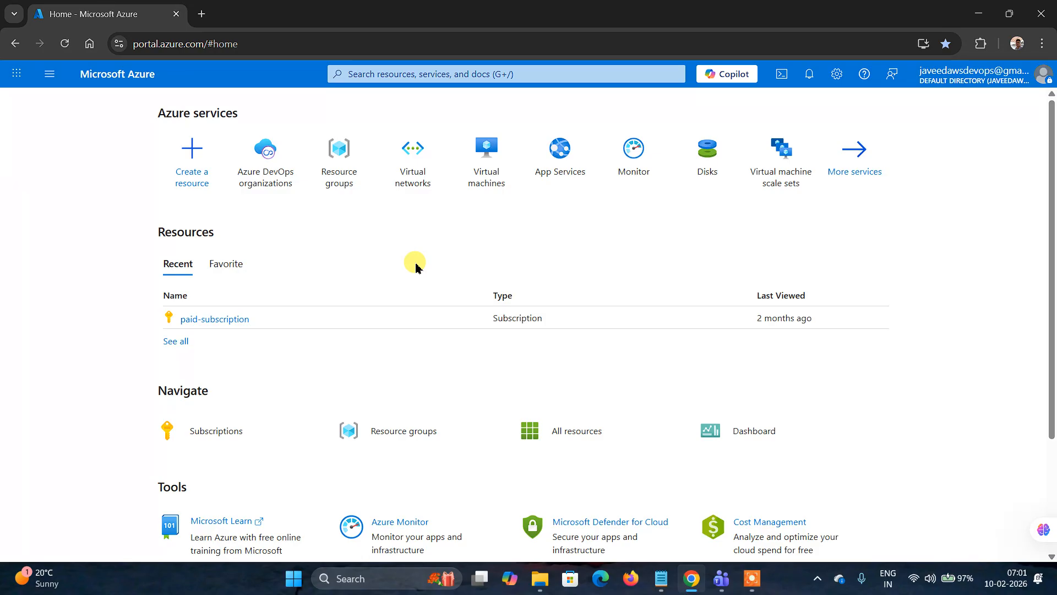
# Create a resource group named snap-rg in the paid-subscription with the East US 2 region.
pyautogui.click(327, 164)
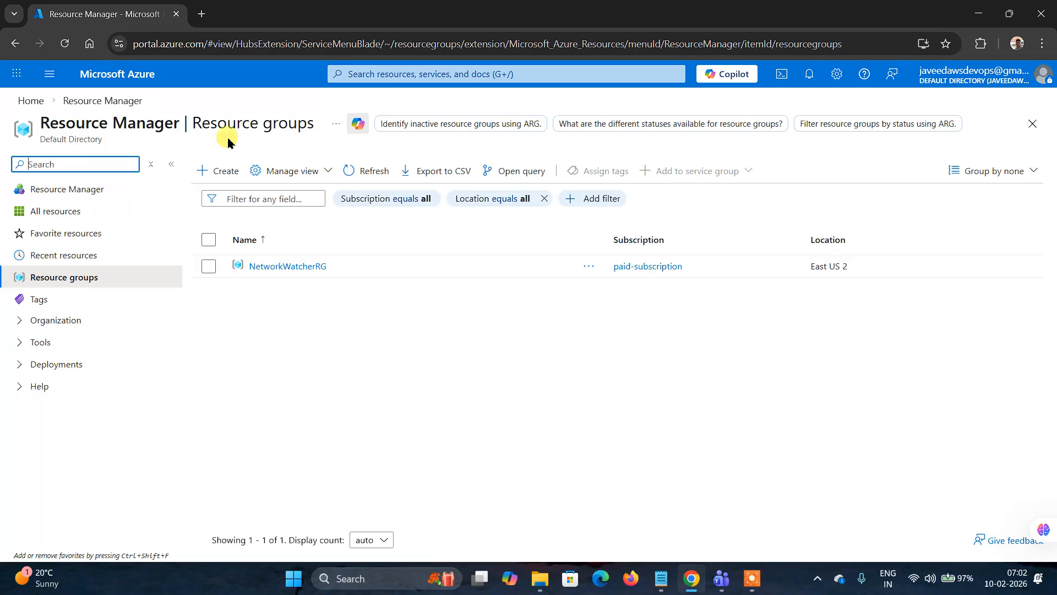
pyautogui.click(220, 168)
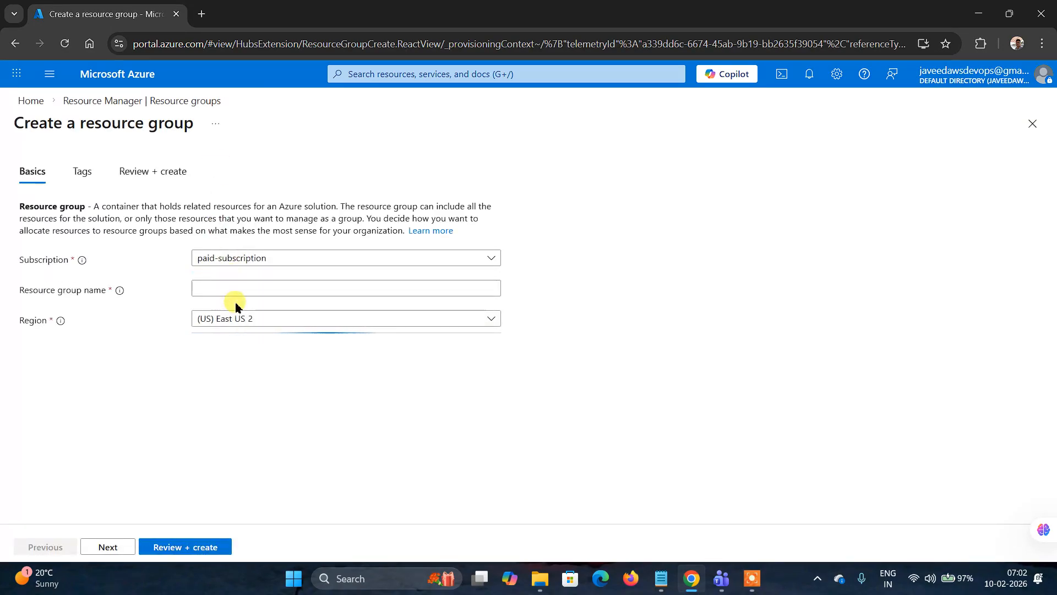
pyautogui.click(234, 283)
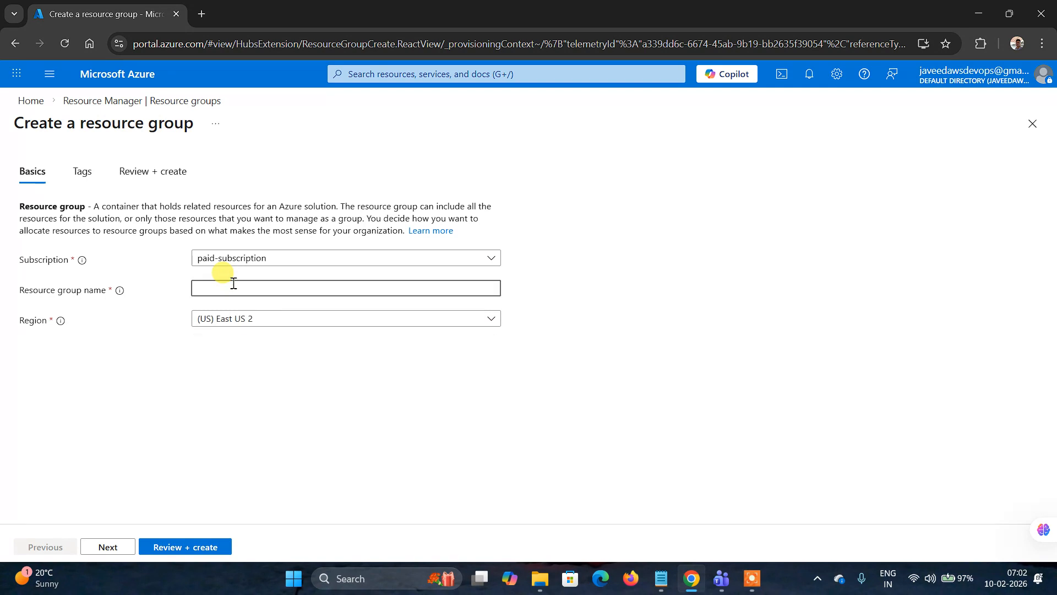
pyautogui.write('snap-rg')
pyautogui.click(185, 545)
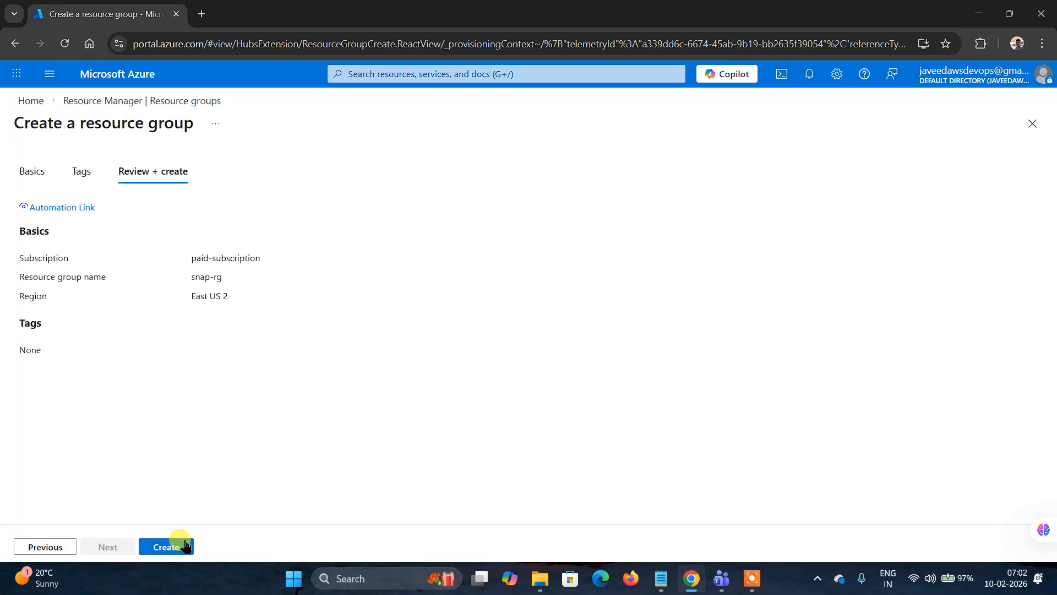
pyautogui.click(186, 545)
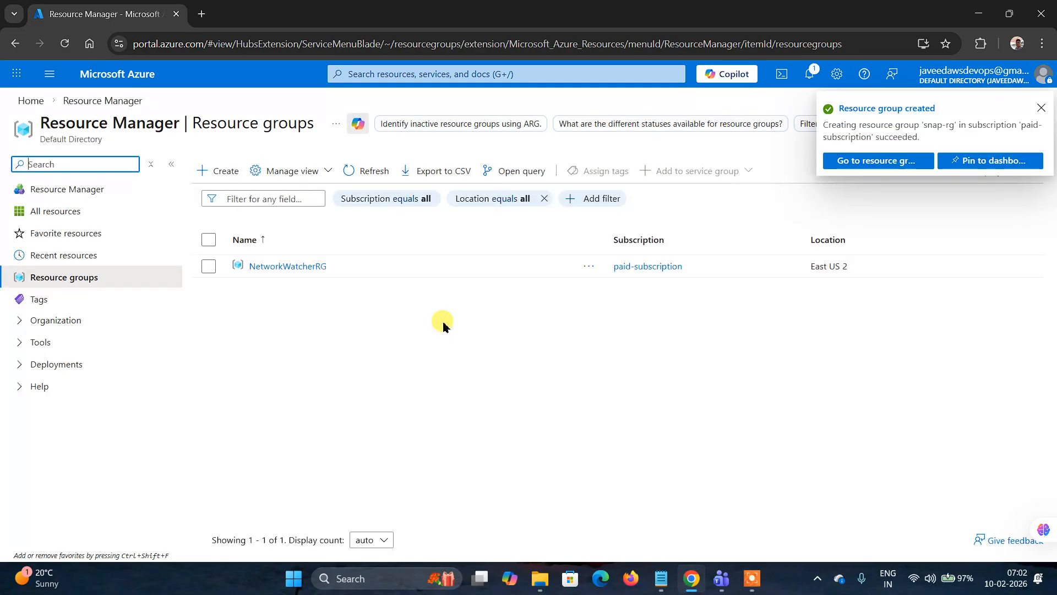
# Start a new virtual machine named diskvm in the snap-rg resource group.
pyautogui.click(33, 102)
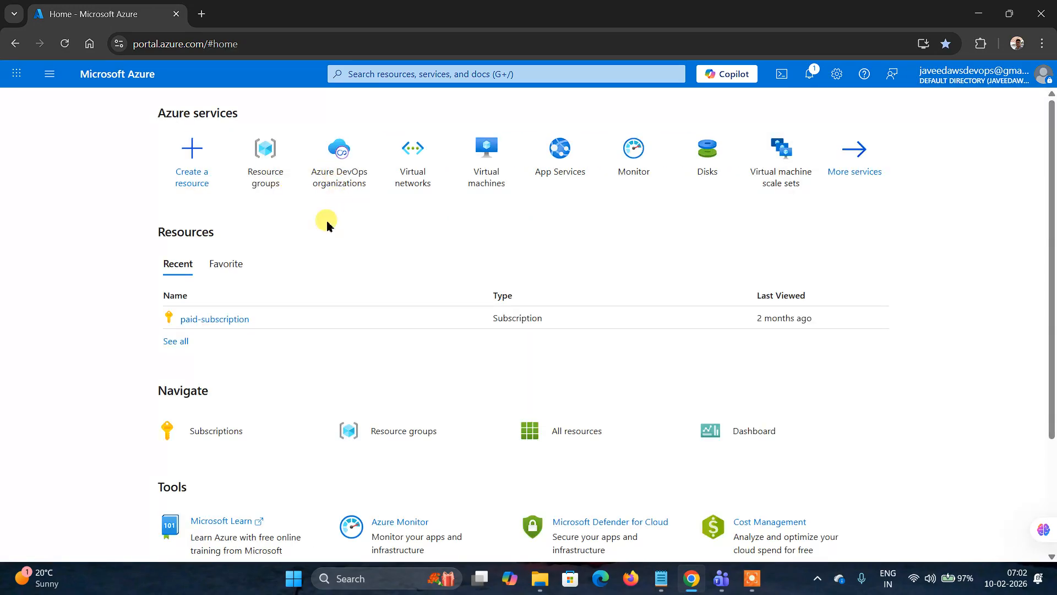
pyautogui.click(492, 174)
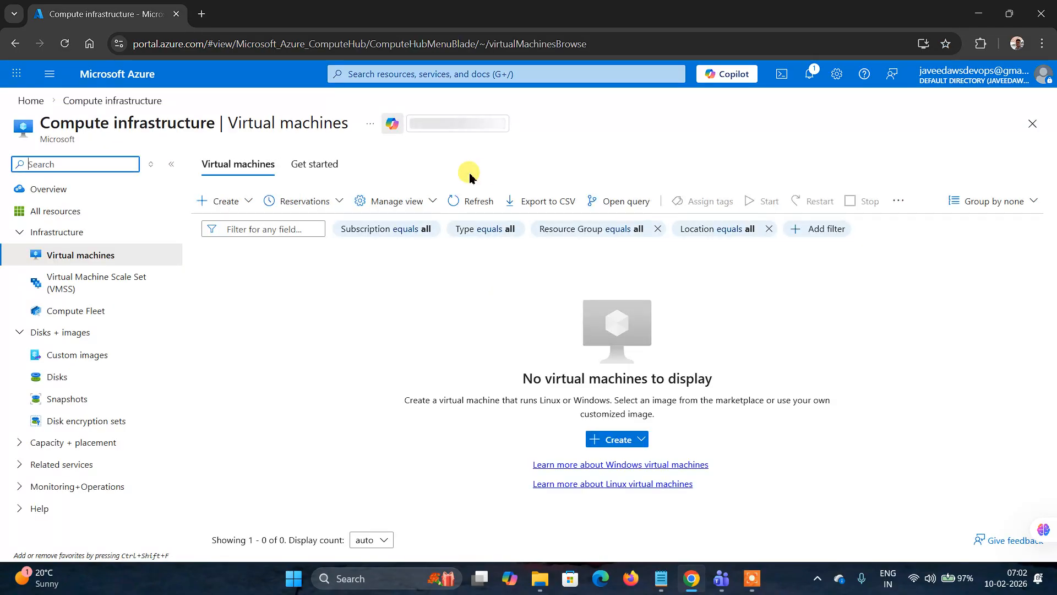
pyautogui.click(248, 202)
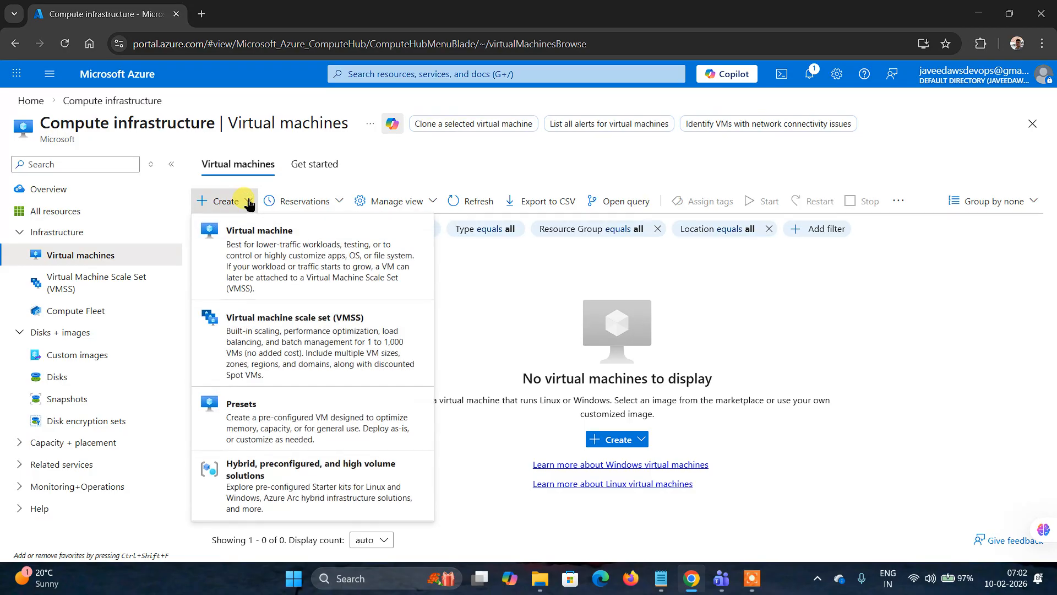
pyautogui.click(250, 249)
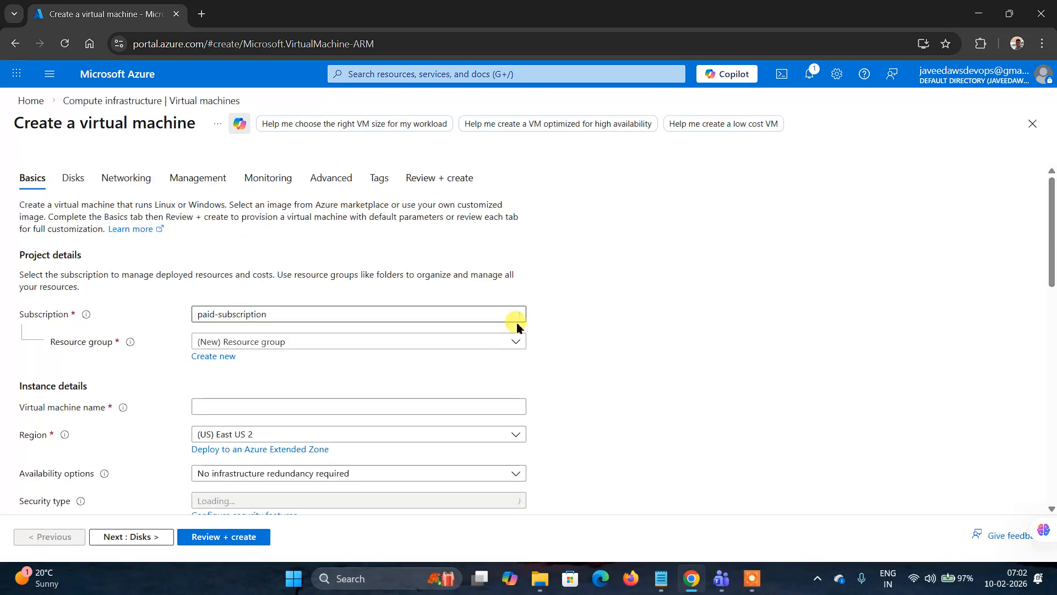
pyautogui.click(515, 342)
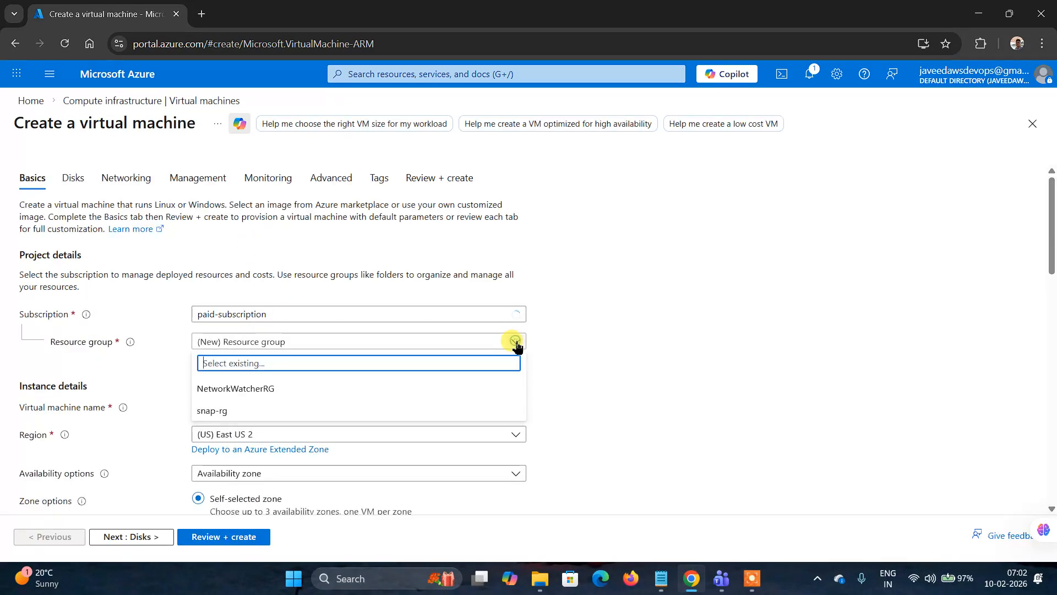
pyautogui.click(223, 410)
pyautogui.click(233, 410)
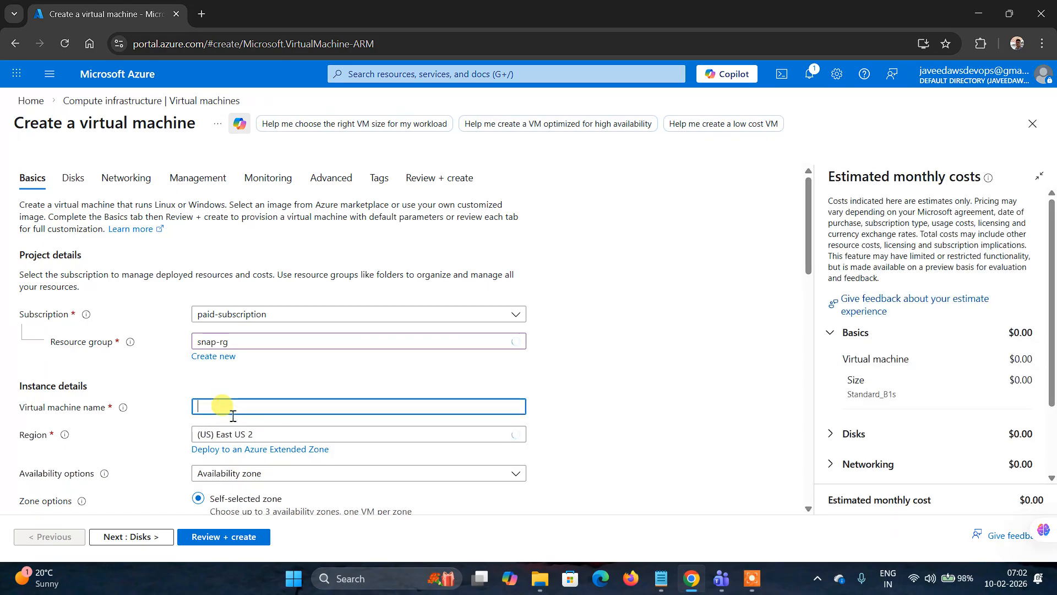
pyautogui.write('diskvm')
# Set the virtual machine's availability to no infrastructure redundancy required and its security type to Standard.
pyautogui.scroll(-2, 578, 366)
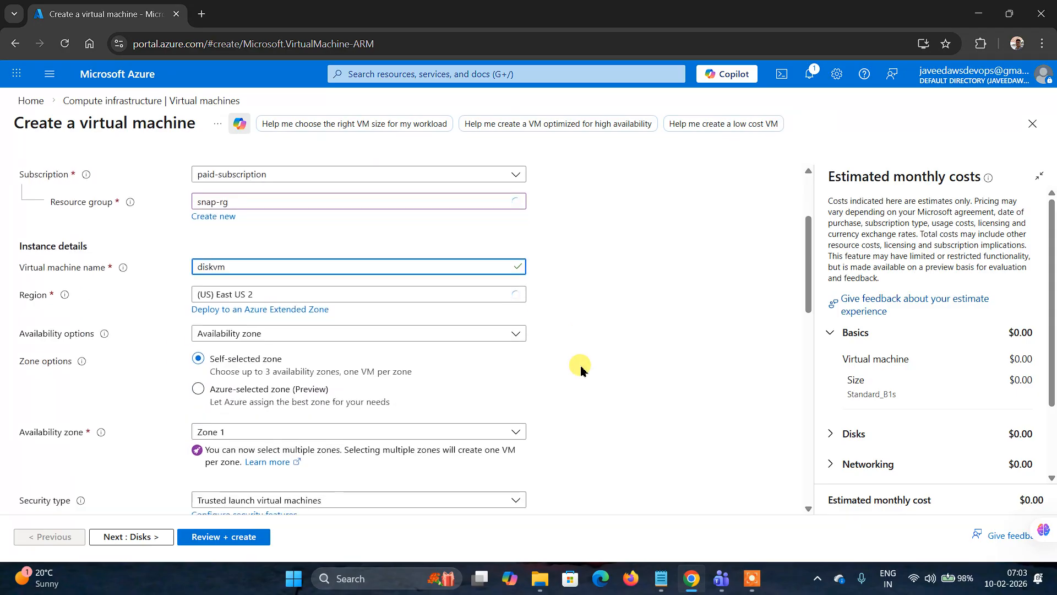
pyautogui.click(514, 333)
pyautogui.click(367, 352)
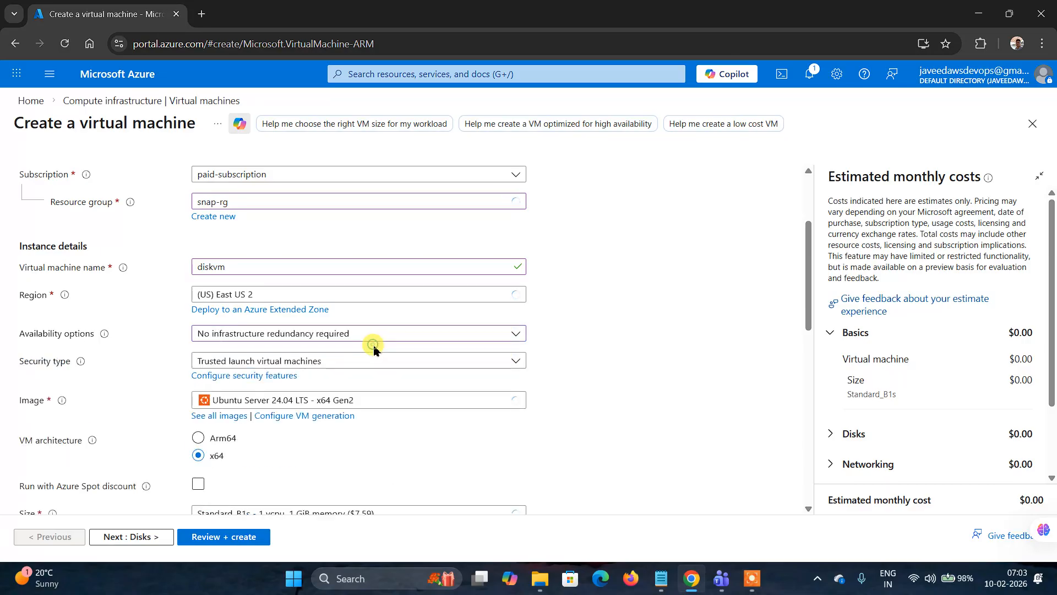
pyautogui.click(317, 373)
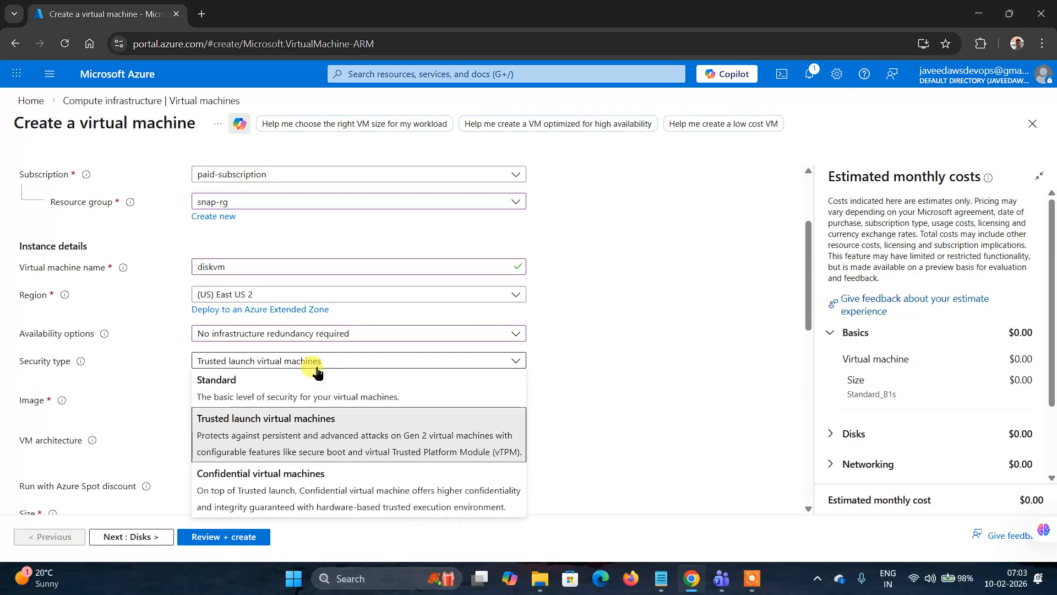
pyautogui.click(220, 380)
# Switch the administrator account to password authentication and enter azureuser as the username.
pyautogui.scroll(-10, 544, 377)
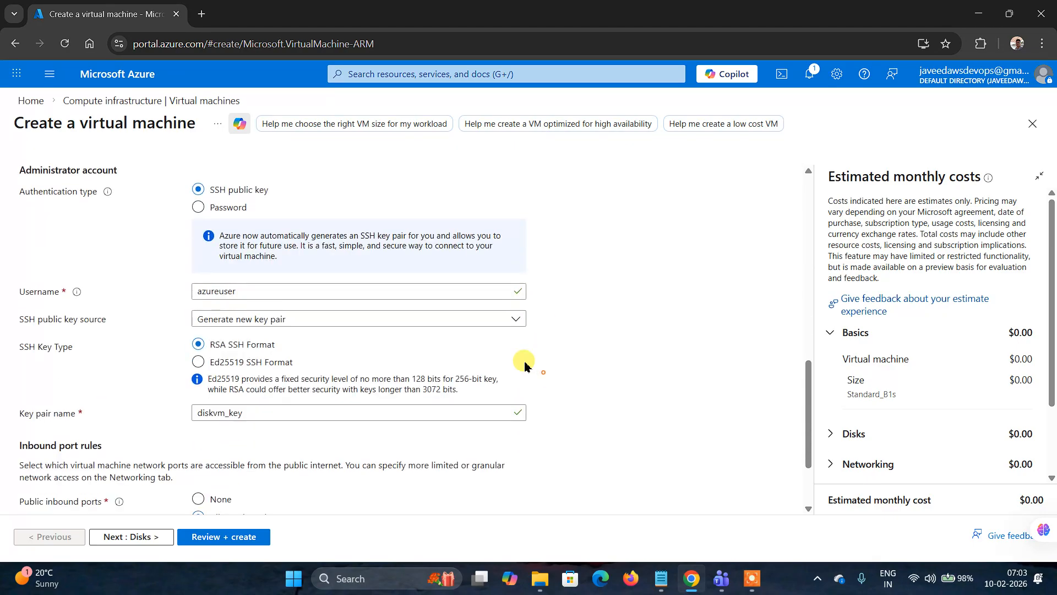
pyautogui.click(212, 207)
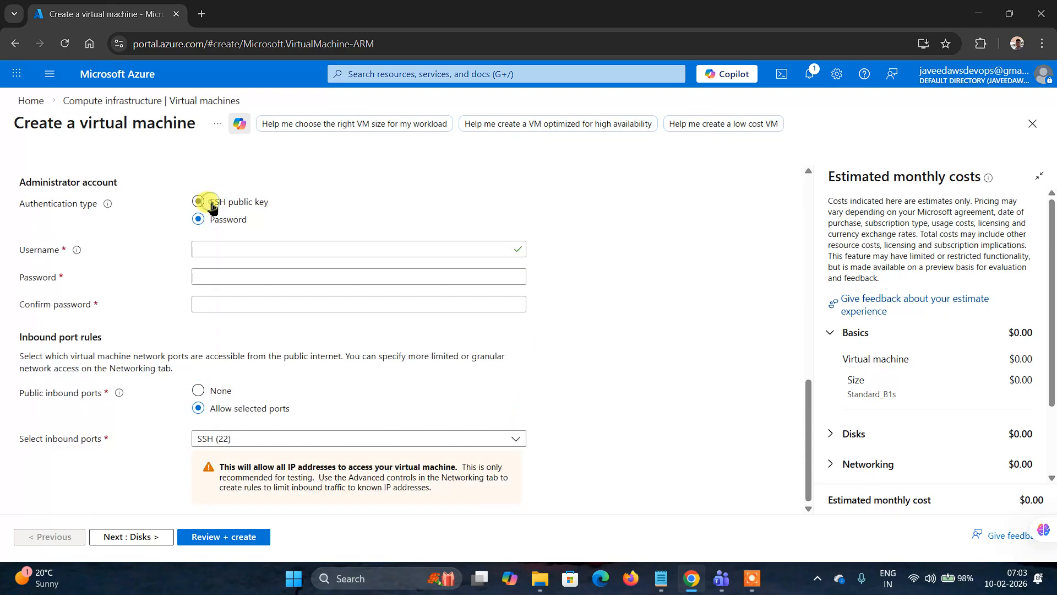
pyautogui.click(220, 245)
pyautogui.write('azure')
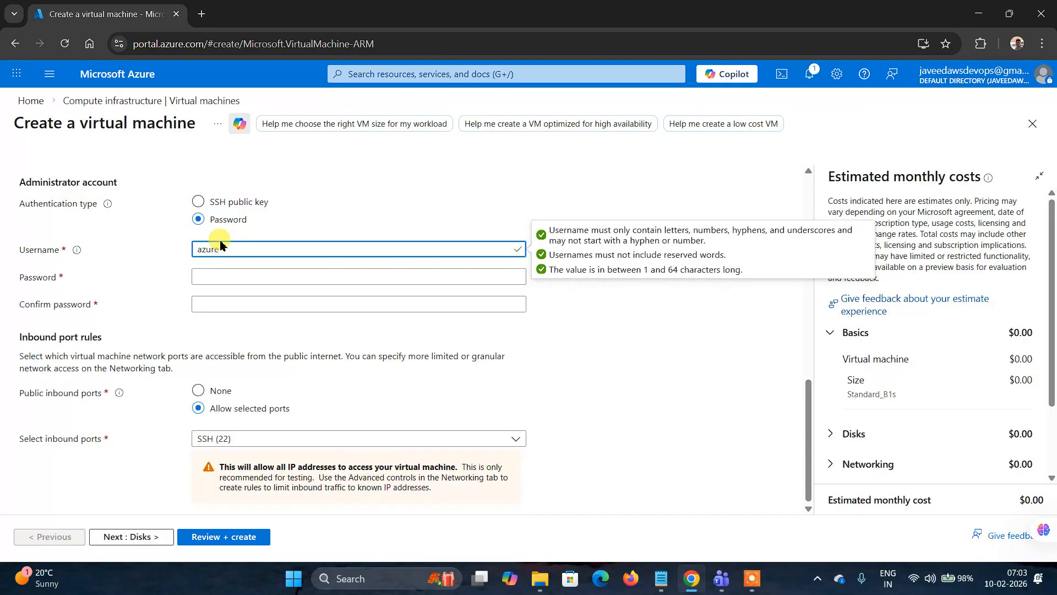
pyautogui.write('user')
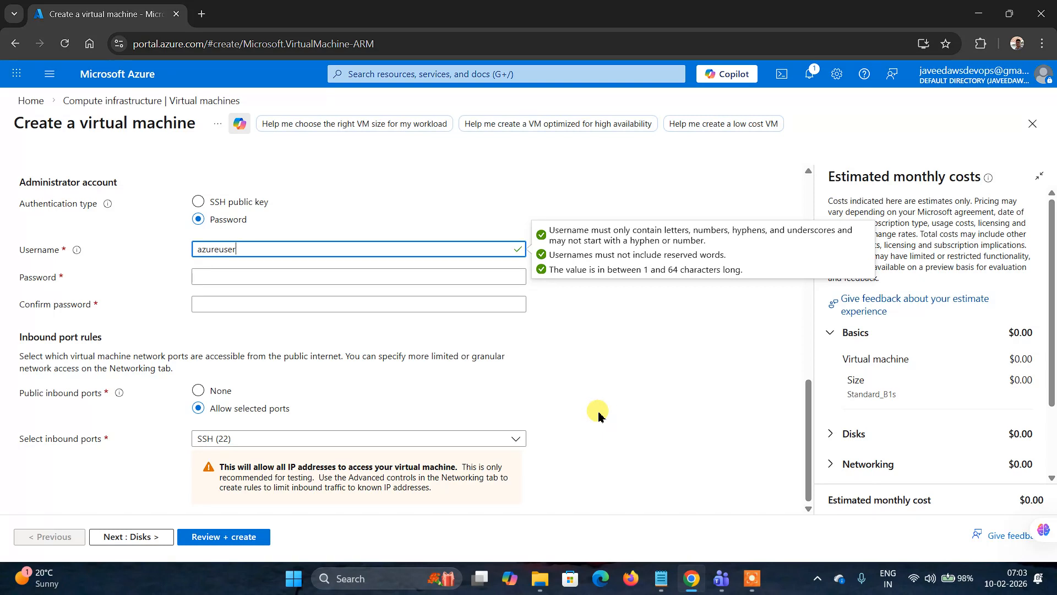
# Open Notepad and write down the administrator password in the empty note.
pyautogui.press('super+r')
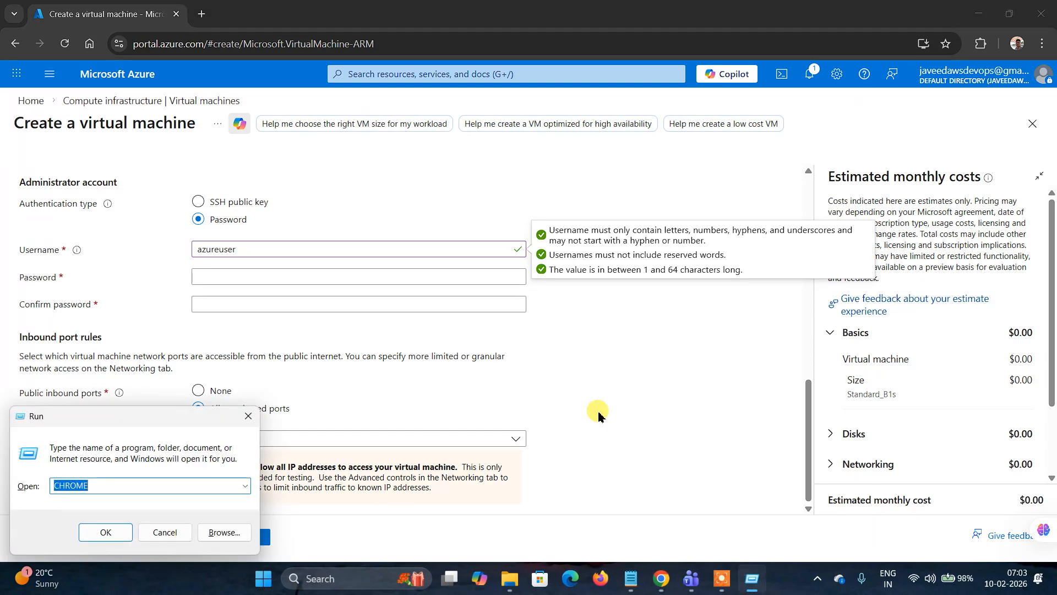
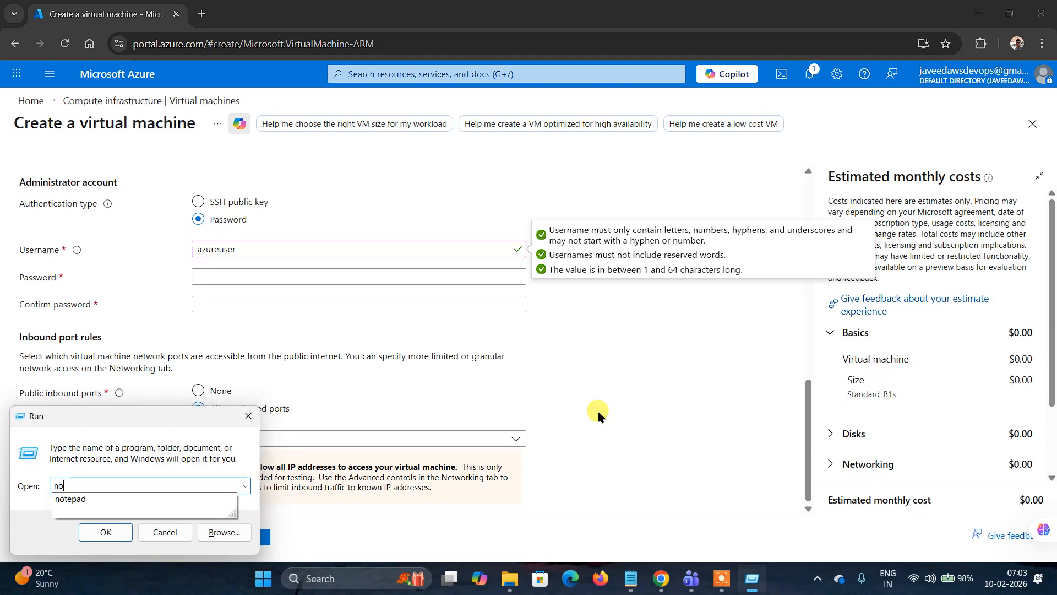
pyautogui.press('Return')
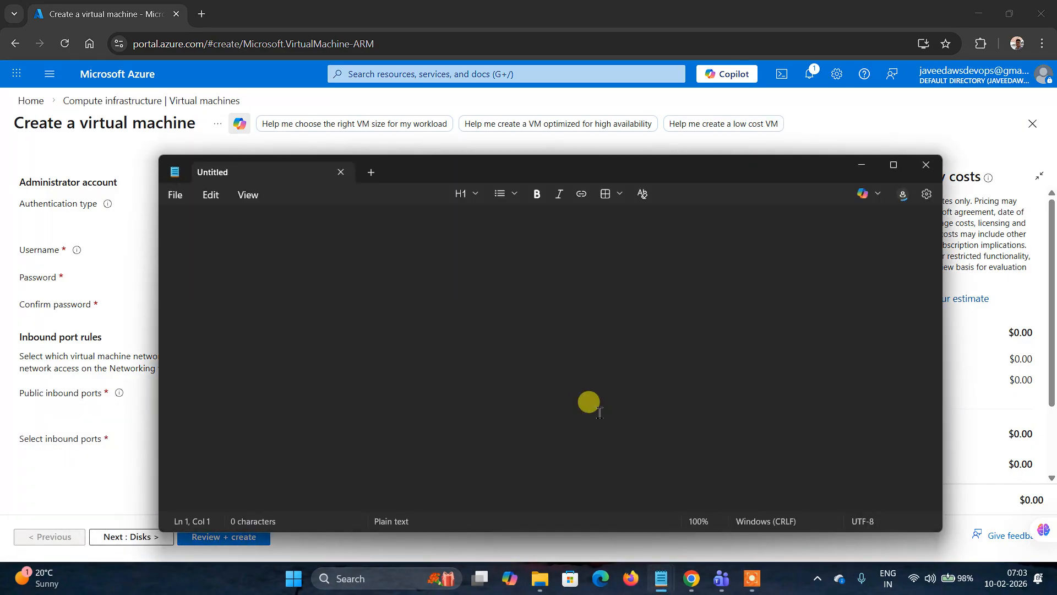
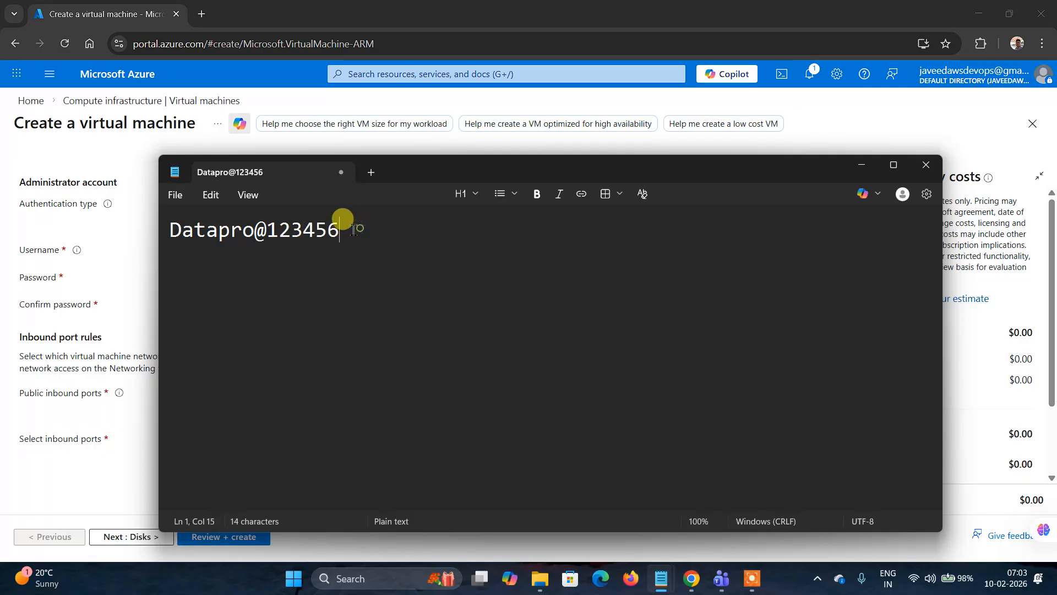
# Copy the noted password and paste it into the virtual machine's password and confirm password fields in the browser.
pyautogui.moveTo(340, 229); pyautogui.dragTo(170, 229)
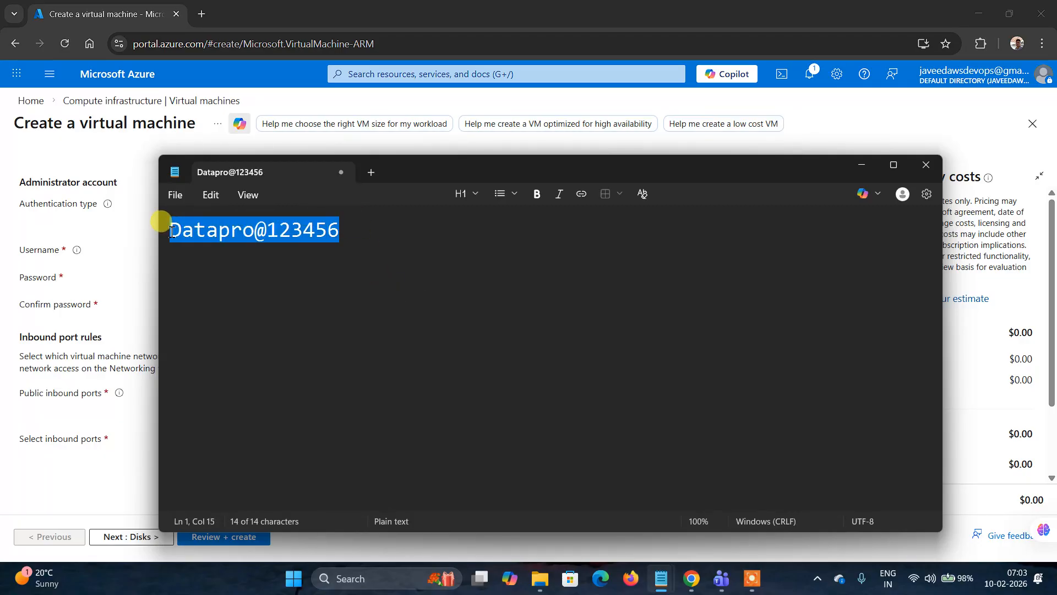
pyautogui.rightClick(201, 233)
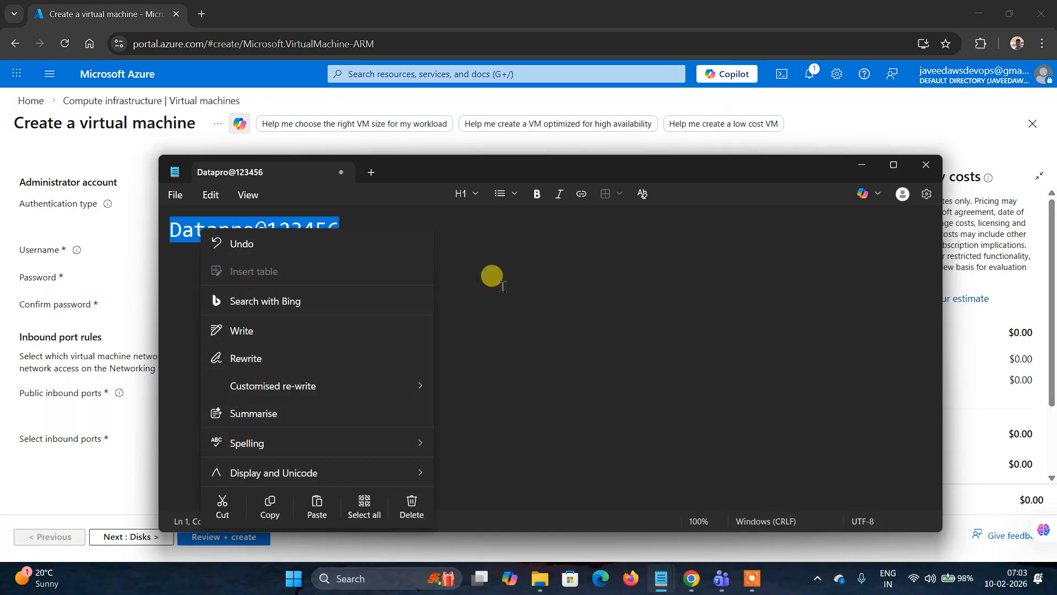
pyautogui.click(270, 504)
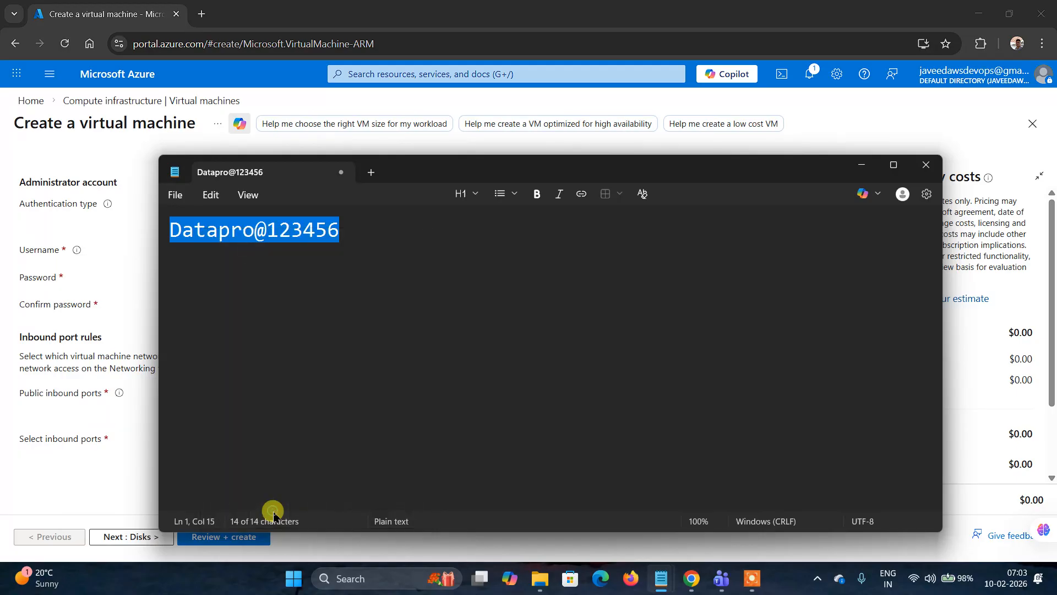
pyautogui.click(860, 165)
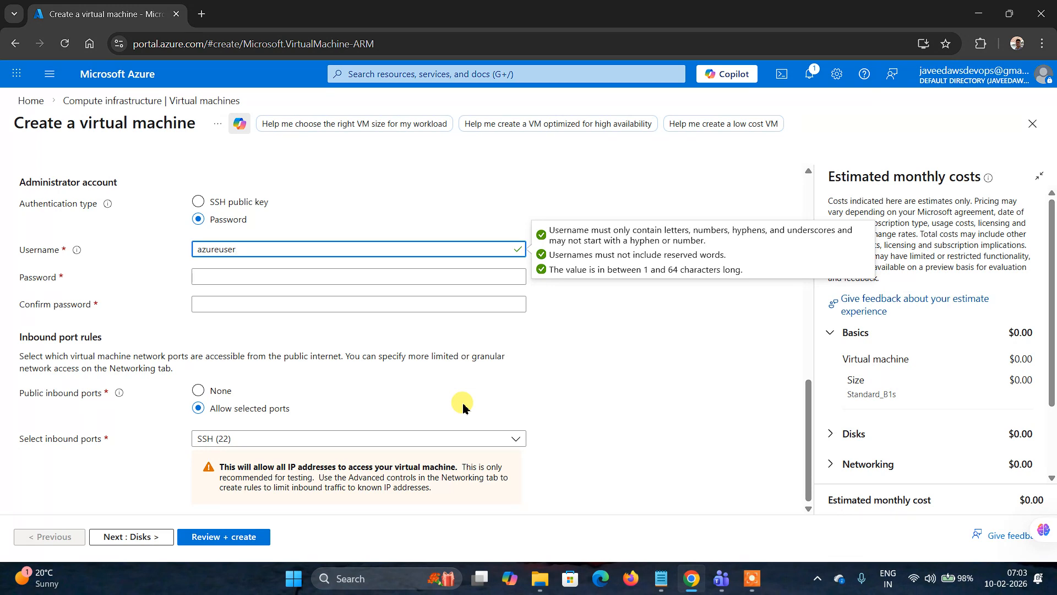
pyautogui.click(218, 275)
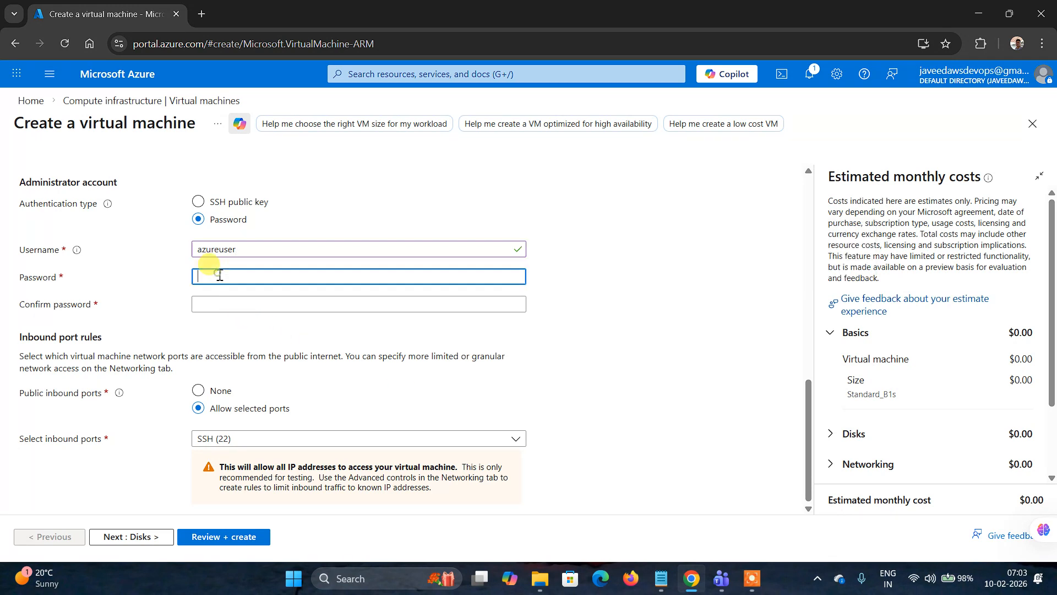
pyautogui.rightClick(218, 275)
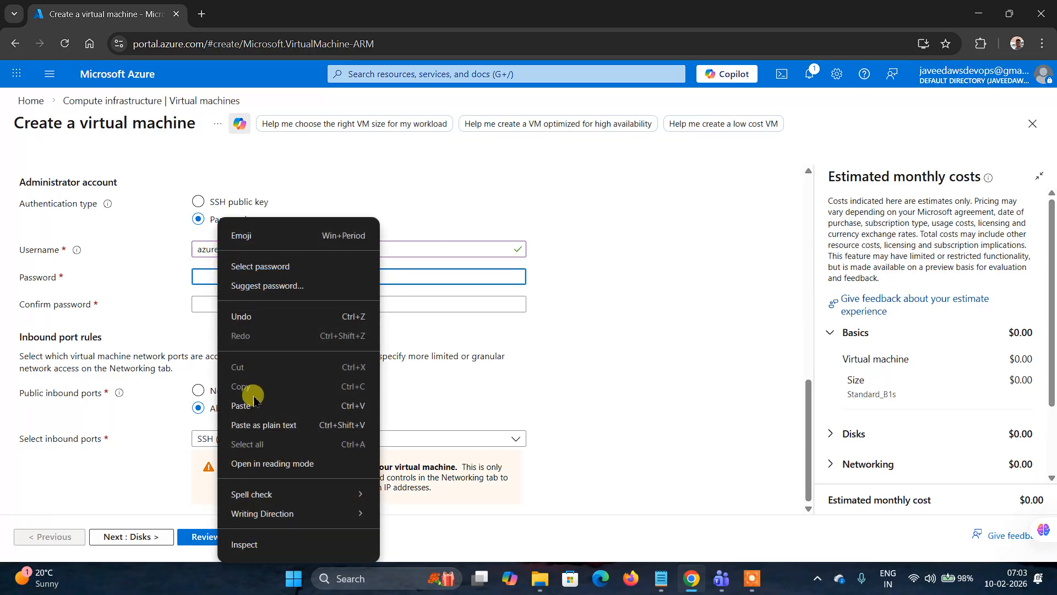
pyautogui.click(256, 408)
pyautogui.click(212, 303)
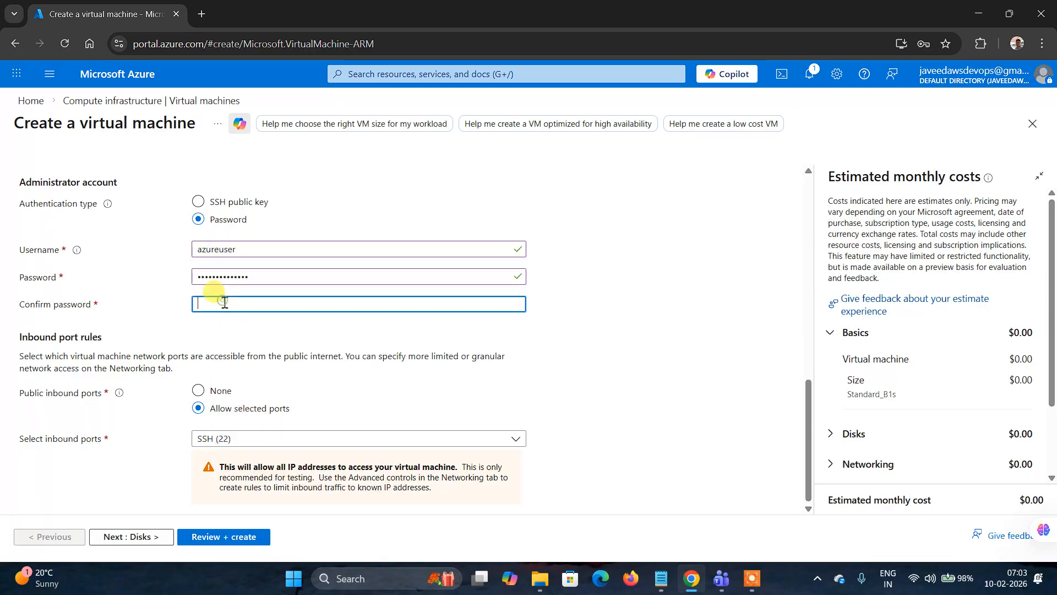
pyautogui.rightClick(223, 303)
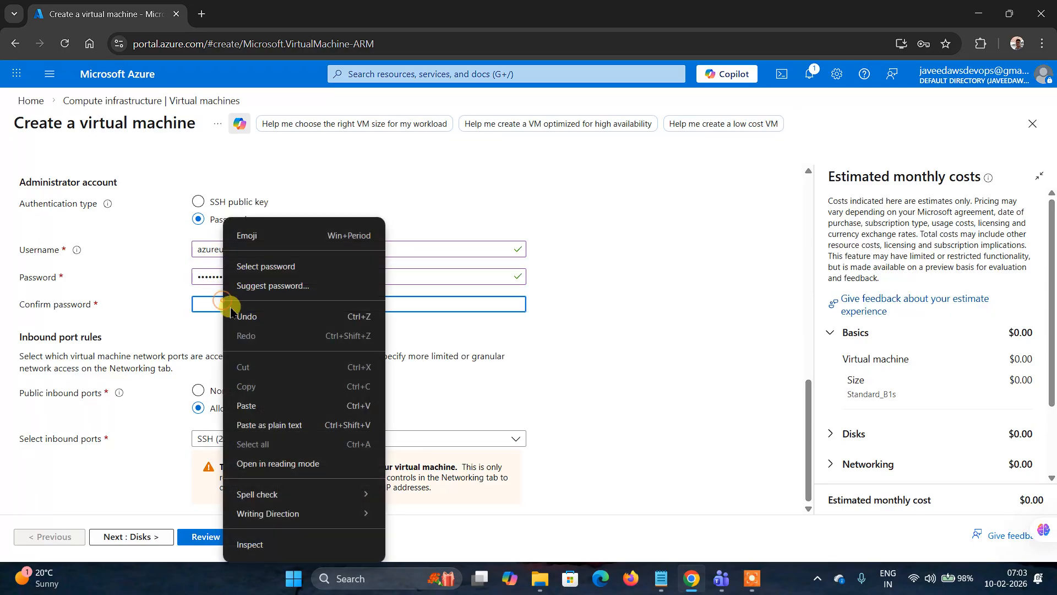
pyautogui.click(251, 406)
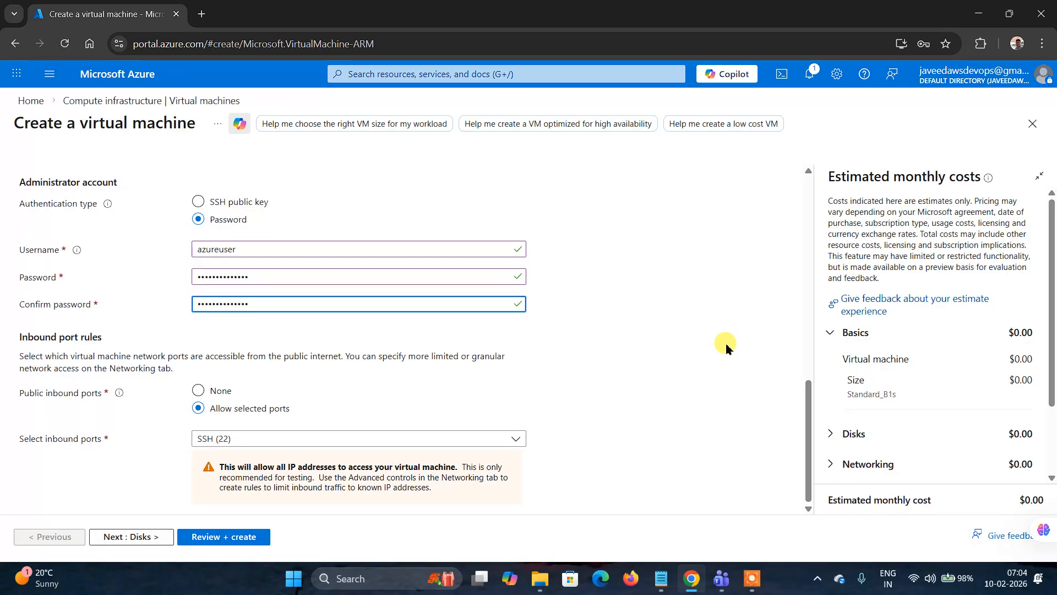
pyautogui.scroll(2, 726, 346)
pyautogui.scroll(-2, 725, 345)
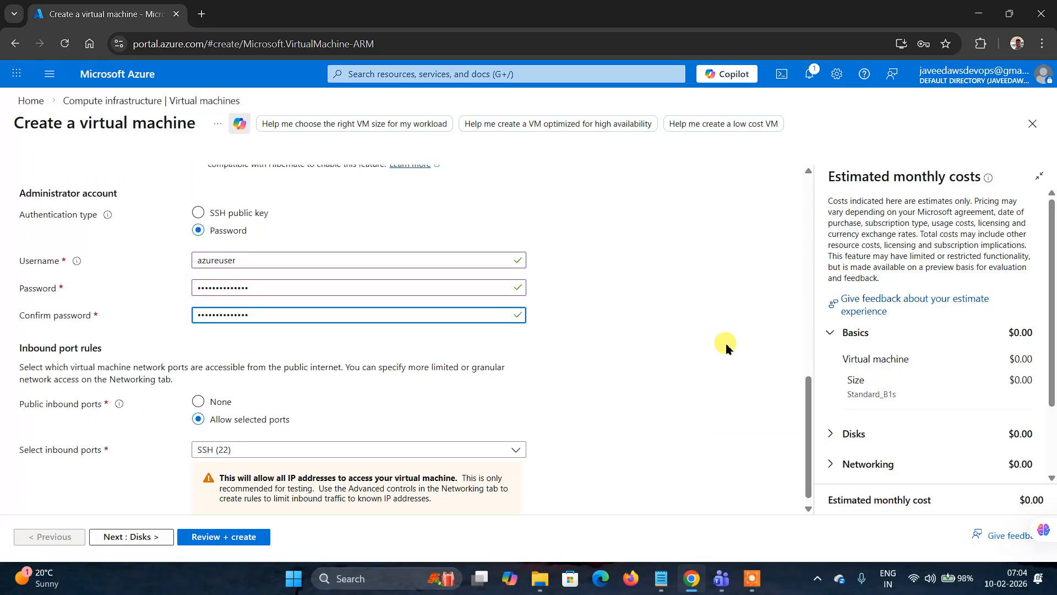
pyautogui.scroll(10, 726, 346)
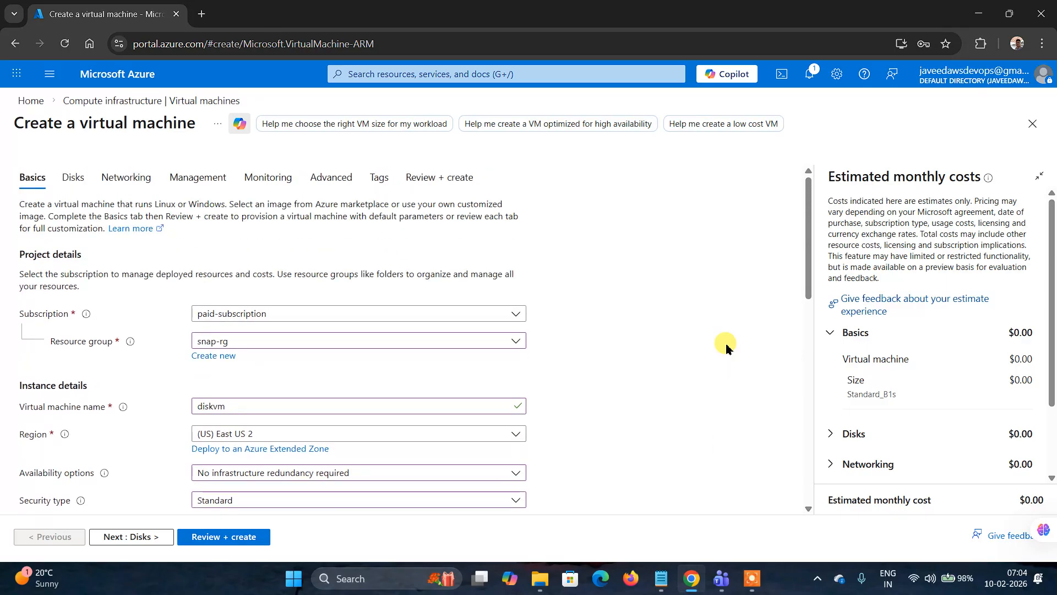
# Review the diskvm configuration, ignore the deployment recommendations, and create the virtual machine.
pyautogui.scroll(-3, 725, 345)
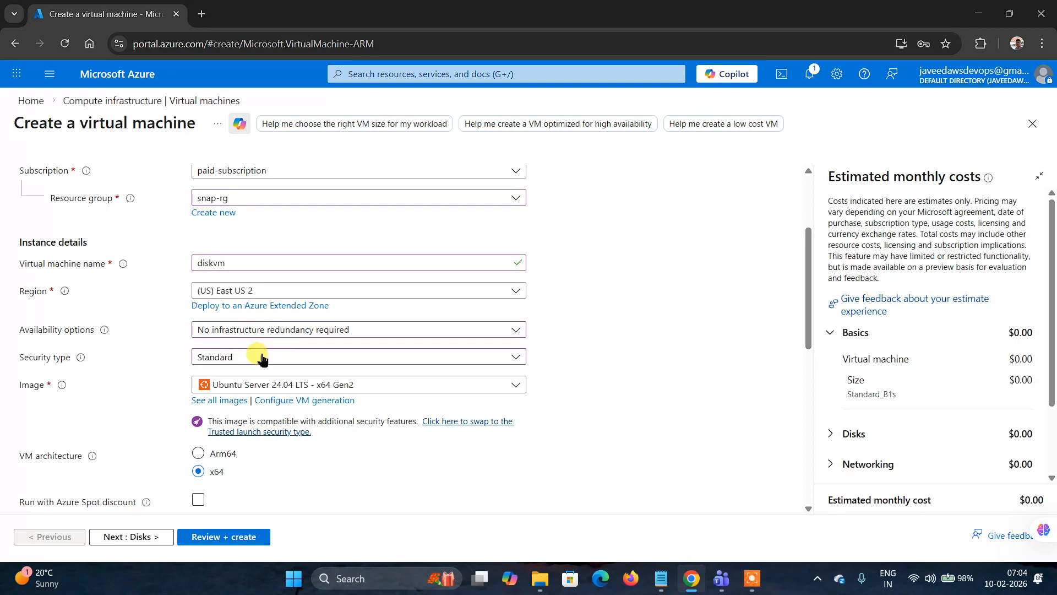
pyautogui.scroll(-8, 699, 258)
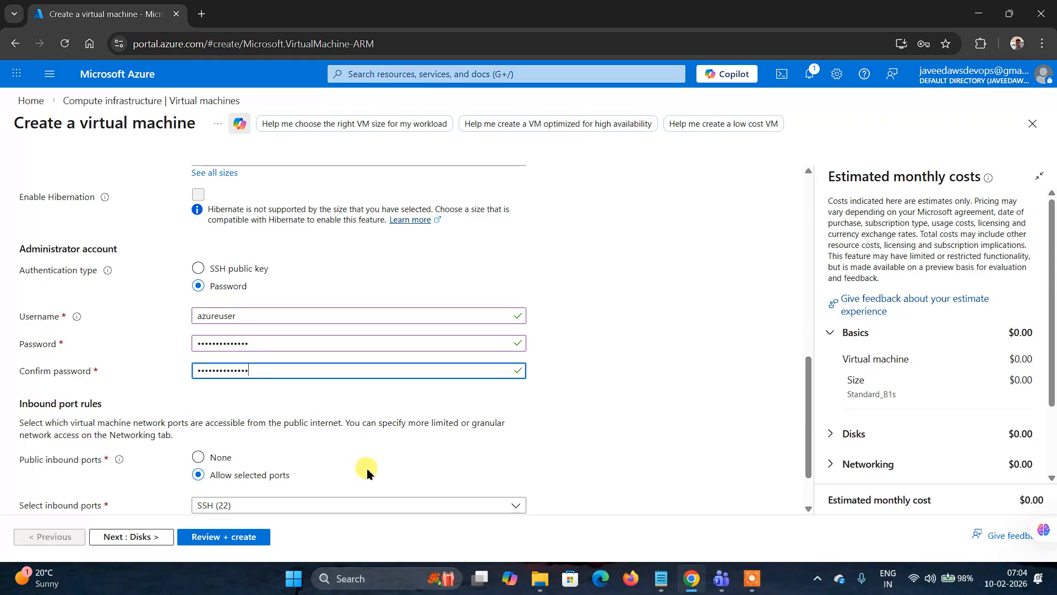
pyautogui.scroll(-1, 365, 466)
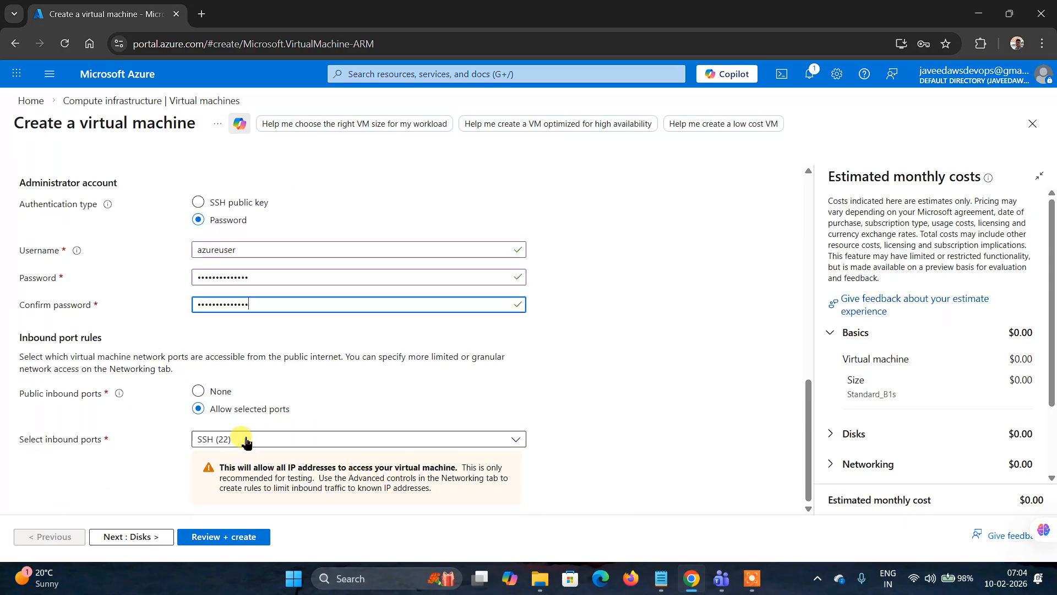
pyautogui.click(218, 537)
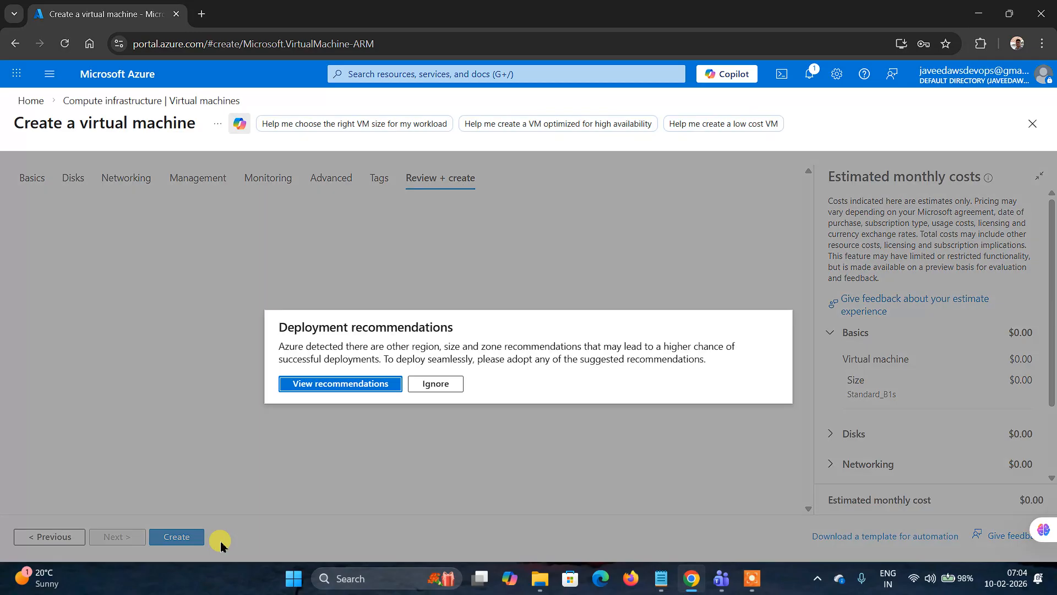
pyautogui.click(440, 384)
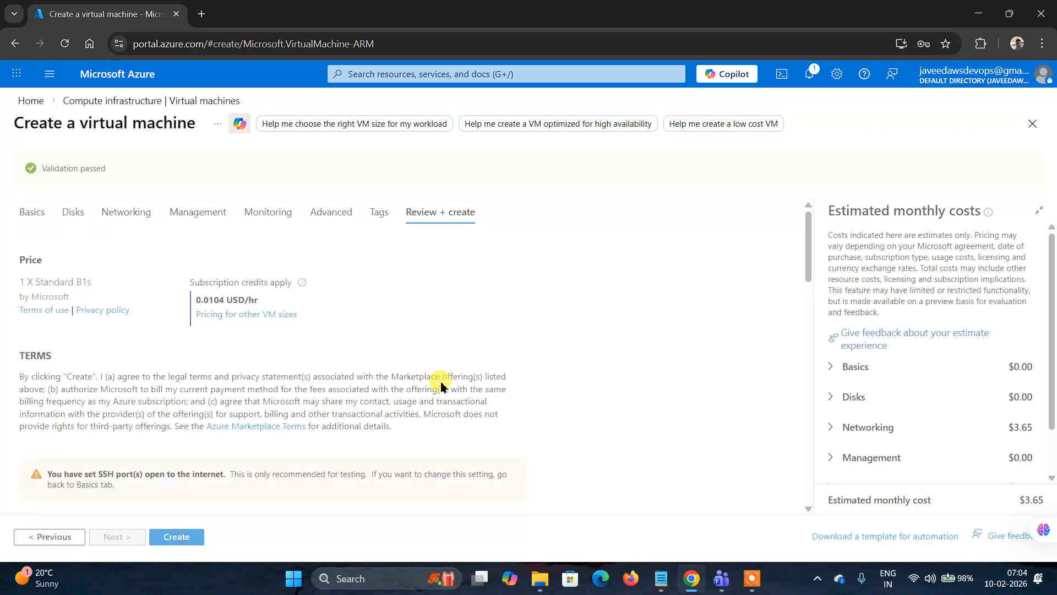
pyautogui.click(176, 537)
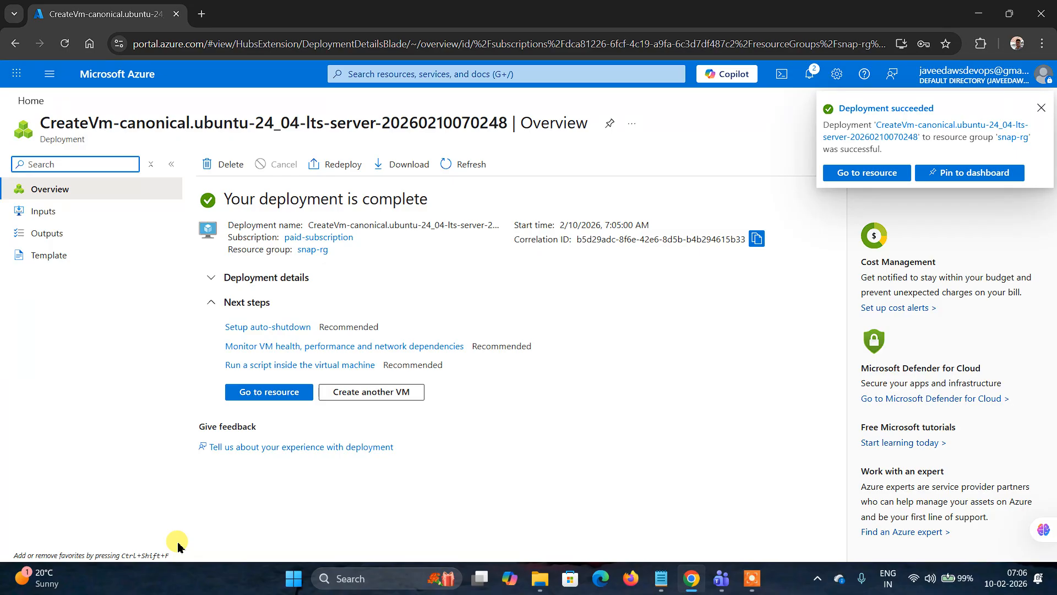
# Go to the deployed diskvm resource, open its connection details, and copy the native SSH command.
pyautogui.click(276, 393)
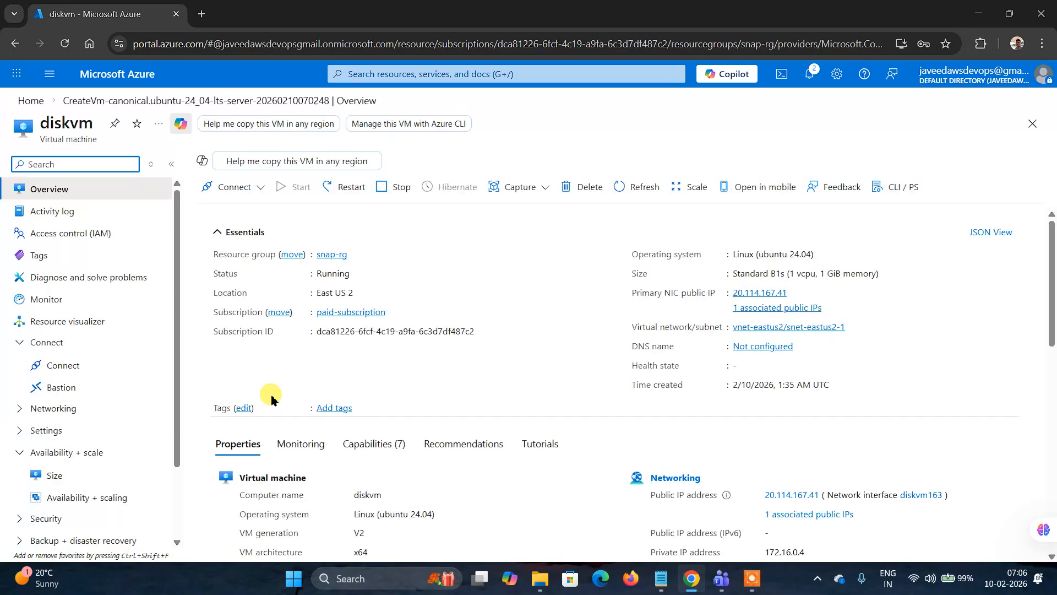
pyautogui.click(261, 187)
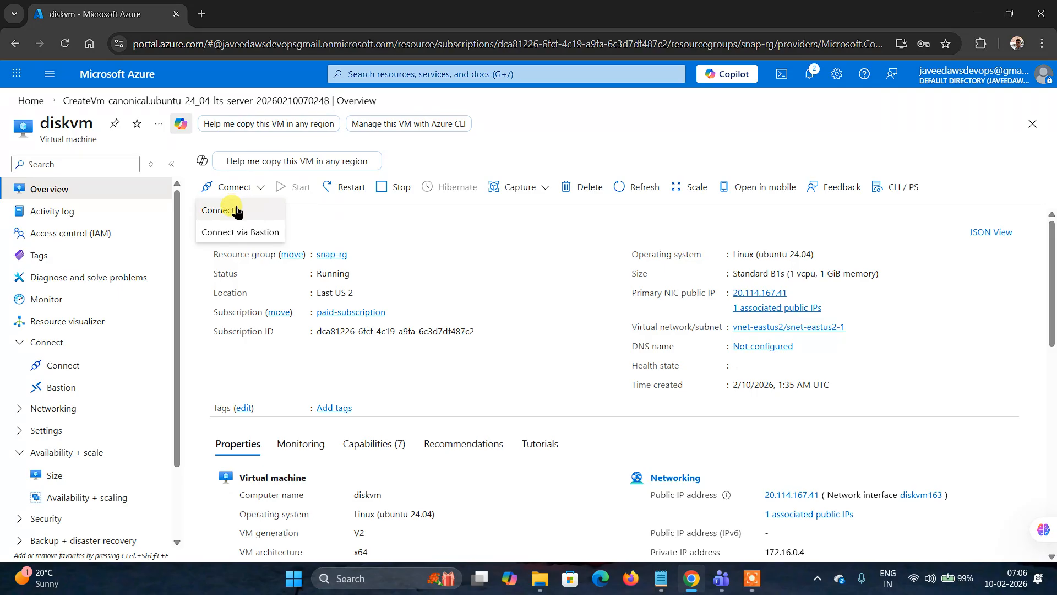
pyautogui.click(237, 211)
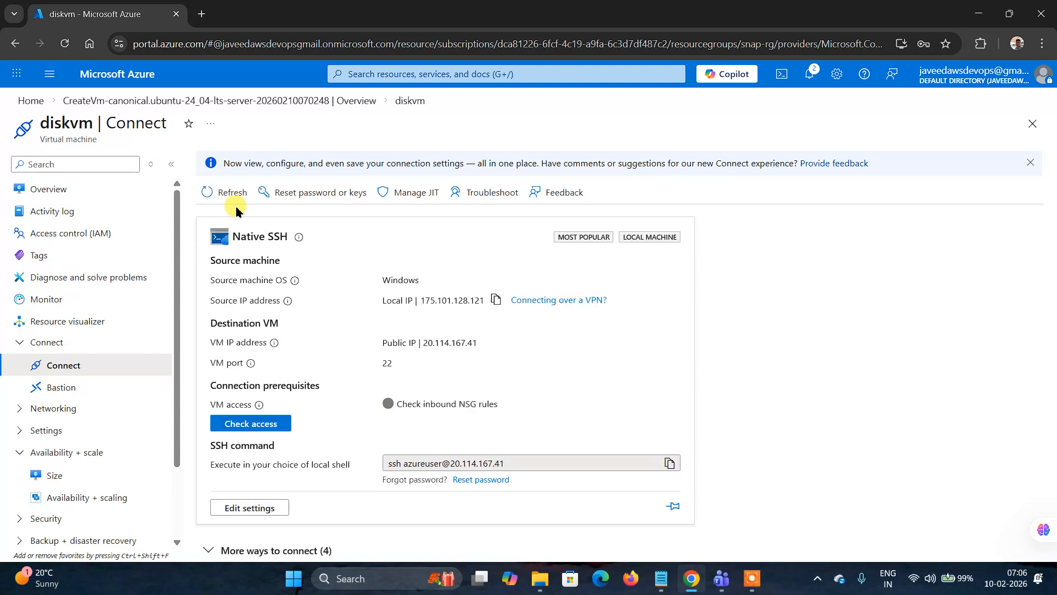
pyautogui.click(58, 193)
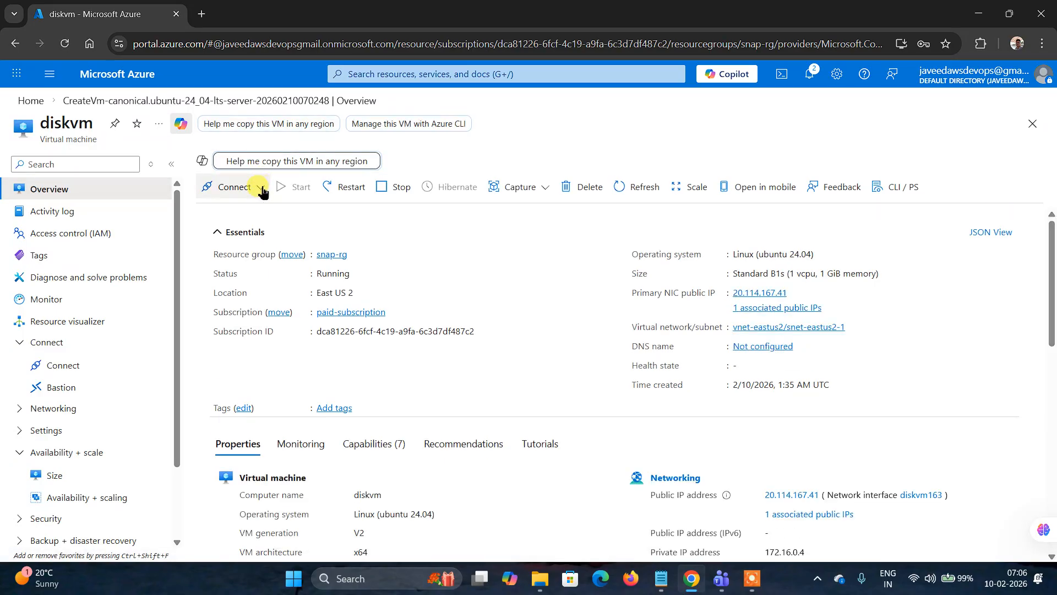
pyautogui.click(256, 187)
pyautogui.click(230, 218)
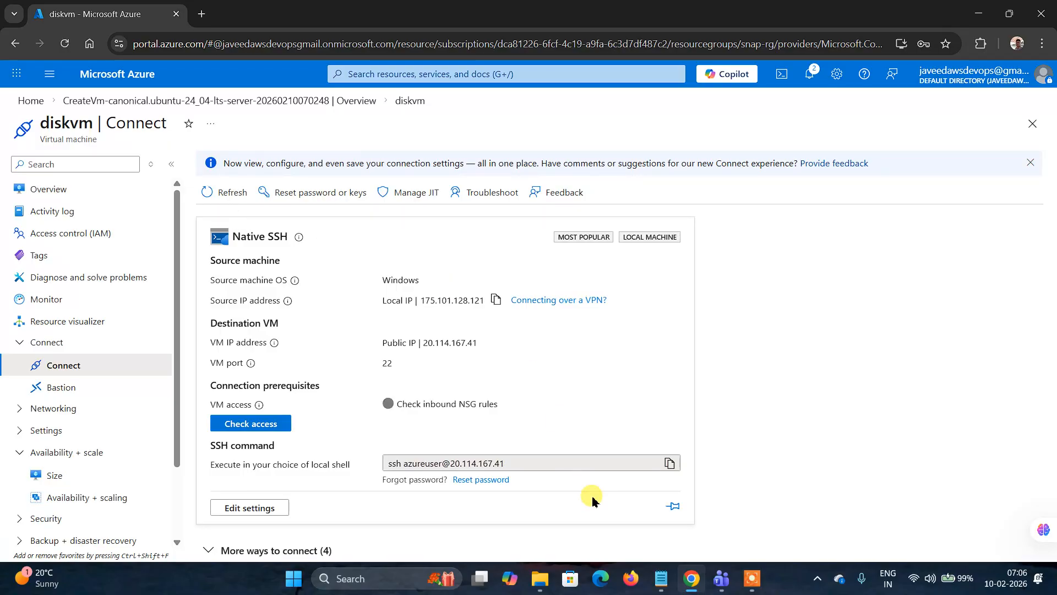
pyautogui.click(669, 463)
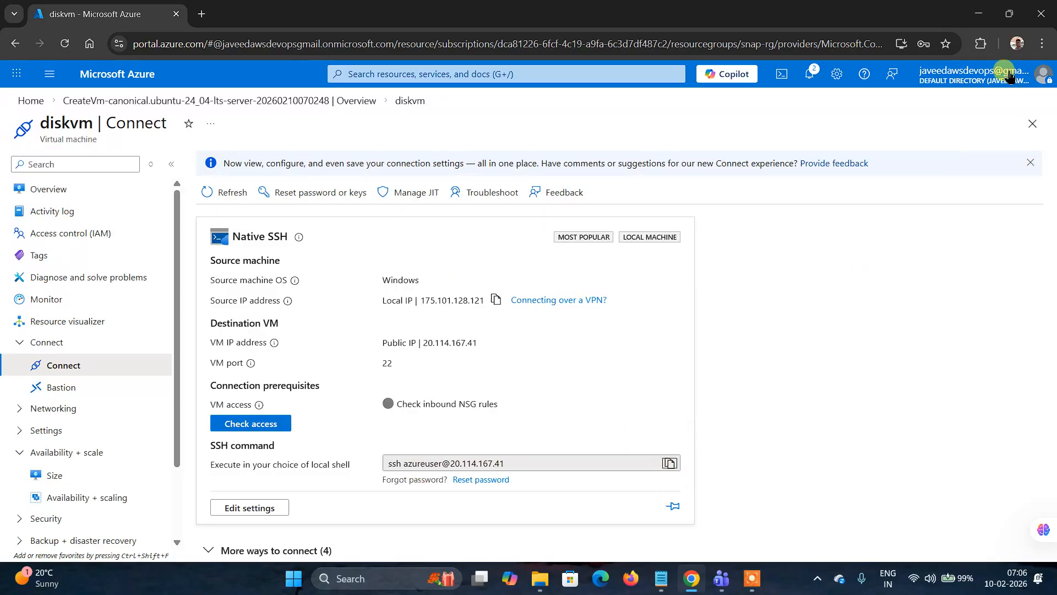
# Minimize the browser and open Git Bash in the DotNetClassicApp folder from File Explorer.
pyautogui.click(978, 13)
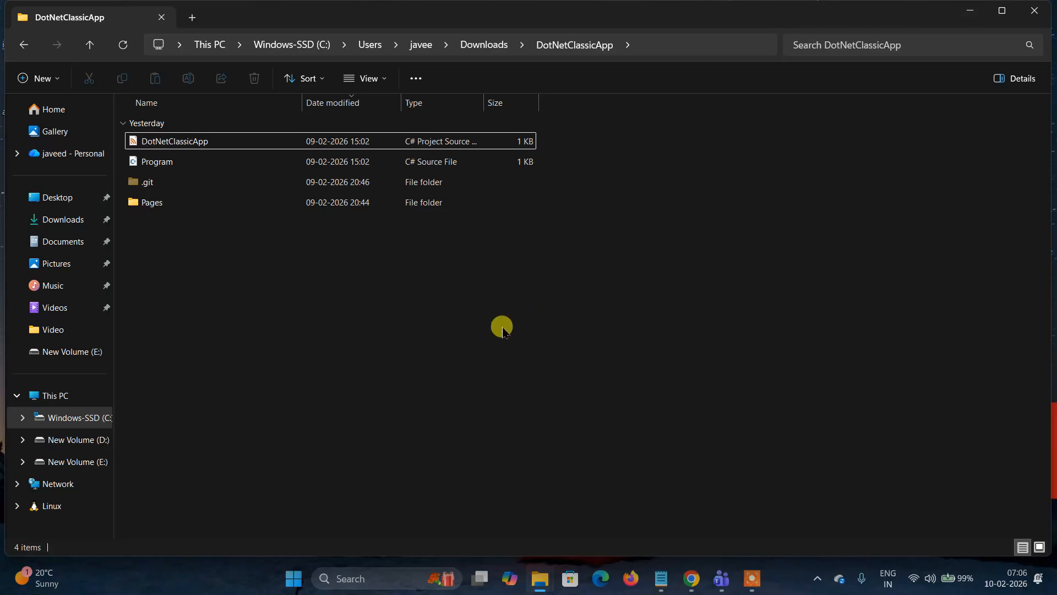
pyautogui.click(502, 329)
pyautogui.rightClick(502, 330)
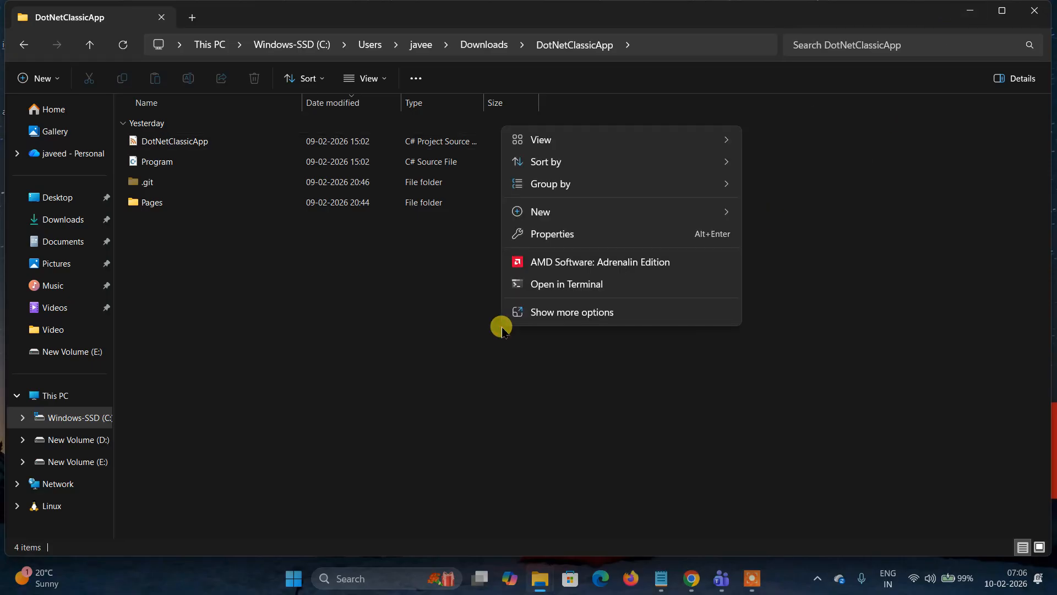
pyautogui.click(567, 312)
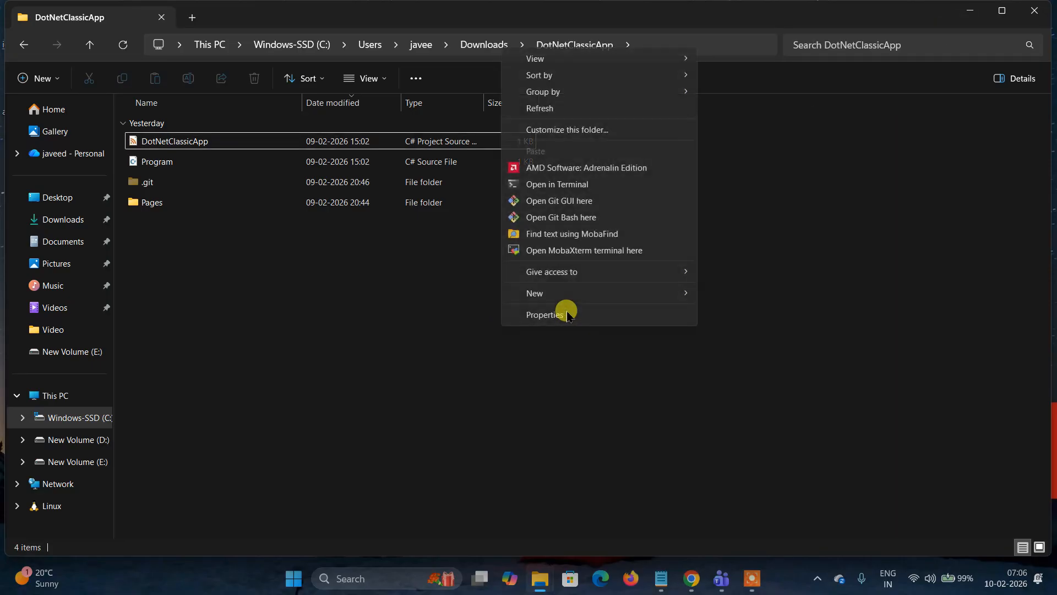
pyautogui.click(570, 220)
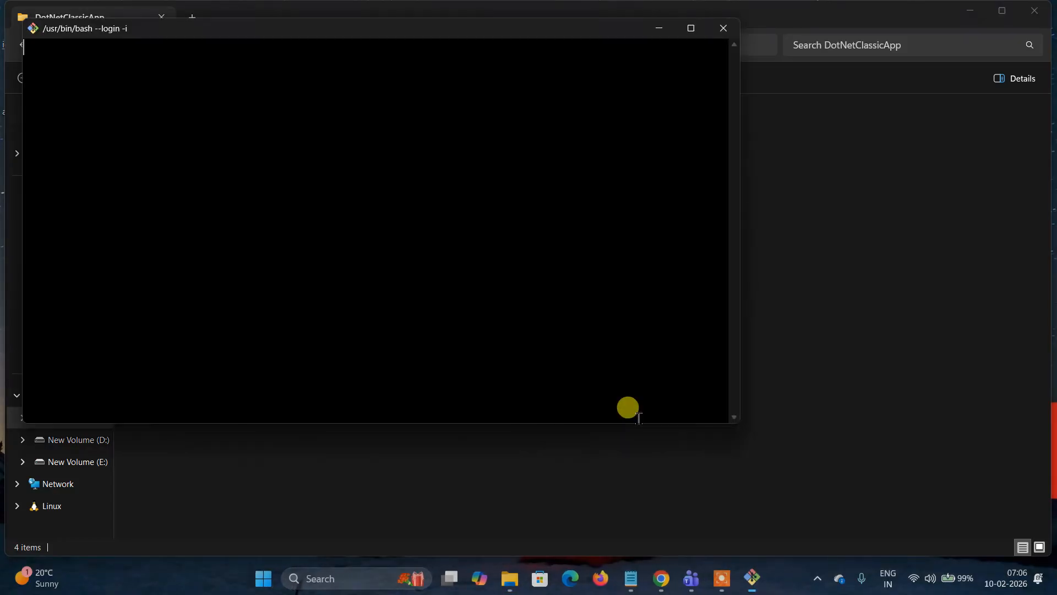
pyautogui.rightClick(212, 112)
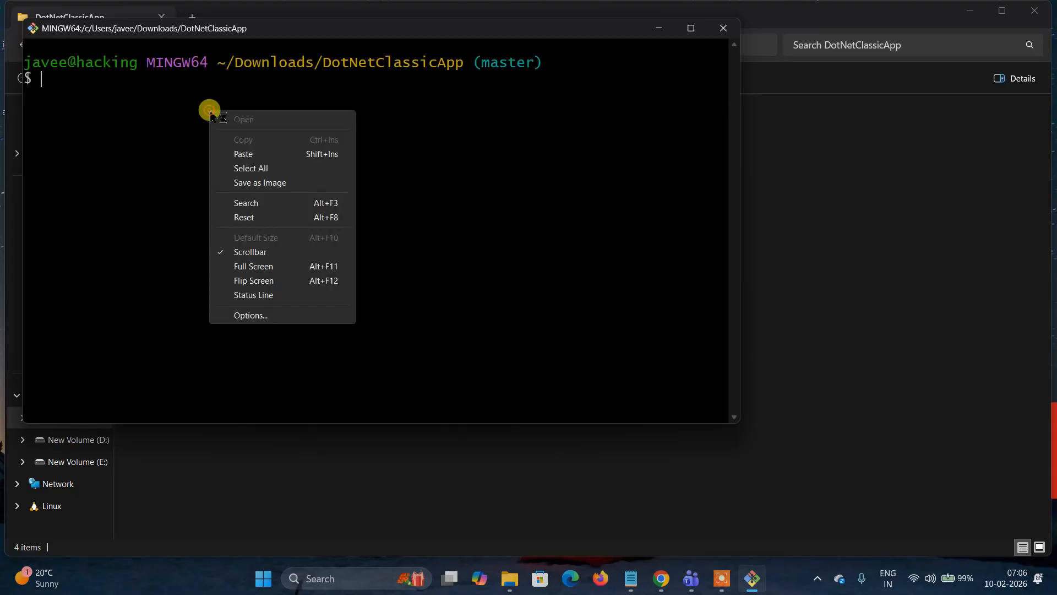
pyautogui.click(246, 156)
pyautogui.press('Return')
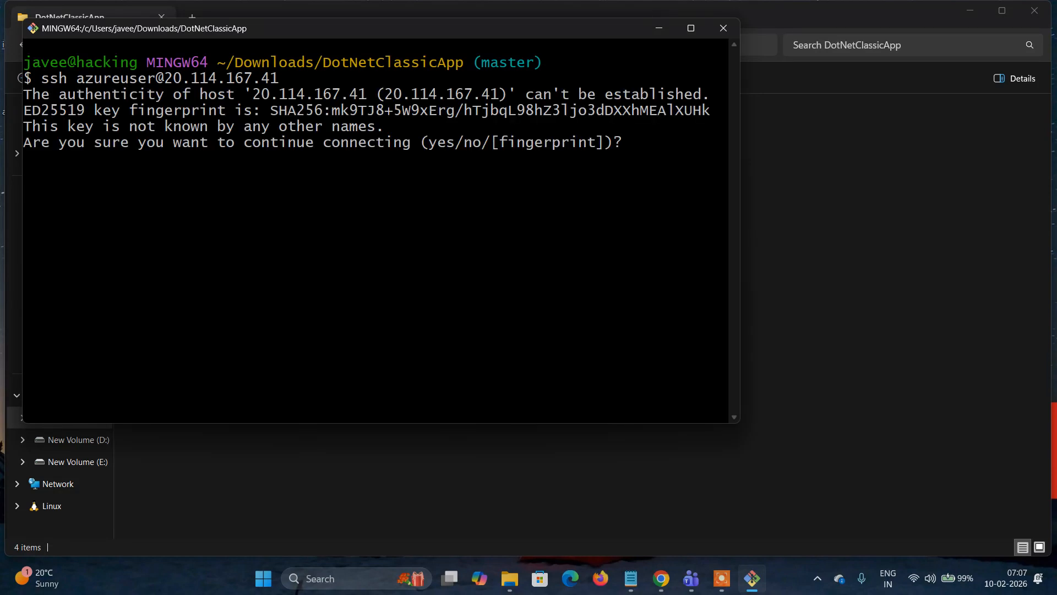
pyautogui.write('yes')
pyautogui.press('Return')
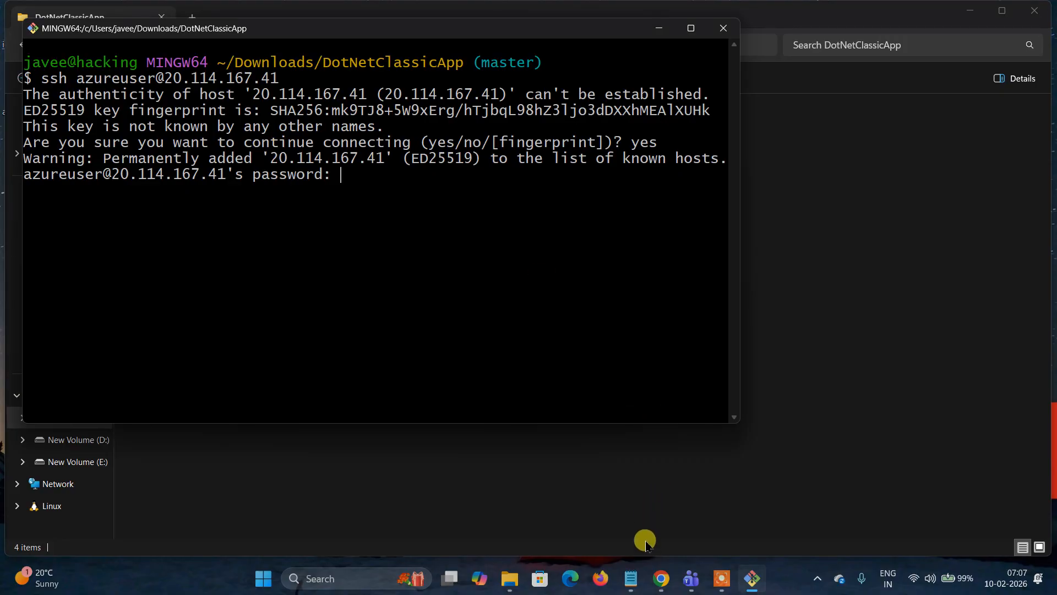
# Copy the administrator password noted in Notepad and submit it at the SSH password prompt in Git Bash.
pyautogui.click(637, 578)
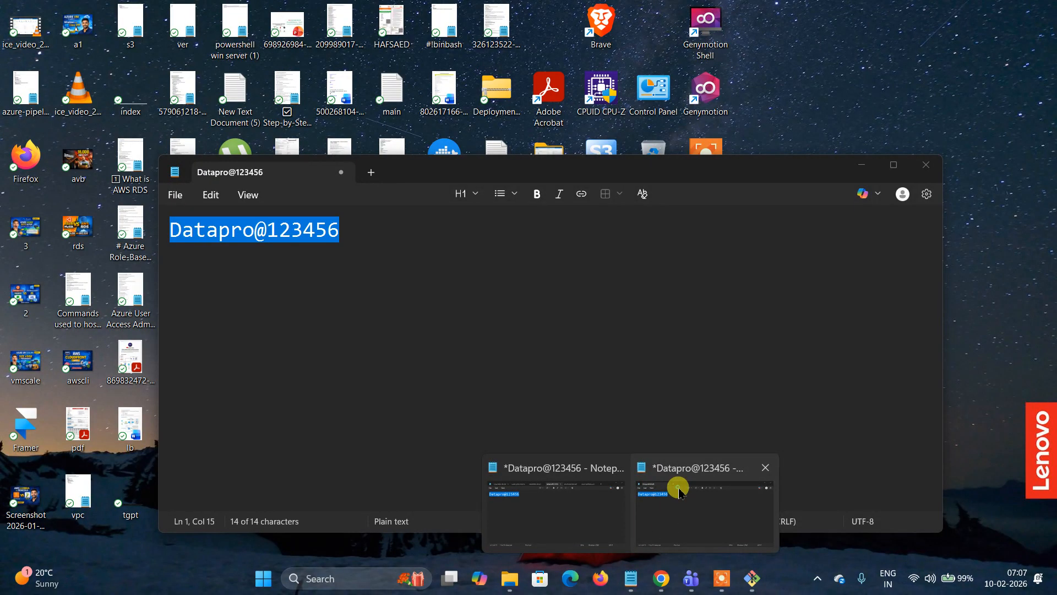
pyautogui.click(675, 495)
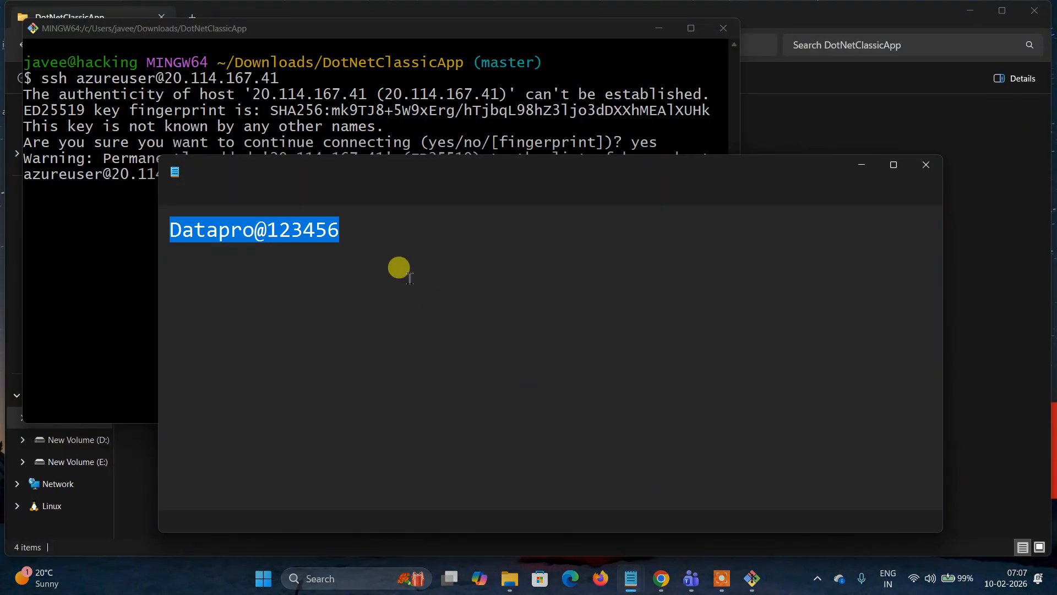
pyautogui.rightClick(272, 231)
pyautogui.click(340, 246)
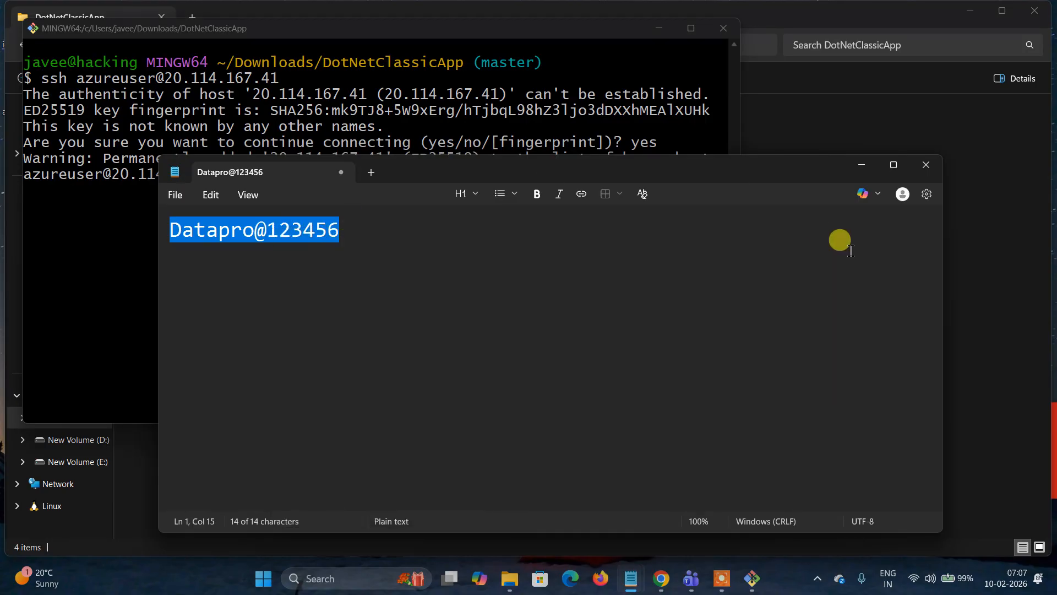
pyautogui.click(861, 164)
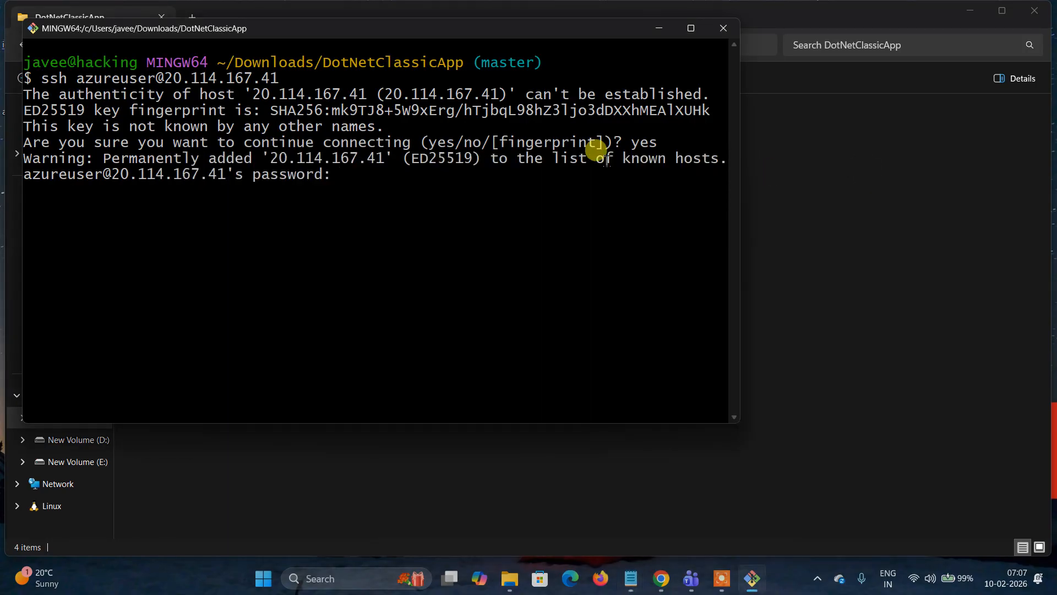
pyautogui.rightClick(396, 172)
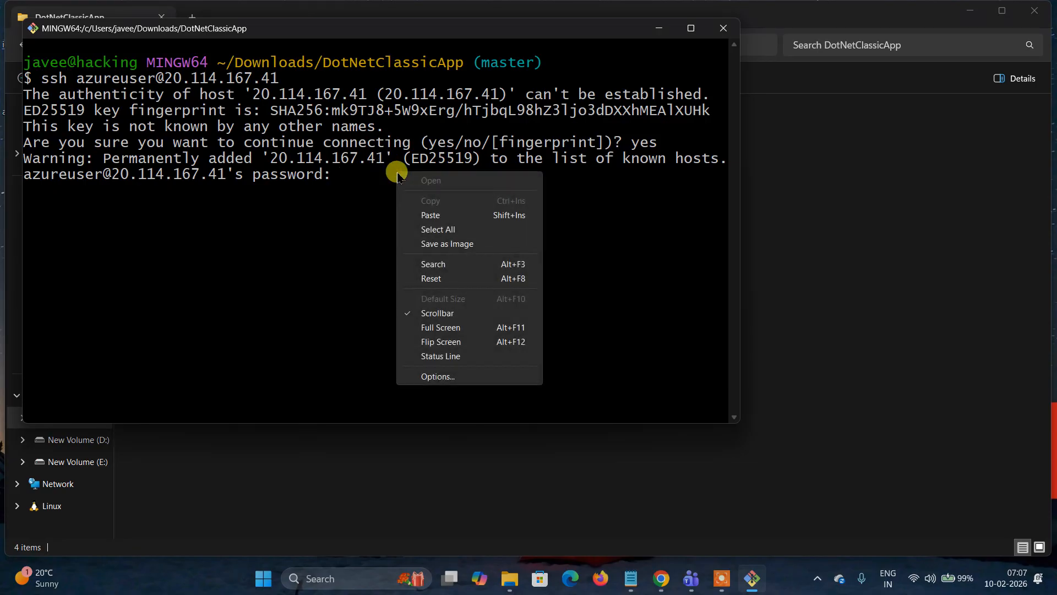
pyautogui.click(429, 215)
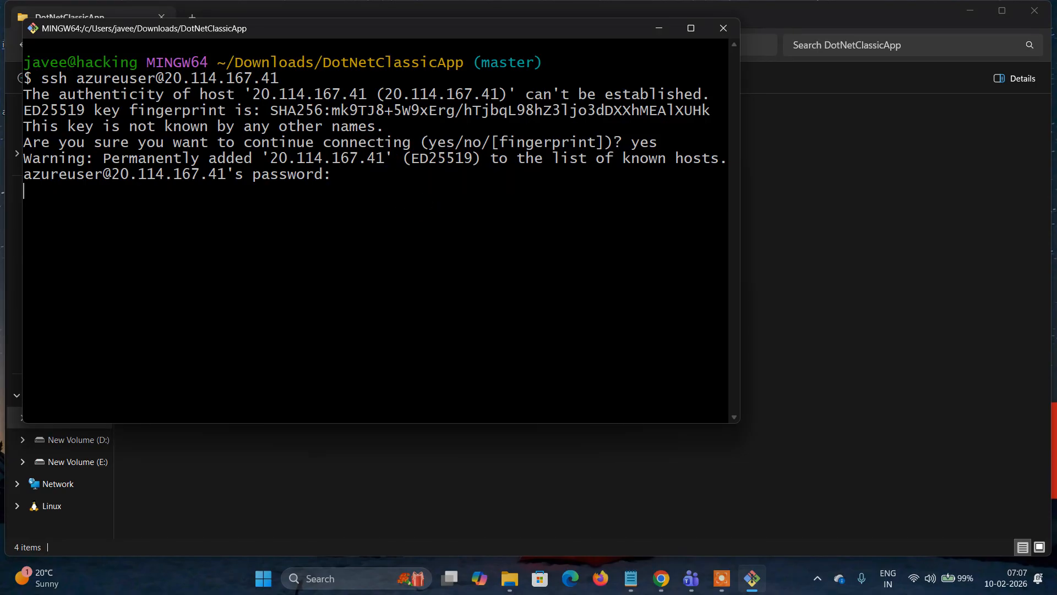
pyautogui.press('Return')
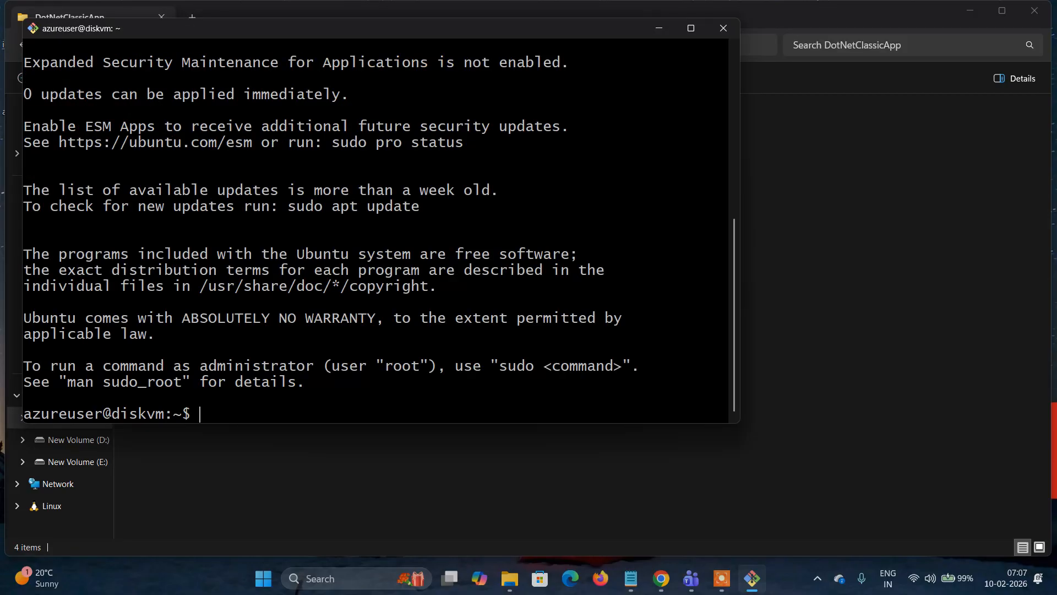
# Switch to the root user on diskvm with sudo su.
pyautogui.write('sudo su')
pyautogui.press('Return')
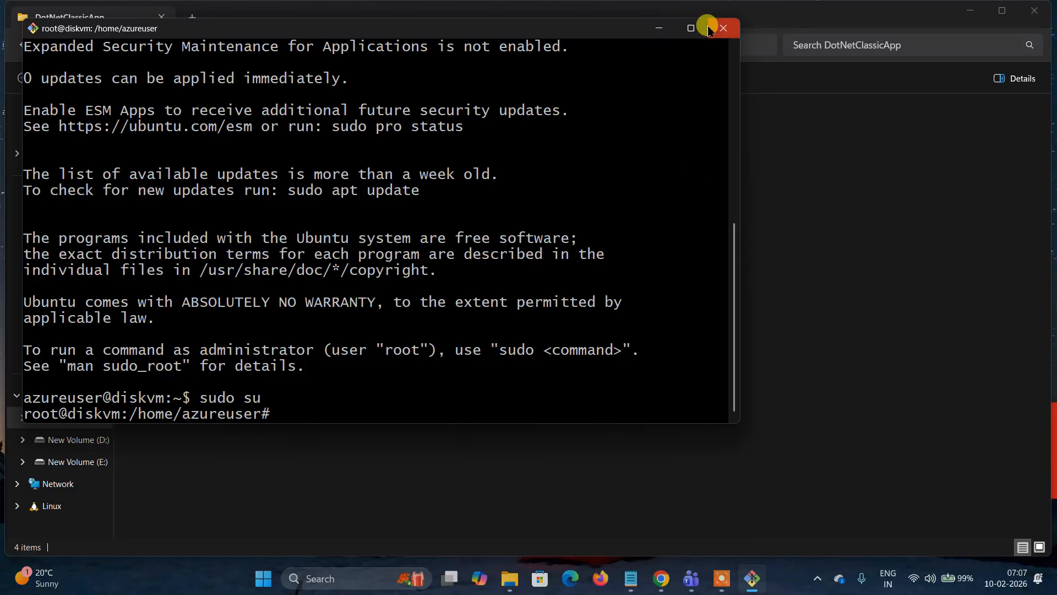
# Maximize the terminal window and list the virtual machine's block devices with lsblk.
pyautogui.click(691, 28)
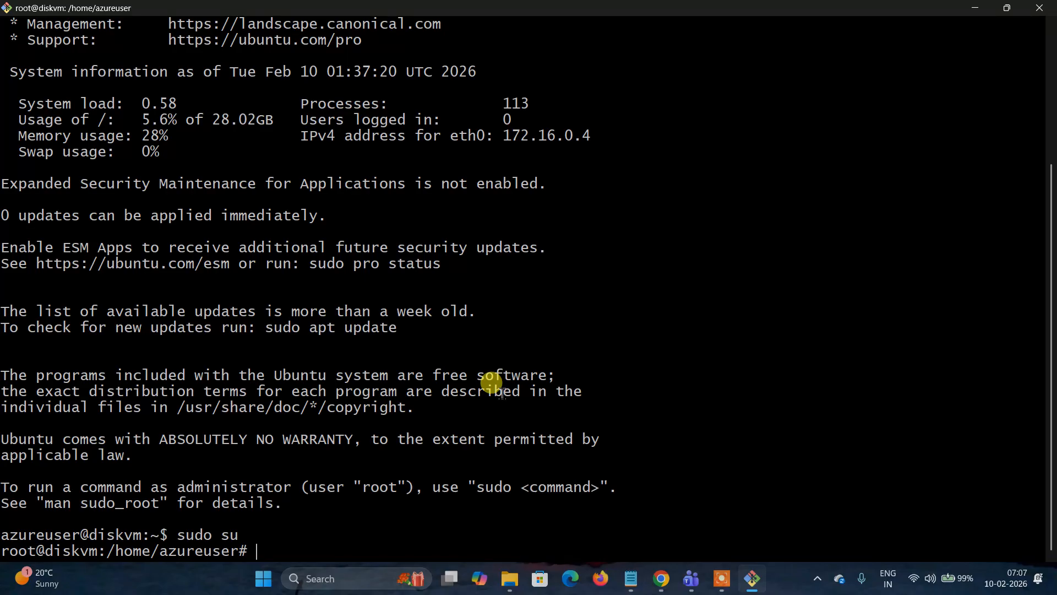
pyautogui.write('lsblk')
pyautogui.press('Return')
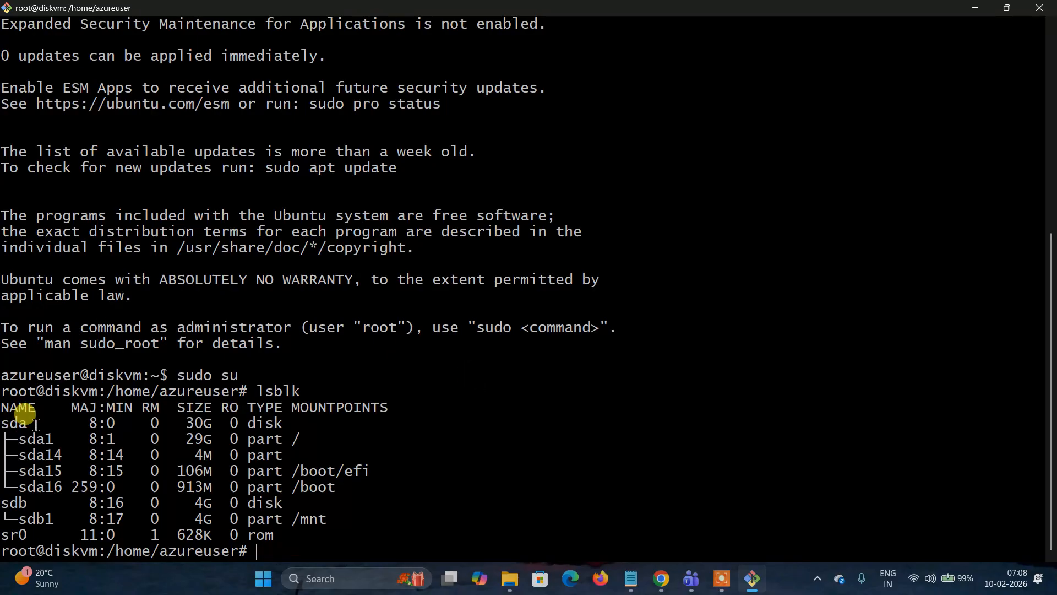
# Examine the sda and sdb disk entries in the lsblk output, including the size of sda.
pyautogui.moveTo(36, 424); pyautogui.dragTo(2, 424)
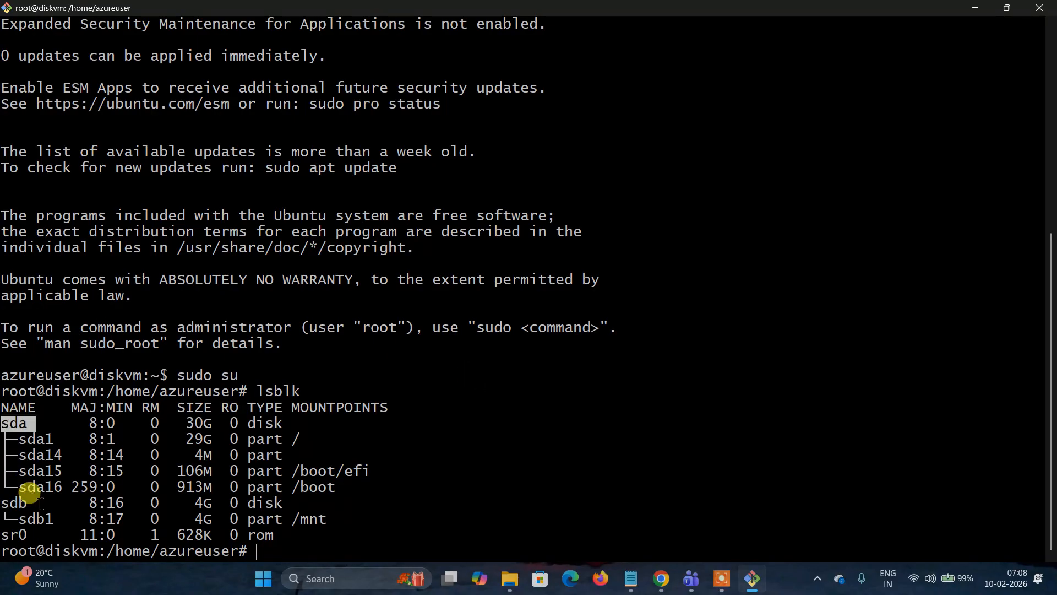
pyautogui.moveTo(39, 503); pyautogui.dragTo(1, 504)
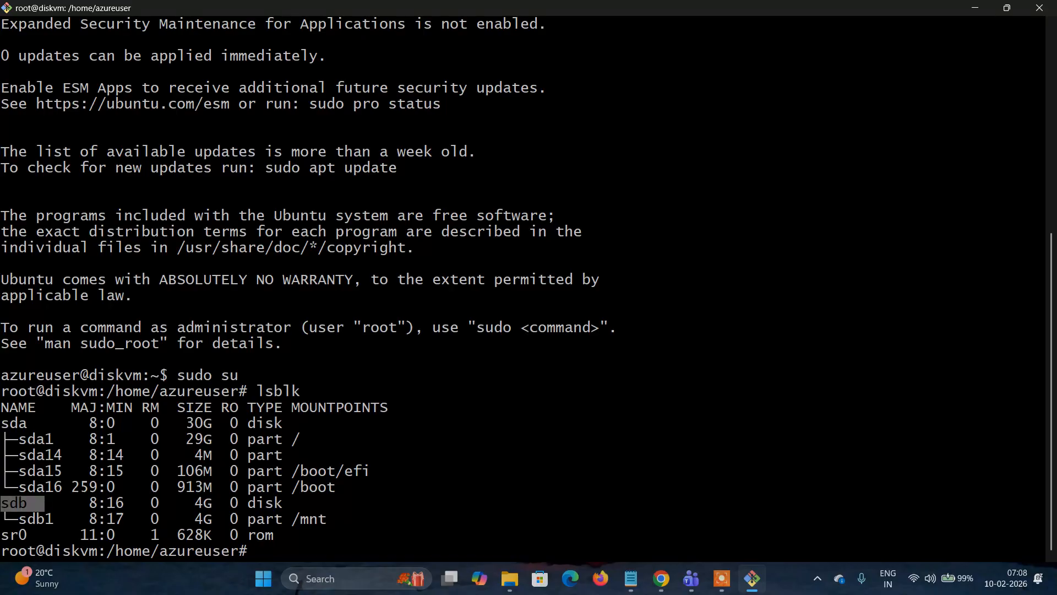
pyautogui.click(402, 491)
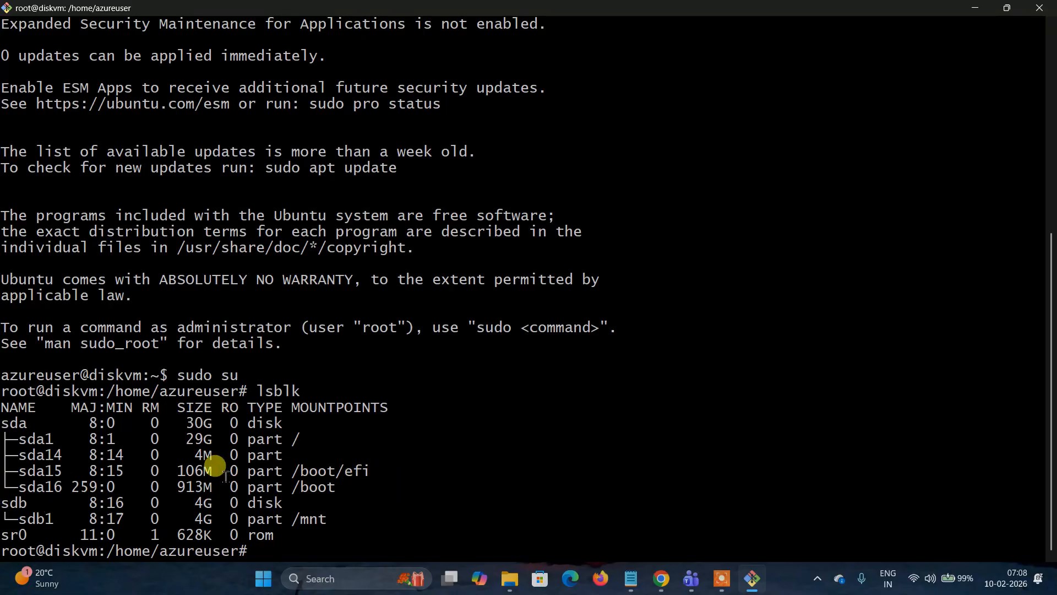
pyautogui.moveTo(177, 421); pyautogui.dragTo(208, 423)
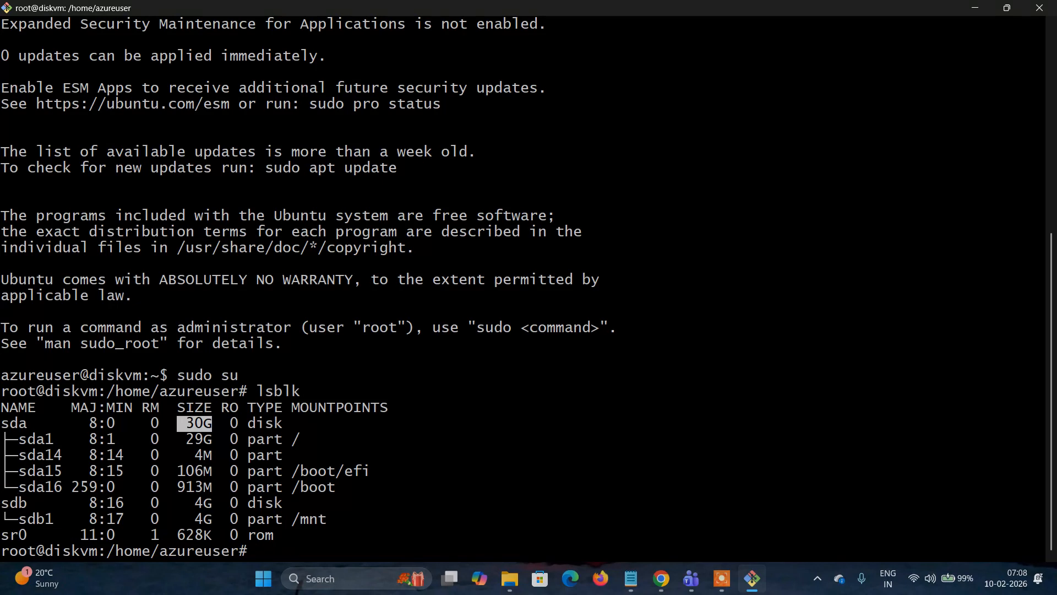
pyautogui.moveTo(2, 503); pyautogui.dragTo(28, 506)
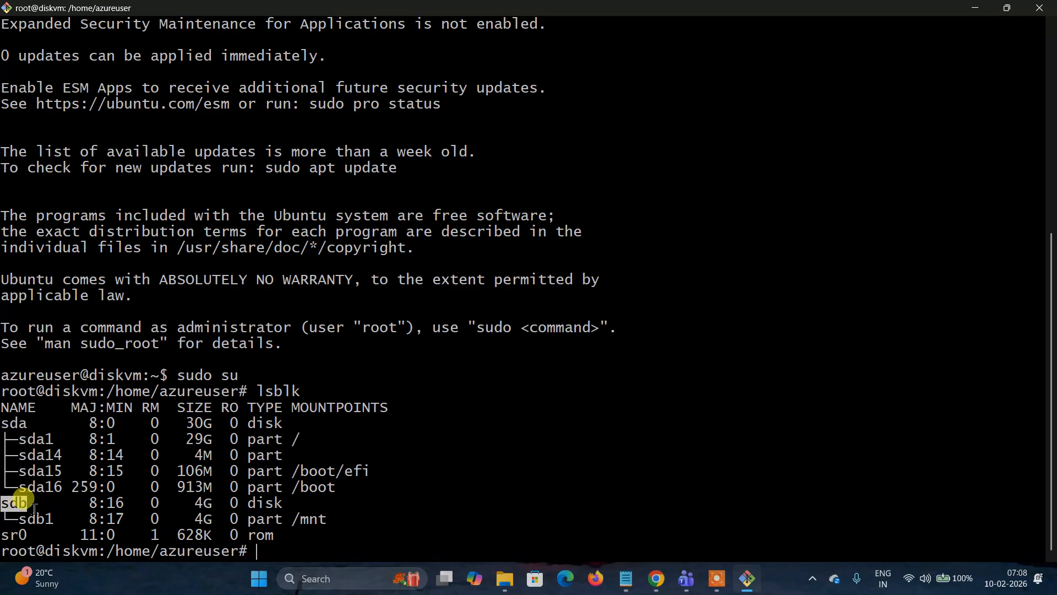
pyautogui.click(30, 506)
pyautogui.moveTo(31, 506); pyautogui.dragTo(12, 503)
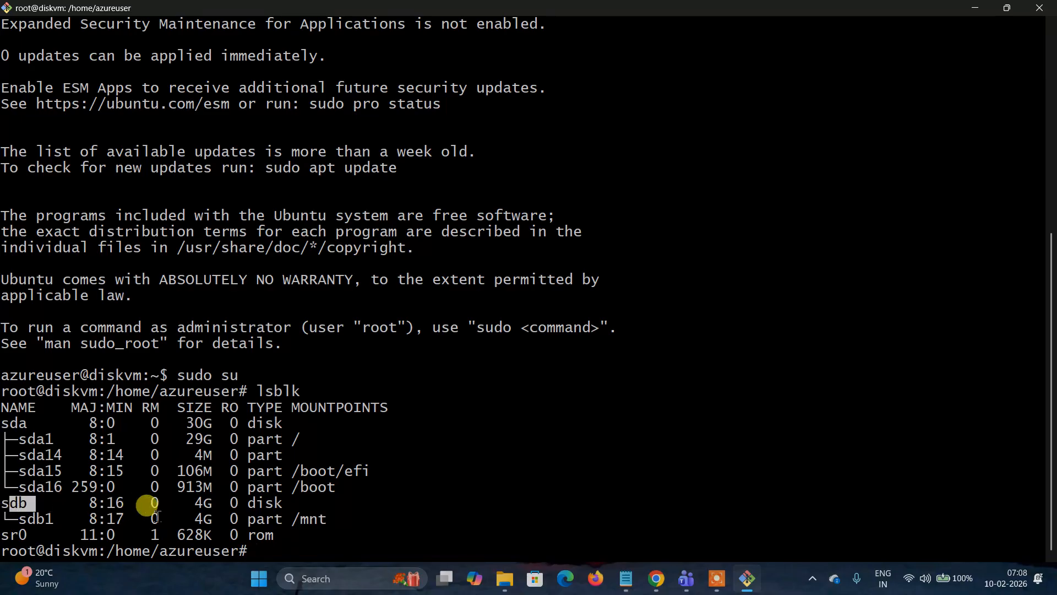
# Examine the size and type of the sdb disk in the lsblk output.
pyautogui.moveTo(187, 505); pyautogui.dragTo(288, 509)
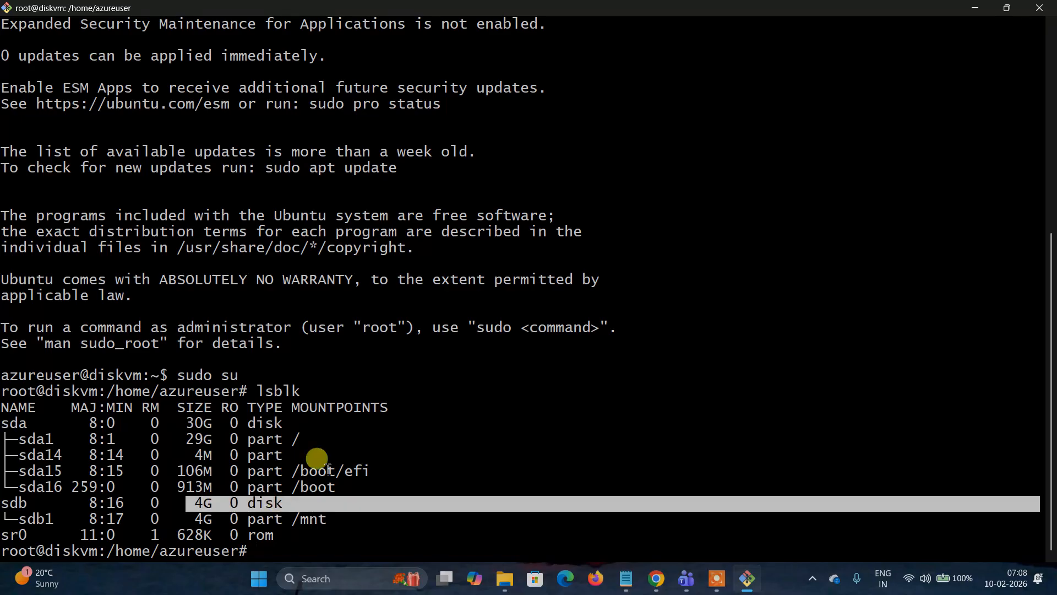
pyautogui.click(510, 392)
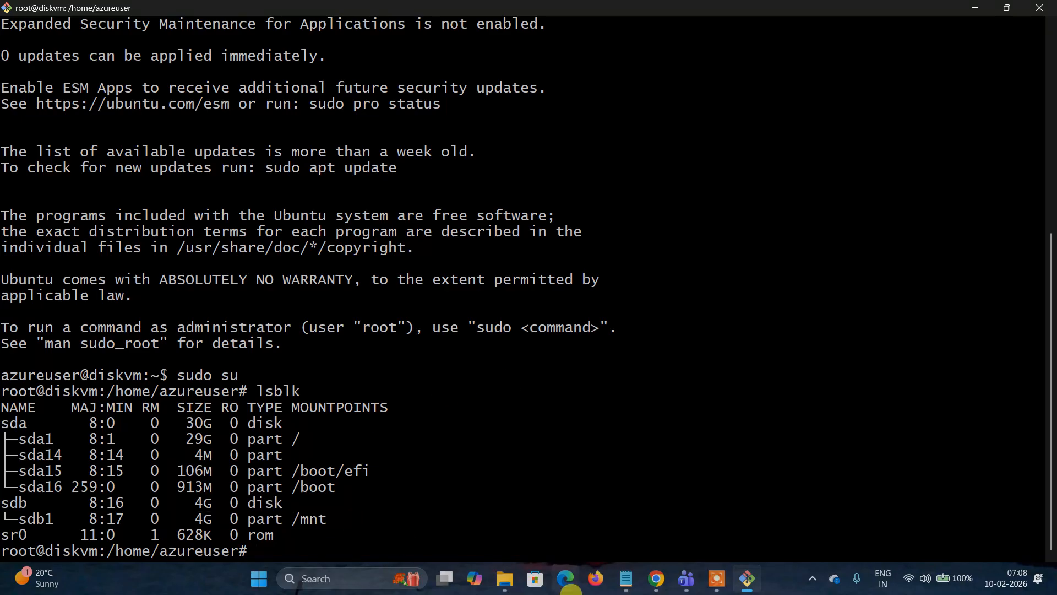
# Switch to the Azure portal in Chrome and check diskvm's Size and Availability + scaling pages for disk settings.
pyautogui.click(654, 578)
pyautogui.scroll(-1, 156, 301)
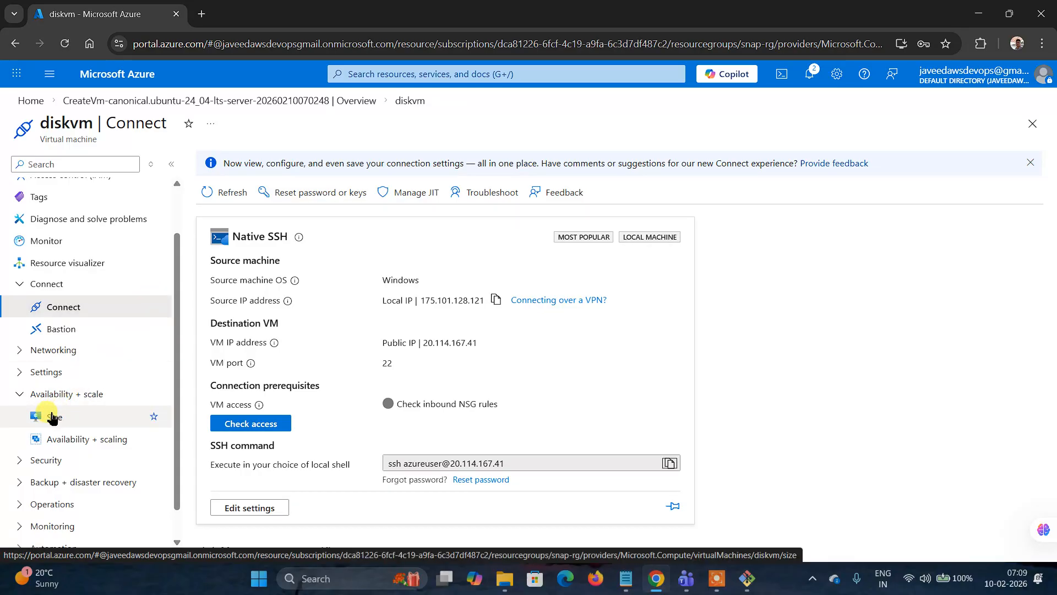
pyautogui.click(52, 417)
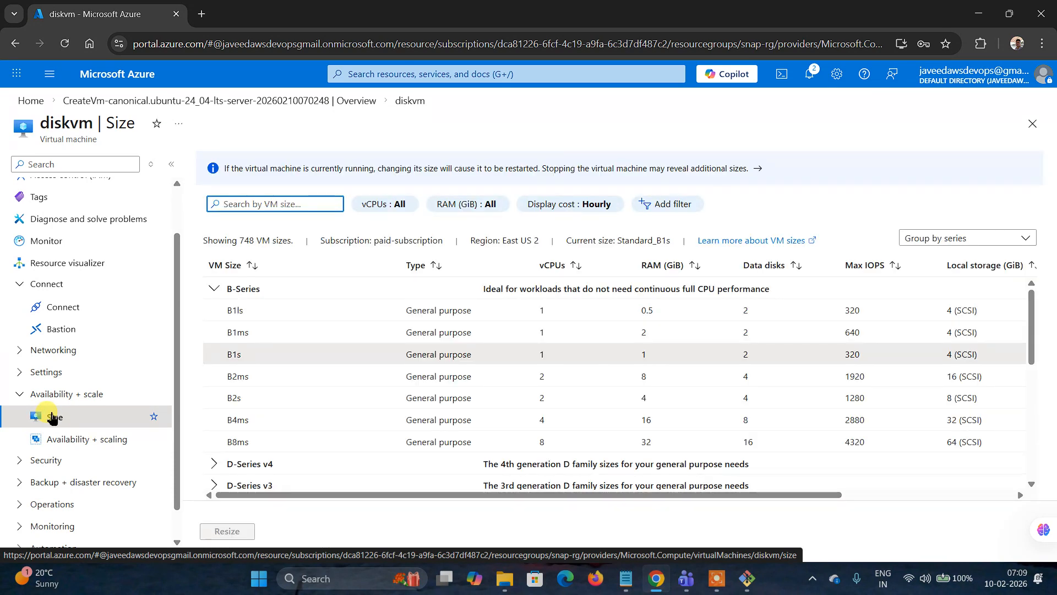
pyautogui.click(114, 440)
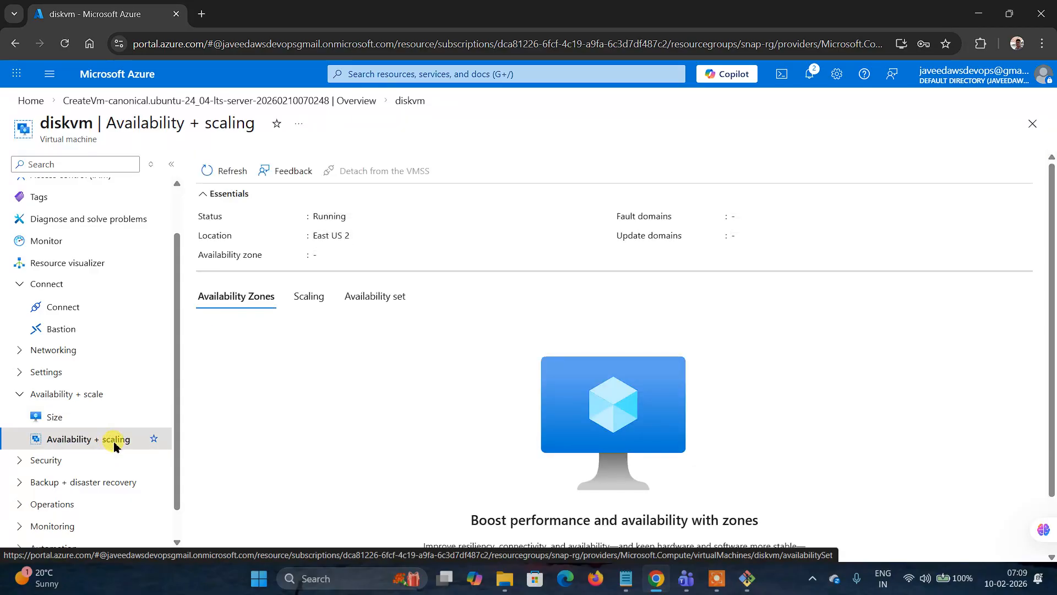
pyautogui.scroll(-1, 114, 445)
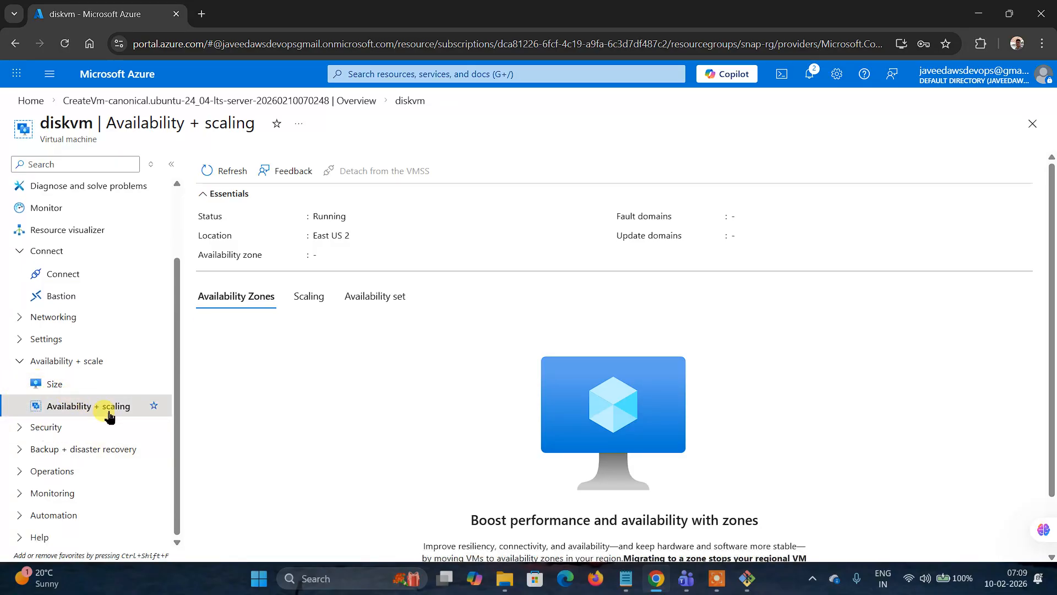
pyautogui.scroll(3, 110, 423)
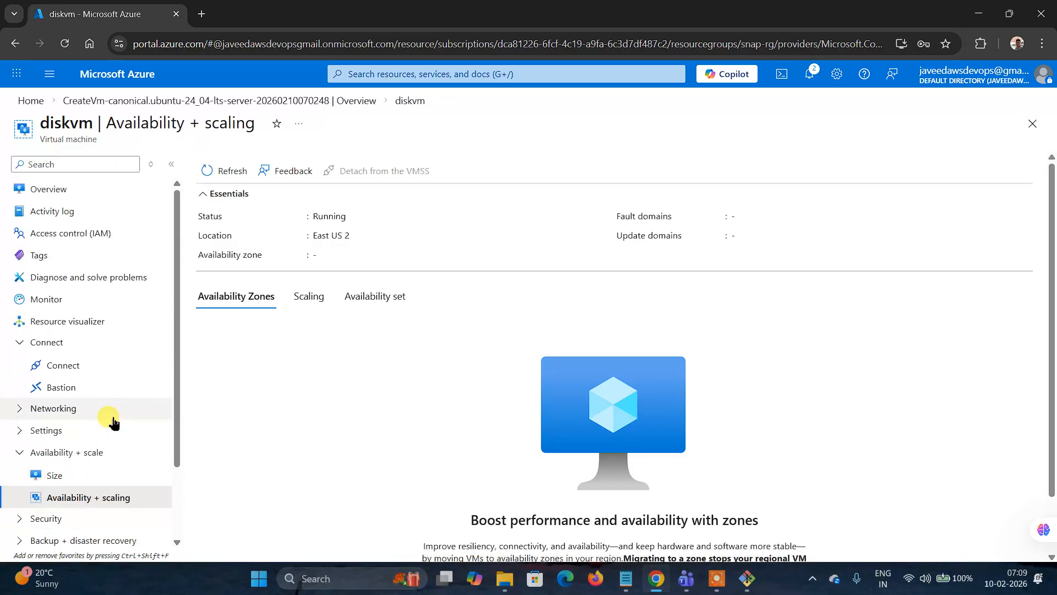
# Return to diskvm's Overview page and look through the virtual machine's available management sections.
pyautogui.click(64, 190)
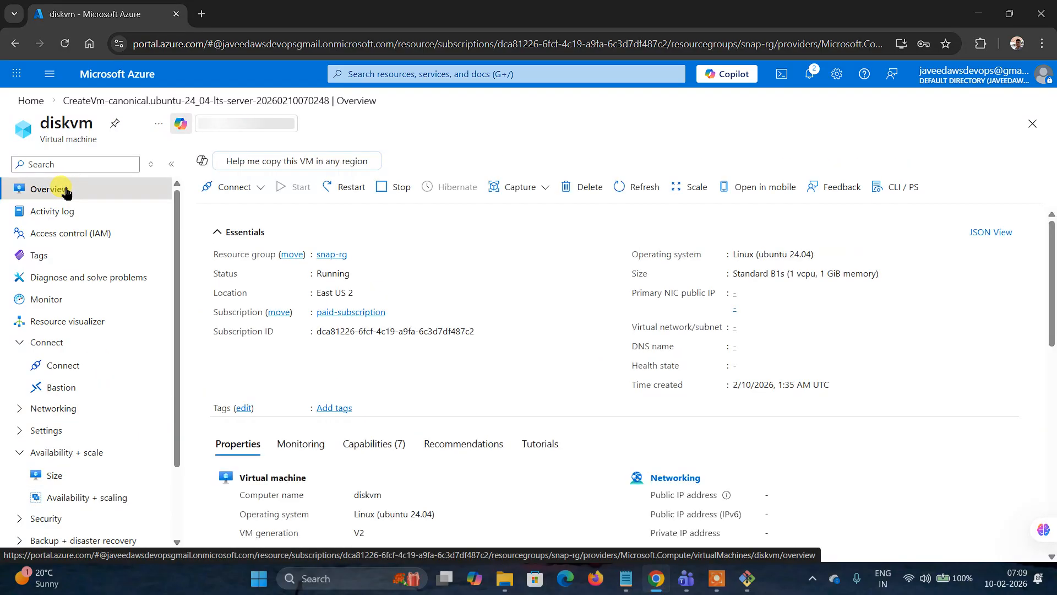
pyautogui.scroll(-3, 84, 374)
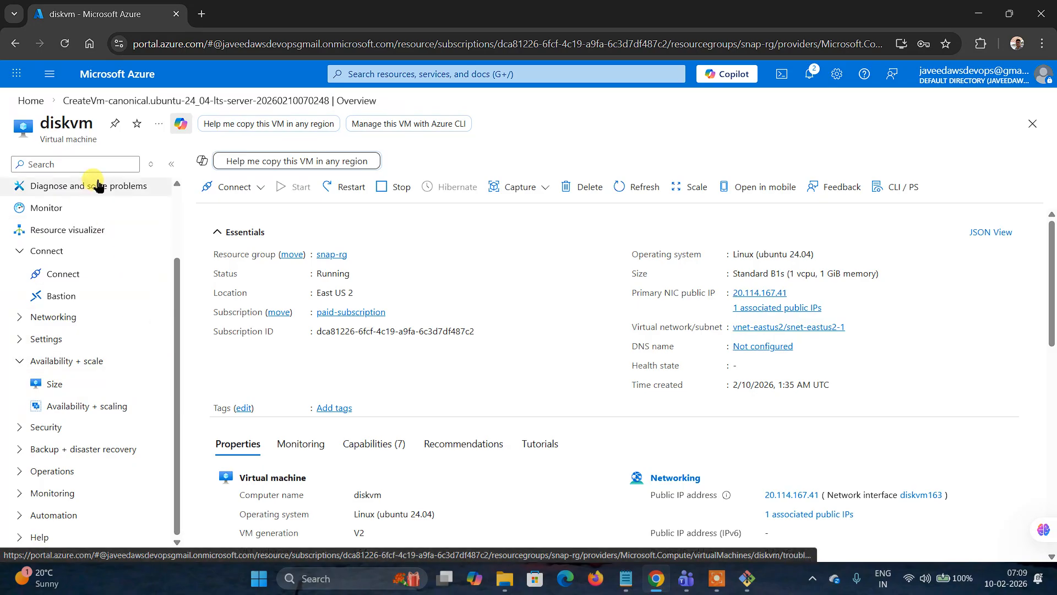
pyautogui.scroll(2, 94, 214)
pyautogui.scroll(1, 94, 215)
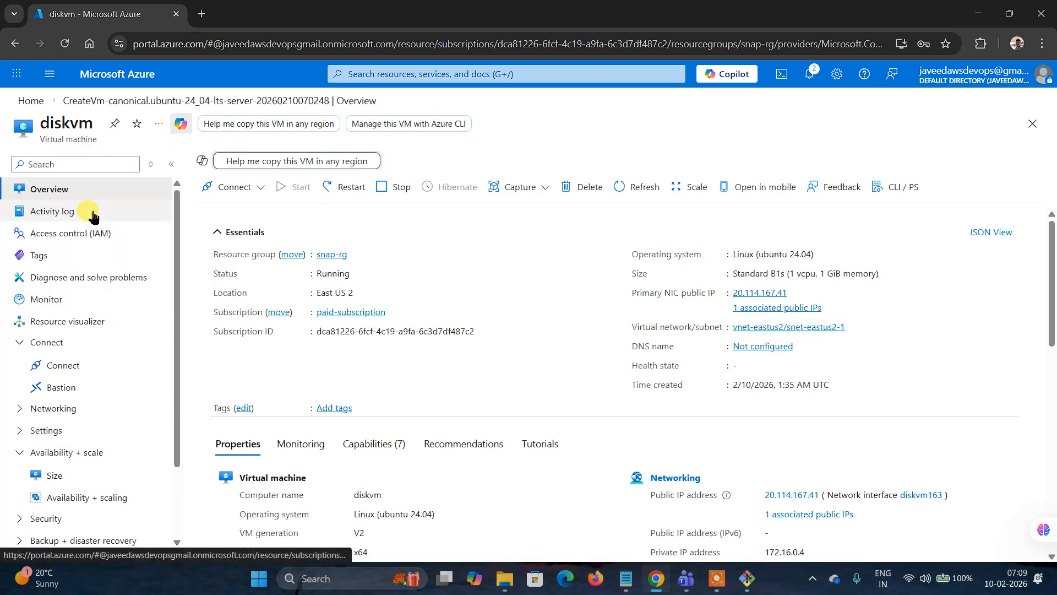
pyautogui.click(52, 189)
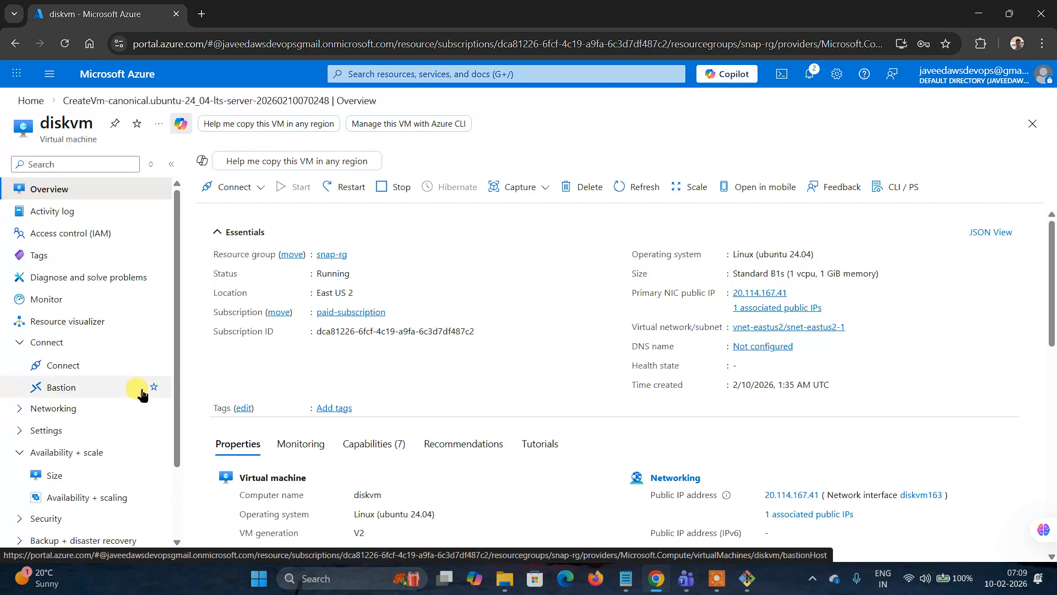
# Review diskvm's Size page again and the Scaling options under Availability + scaling.
pyautogui.scroll(-2, 139, 392)
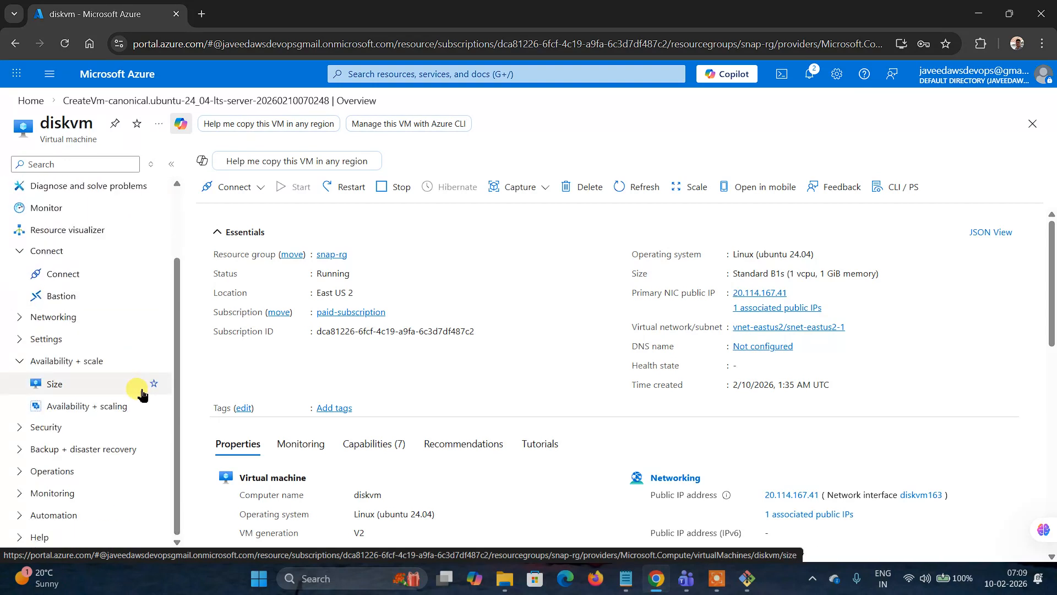
pyautogui.click(56, 386)
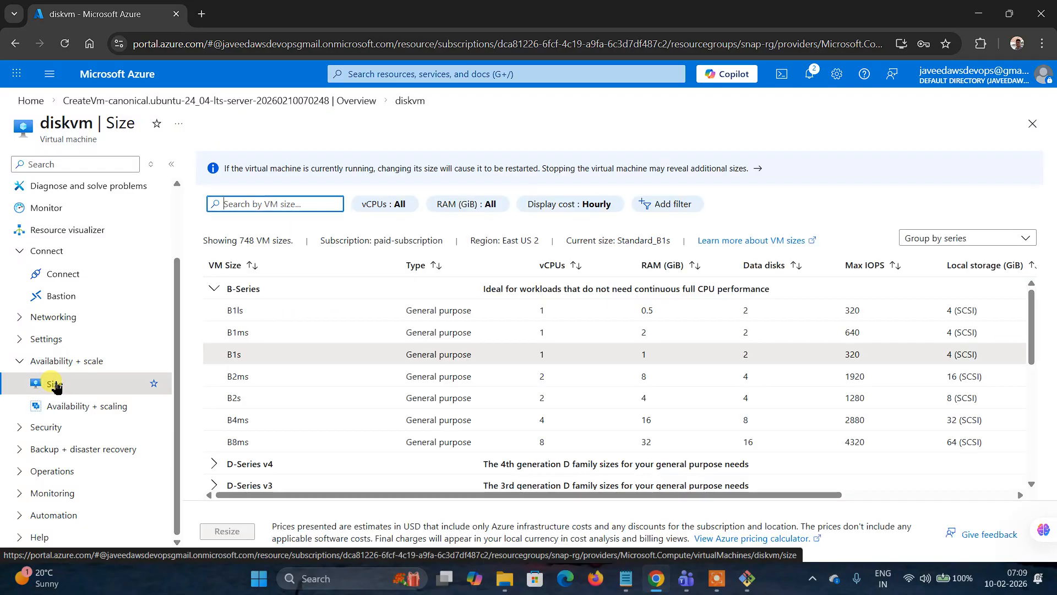
pyautogui.click(75, 406)
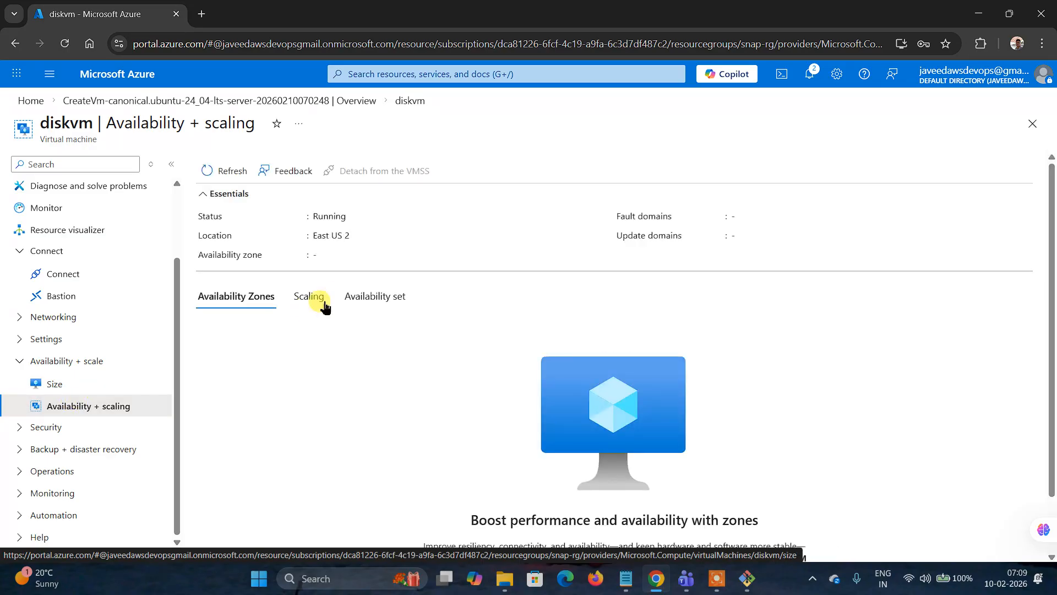
pyautogui.click(306, 300)
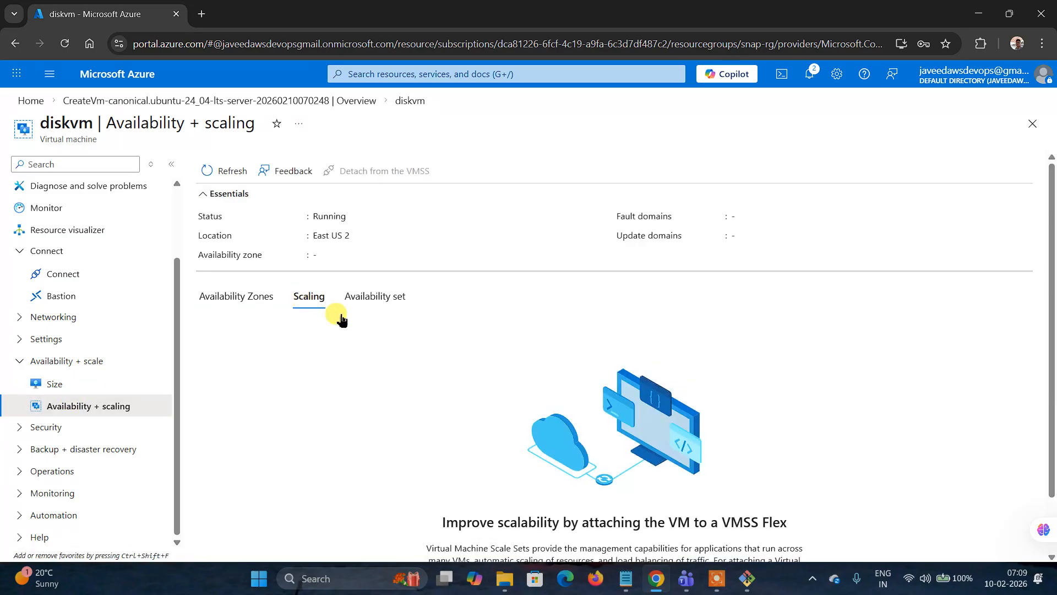
pyautogui.scroll(-1, 399, 384)
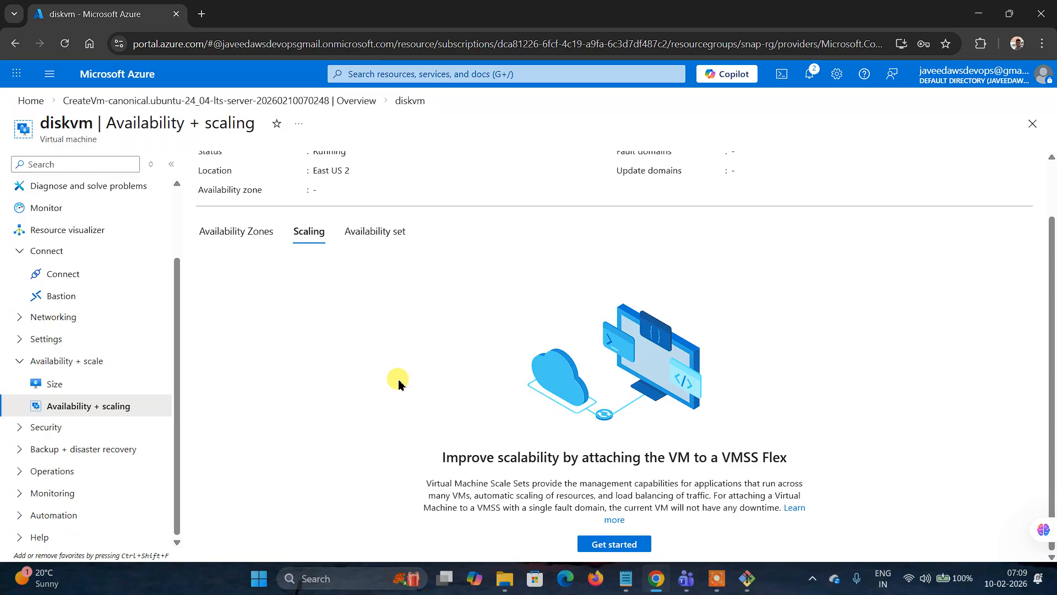
pyautogui.scroll(1, 399, 383)
pyautogui.scroll(-1, 398, 384)
# Expand the Backup + disaster recovery section of diskvm and look through its entries.
pyautogui.click(22, 456)
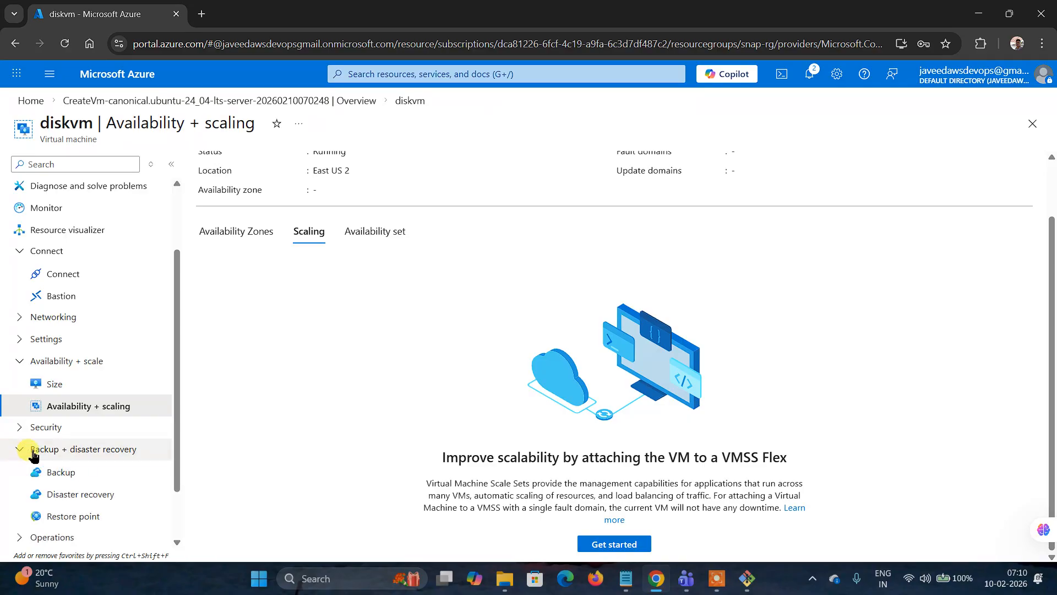
pyautogui.scroll(-1, 160, 468)
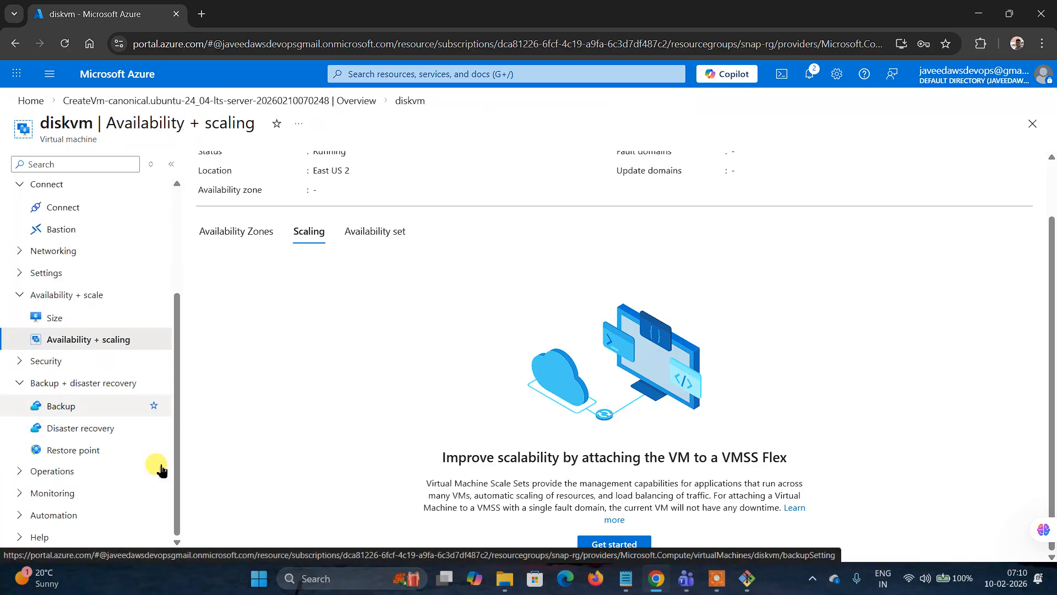
pyautogui.scroll(3, 156, 467)
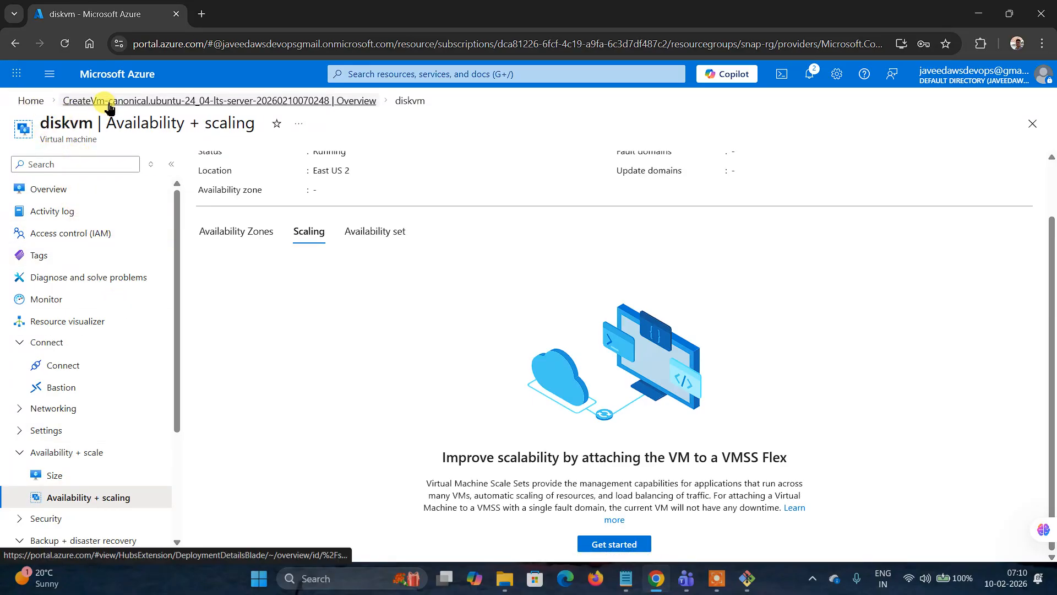
# Open diskvm's Disks page through the Disk properties on its Overview page.
pyautogui.click(35, 187)
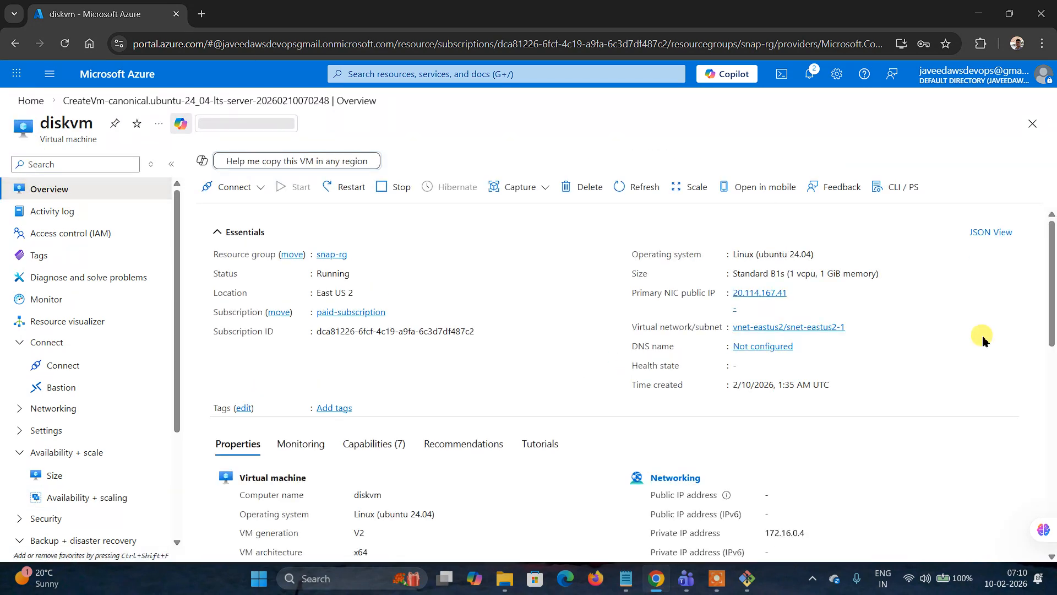
pyautogui.scroll(-4, 980, 338)
pyautogui.scroll(-4, 980, 337)
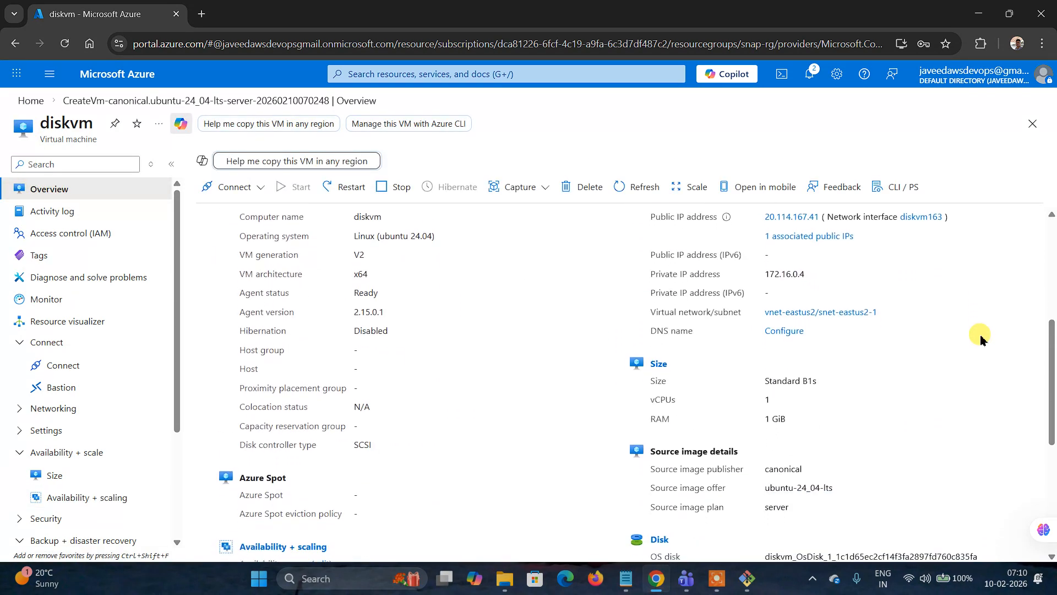
pyautogui.scroll(-1, 980, 337)
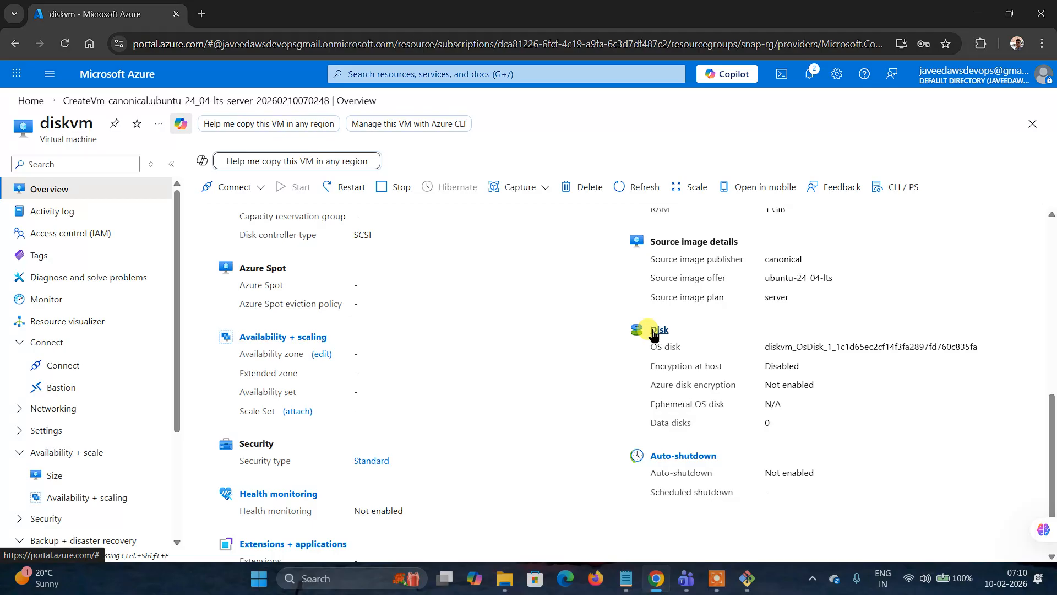
pyautogui.click(659, 330)
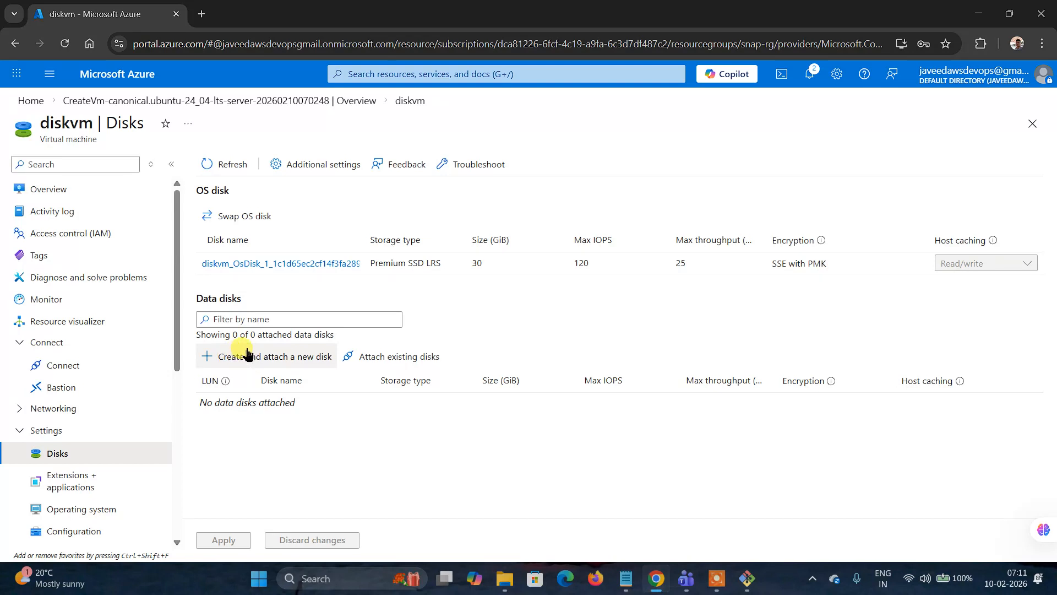
# Add a new data disk entry to diskvm and name it volume-1.
pyautogui.click(212, 358)
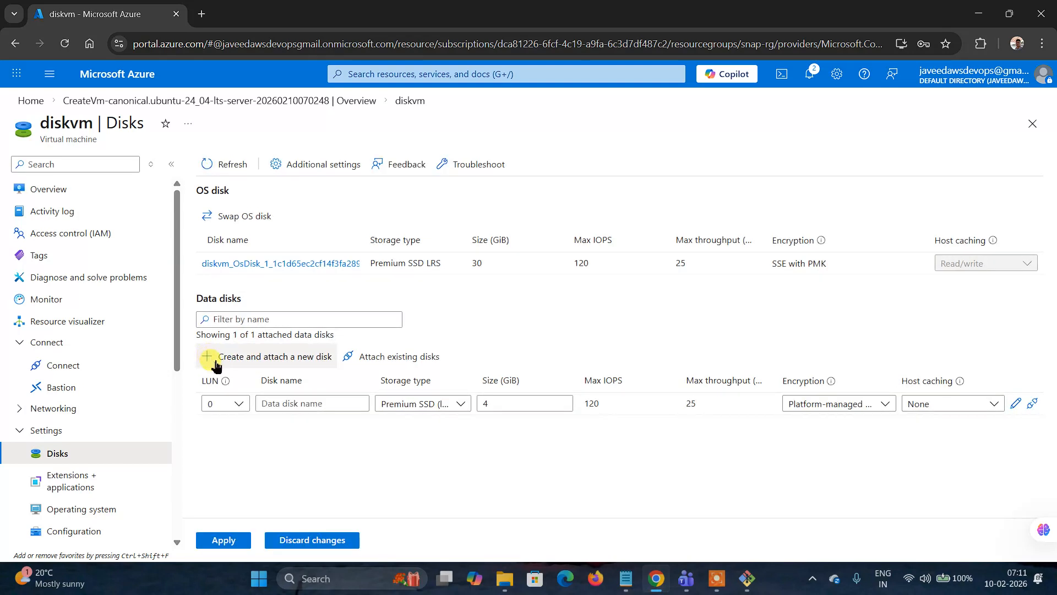
pyautogui.moveTo(224, 383)
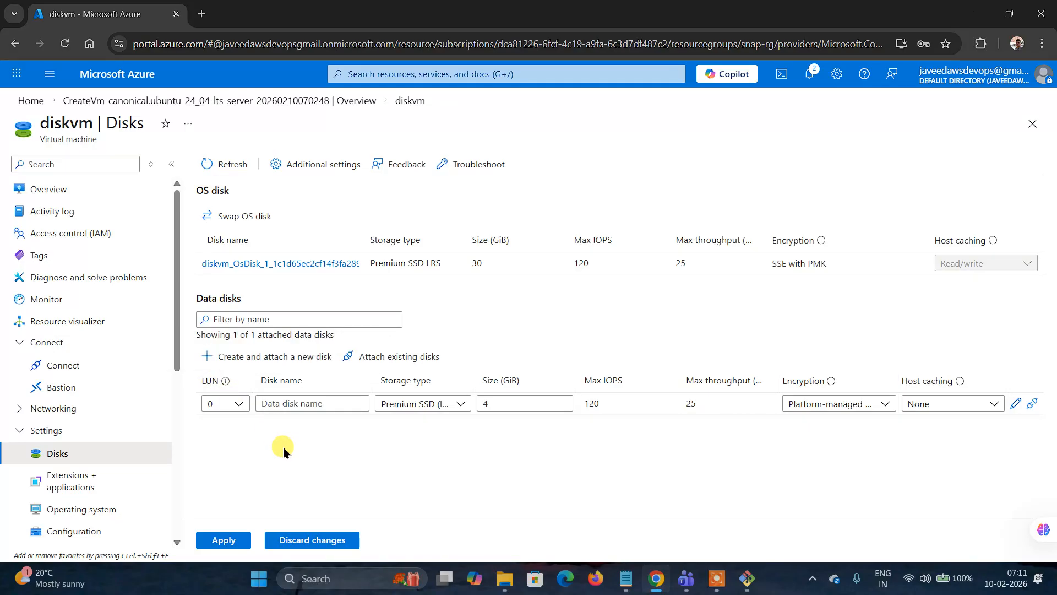
pyautogui.click(296, 405)
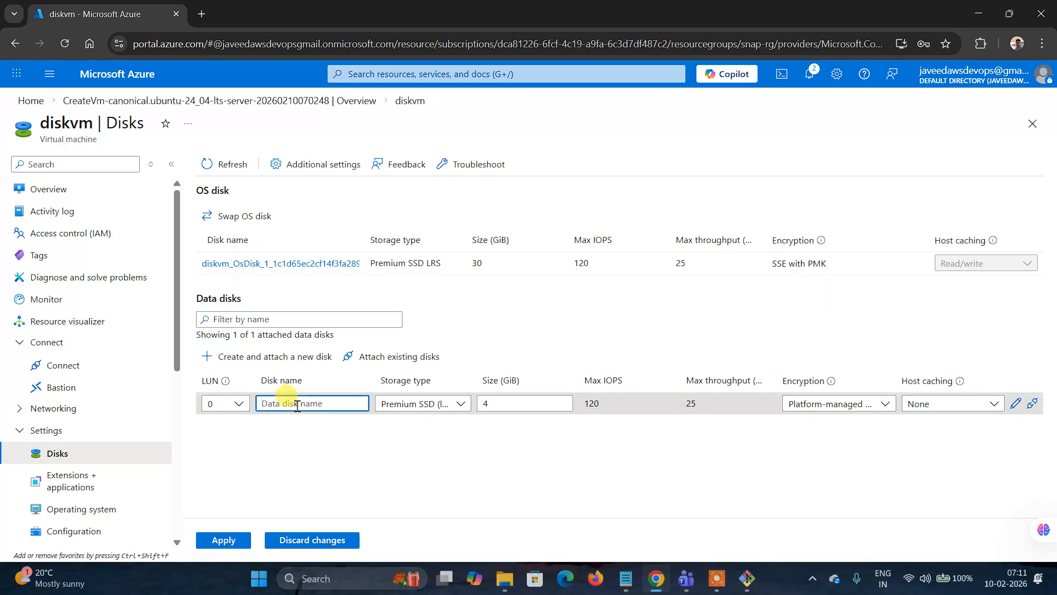
pyautogui.write('vo')
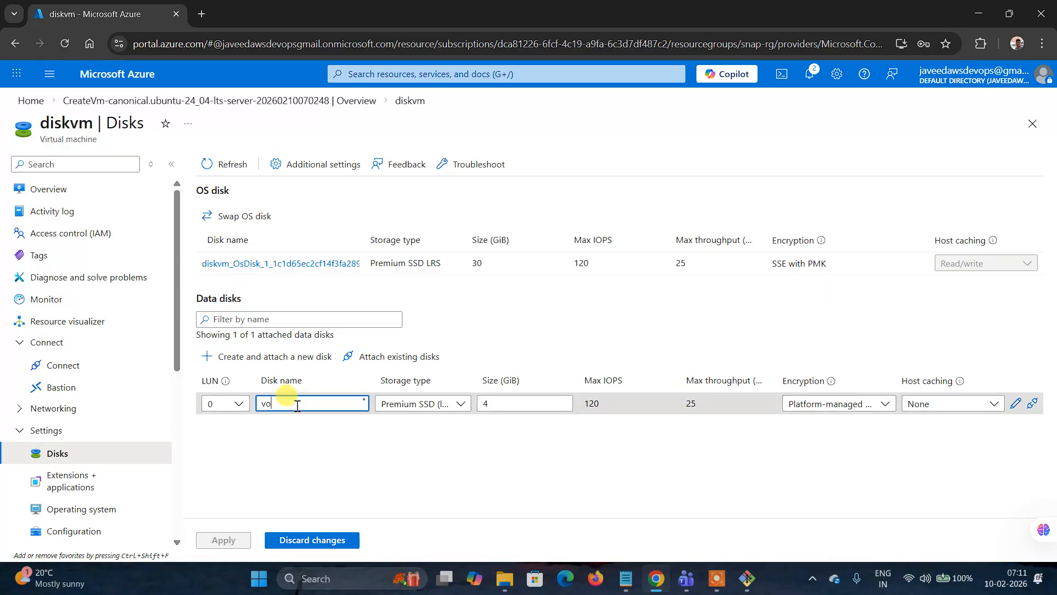
pyautogui.write('lum')
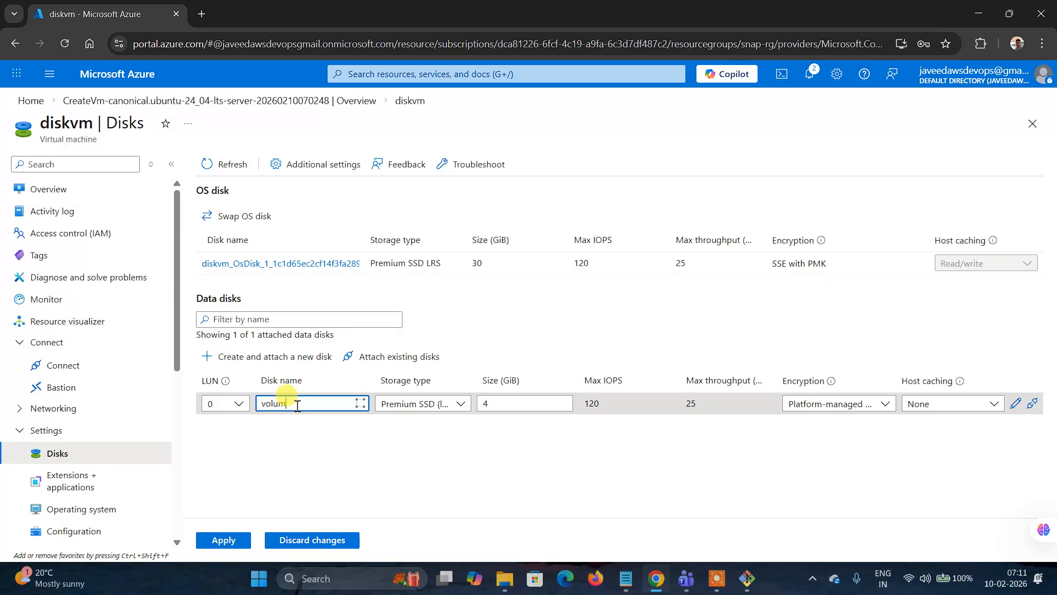
pyautogui.write('e-')
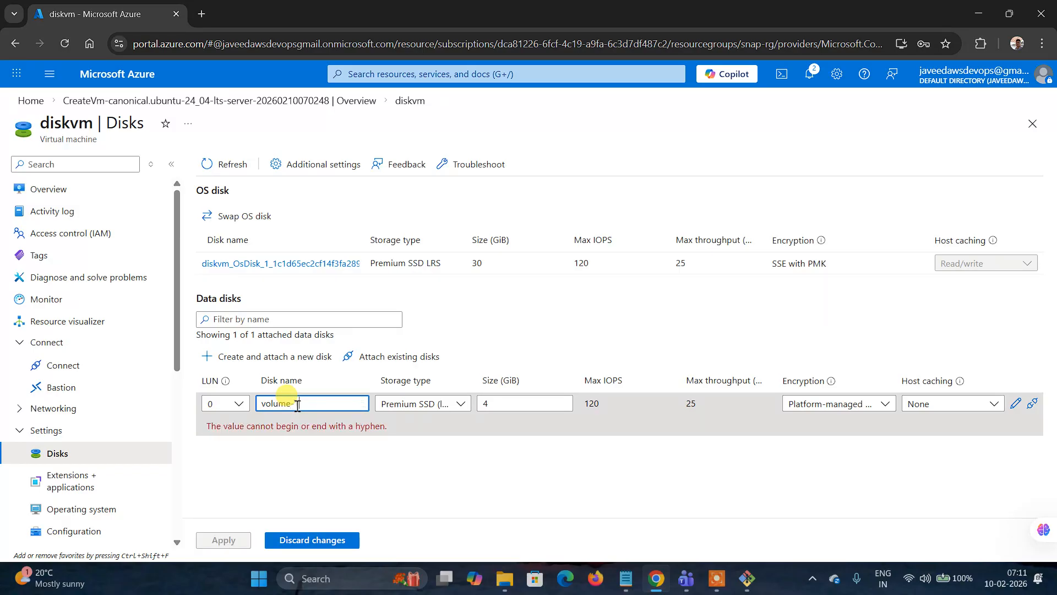
pyautogui.write('1')
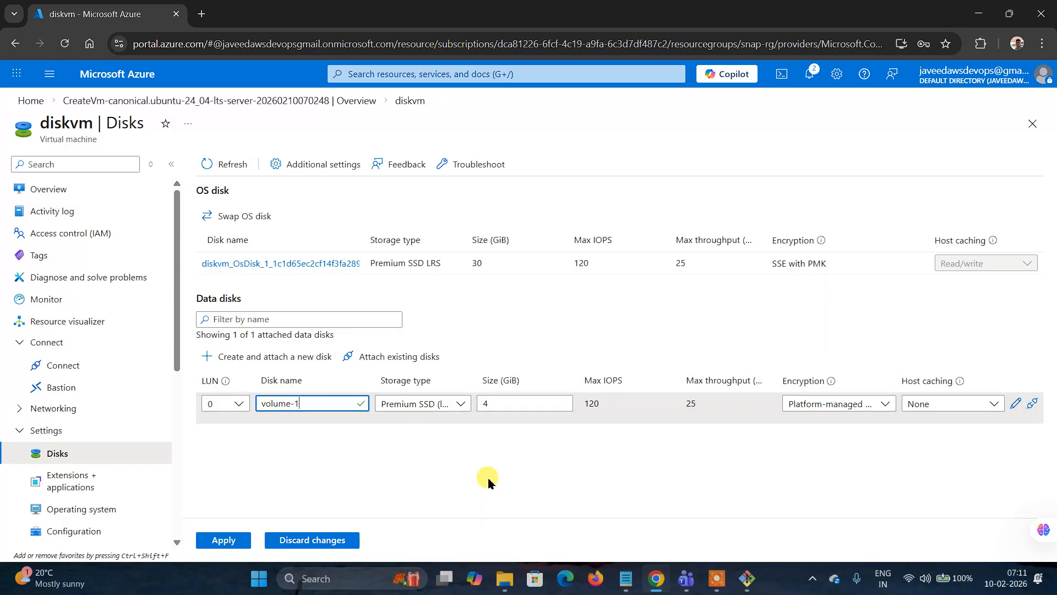
# Review the storage type and LUN choices for volume-1, keeping Premium SSD and LUN 0.
pyautogui.click(463, 404)
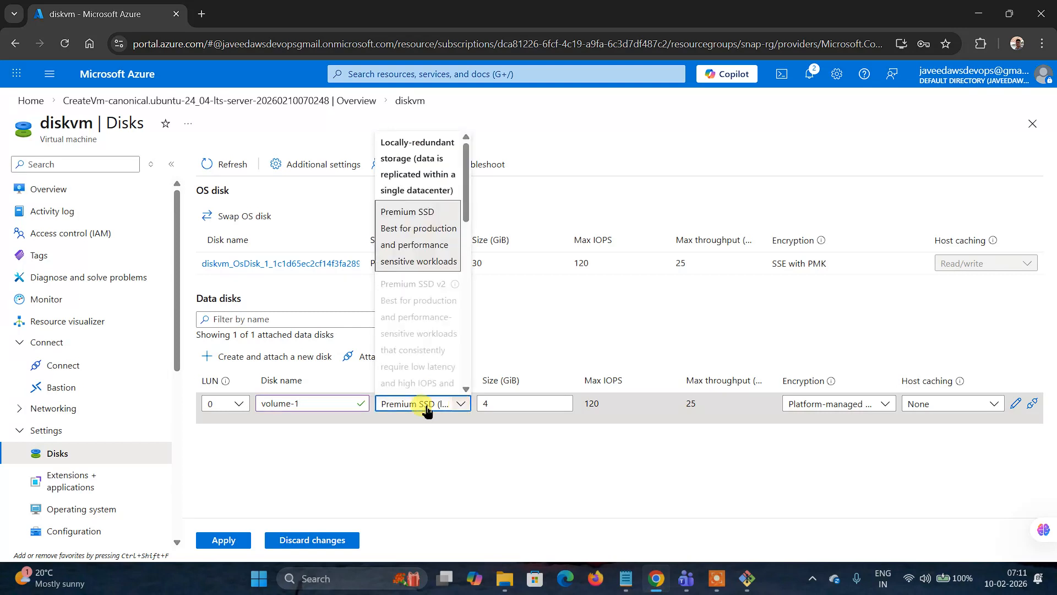
pyautogui.click(310, 448)
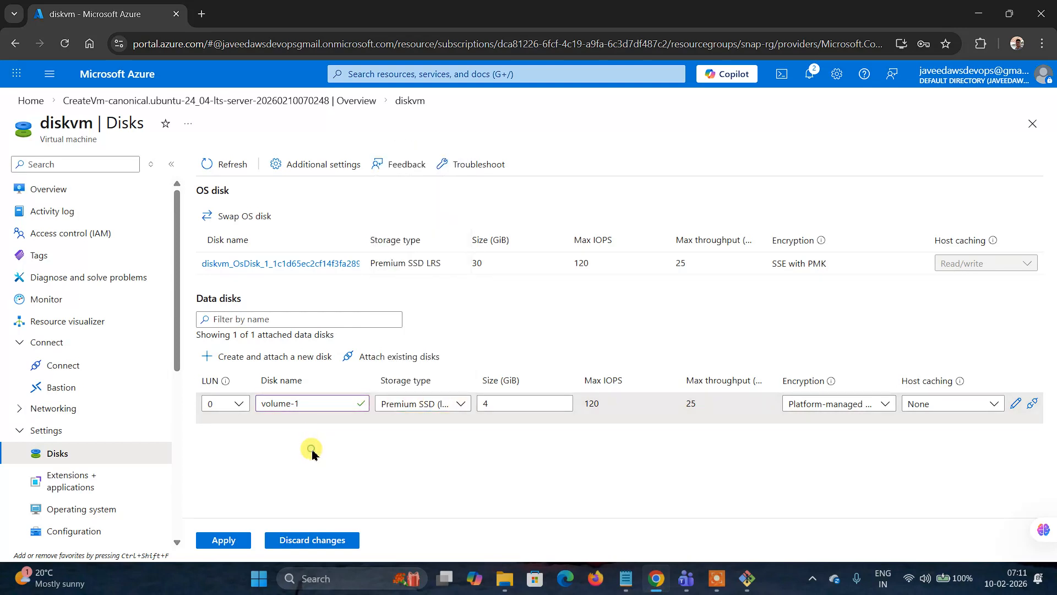
pyautogui.click(238, 406)
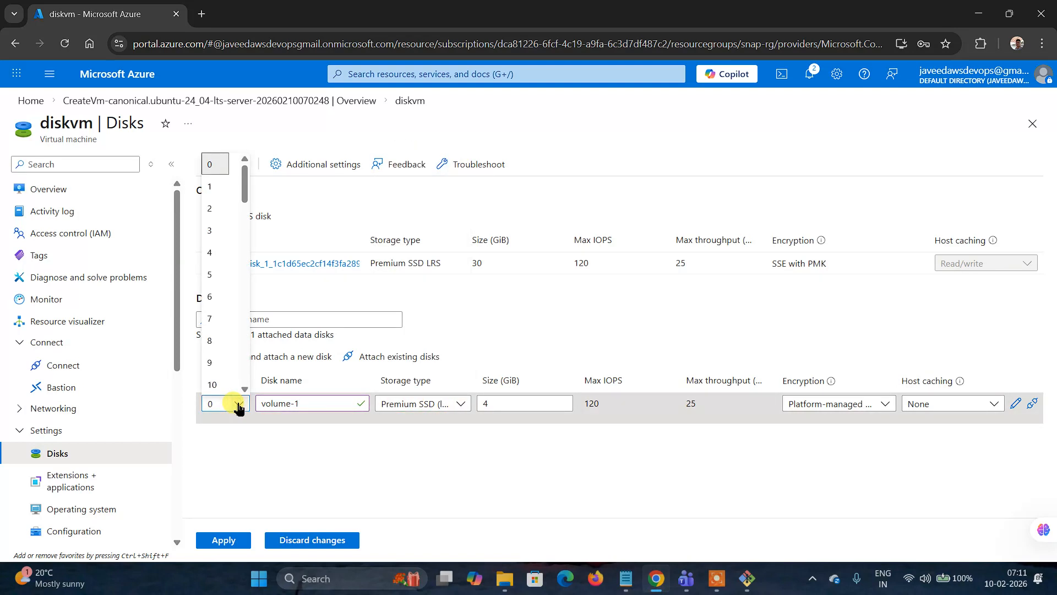
pyautogui.click(242, 466)
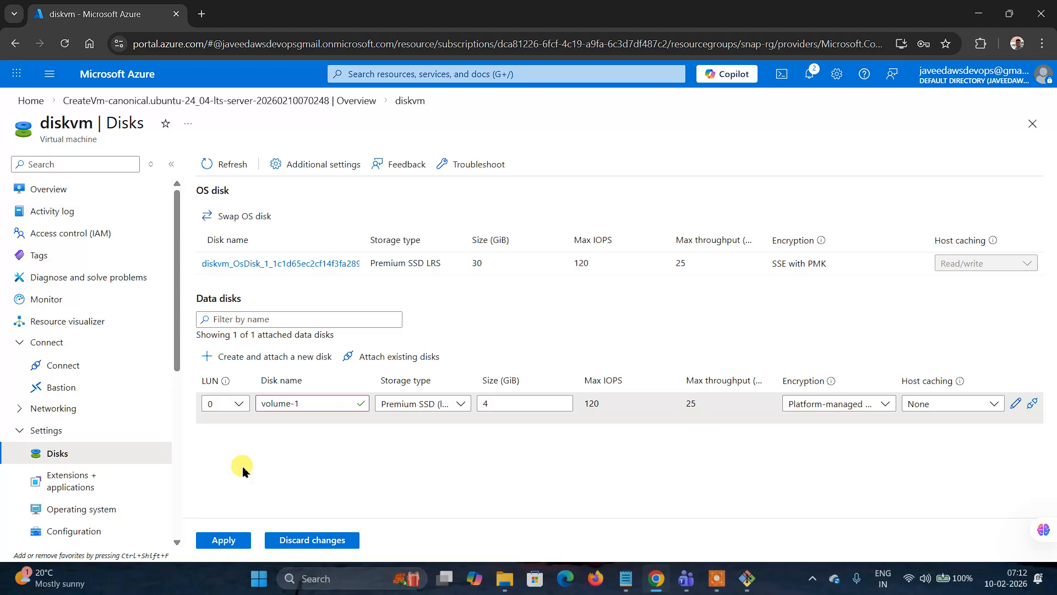
# Set the size of volume-1 to 10 GiB and apply the disk changes to diskvm.
pyautogui.click(506, 405)
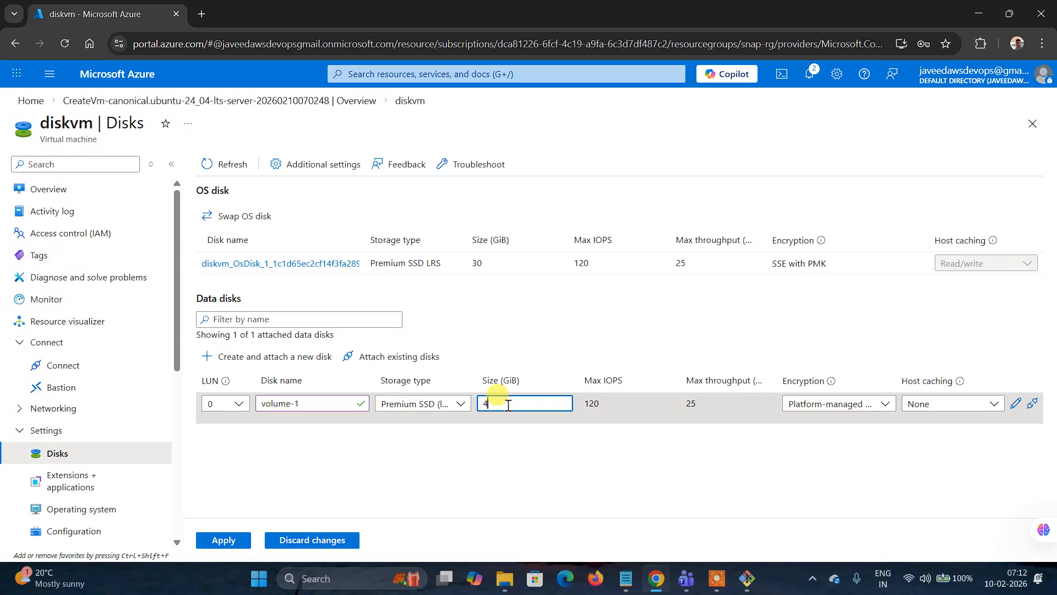
pyautogui.press('BackSpace')
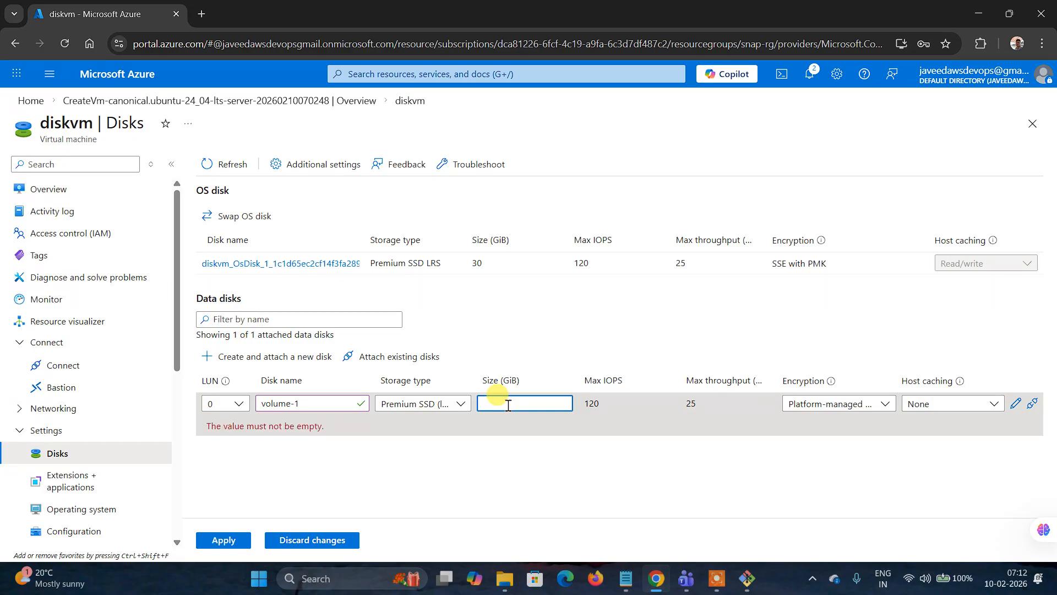
pyautogui.write('10')
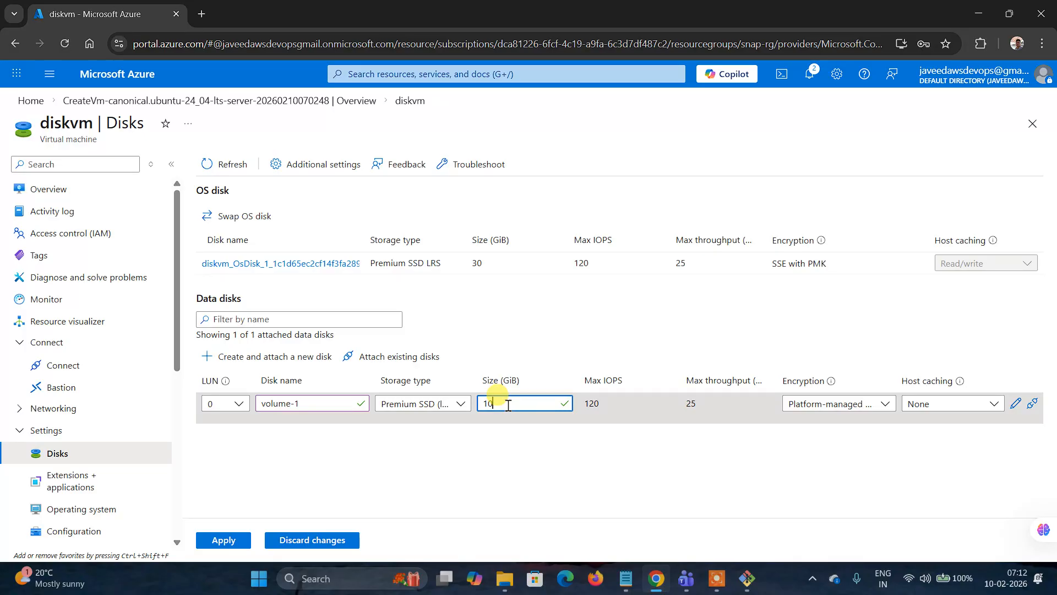
pyautogui.click(223, 539)
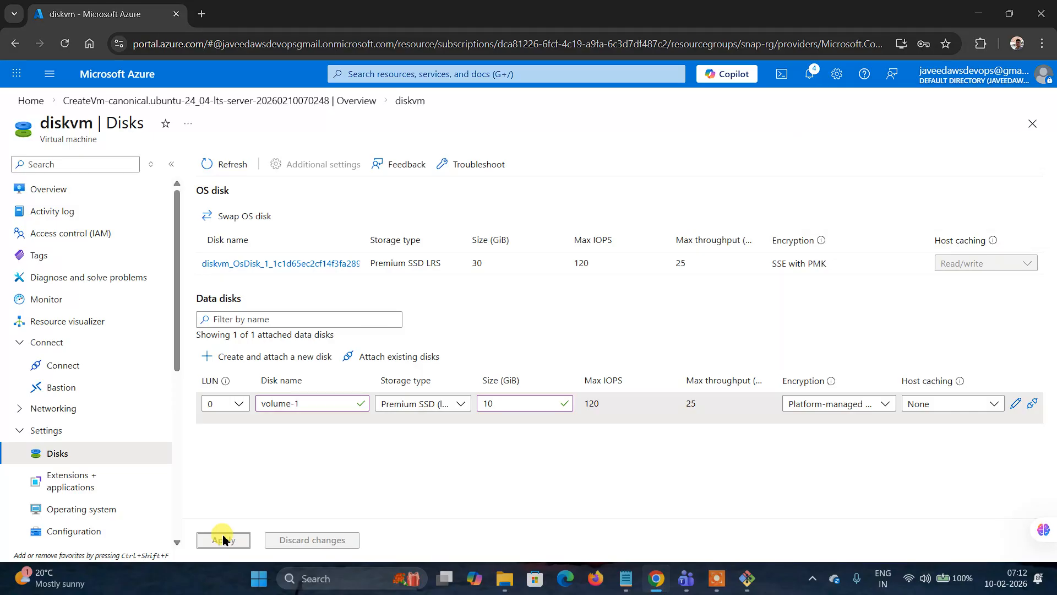
pyautogui.click(67, 46)
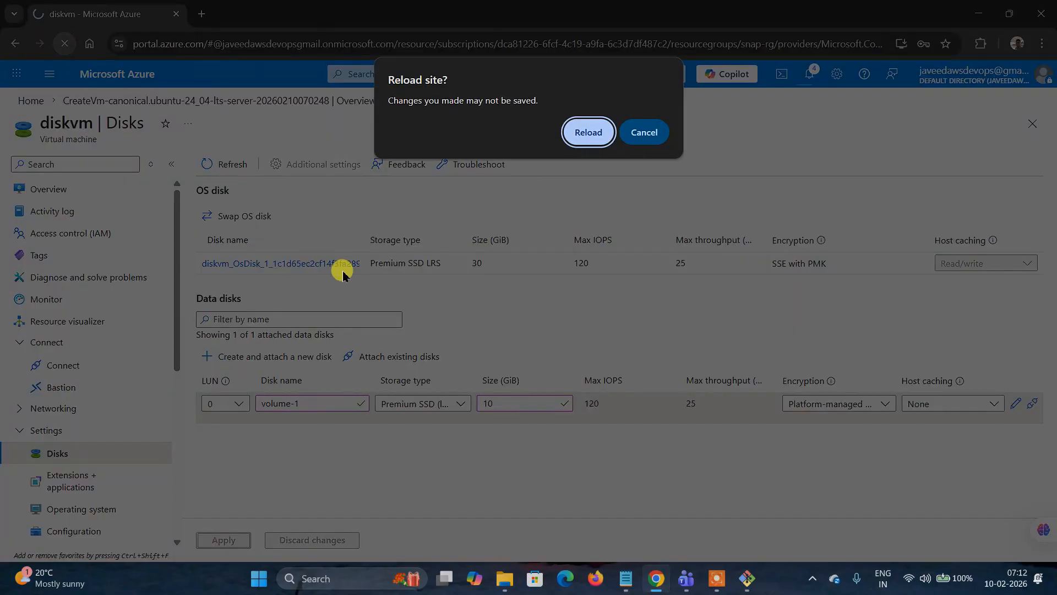
pyautogui.click(654, 133)
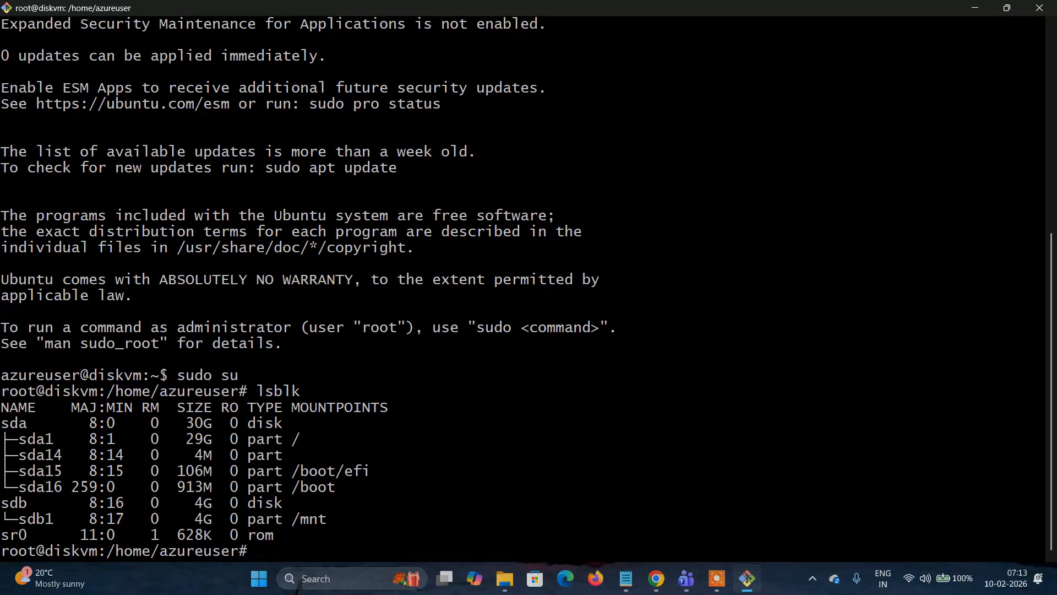
# Switch to the SSH terminal and list the block devices with lsblk to check for the new data disk.
pyautogui.click(302, 537)
pyautogui.press('Up')
pyautogui.press('Return')
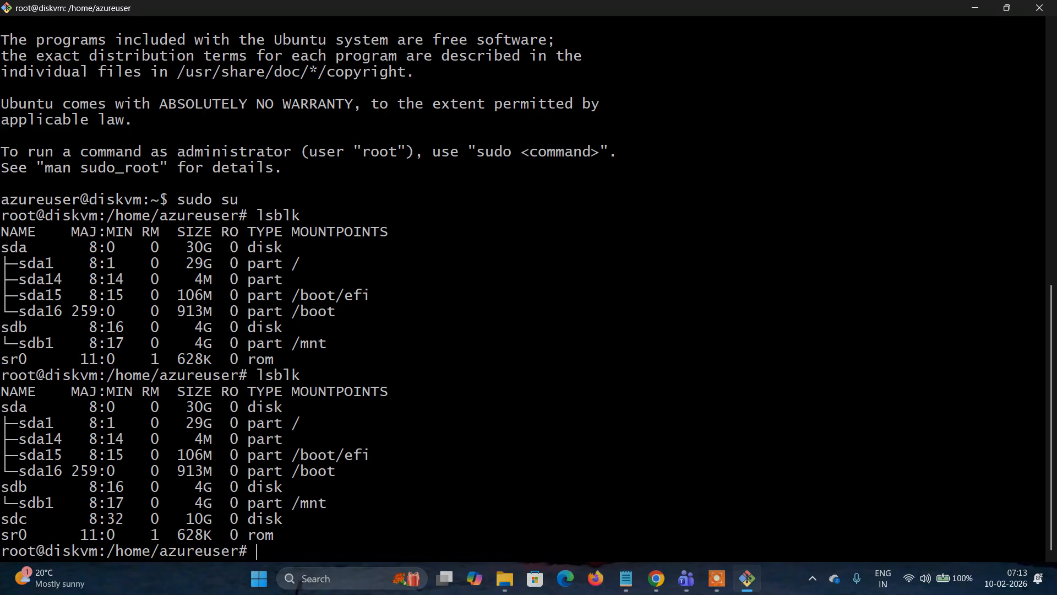
pyautogui.press('Up')
pyautogui.press('Return')
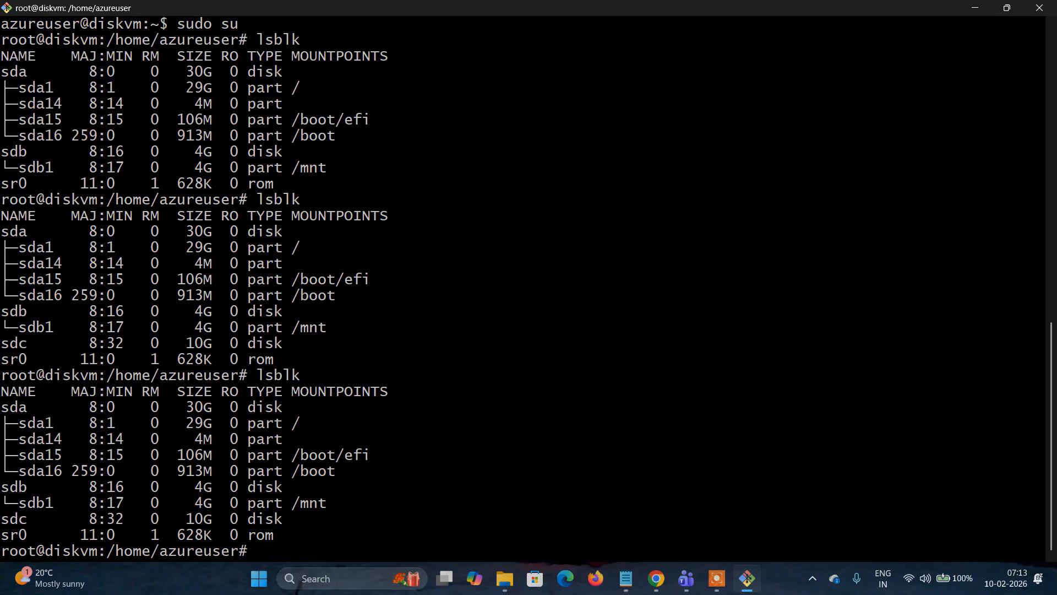
pyautogui.moveTo(2, 517); pyautogui.dragTo(293, 519)
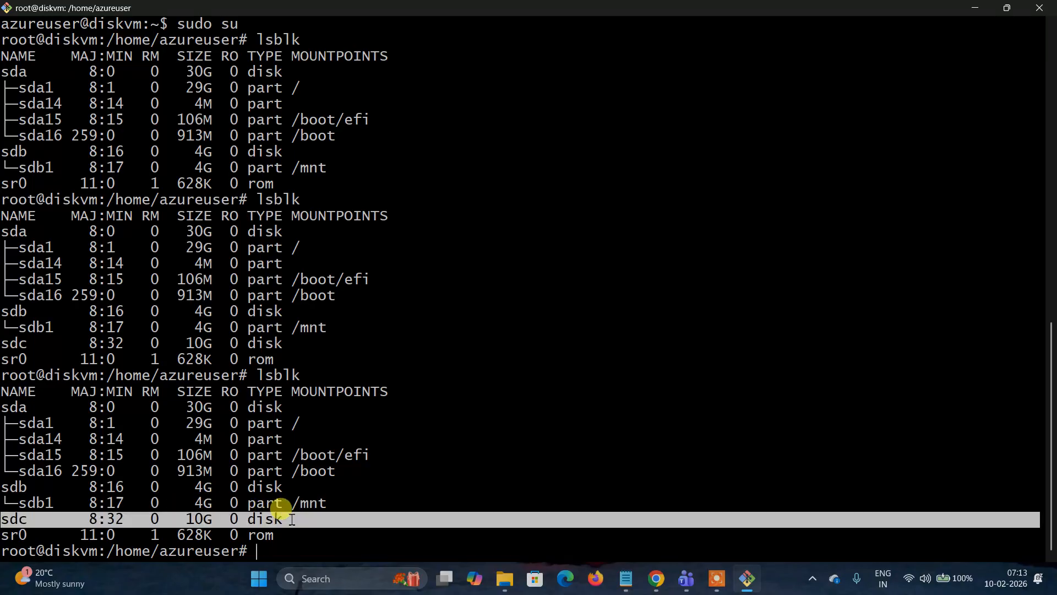
pyautogui.click(299, 548)
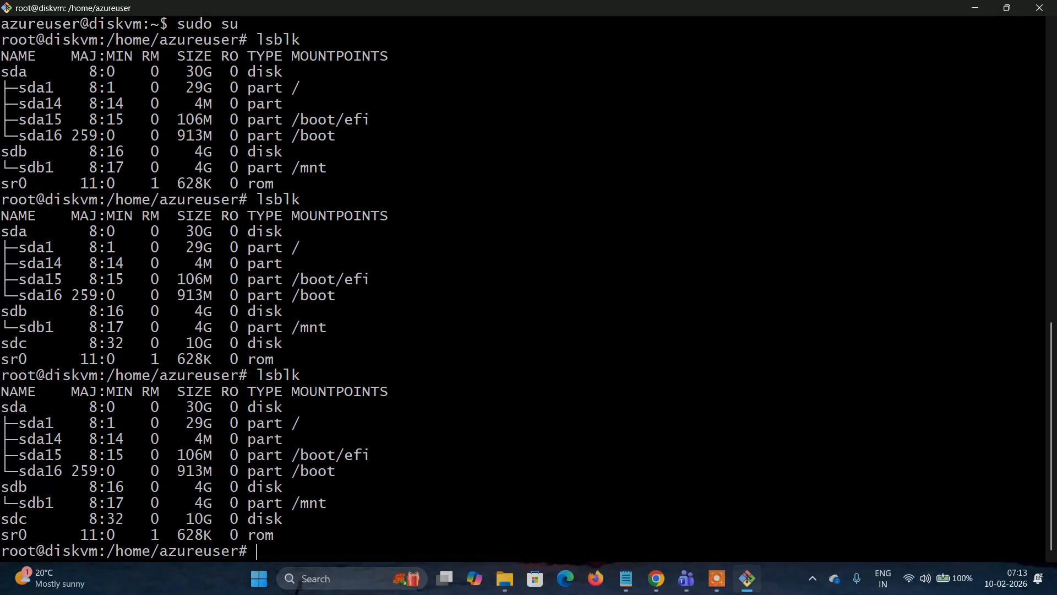
# Open the disk /dev/sdc in fdisk for partitioning.
pyautogui.write('fdisk')
pyautogui.write('/dev/')
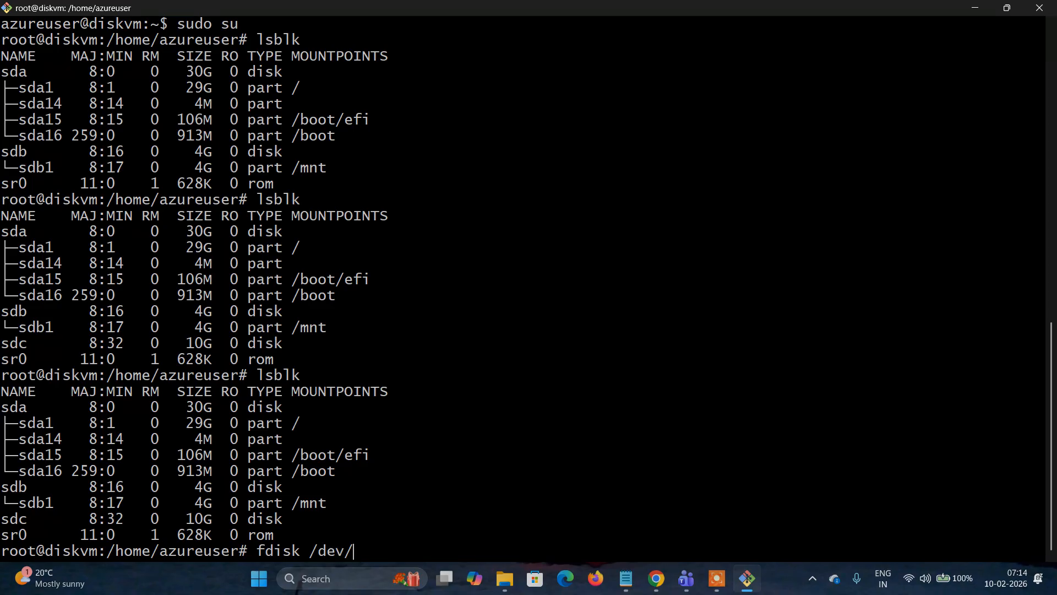
pyautogui.write('sdc')
pyautogui.press('Return')
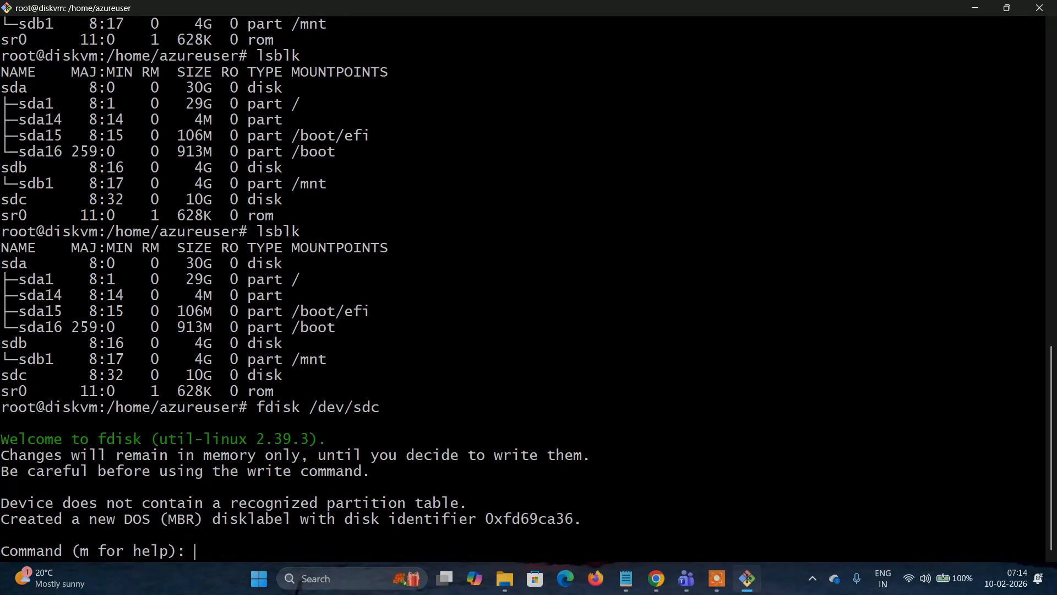
# Create a new primary partition on /dev/sdc with the default number and sectors, and write the partition table.
pyautogui.write('n')
pyautogui.press('Return')
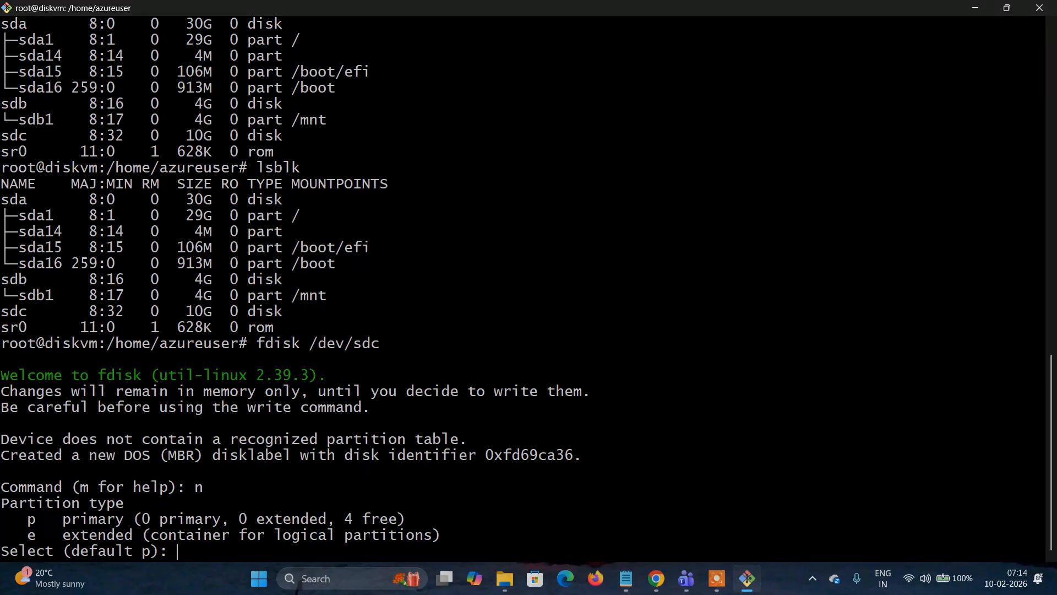
pyautogui.press('Return')
pyautogui.press('Return')
pyautogui.press('Return')
pyautogui.press('Return')
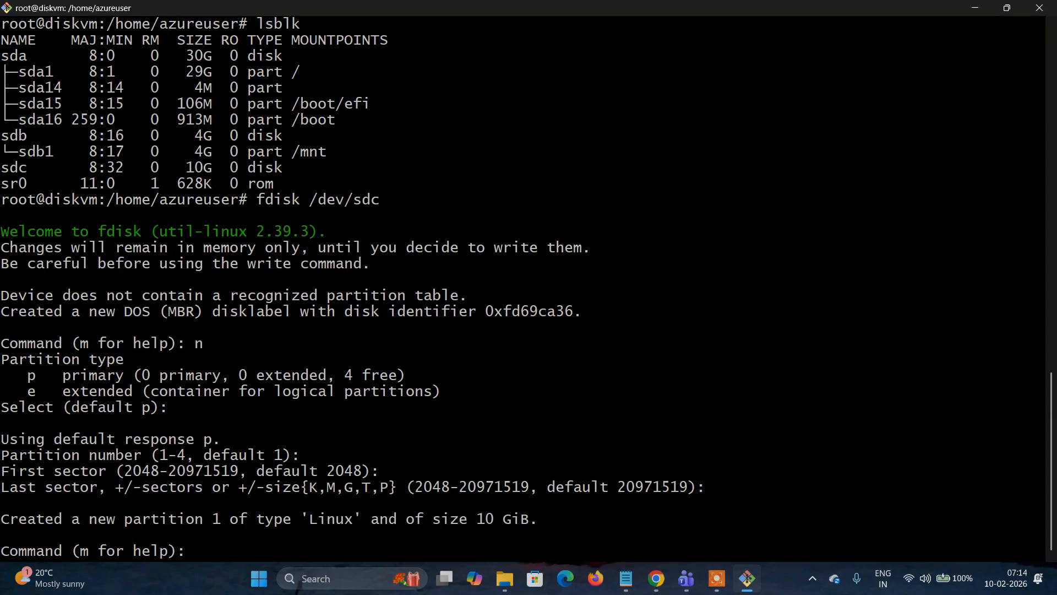
pyautogui.write('wq')
pyautogui.press('Return')
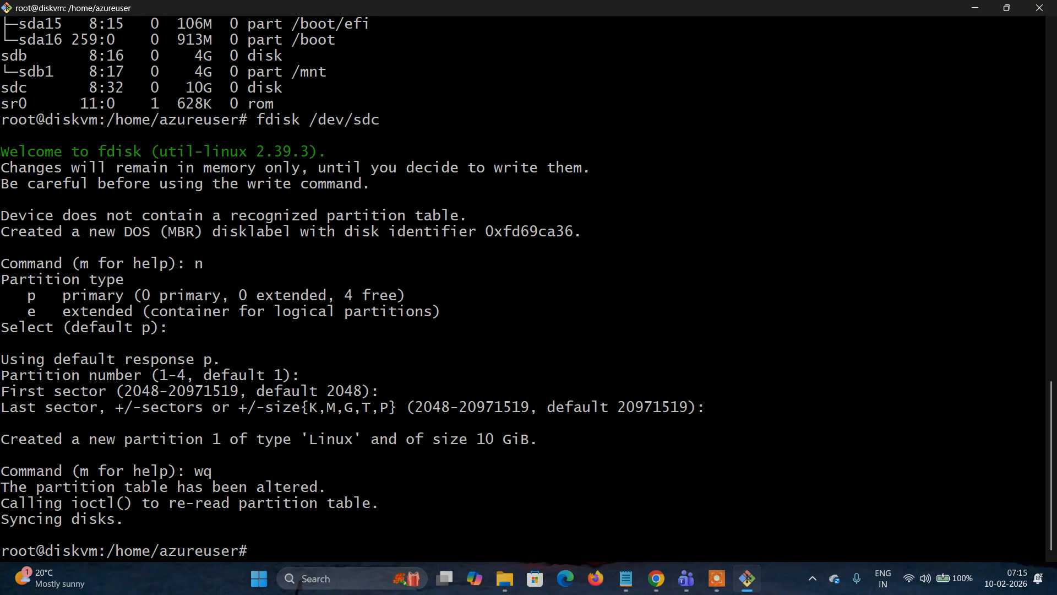
# List the block devices again with lsblk and examine the entry for the new partition under sdc.
pyautogui.press('Up')
pyautogui.press('Up')
pyautogui.press('Return')
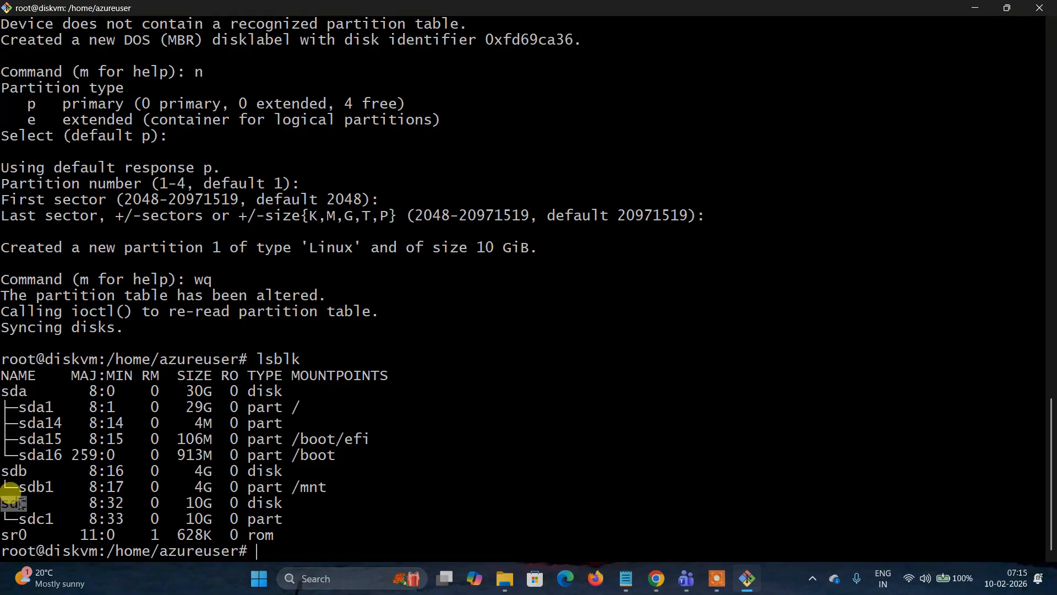
pyautogui.moveTo(1, 503); pyautogui.dragTo(292, 524)
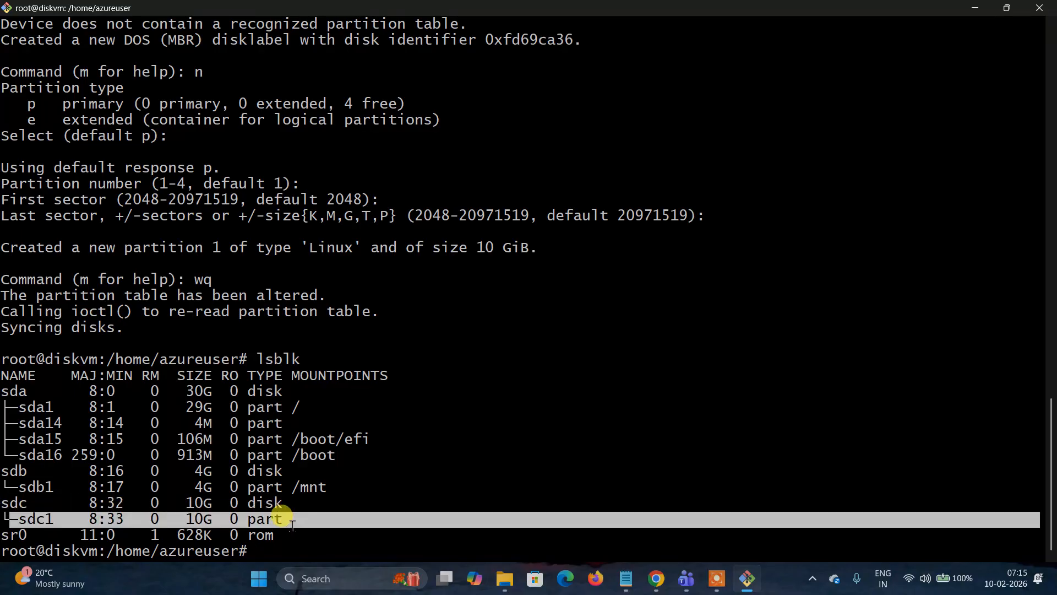
pyautogui.click(287, 518)
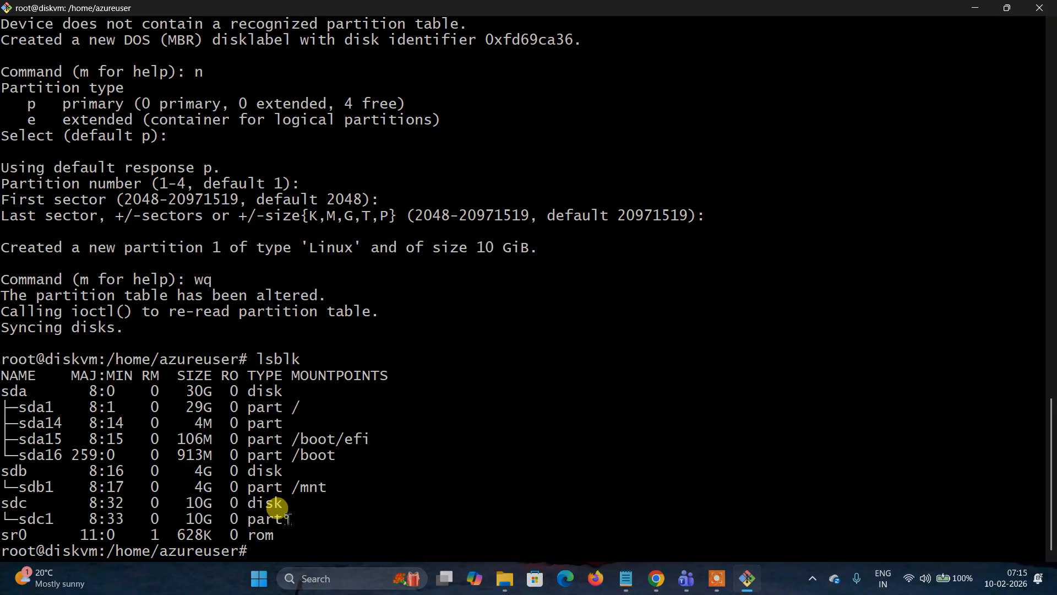
pyautogui.moveTo(287, 519); pyautogui.dragTo(17, 526)
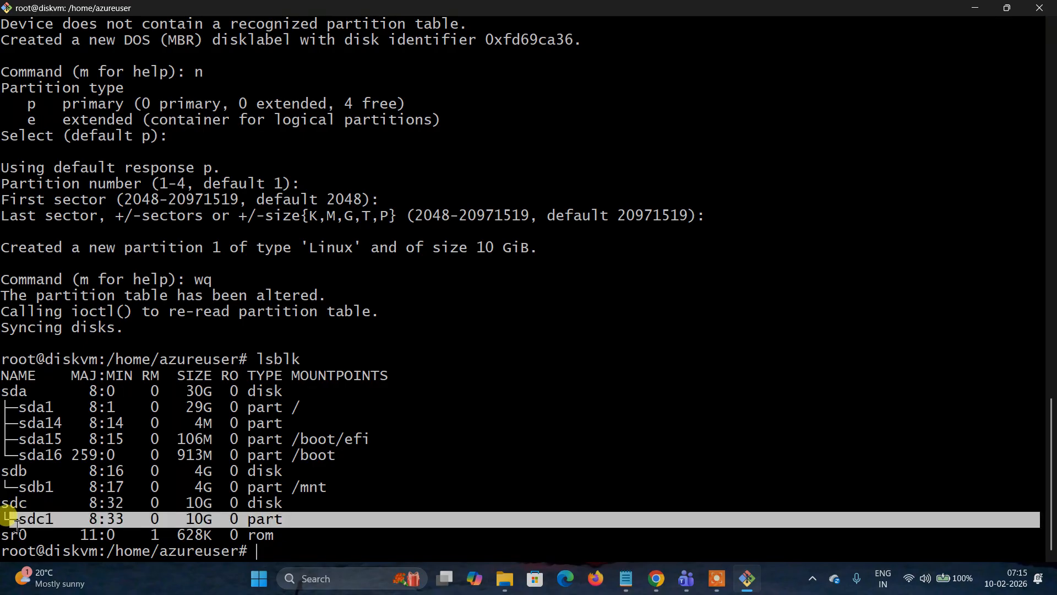
pyautogui.click(353, 552)
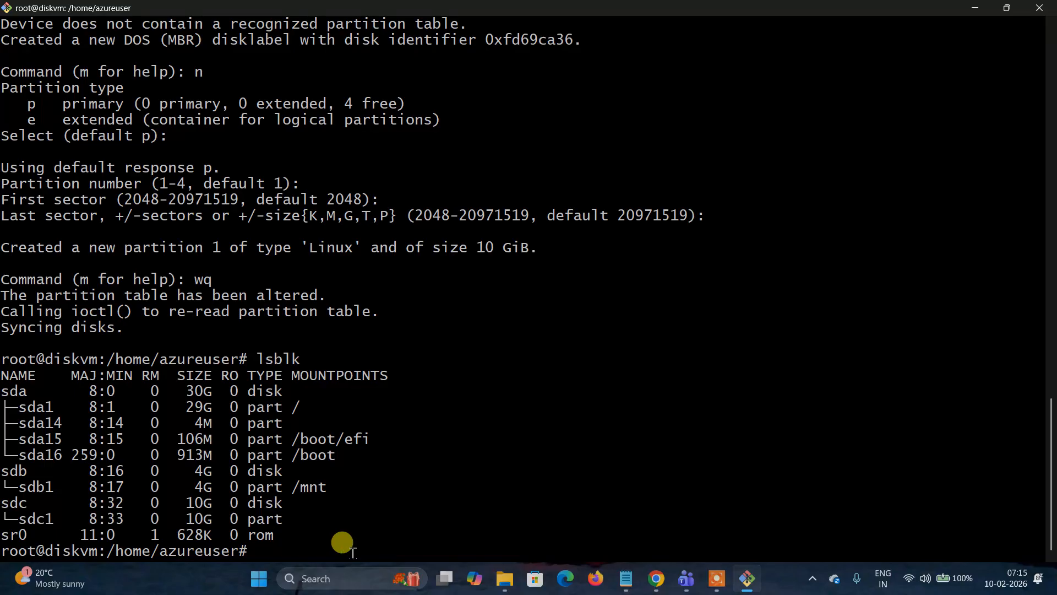
# Format the partition /dev/sdc1 with an ext4 file system using mkfs.ext4.
pyautogui.write('mkfs')
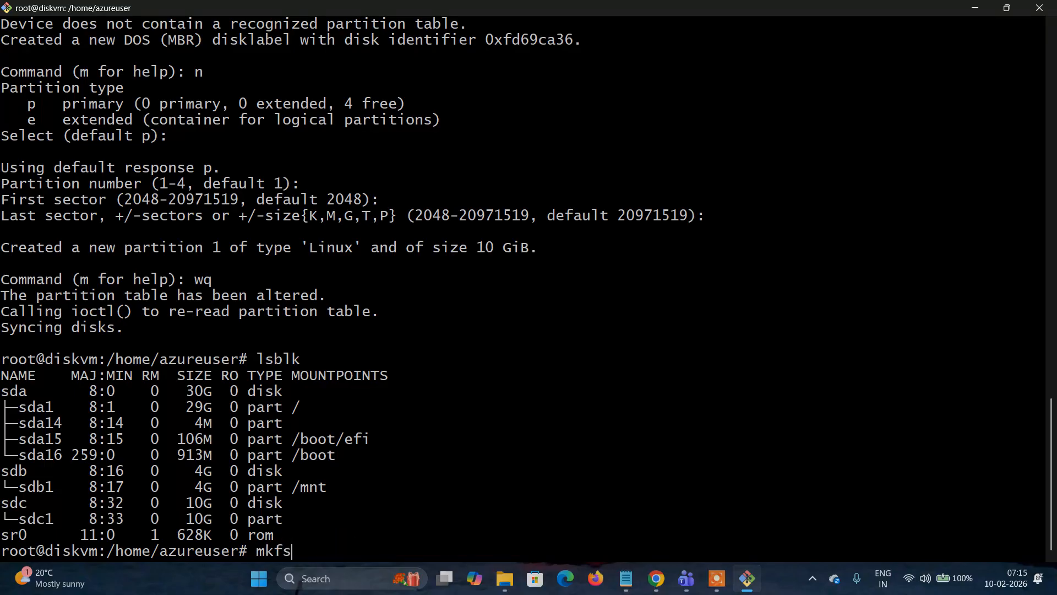
pyautogui.write('.ext4 /dev/sdc1')
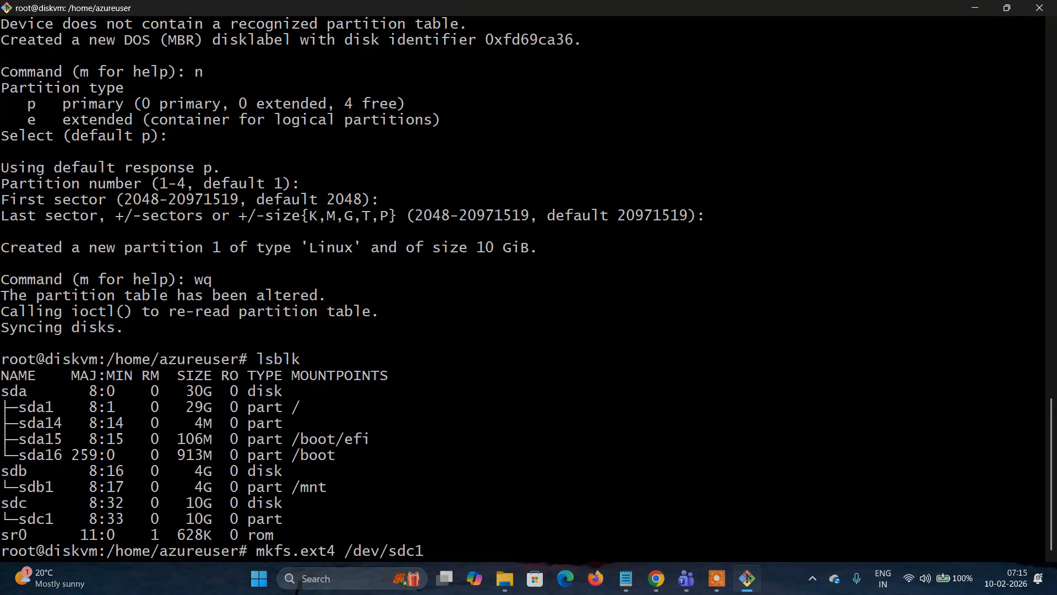
pyautogui.press('Return')
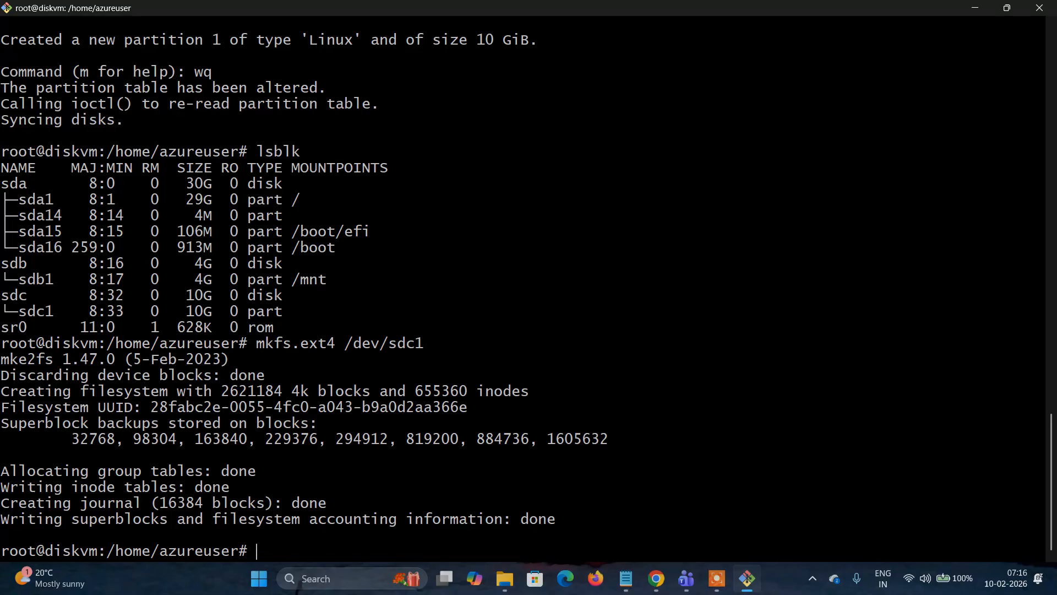
# Create a directory named with the account owner's first name in /home/azureuser.
pyautogui.write('mkdir javeed')
pyautogui.press('Return')
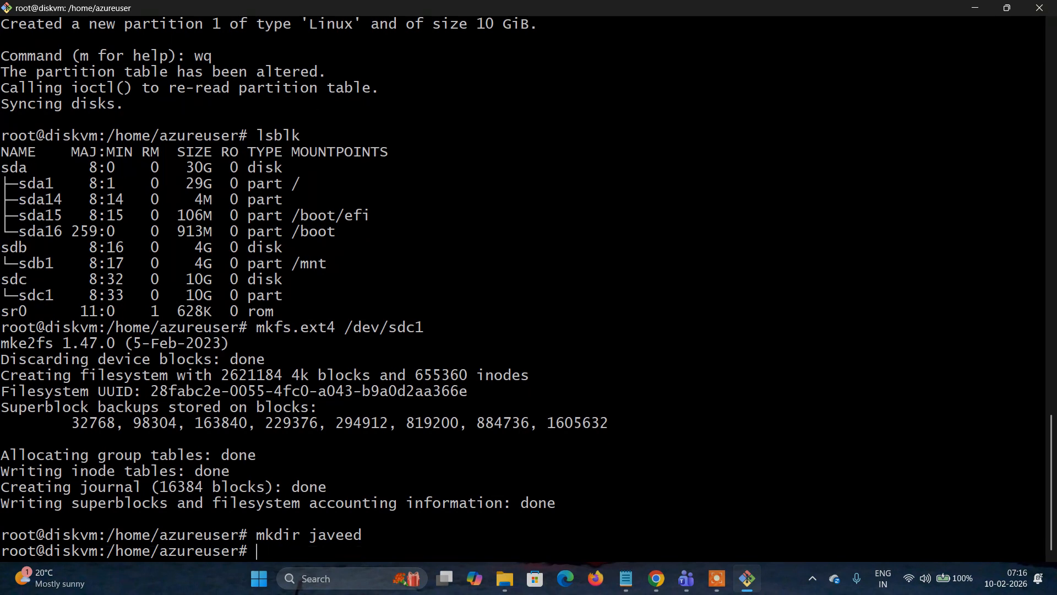
# Mount /dev/sdc1 on the newly created directory in /home/azureuser.
pyautogui.write('mount /dev/s')
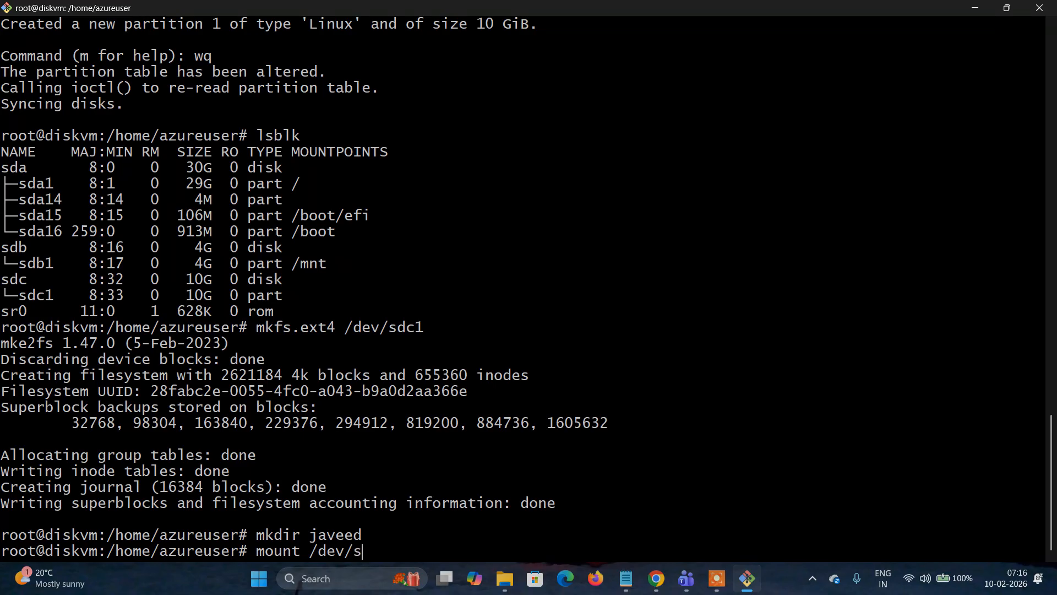
pyautogui.write('dc1 javeed')
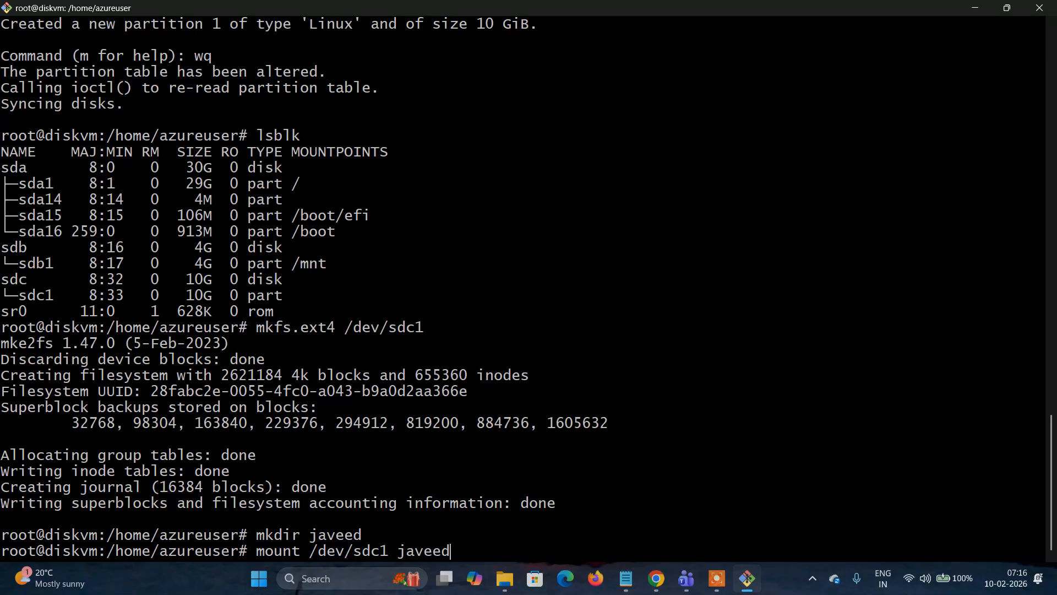
pyautogui.press('Return')
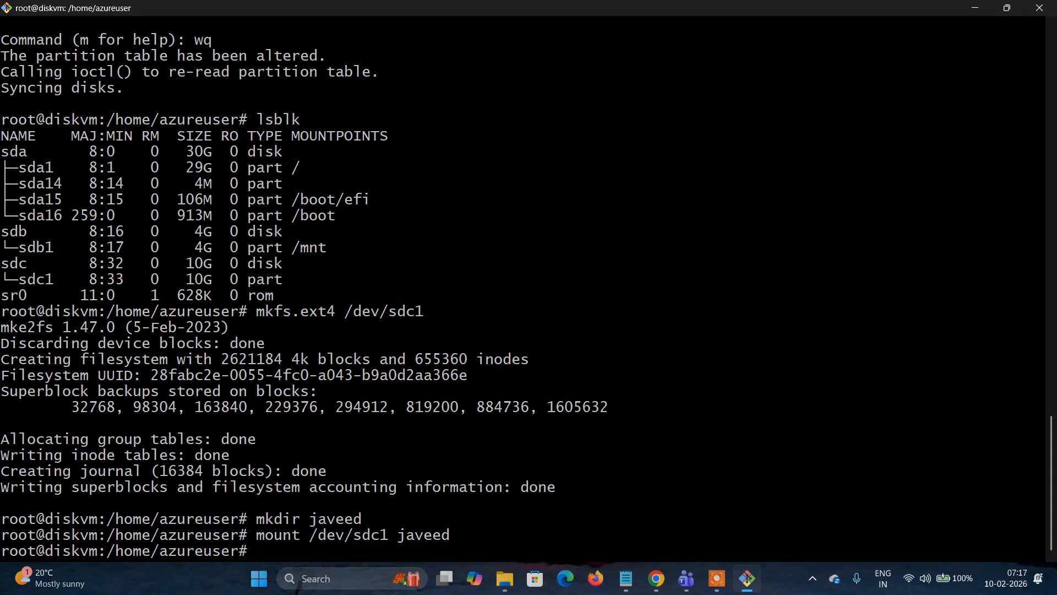
# Run lsblk and check the mount point listed for sdc1.
pyautogui.write('lsblk')
pyautogui.press('Return')
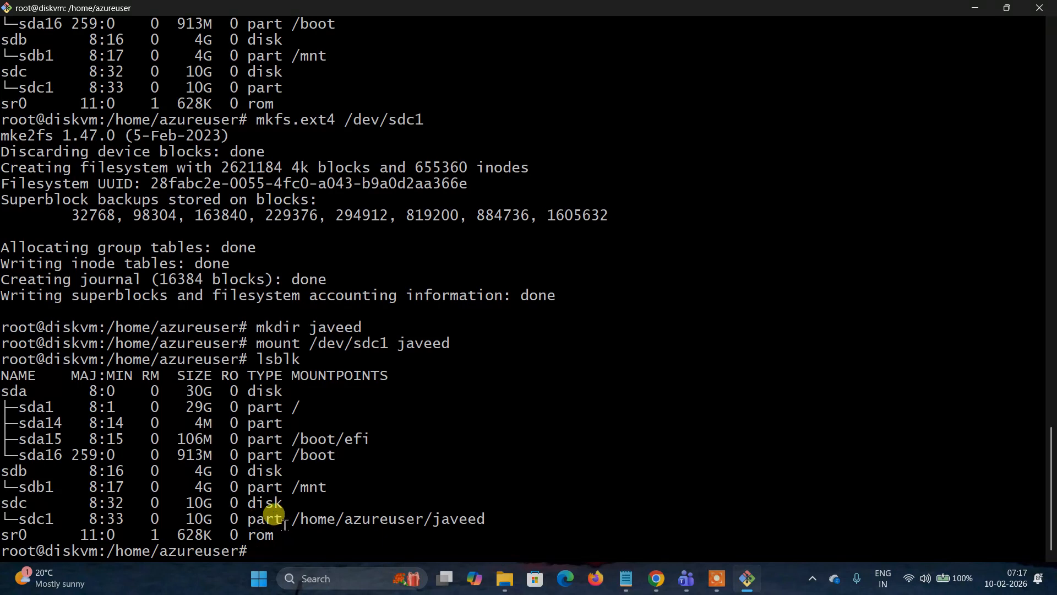
pyautogui.moveTo(285, 520); pyautogui.dragTo(502, 519)
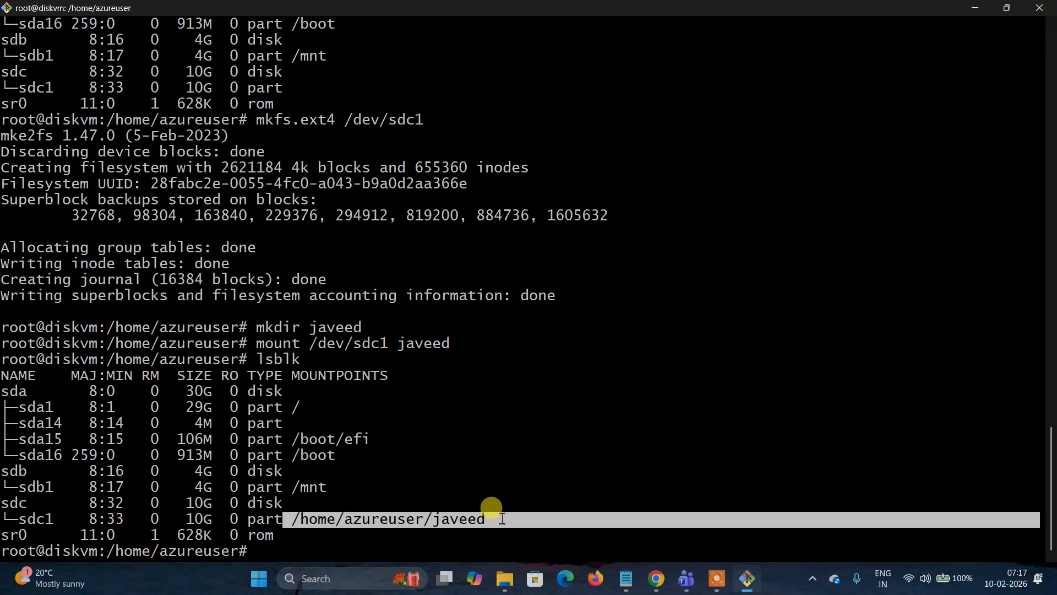
pyautogui.click(297, 556)
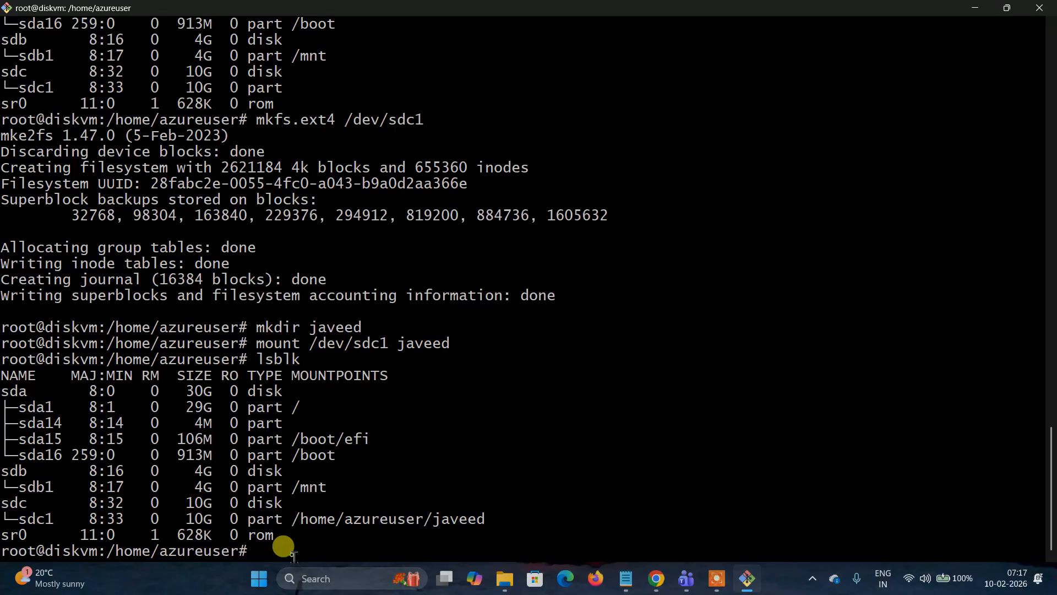
# Change into the mounted directory and create the empty files f1, f2, f3, f4 and f5.
pyautogui.write('cd javeed')
pyautogui.press('Return')
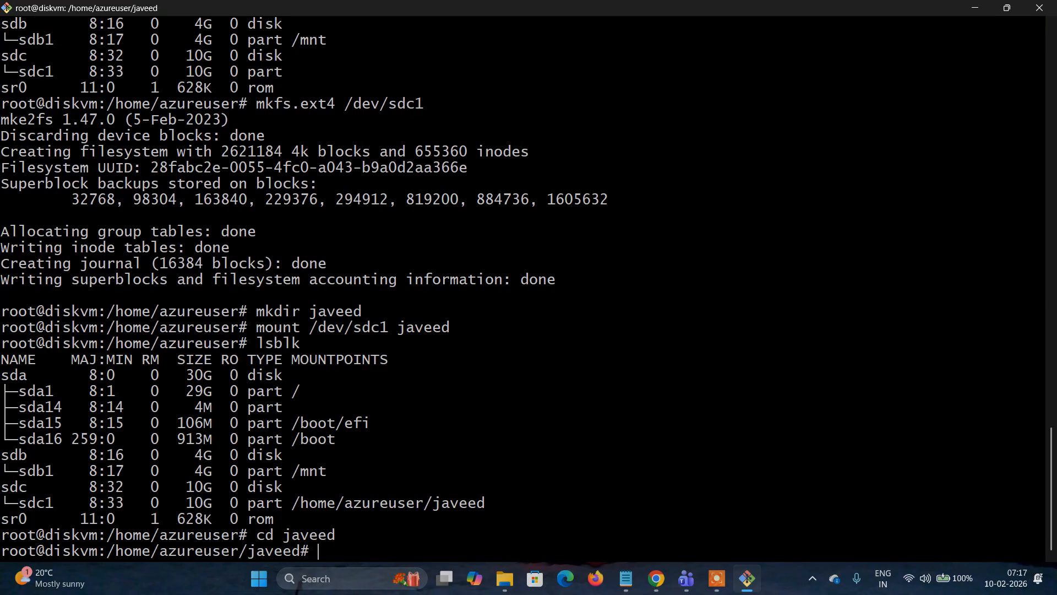
pyautogui.write('touch f1 f2 f3 f')
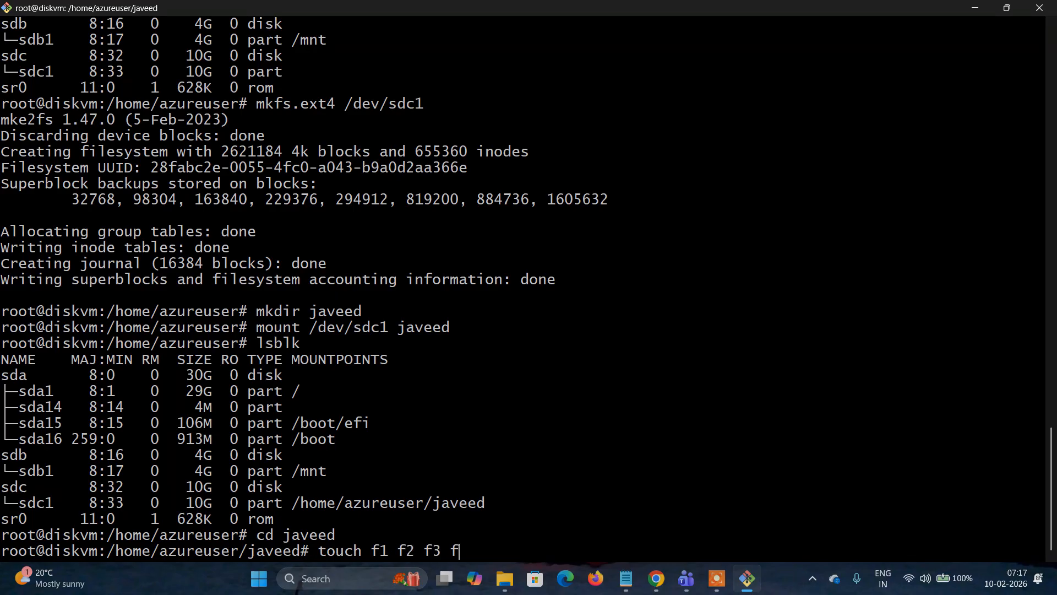
pyautogui.write('4 f5')
pyautogui.press('Return')
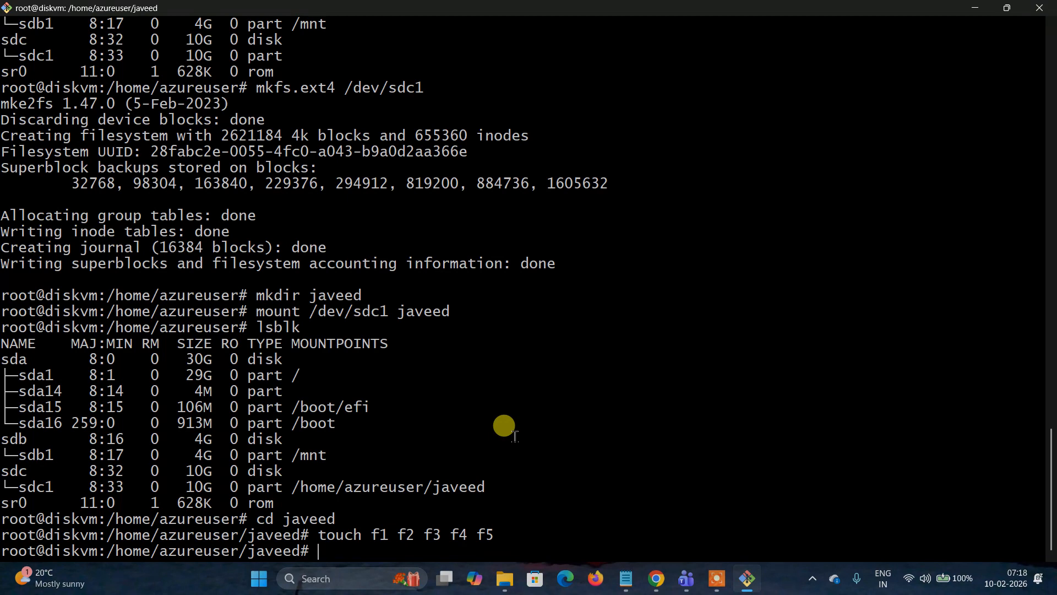
# Switch to the Azure portal in the browser, view the volume-1 disk's overview, and return to diskvm's Disks page.
pyautogui.moveTo(656, 578)
pyautogui.click(653, 542)
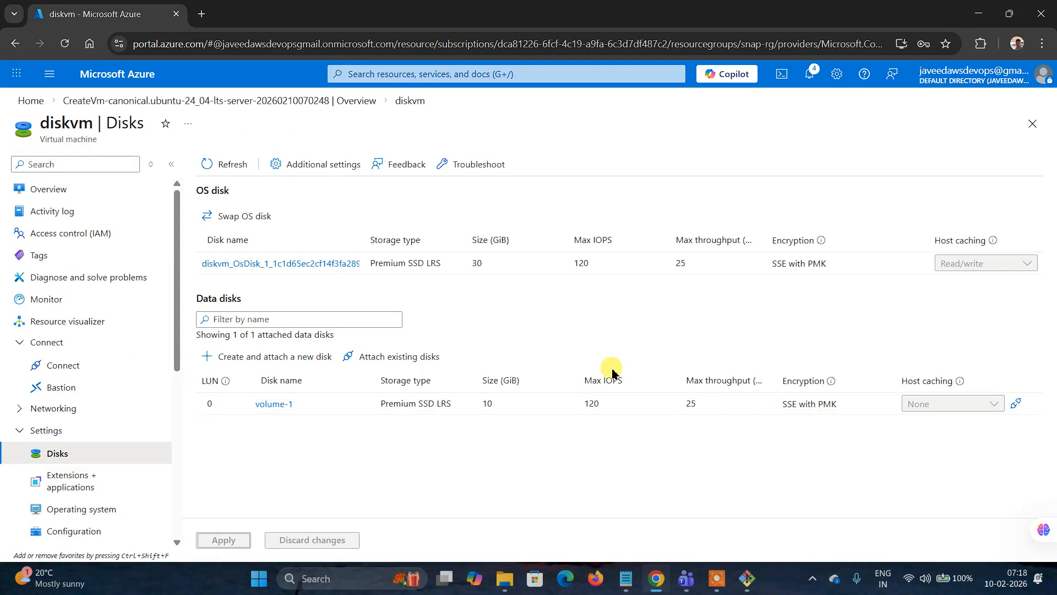
pyautogui.click(273, 405)
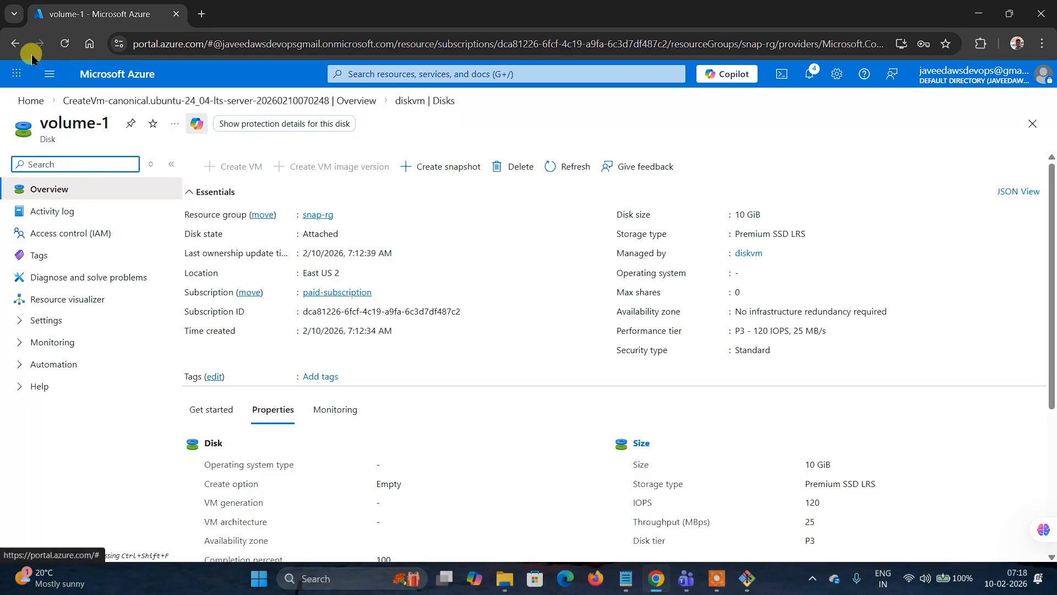
pyautogui.click(15, 44)
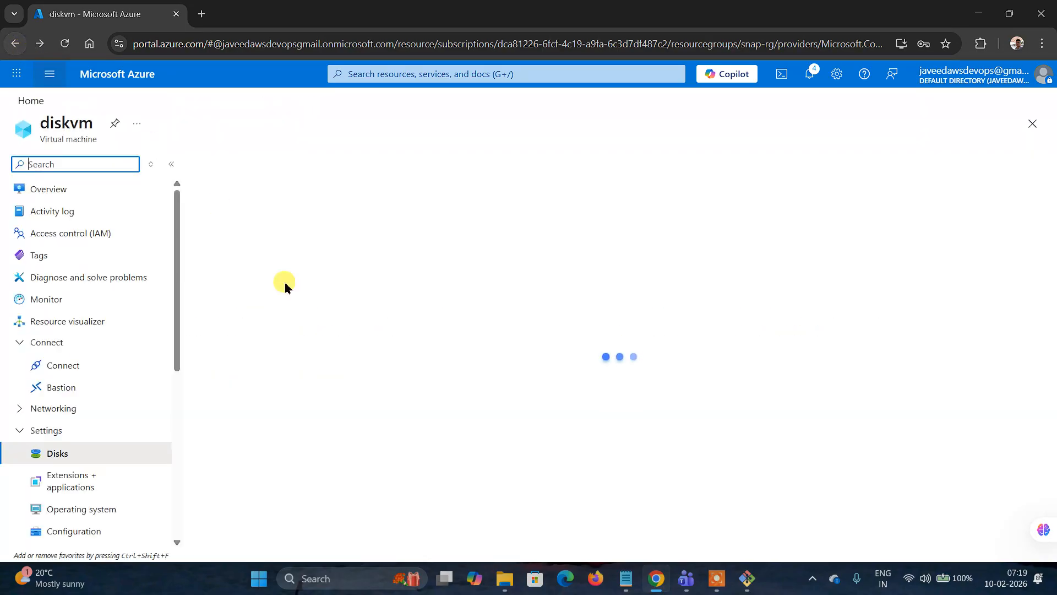
# Start a snapshot of the volume-1 data disk from diskvm's Disks page and name it backupdata.
pyautogui.click(61, 452)
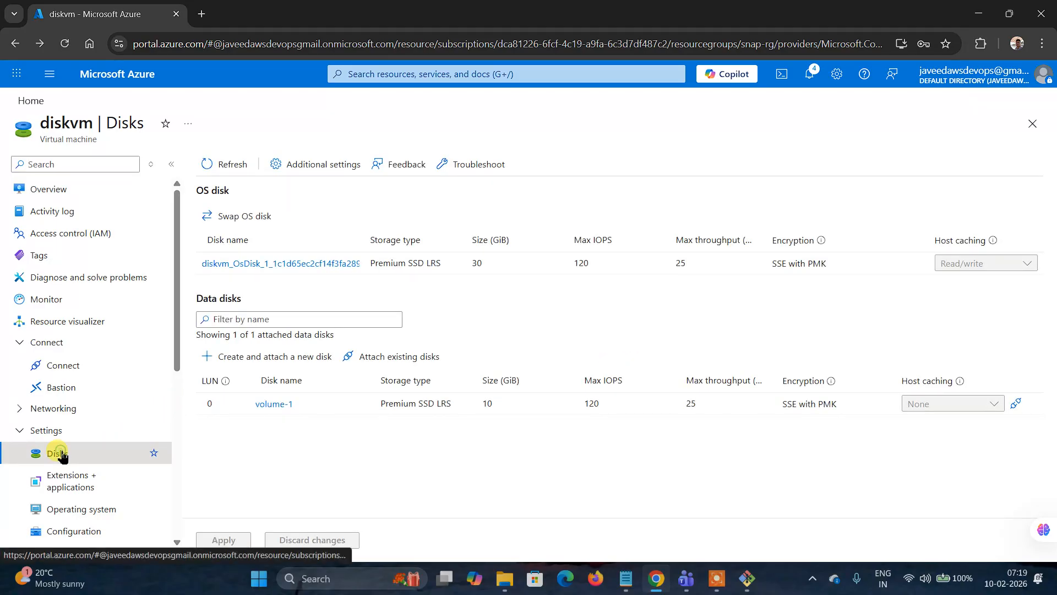
pyautogui.click(273, 404)
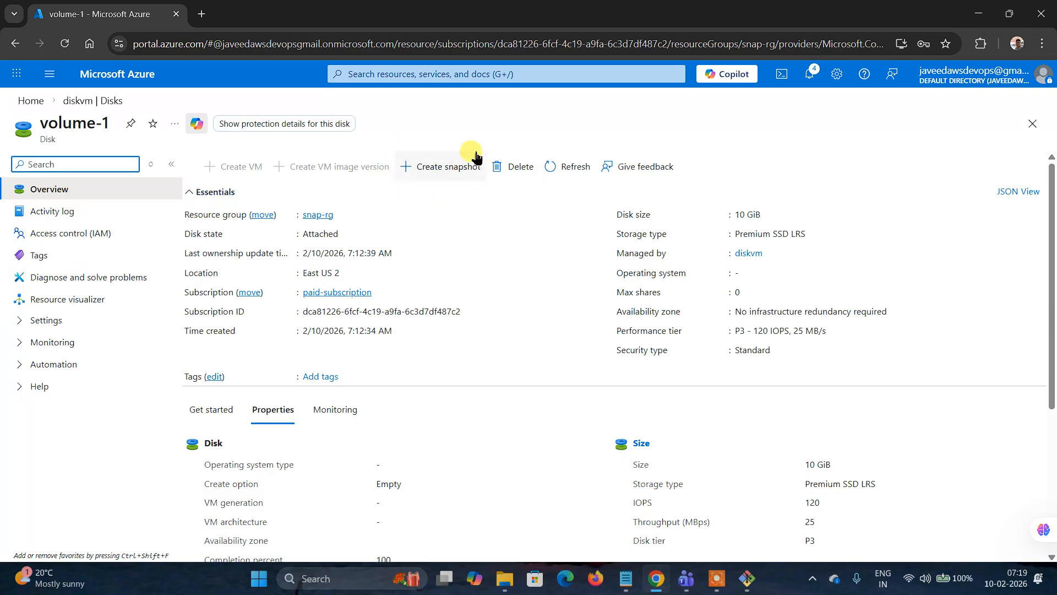
pyautogui.click(413, 175)
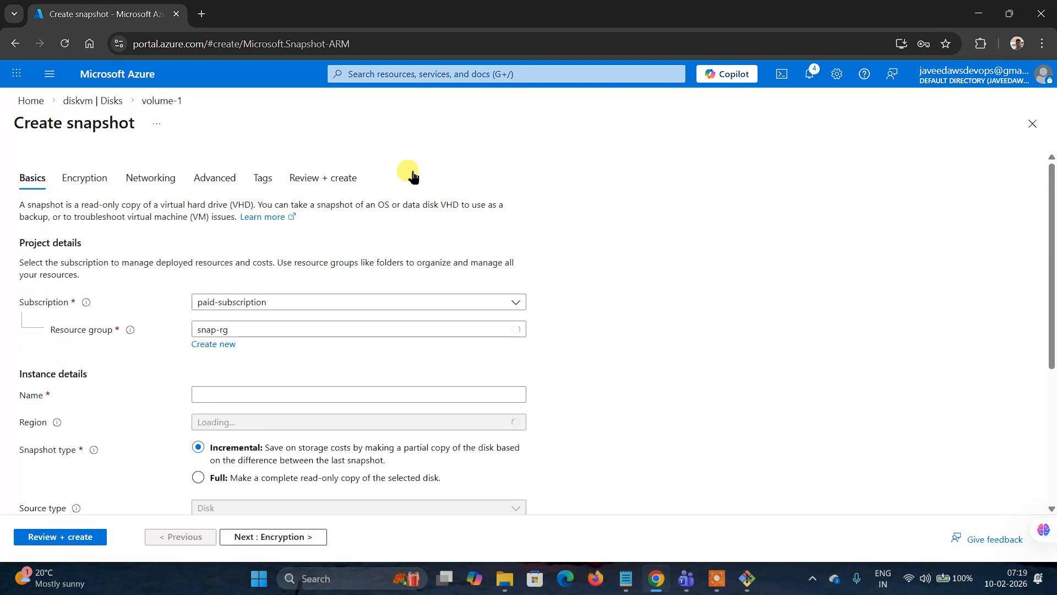
pyautogui.scroll(-1, 588, 335)
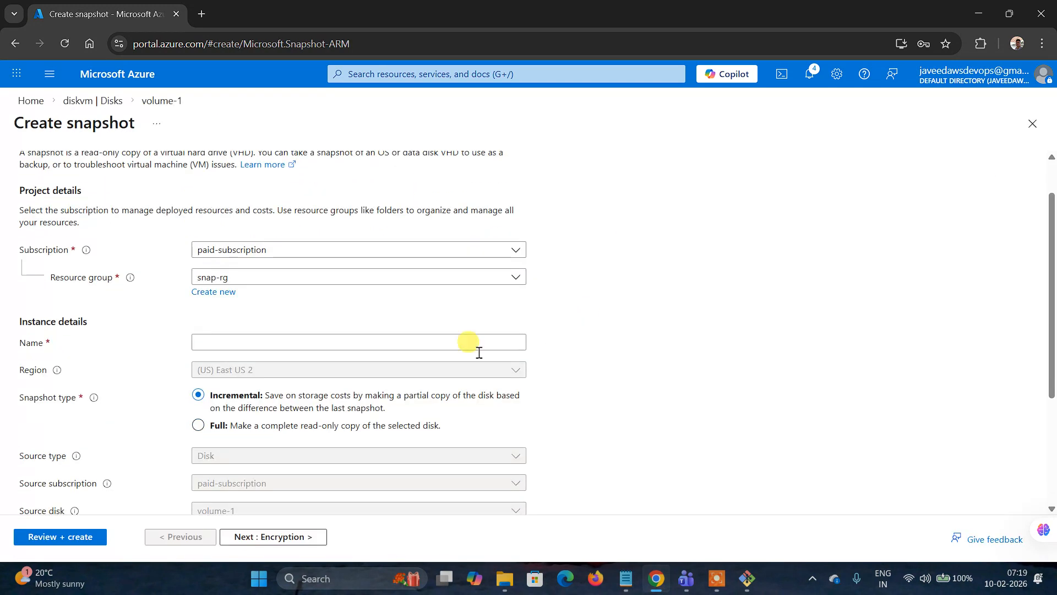
pyautogui.click(268, 339)
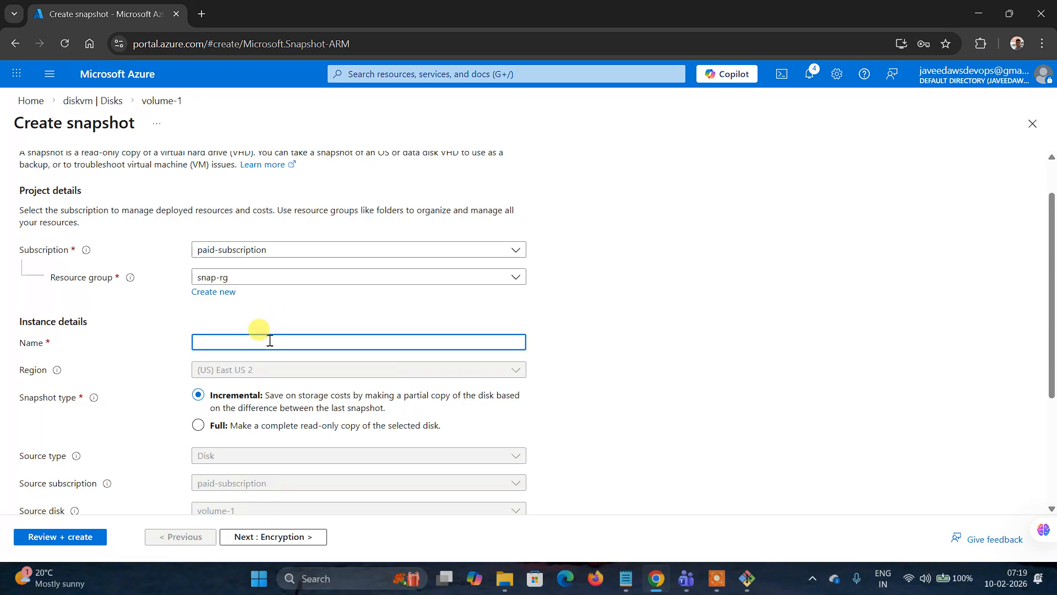
pyautogui.write('backupdata')
# Set the snapshot type to Full and check the storage type options, keeping Standard HDD (zone-redundant storage).
pyautogui.scroll(-2, 578, 432)
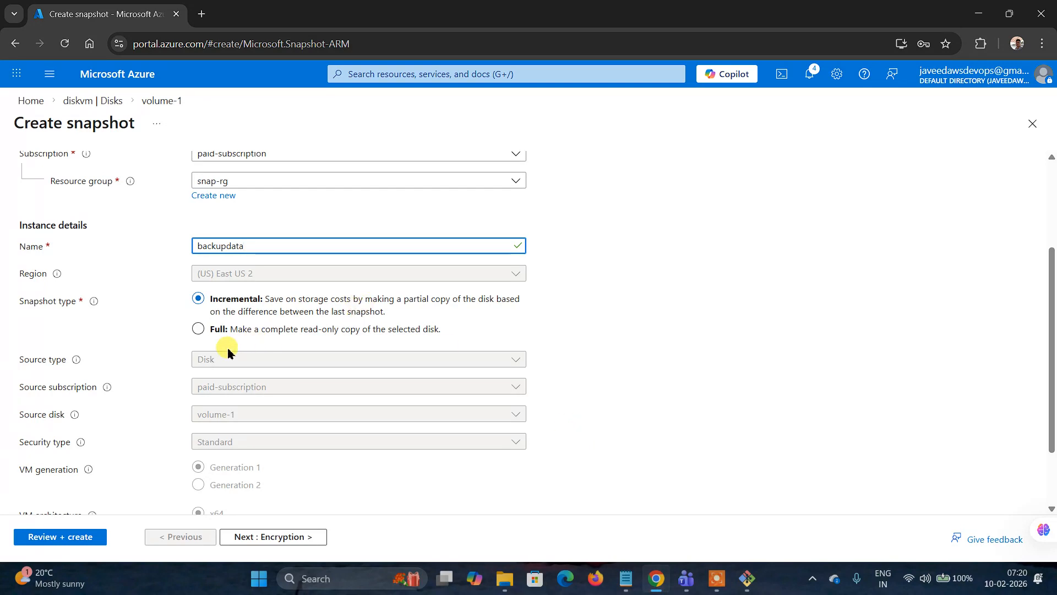
pyautogui.click(199, 330)
pyautogui.scroll(-2, 697, 318)
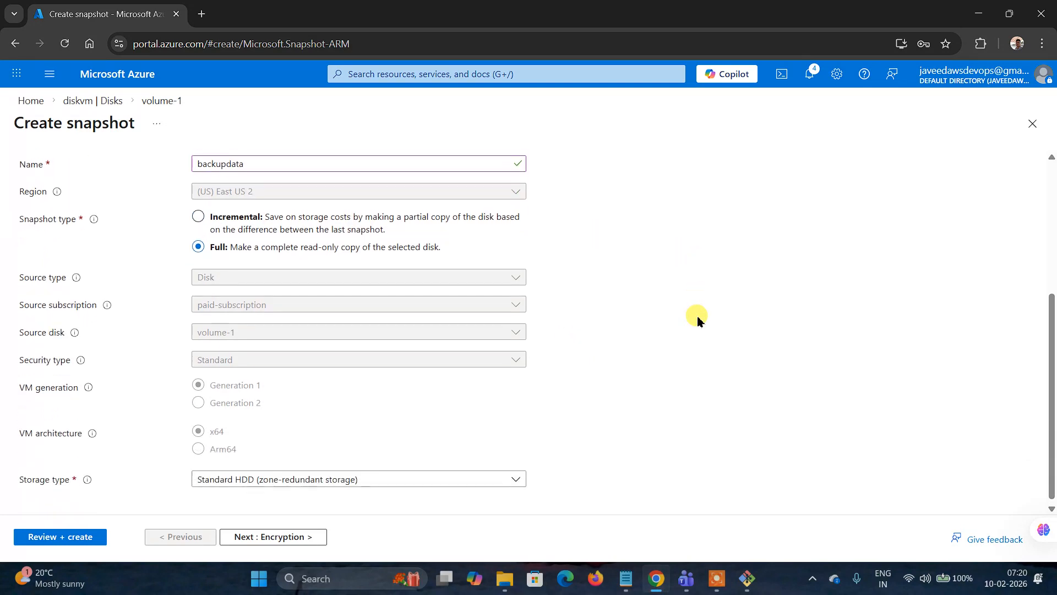
pyautogui.click(514, 475)
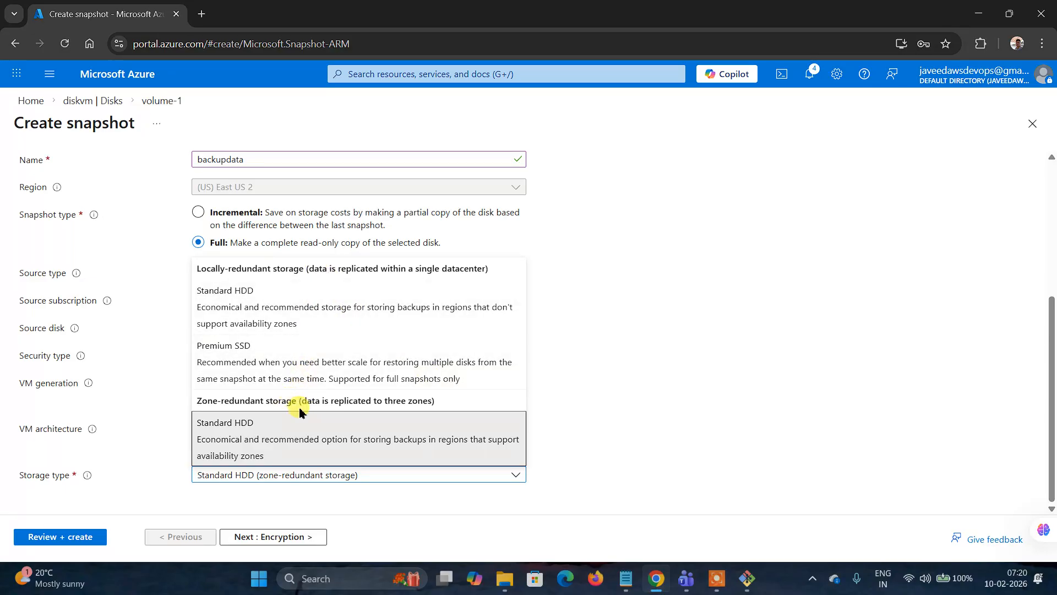
pyautogui.click(610, 345)
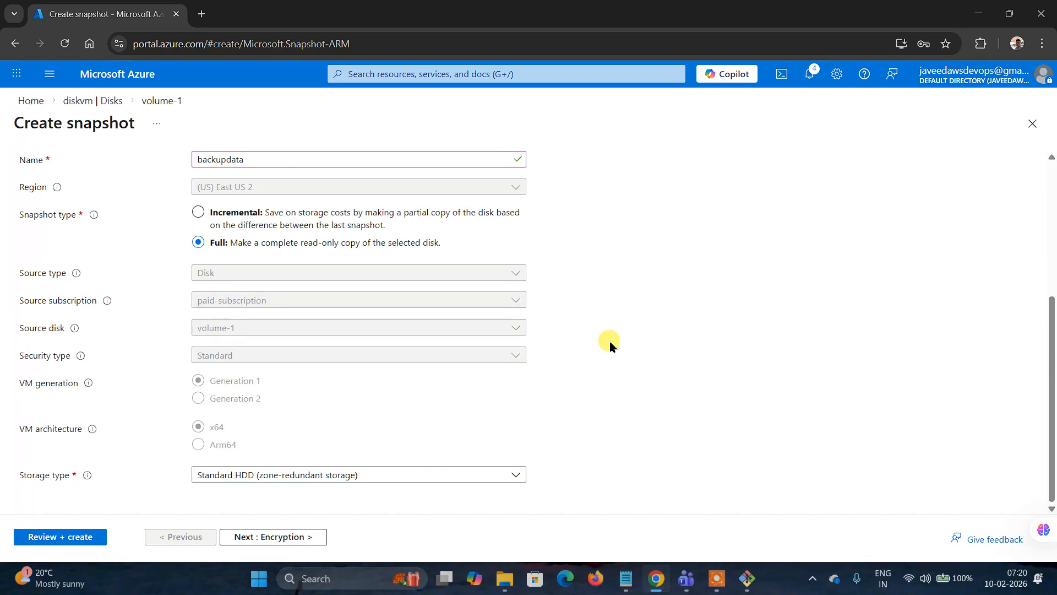
# Validate the snapshot settings, look through the tags, advanced, networking and encryption settings, and return to the basics.
pyautogui.click(76, 543)
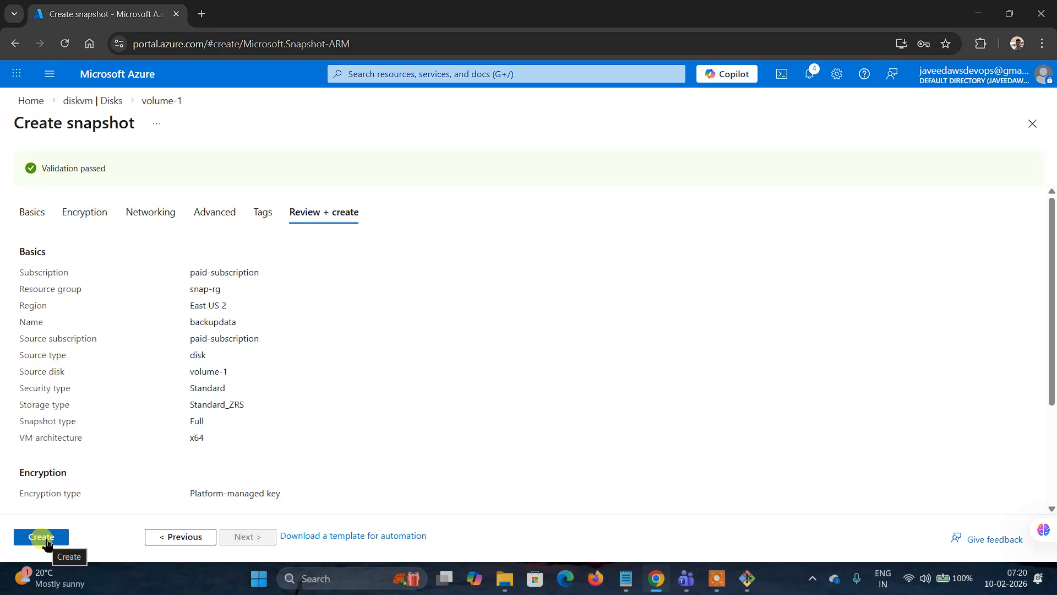
pyautogui.click(190, 537)
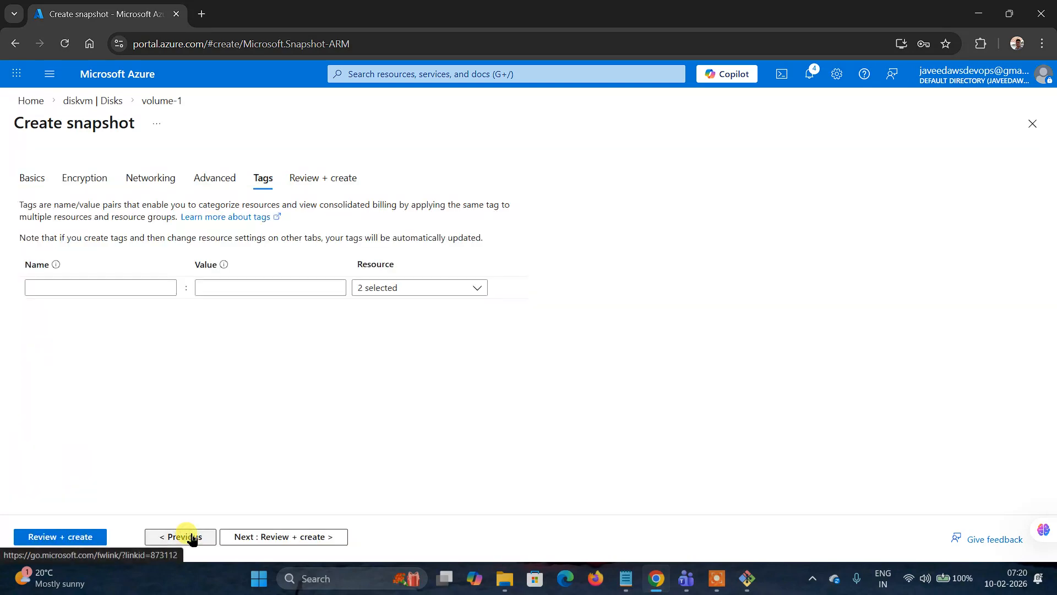
pyautogui.click(190, 537)
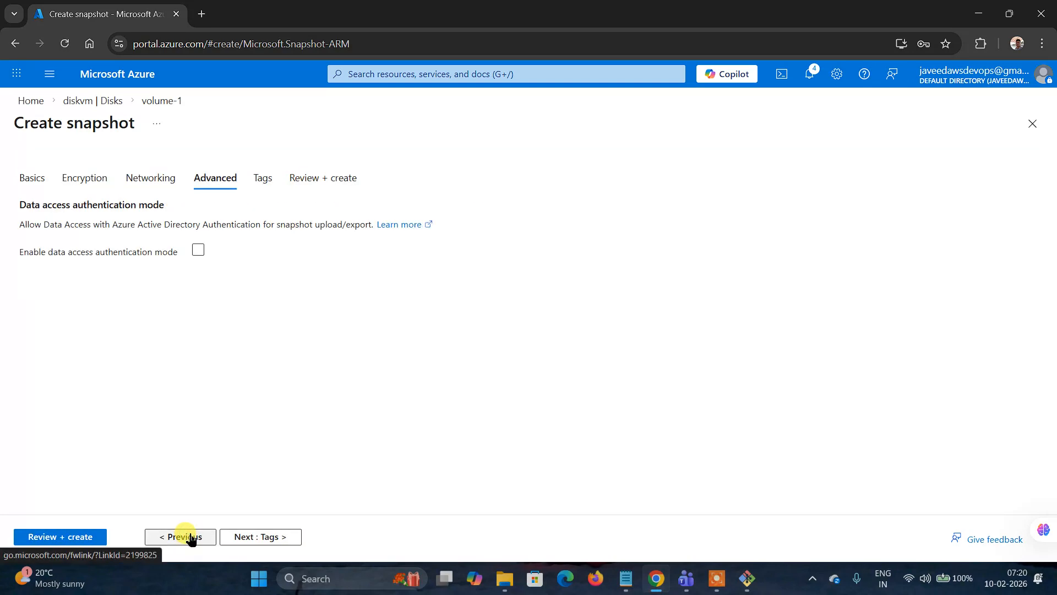
pyautogui.click(189, 536)
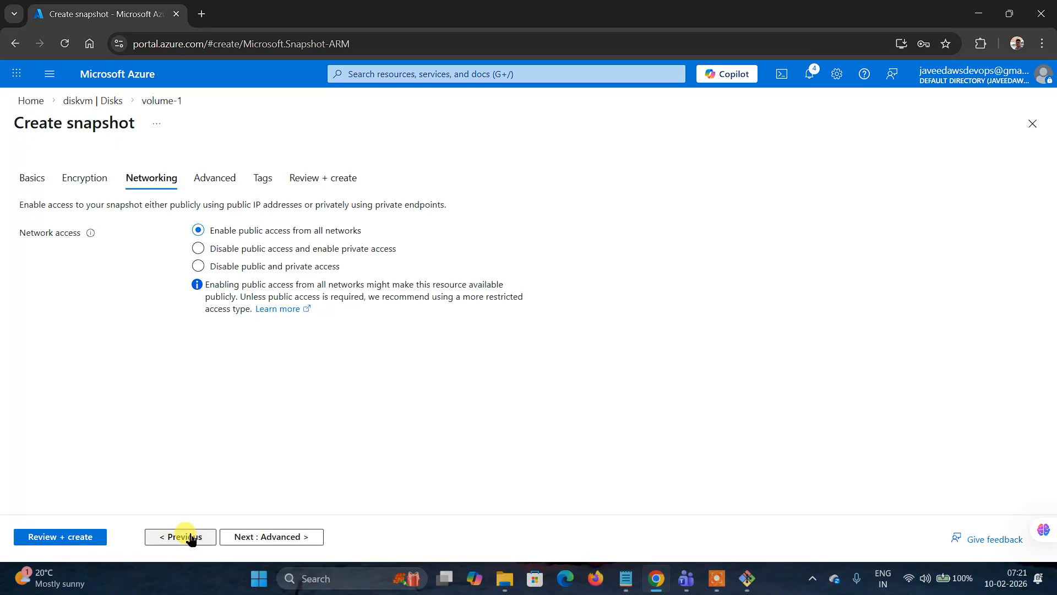
pyautogui.click(190, 537)
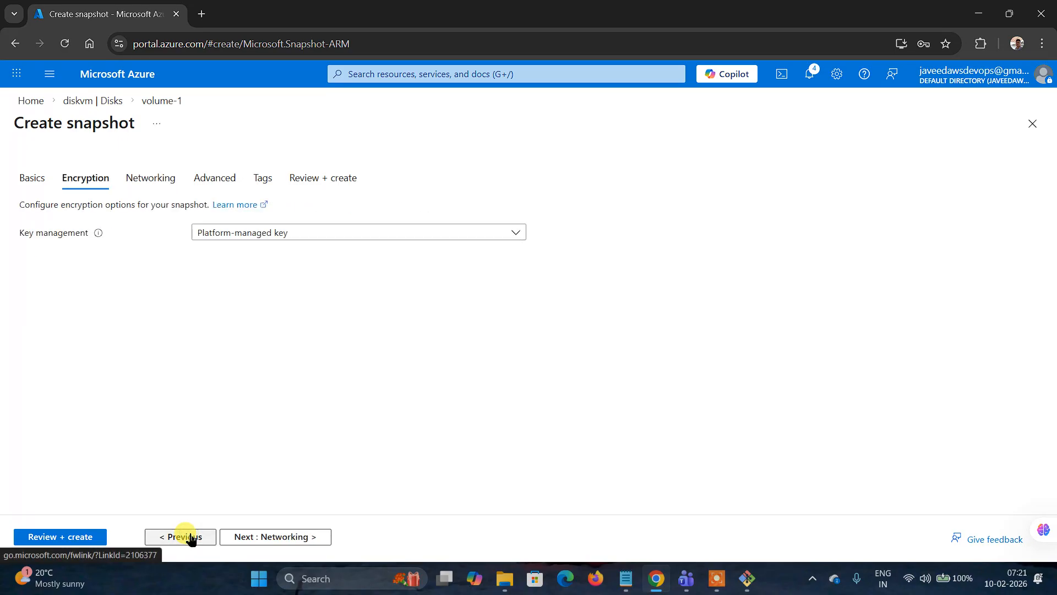
pyautogui.click(31, 180)
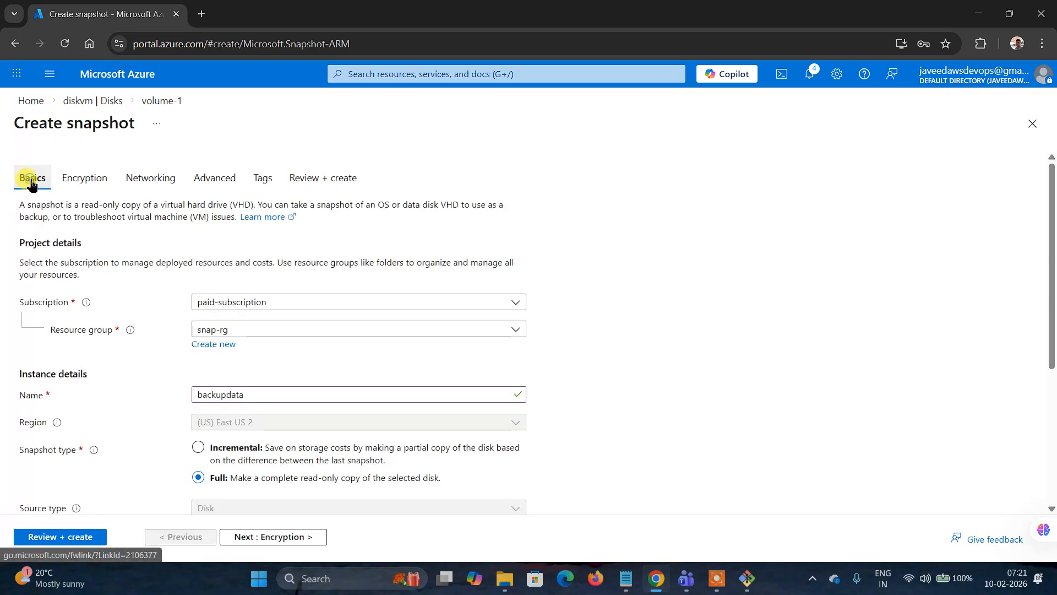
# Create the backupdata snapshot with zone-redundant Standard HDD storage and open the deployed resource.
pyautogui.scroll(-5, 698, 355)
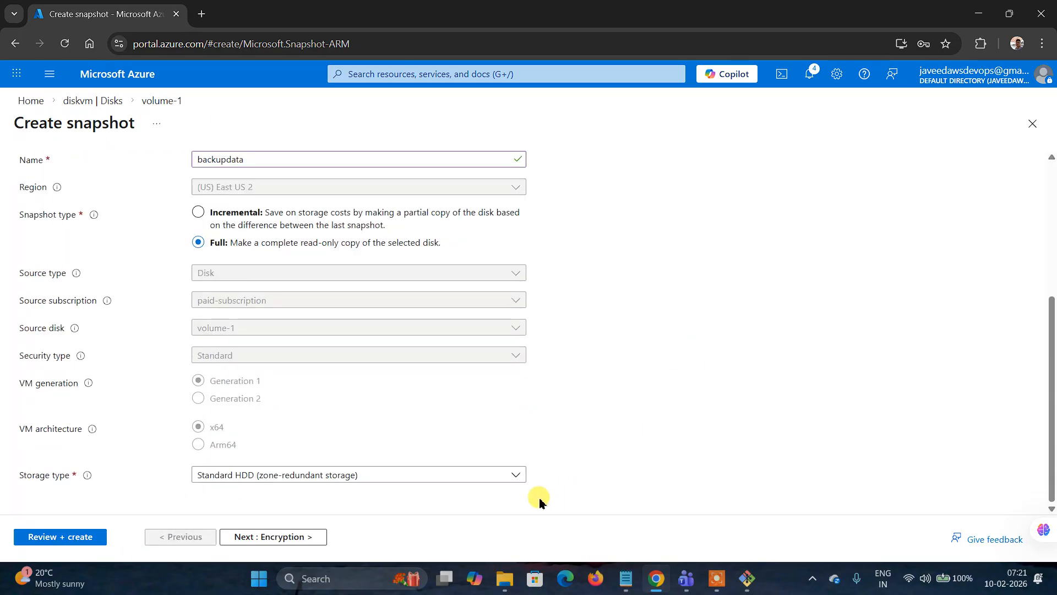
pyautogui.click(514, 477)
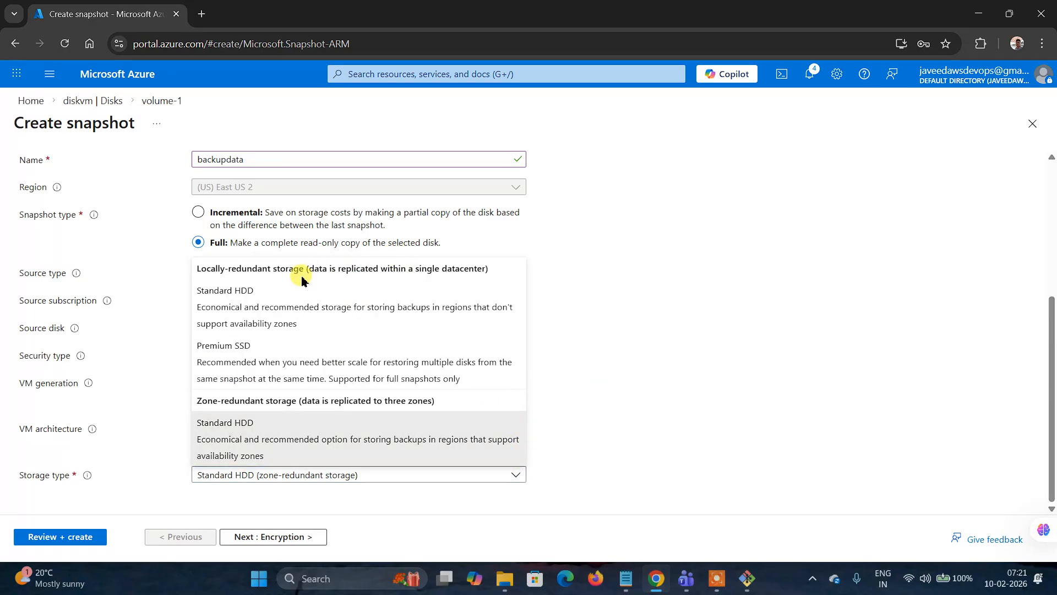
pyautogui.click(69, 537)
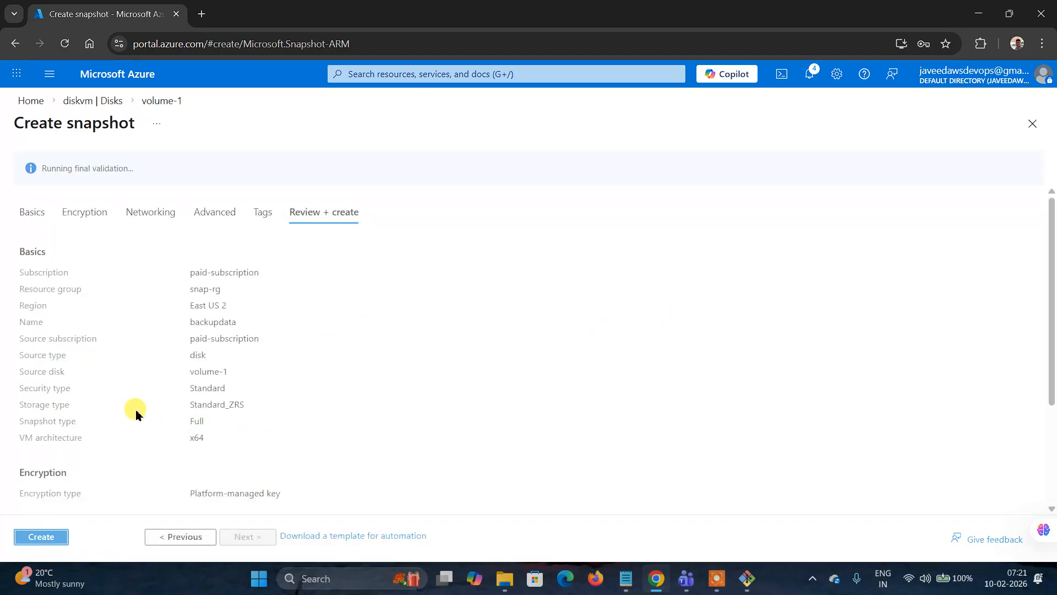
pyautogui.click(49, 540)
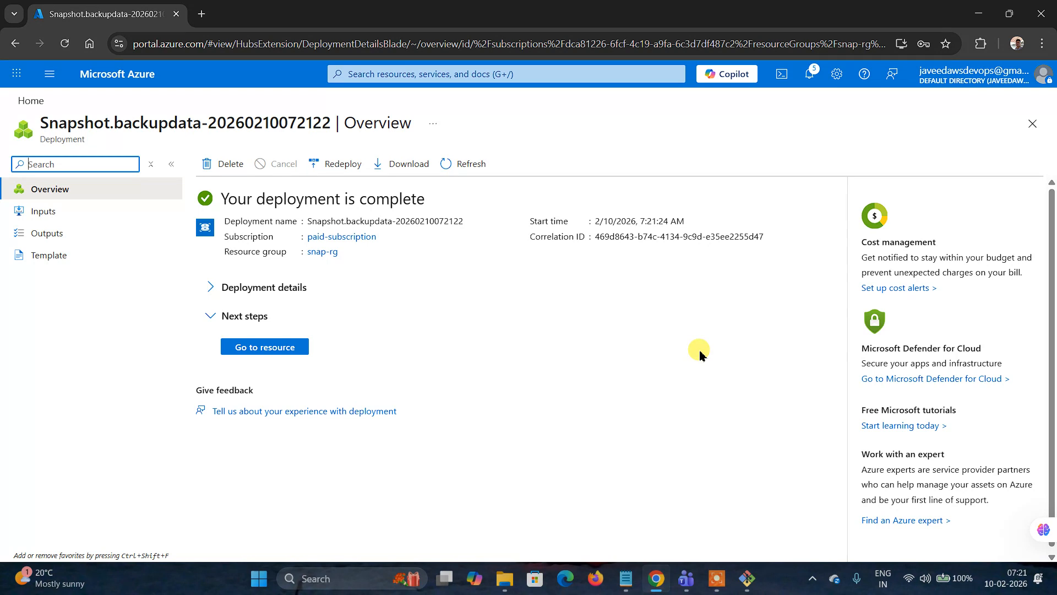
pyautogui.click(287, 347)
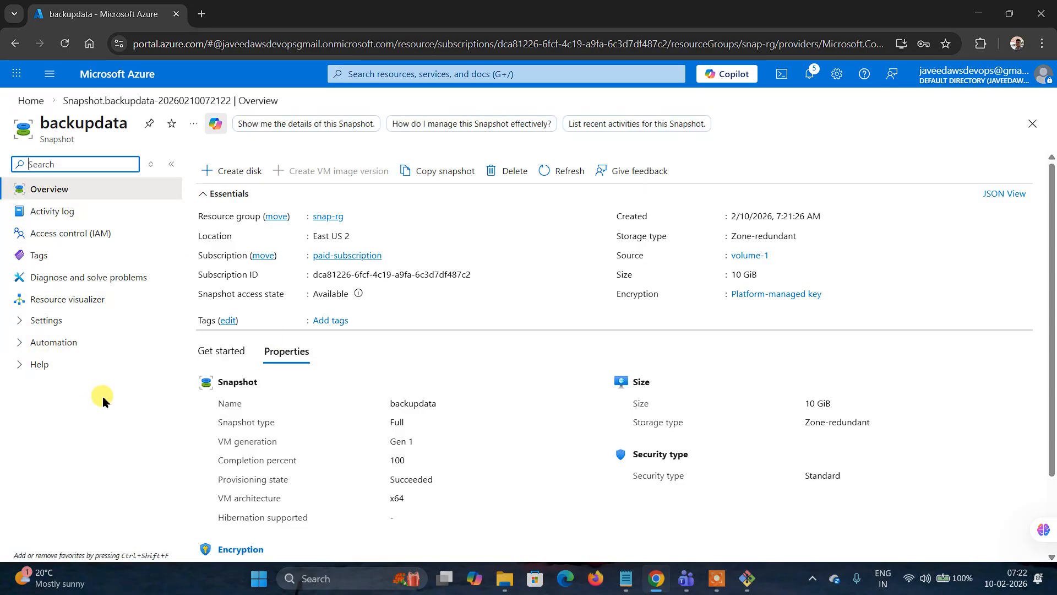
# Try to delete the volume-1 disk from its overview page, reached through the portal's home page.
pyautogui.click(31, 102)
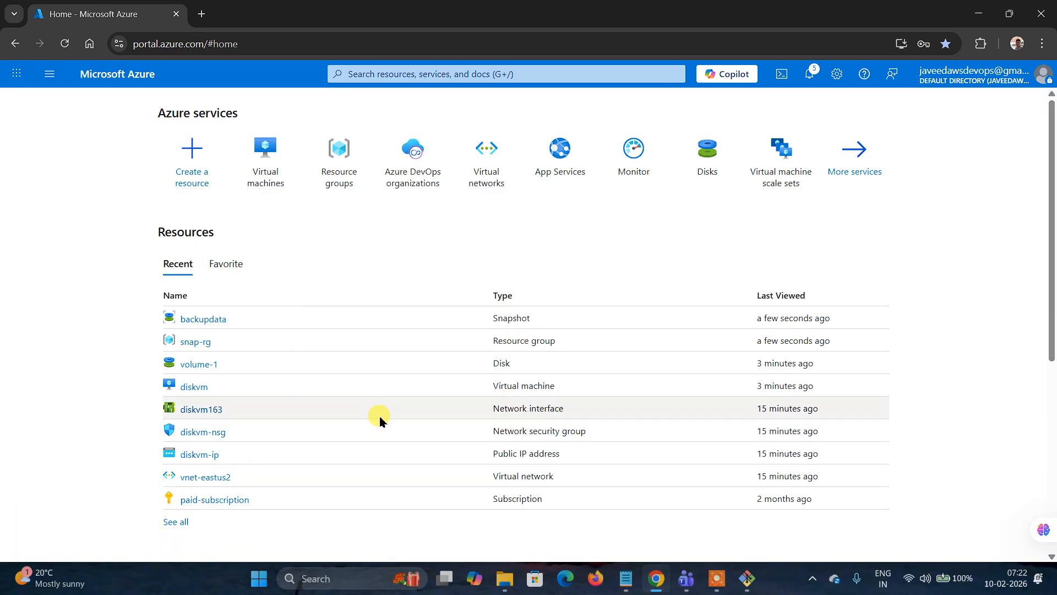
pyautogui.click(203, 364)
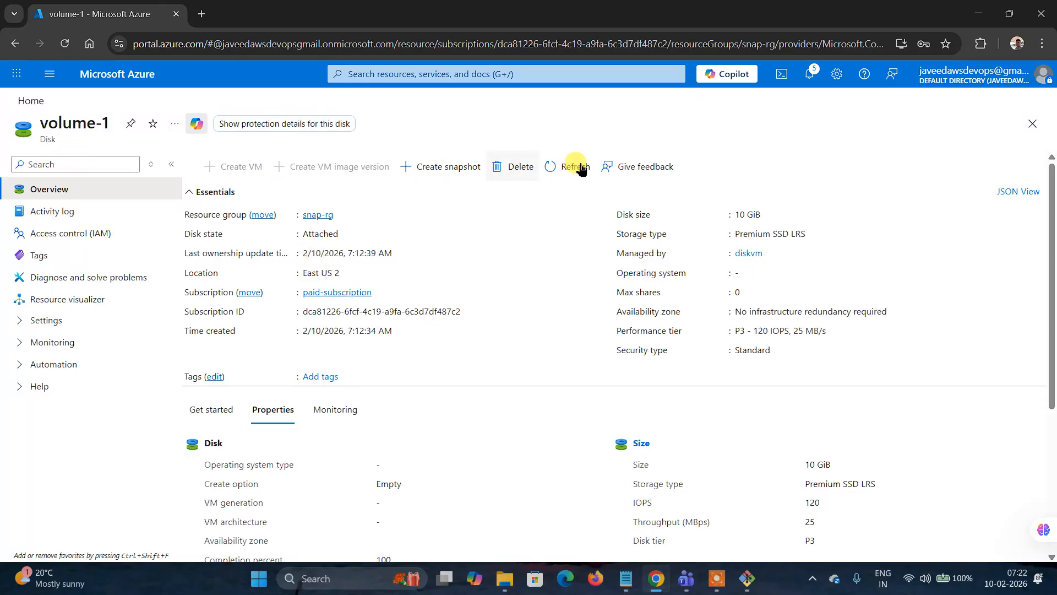
pyautogui.click(522, 167)
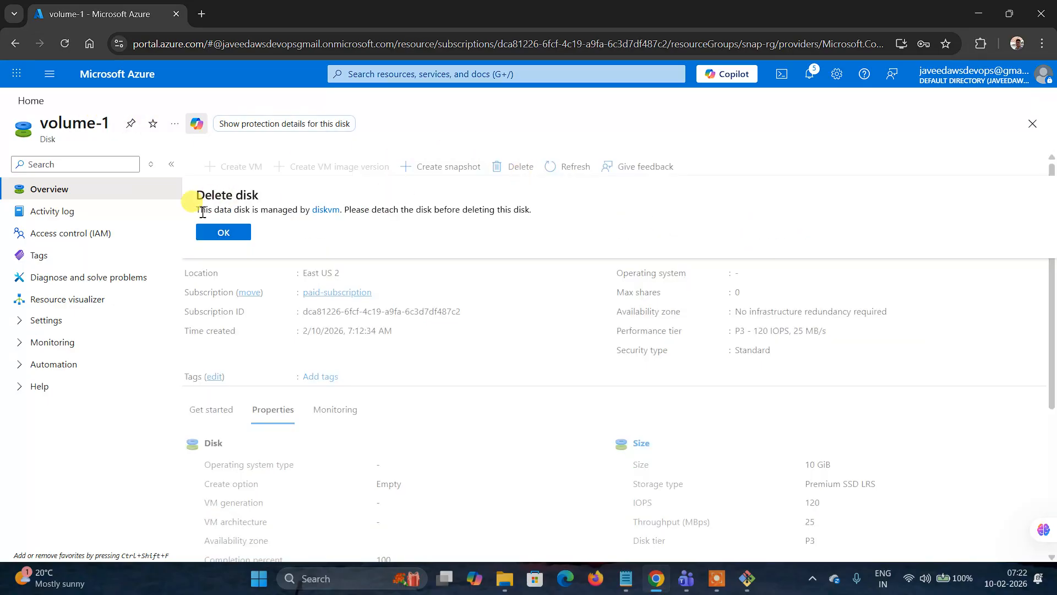
pyautogui.click(221, 232)
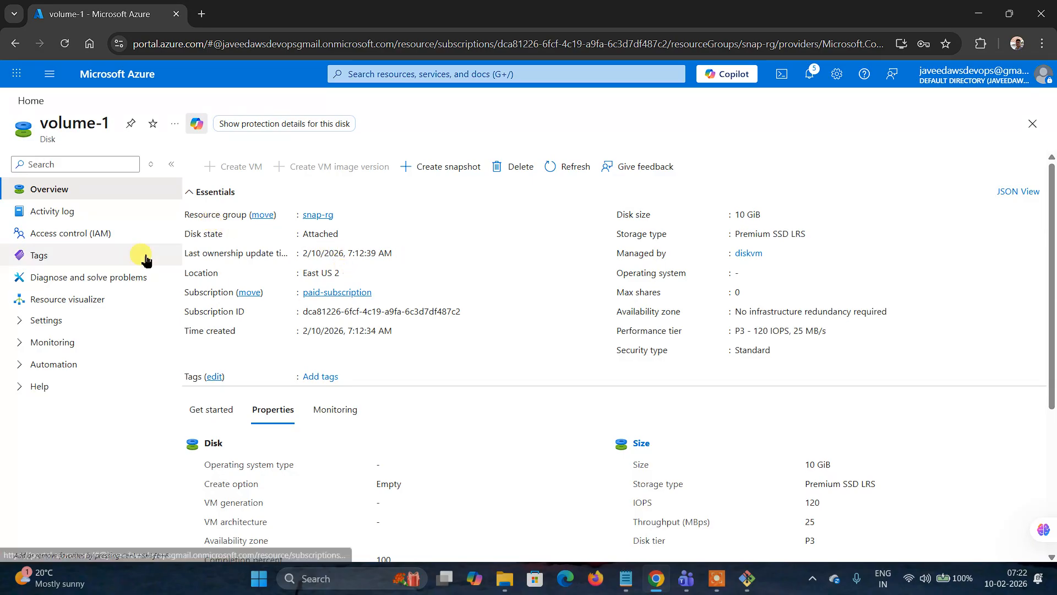
# Open the list of all disks in the compute infrastructure and select volume-1.
pyautogui.click(30, 105)
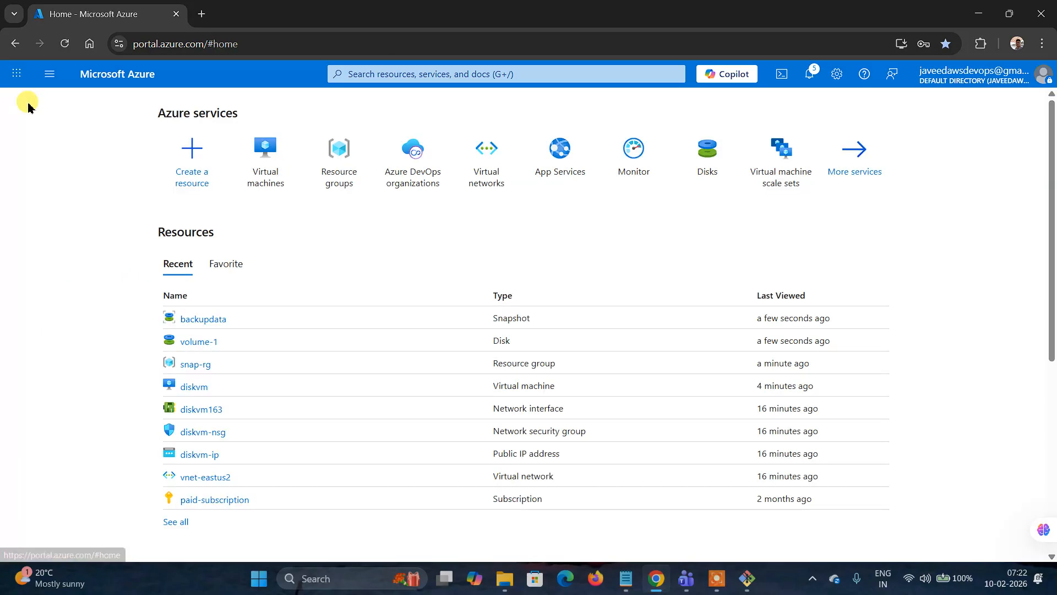
pyautogui.click(262, 156)
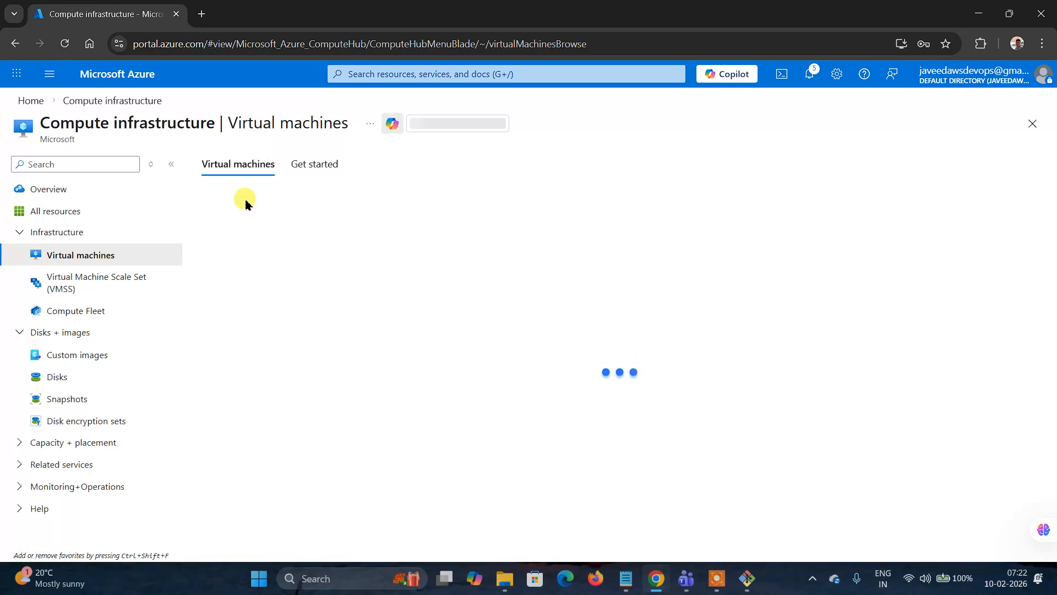
pyautogui.click(55, 378)
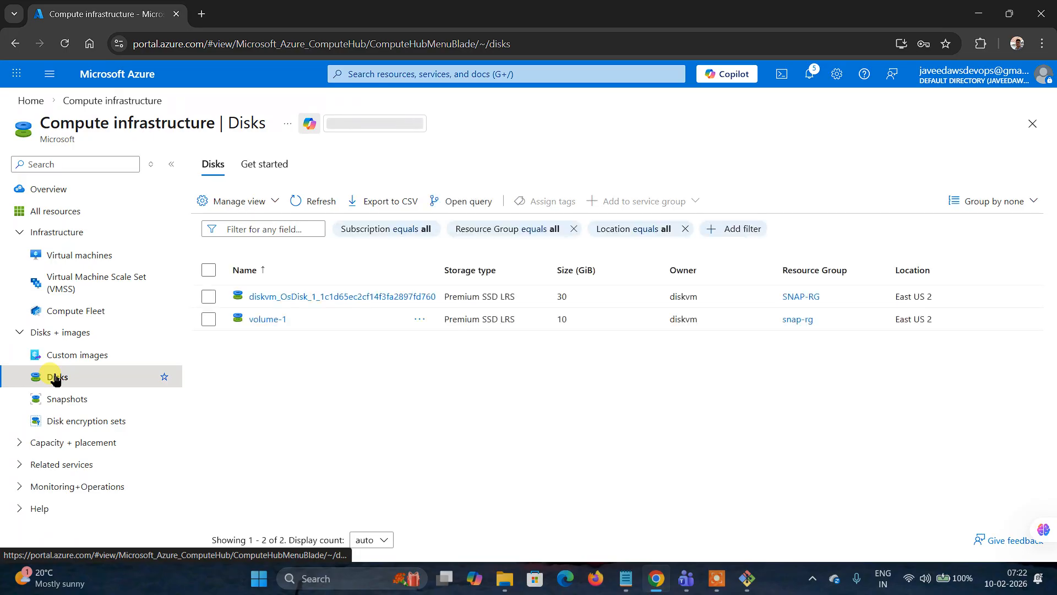
pyautogui.click(208, 320)
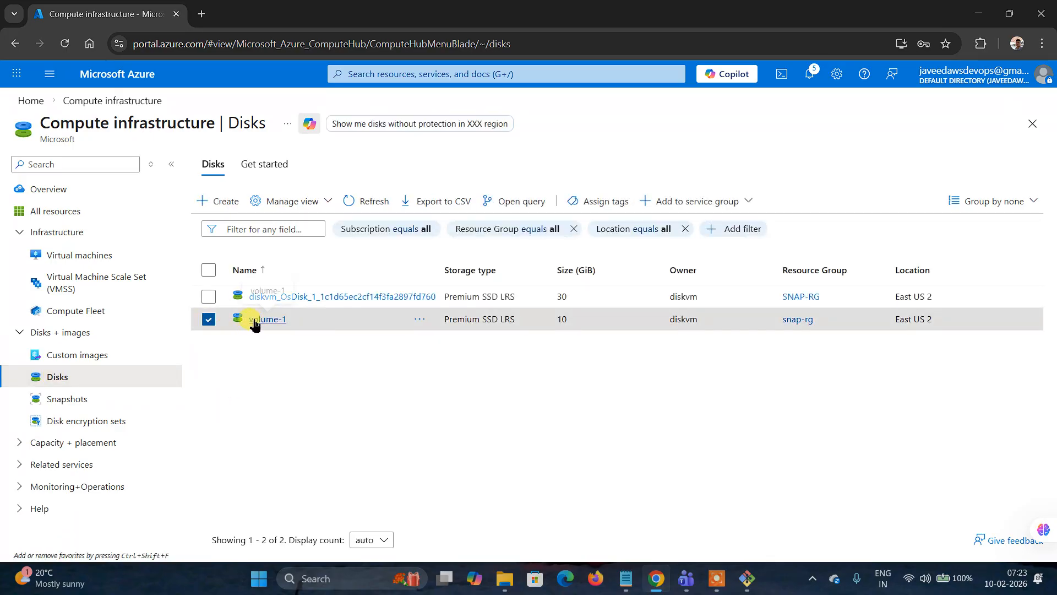
# Open the diskvm virtual machine from the portal's home page and go from its properties to its disk settings.
pyautogui.click(41, 99)
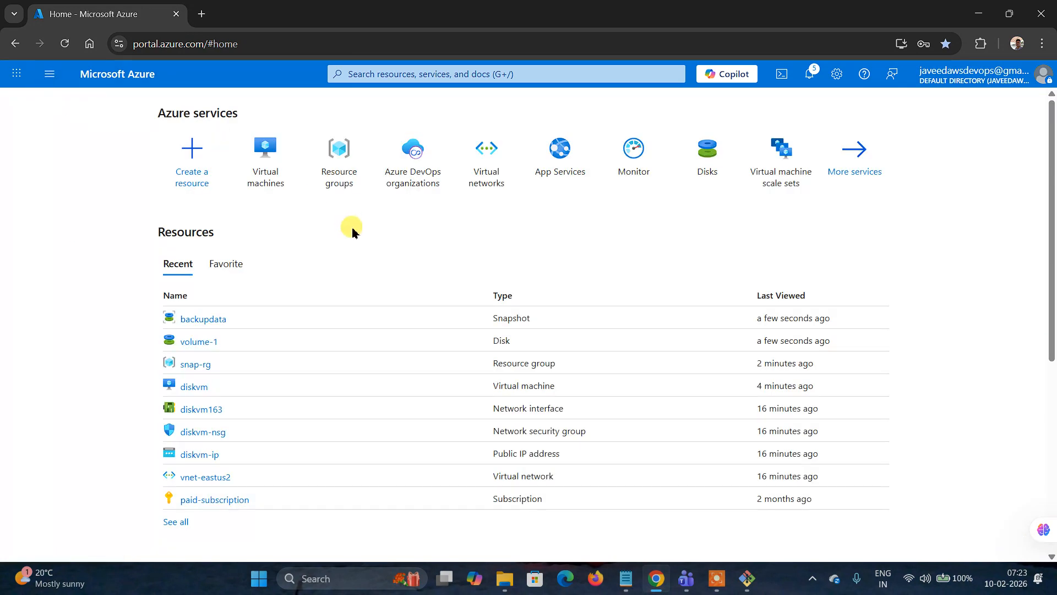
pyautogui.click(262, 146)
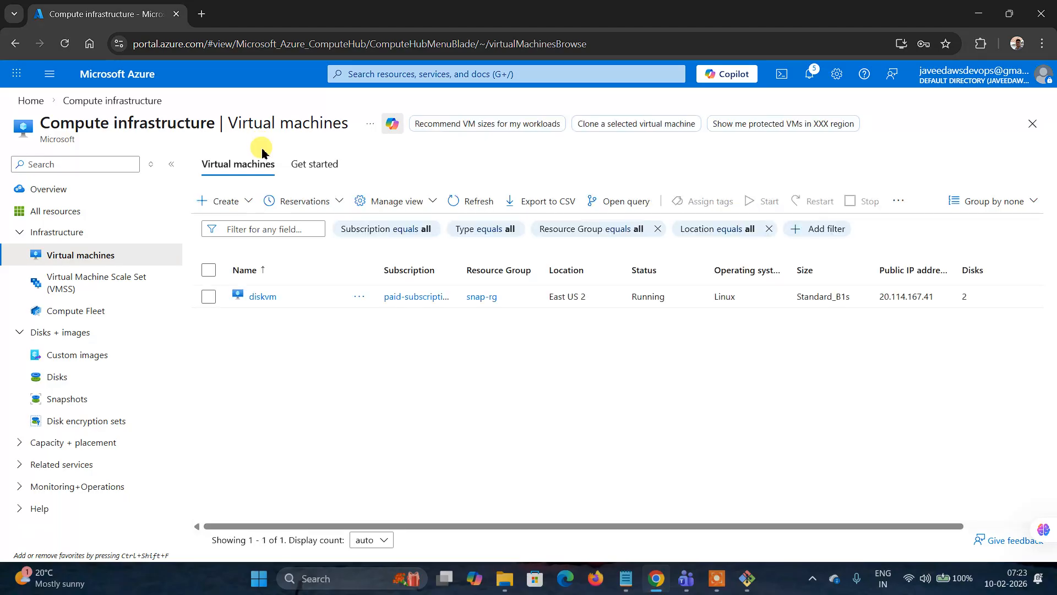
pyautogui.click(260, 297)
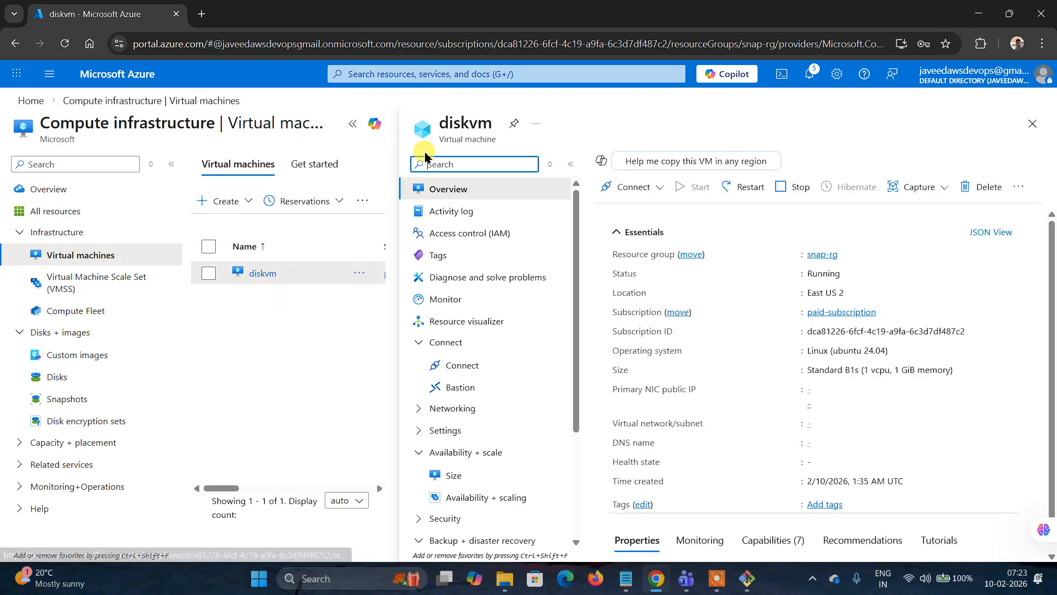
pyautogui.click(351, 123)
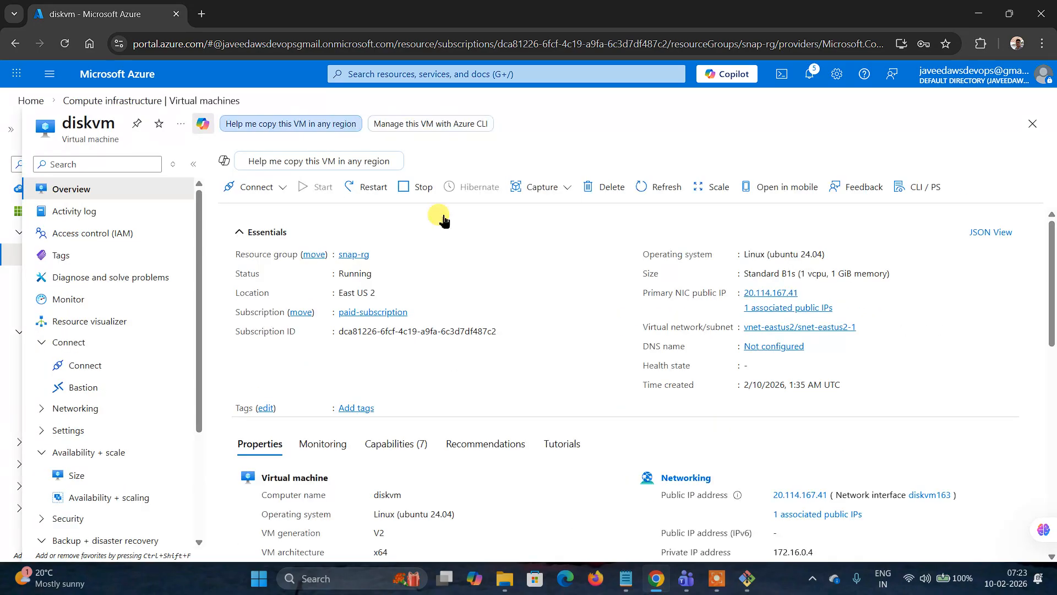
pyautogui.scroll(-1, 517, 361)
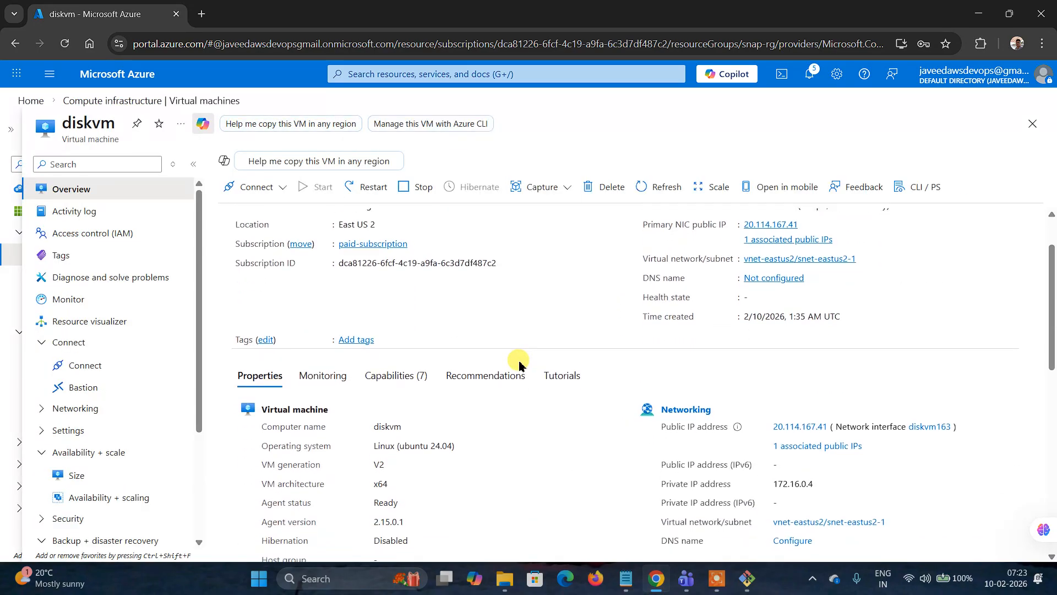
pyautogui.scroll(-6, 519, 364)
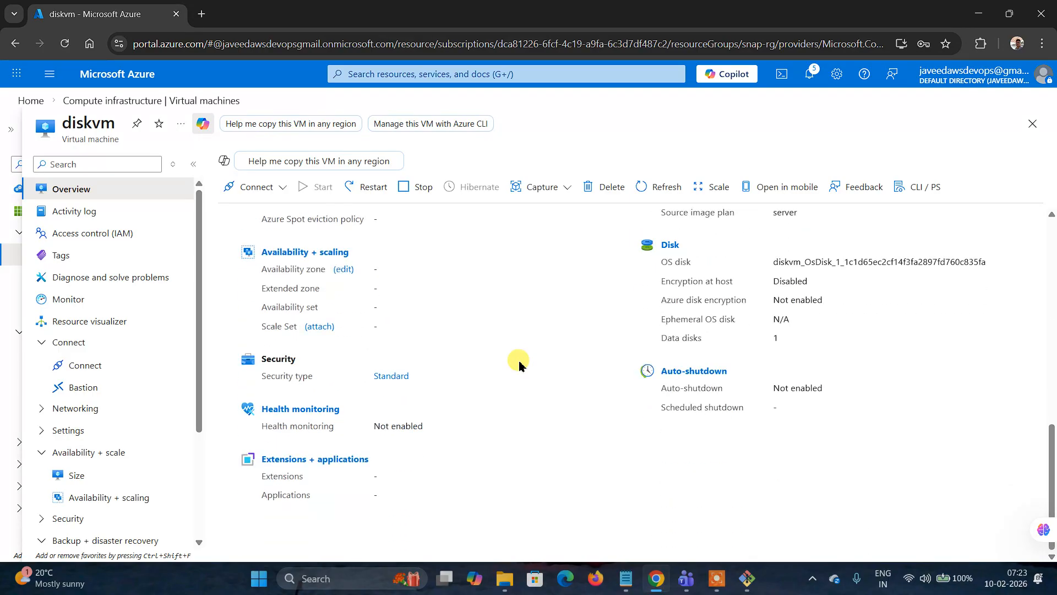
pyautogui.scroll(5, 519, 364)
pyautogui.scroll(-3, 519, 364)
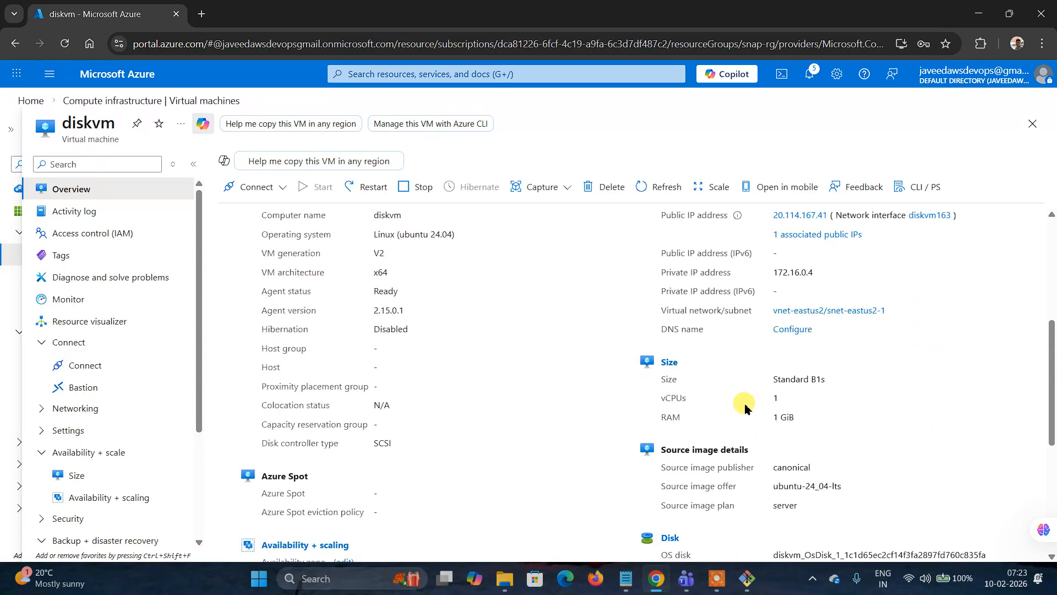
pyautogui.scroll(-1, 721, 454)
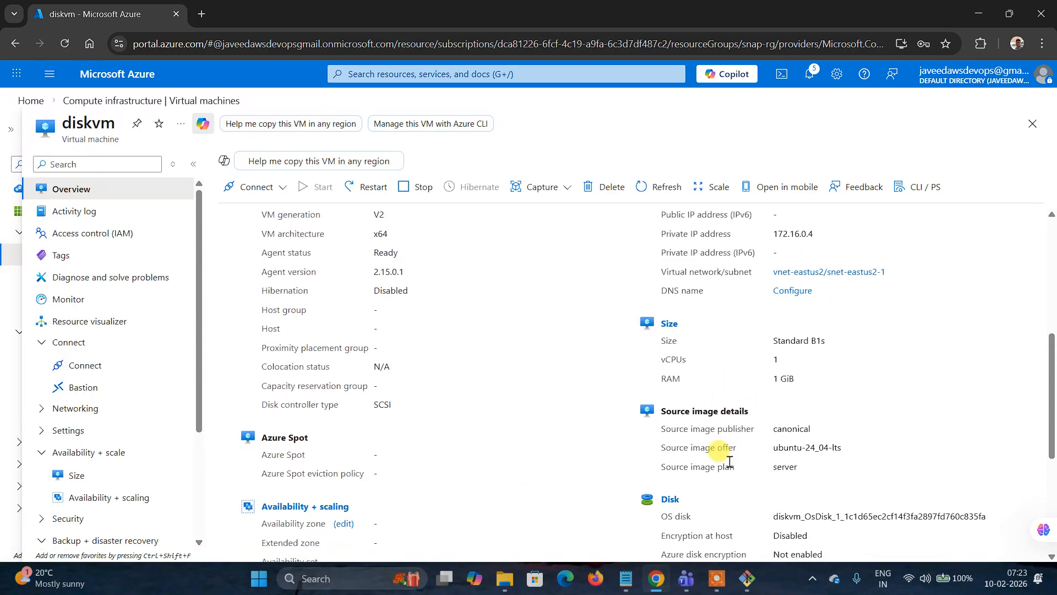
pyautogui.click(672, 498)
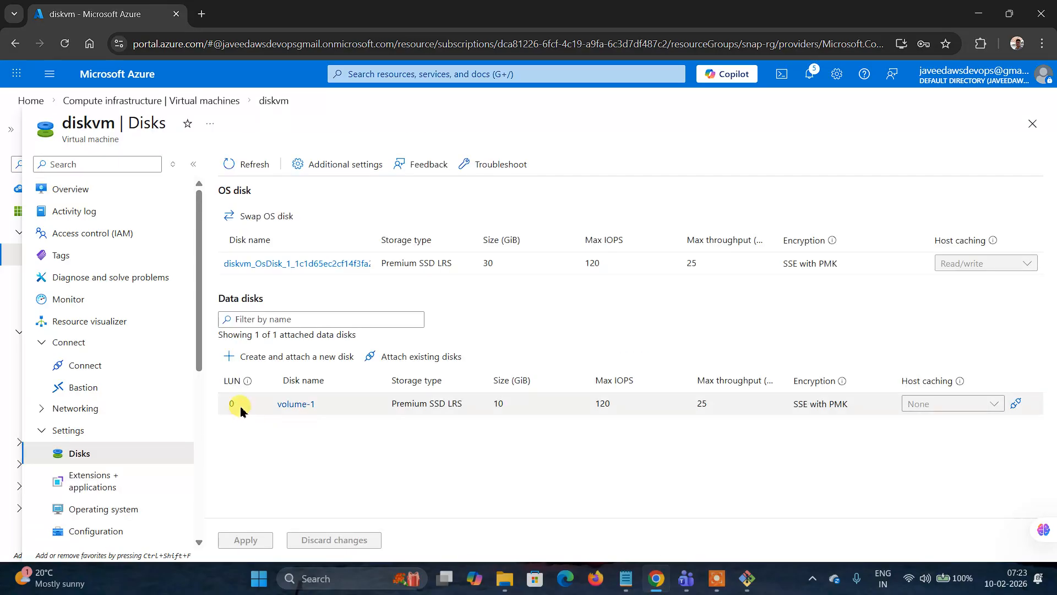
# Detach data disk volume-1 from diskvm and apply the change, then attach the existing disk volume-1 again at LUN 0.
pyautogui.click(1015, 405)
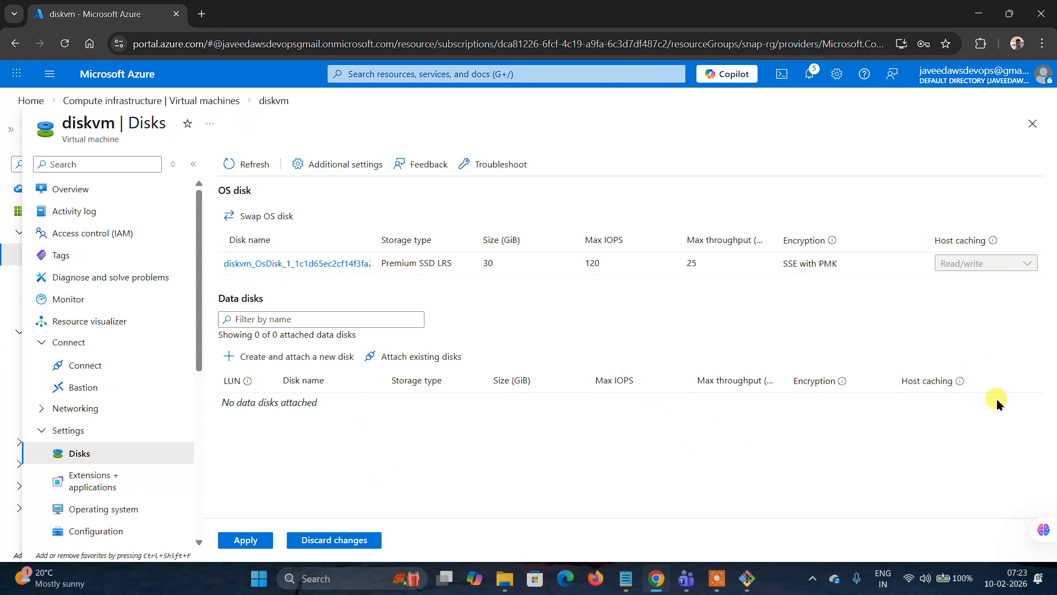
pyautogui.click(244, 540)
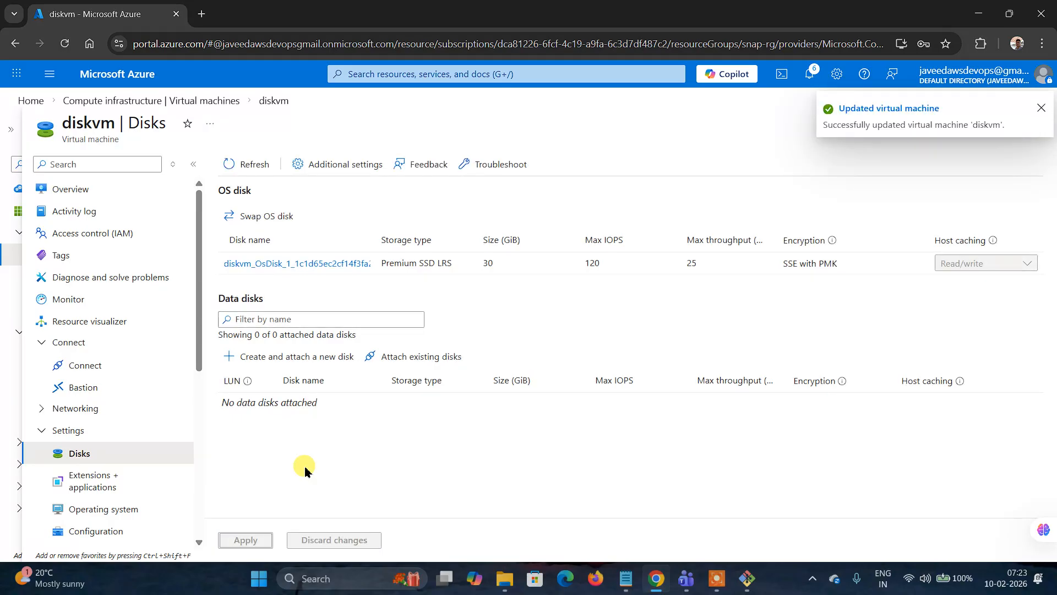
pyautogui.click(395, 362)
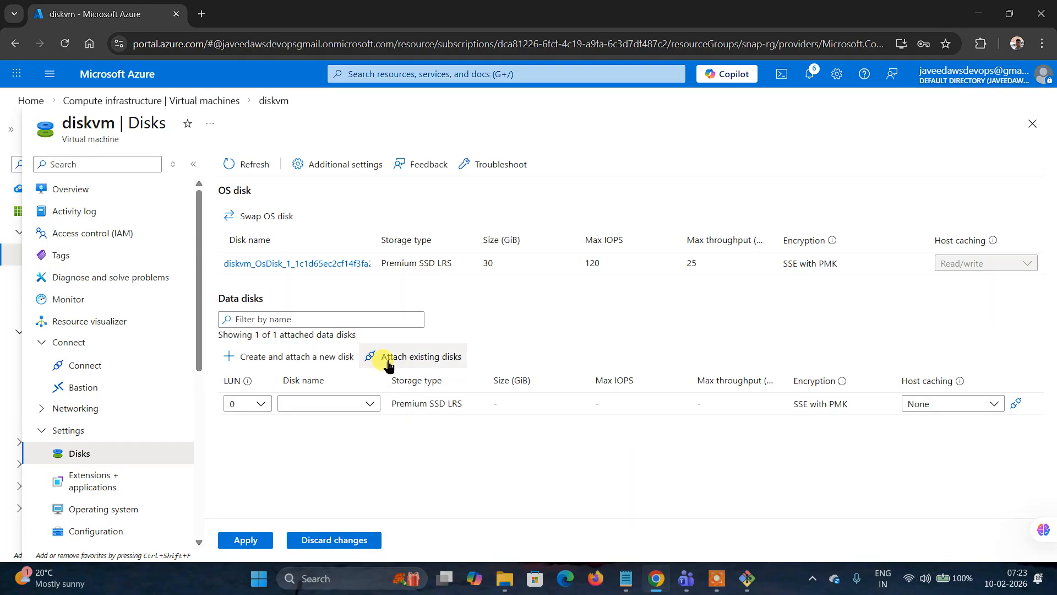
pyautogui.click(371, 404)
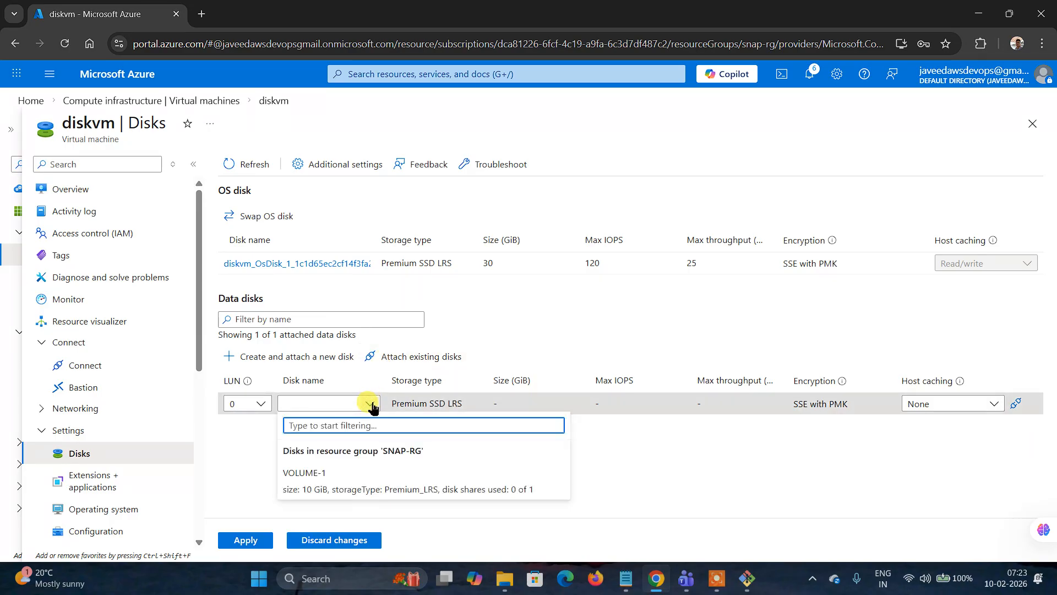
pyautogui.click(325, 474)
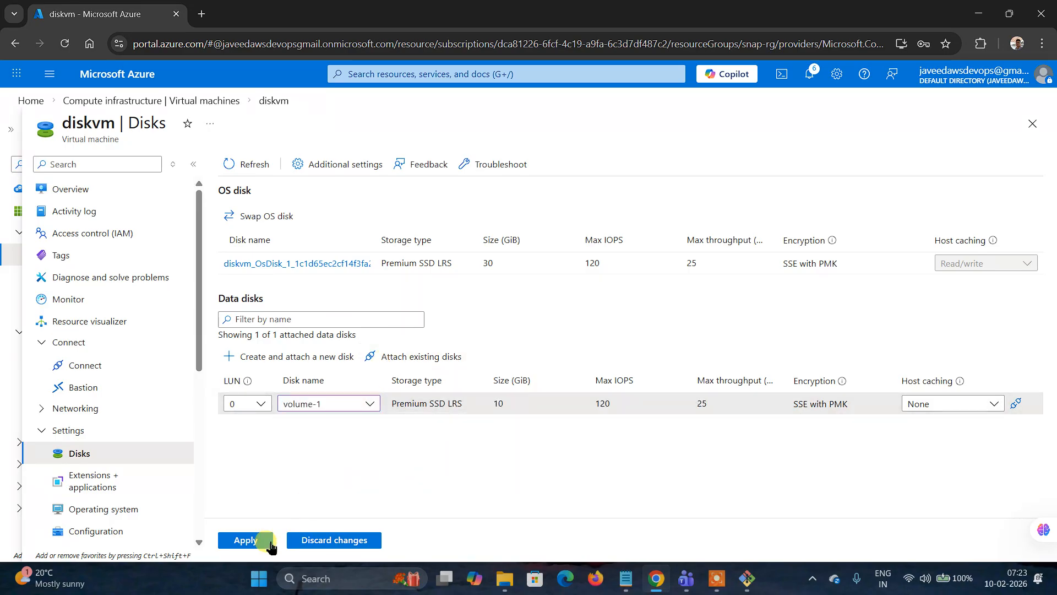
pyautogui.click(268, 543)
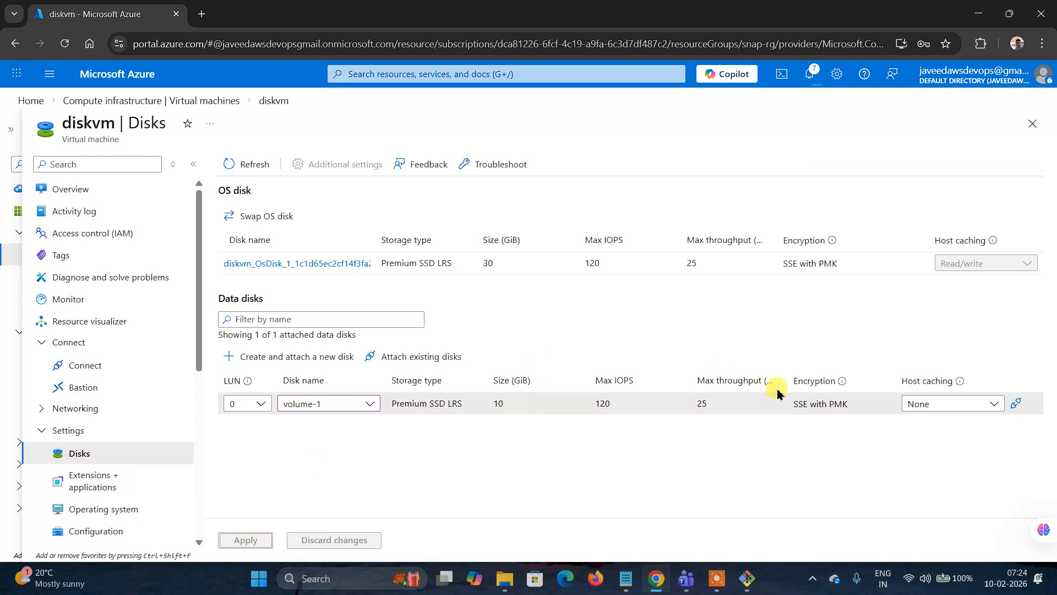
# Detach data disk volume-1 from diskvm and apply the change.
pyautogui.click(1016, 406)
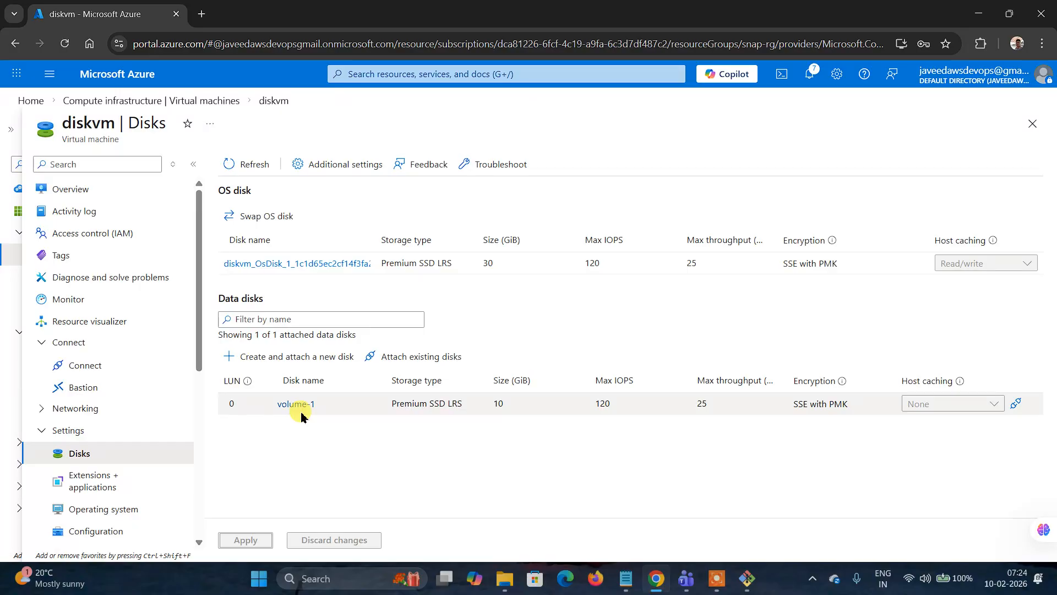
pyautogui.click(1015, 404)
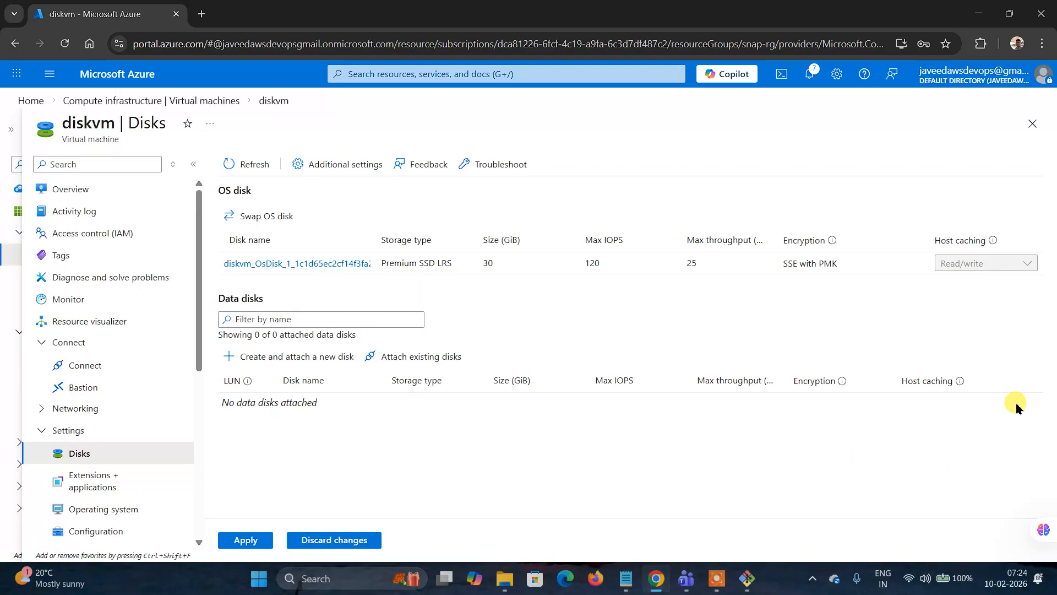
pyautogui.click(249, 542)
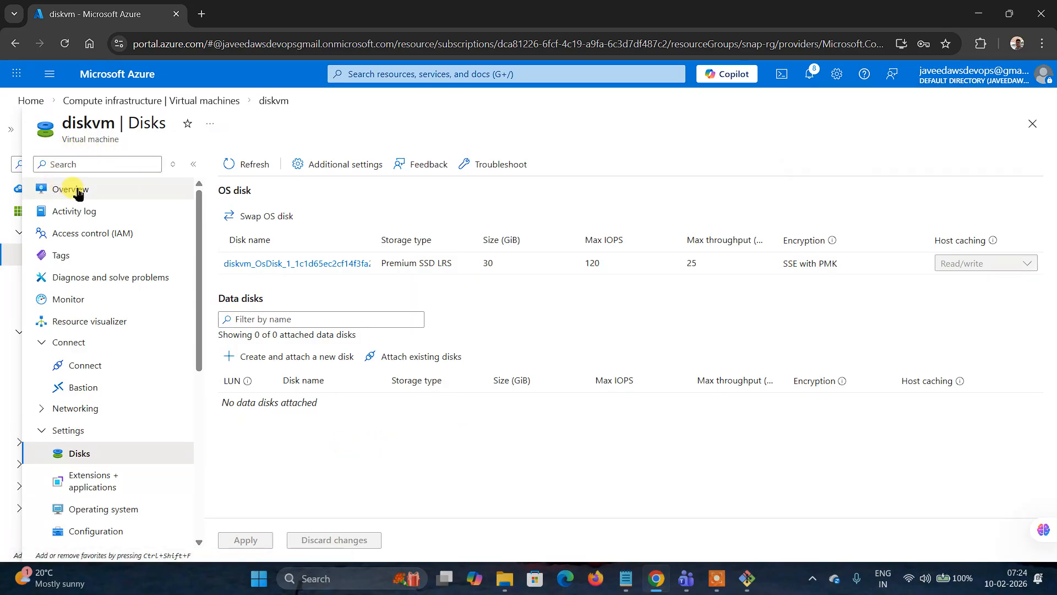
# Delete the detached volume-1 disk from its overview page, confirm the deletion, and reload the page.
pyautogui.click(40, 104)
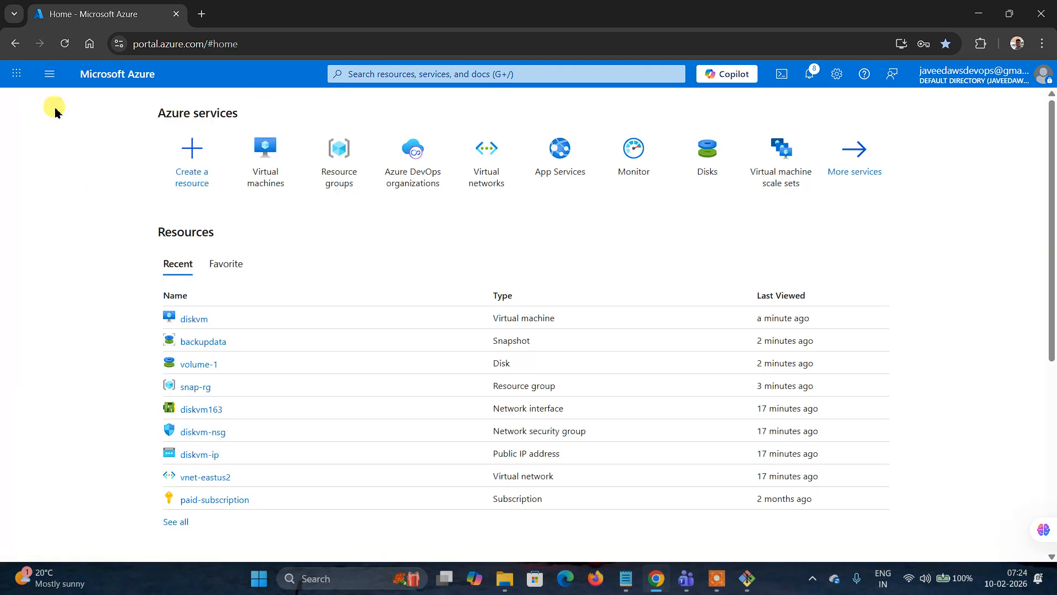
pyautogui.click(200, 364)
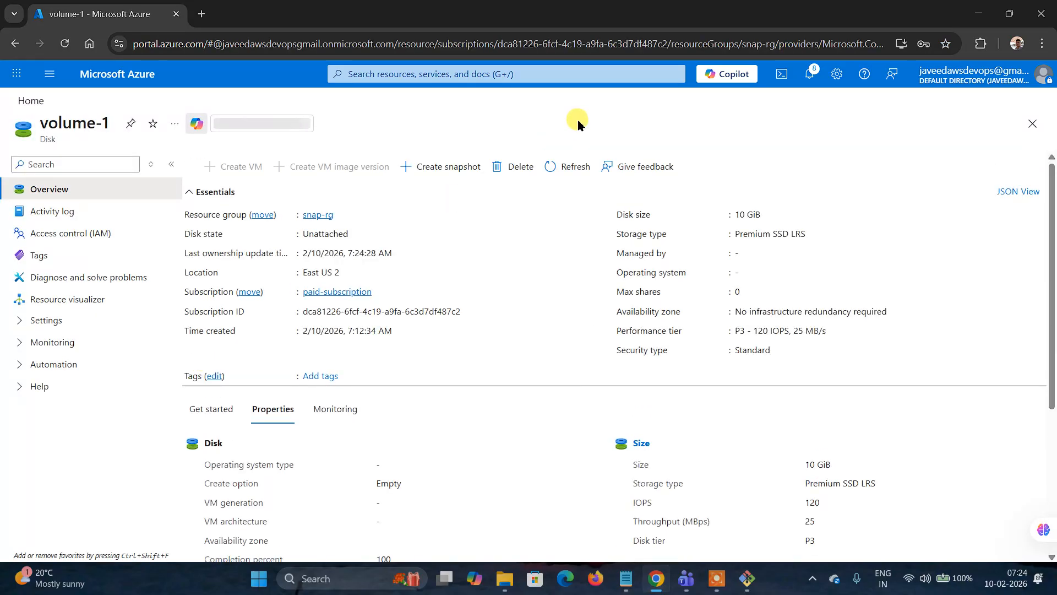
pyautogui.click(522, 168)
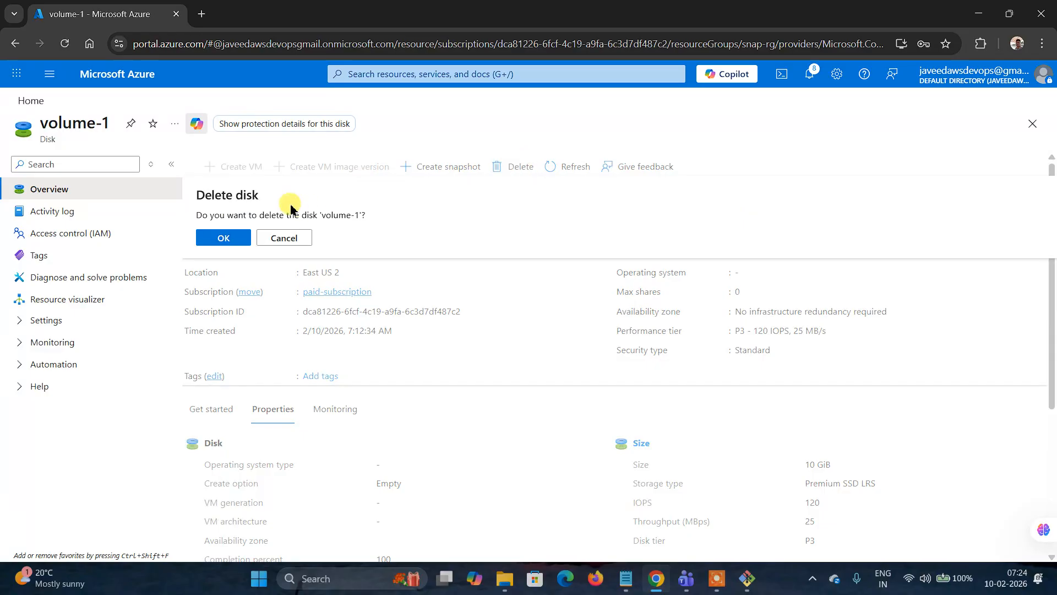
pyautogui.click(224, 238)
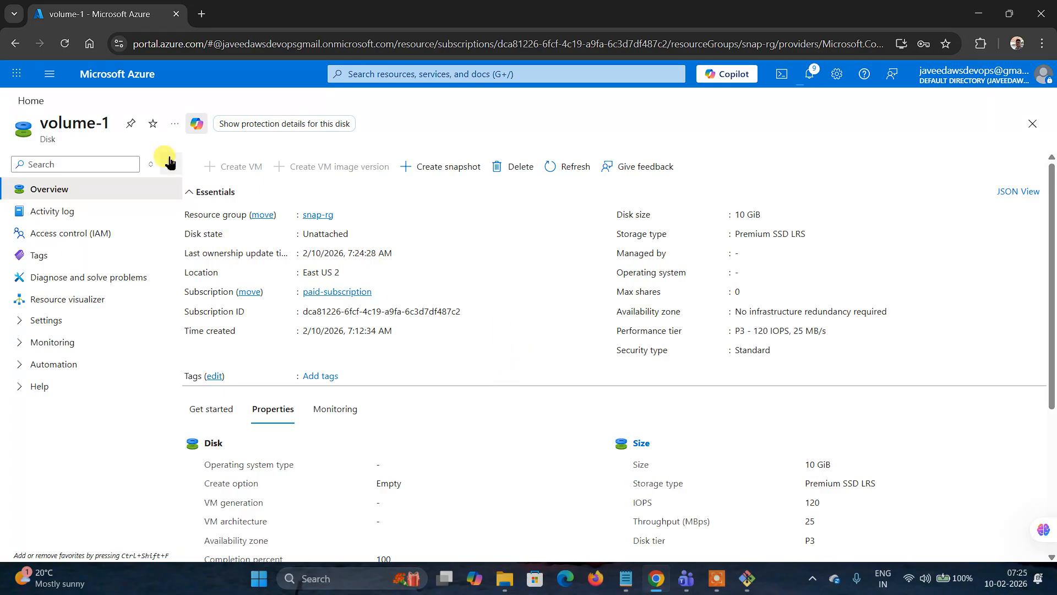
pyautogui.click(63, 48)
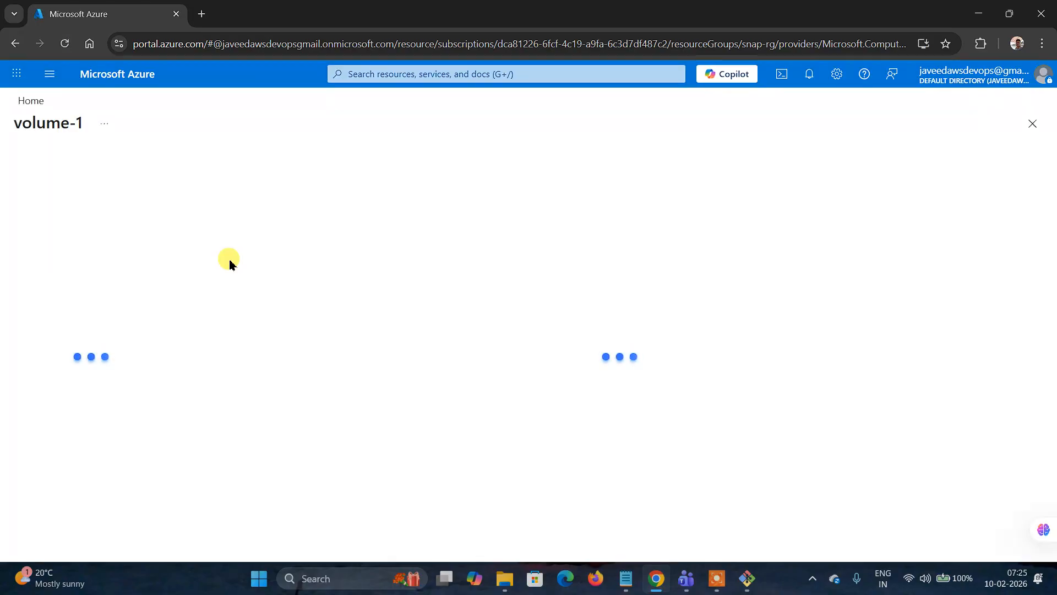
# Check the list of all disks in the compute infrastructure for the deleted volume-1.
pyautogui.click(39, 101)
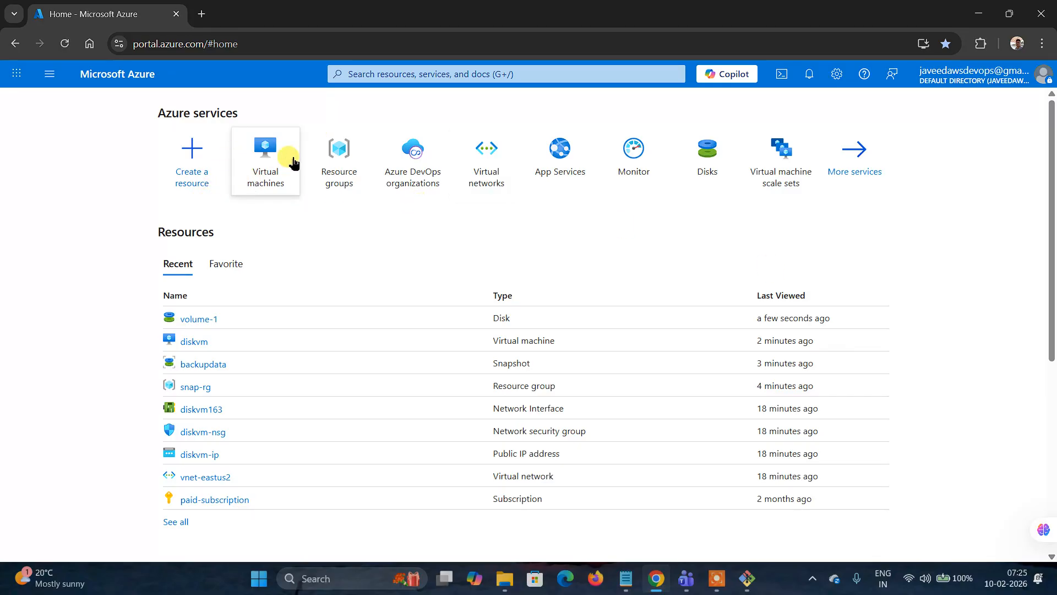
pyautogui.click(260, 179)
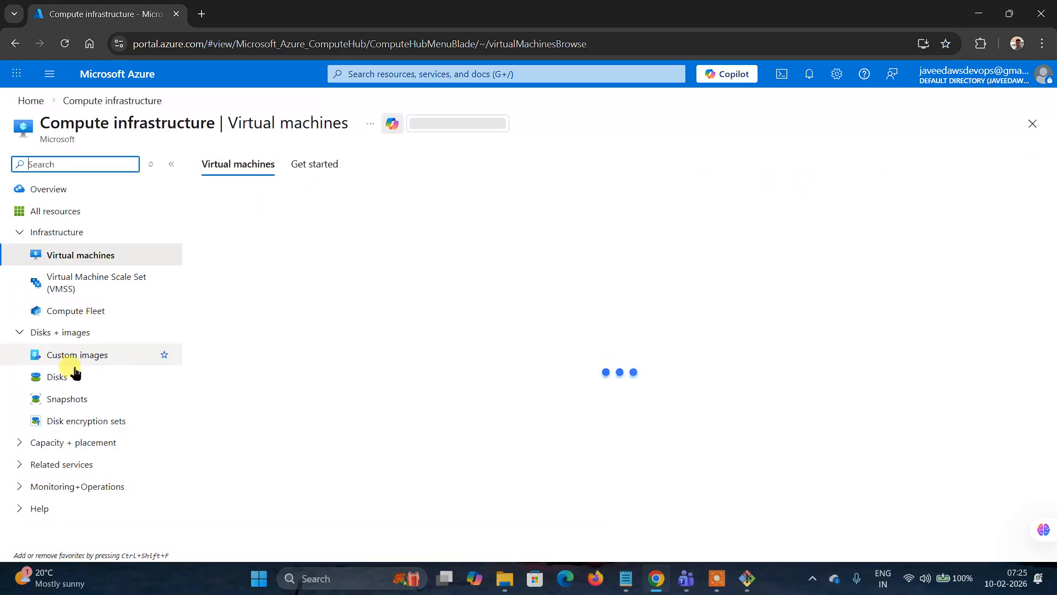
pyautogui.click(58, 378)
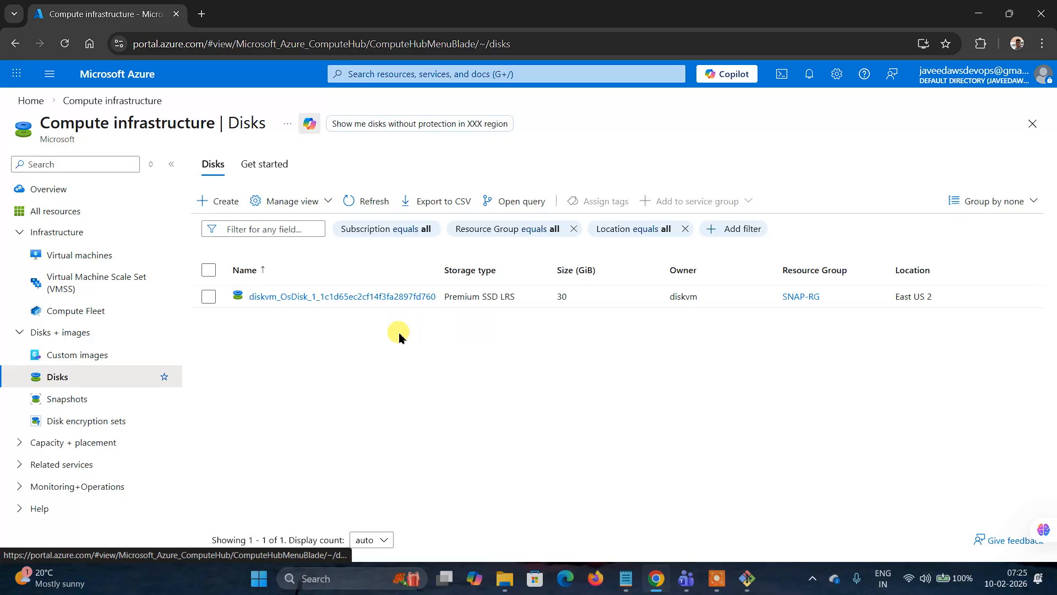
# Open the backupdata snapshot from the compute infrastructure's snapshot list.
pyautogui.click(66, 405)
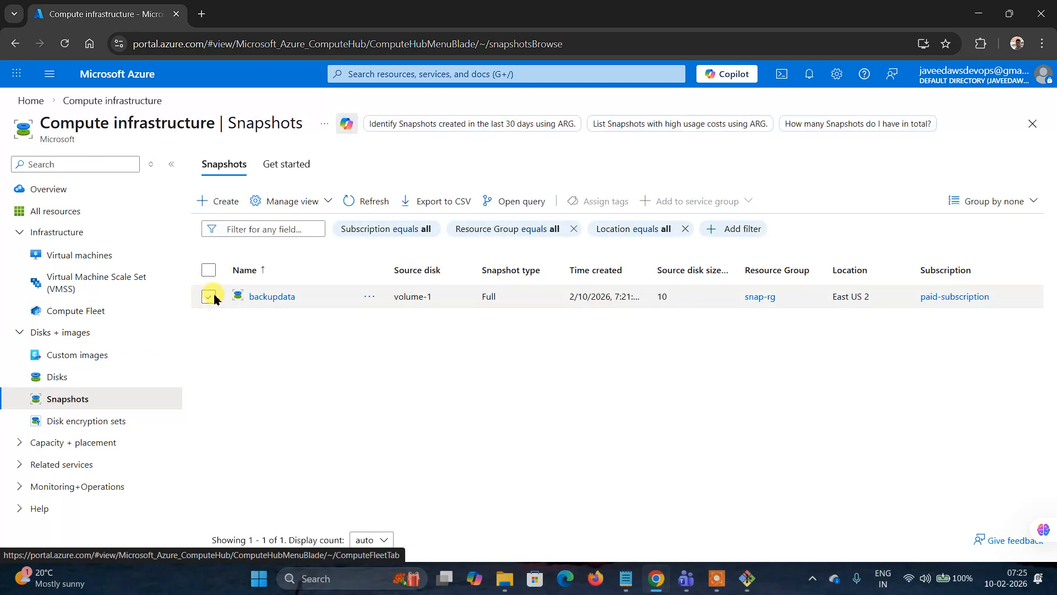
pyautogui.click(210, 297)
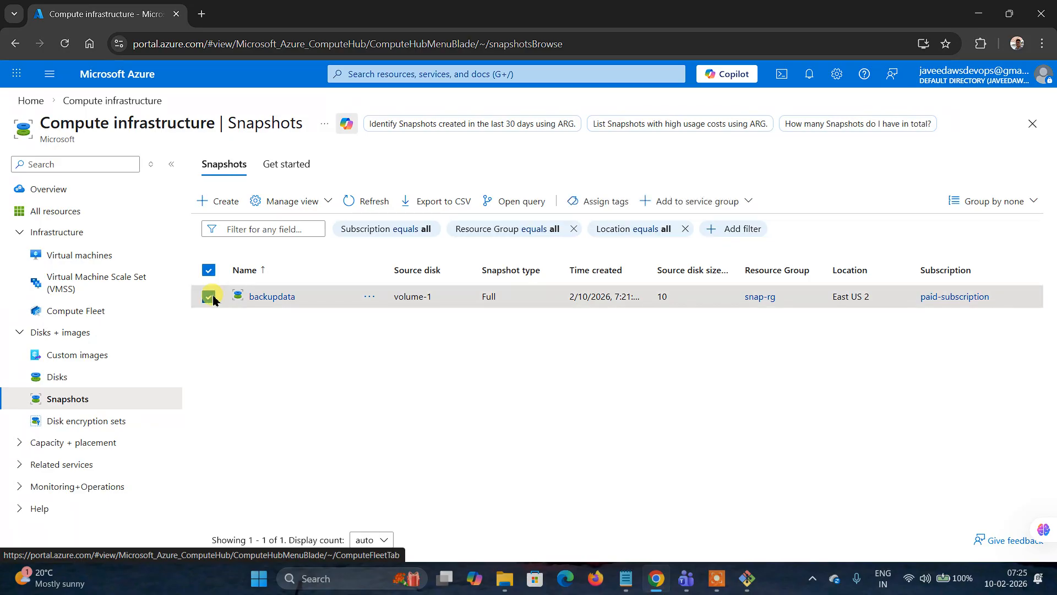
pyautogui.click(274, 298)
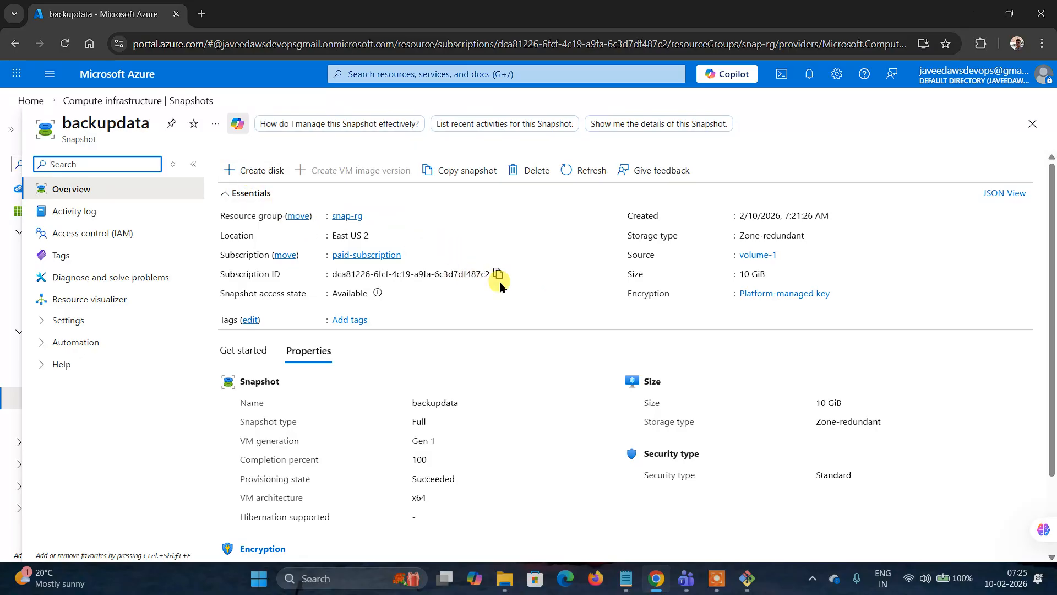
# Start creating a managed disk from the backupdata snapshot and name it volume-1restored.
pyautogui.click(259, 173)
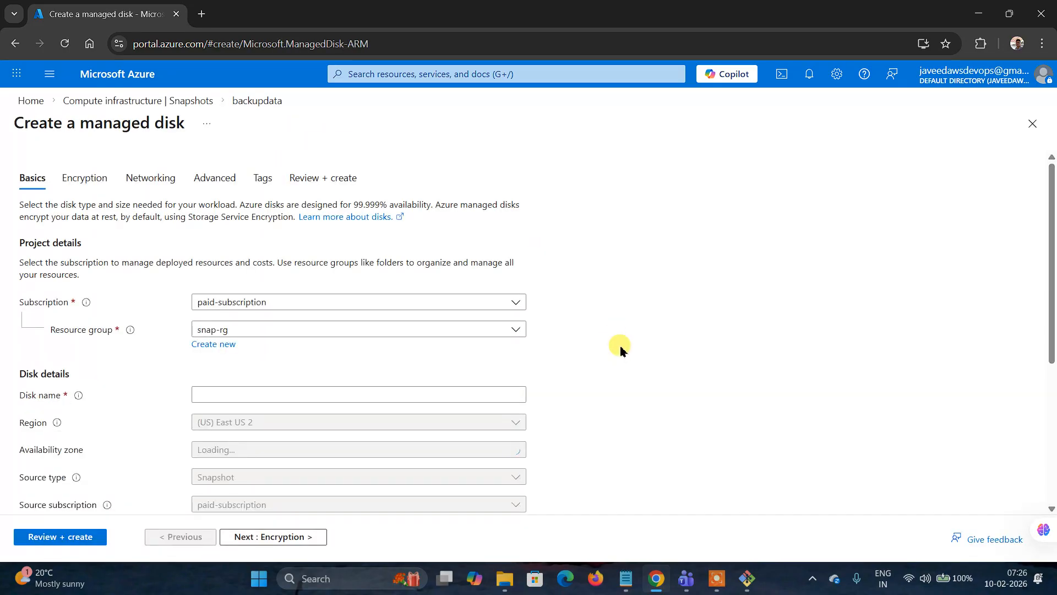
pyautogui.scroll(-3, 620, 348)
pyautogui.click(217, 230)
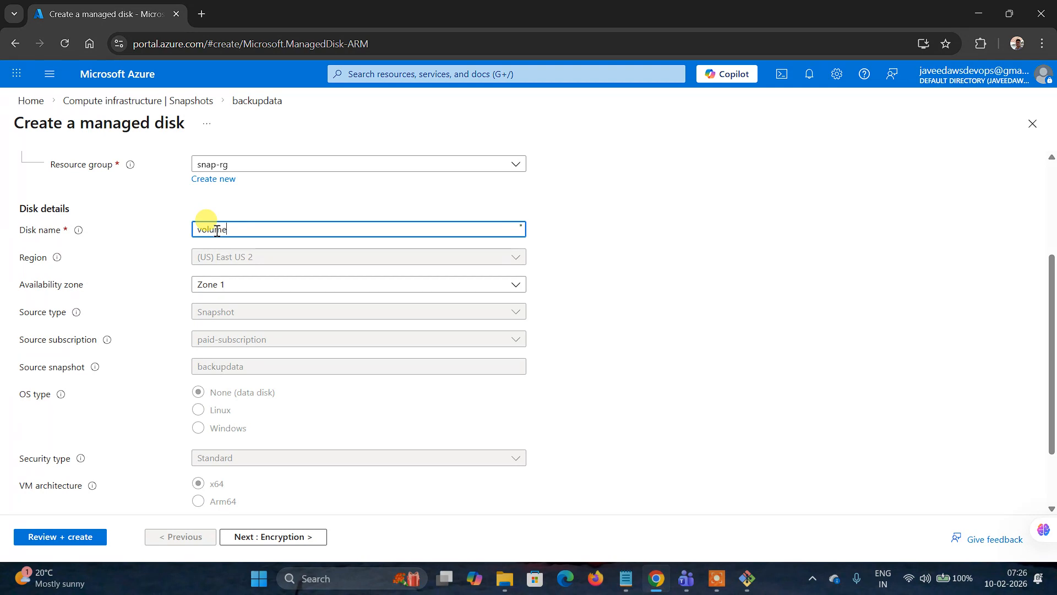
pyautogui.write('volume-1')
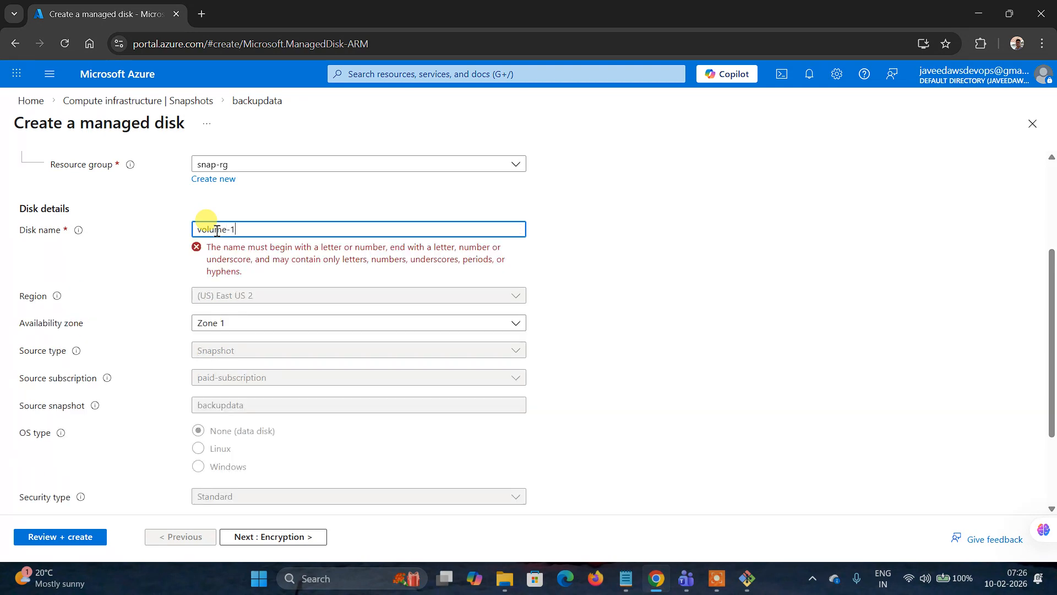
pyautogui.write(' res')
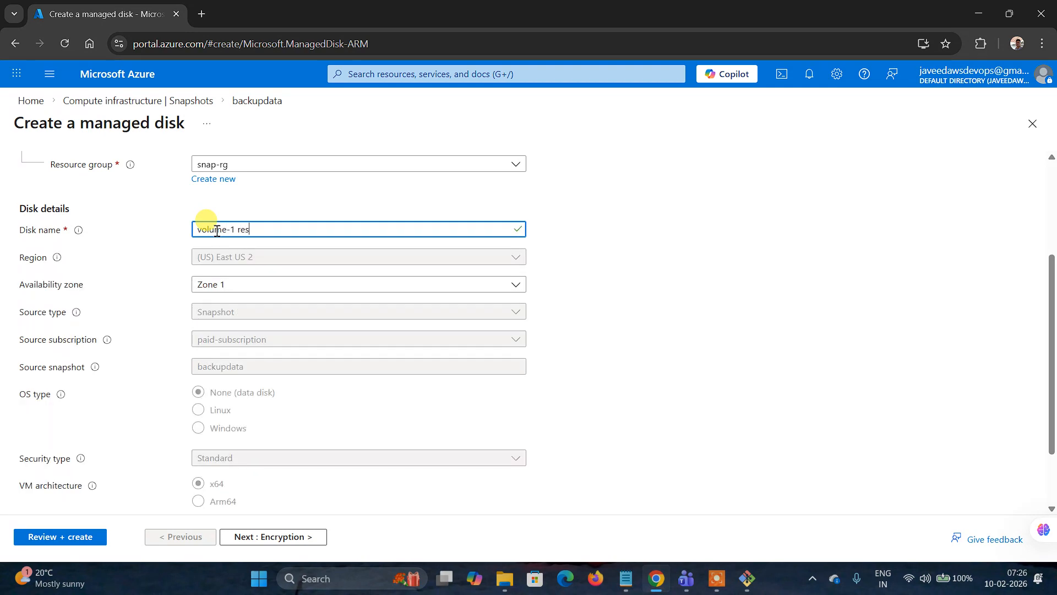
pyautogui.write('tored')
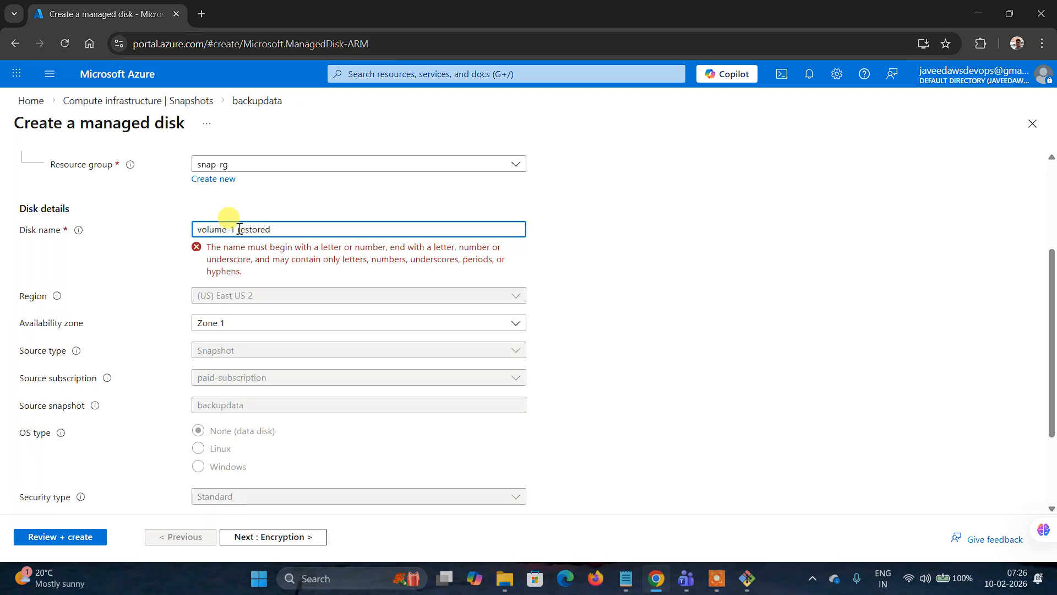
pyautogui.click(240, 229)
pyautogui.press('BackSpace')
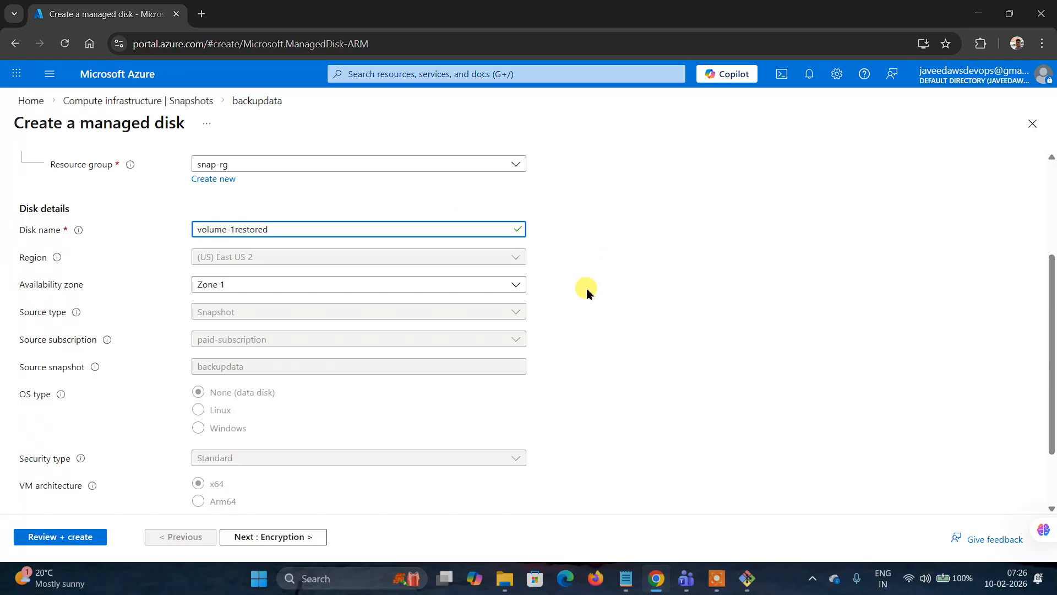
# Create the managed disk with no infrastructure redundancy required and a custom size of 10 GiB.
pyautogui.click(516, 284)
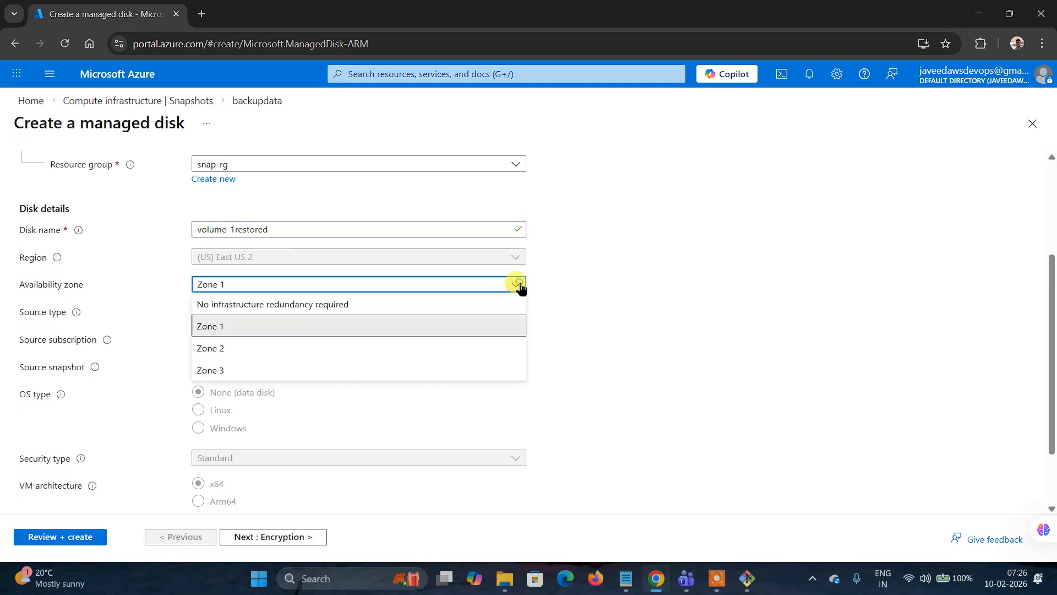
pyautogui.click(371, 306)
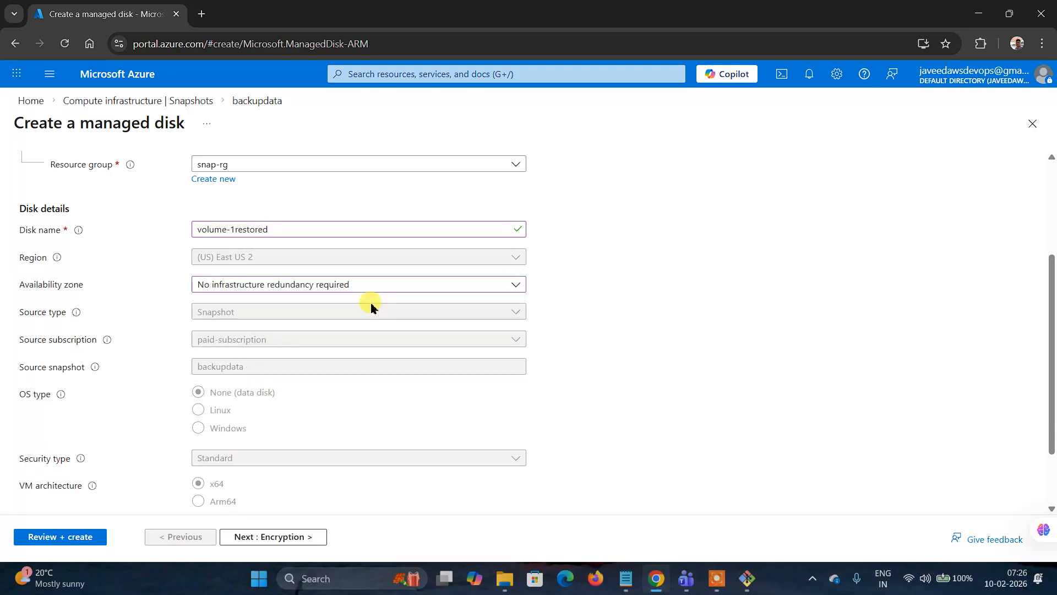
pyautogui.scroll(-2, 645, 392)
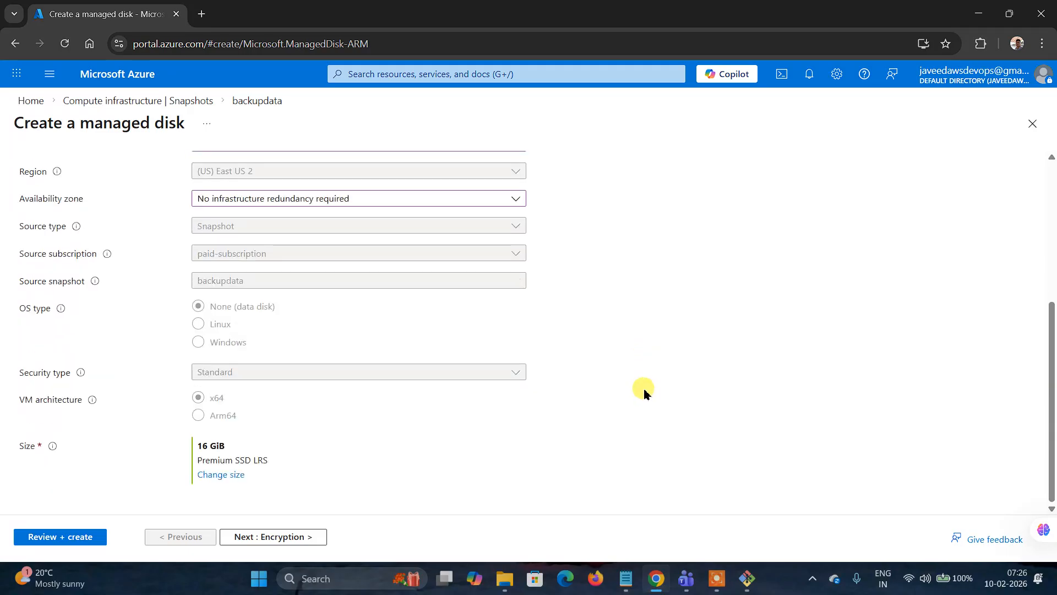
pyautogui.click(222, 475)
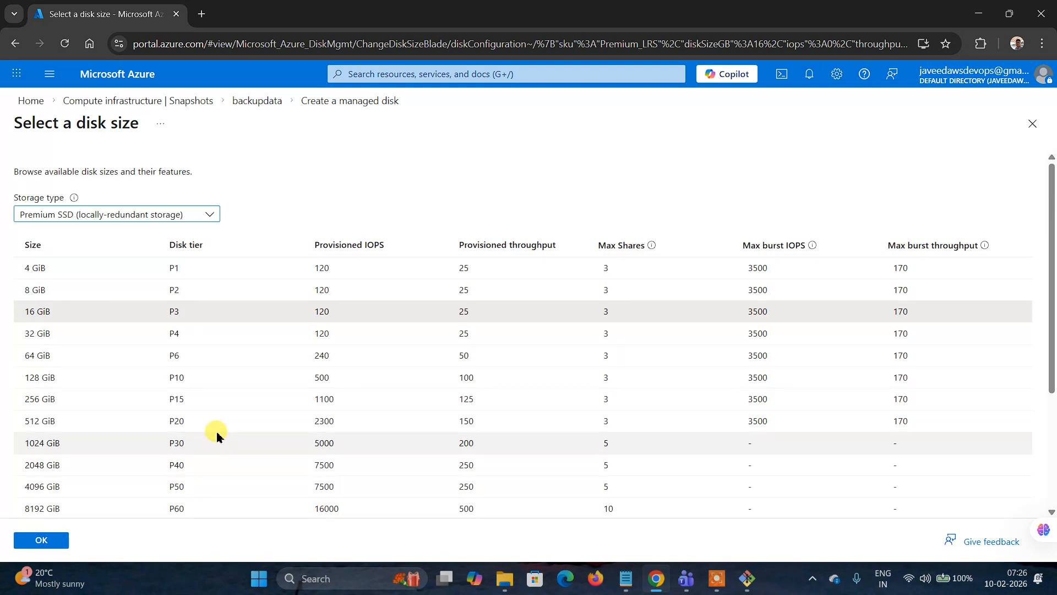
pyautogui.scroll(-3, 224, 358)
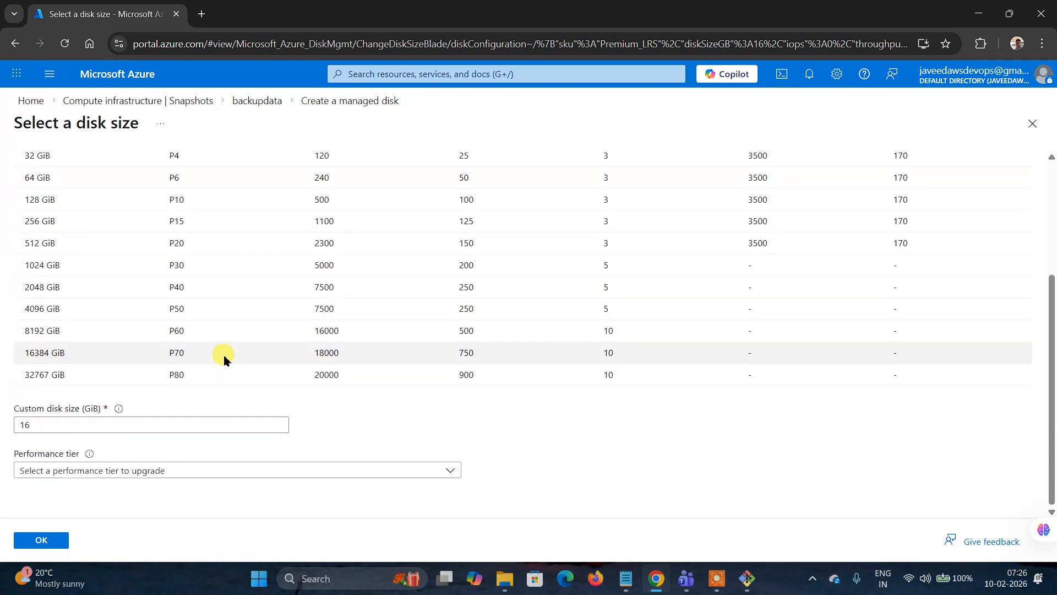
pyautogui.click(87, 426)
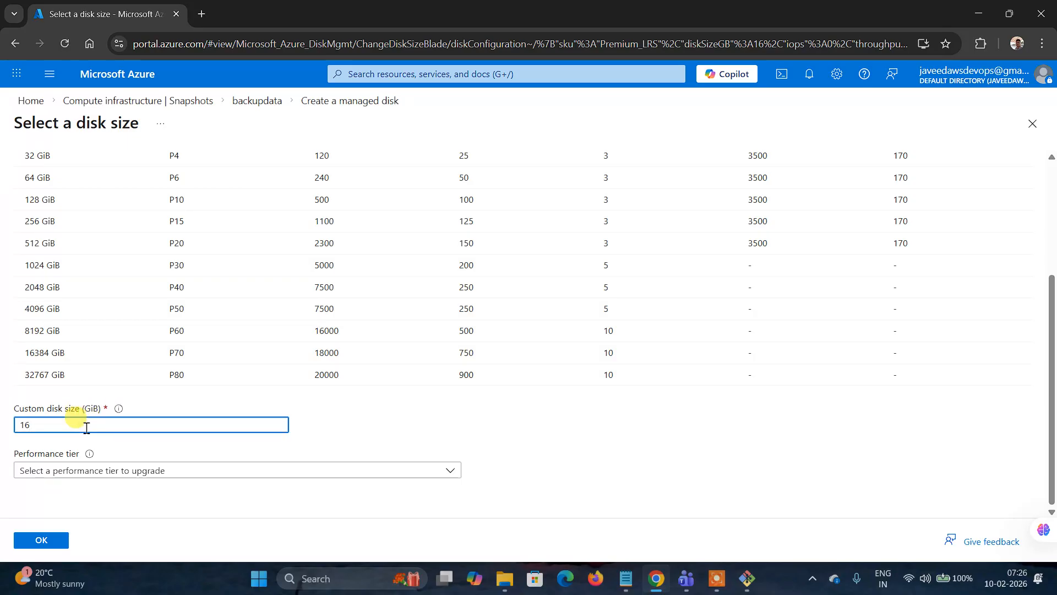
pyautogui.press('BackSpace')
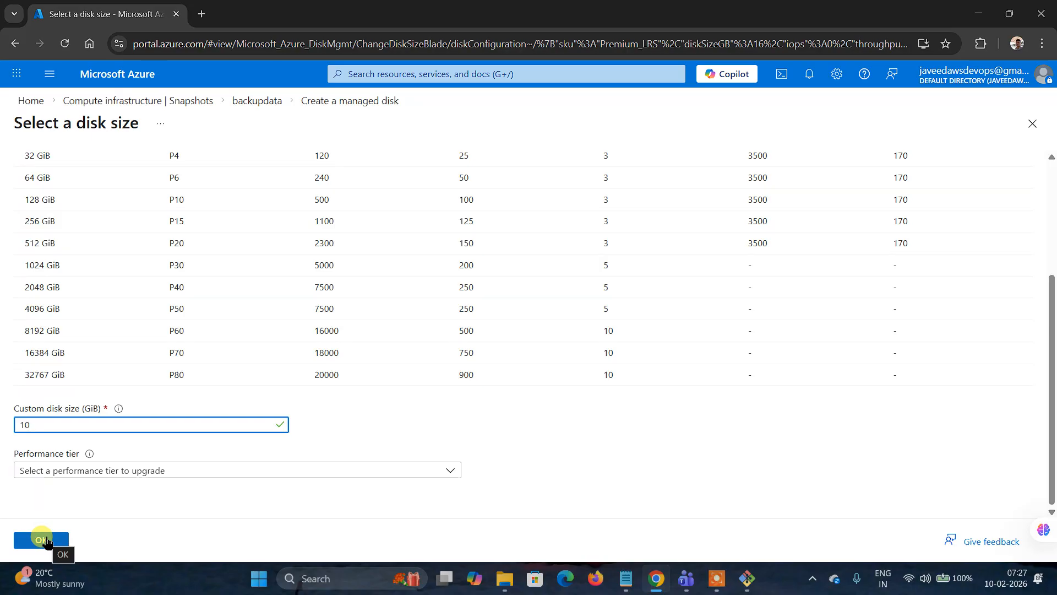
pyautogui.click(46, 541)
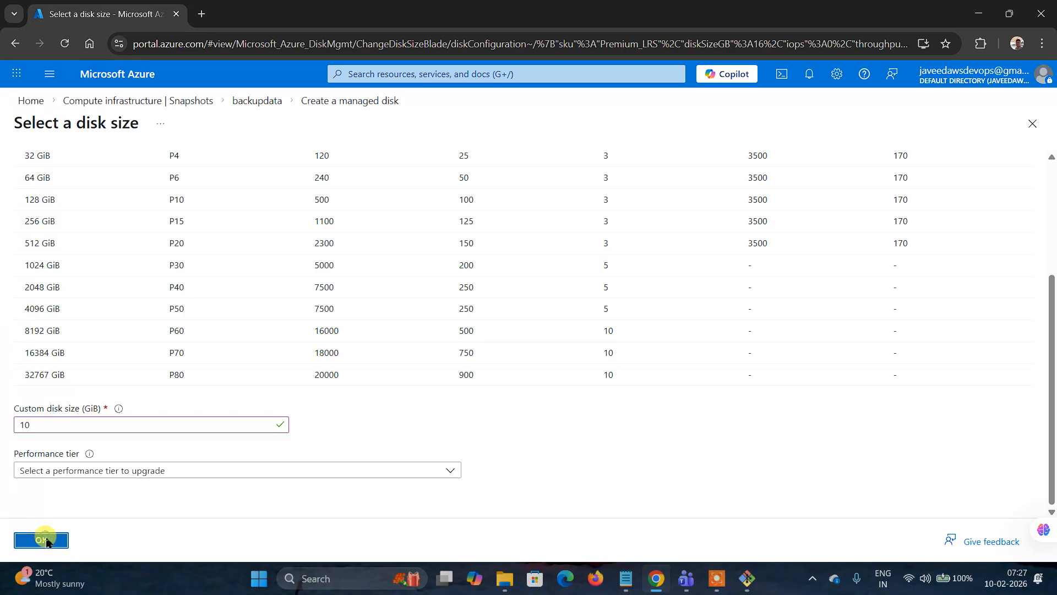
pyautogui.click(47, 536)
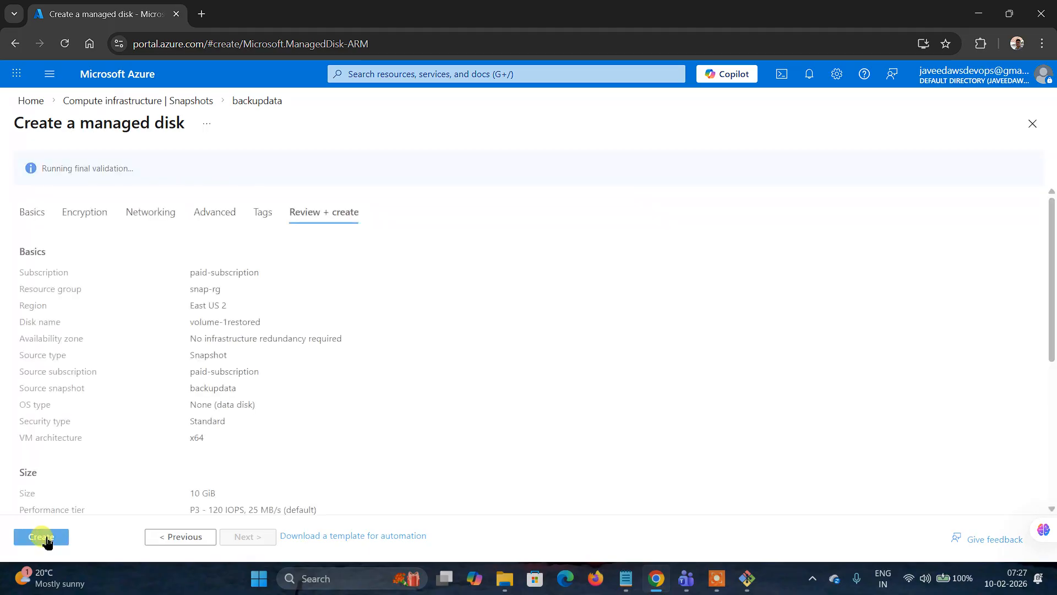
pyautogui.click(42, 537)
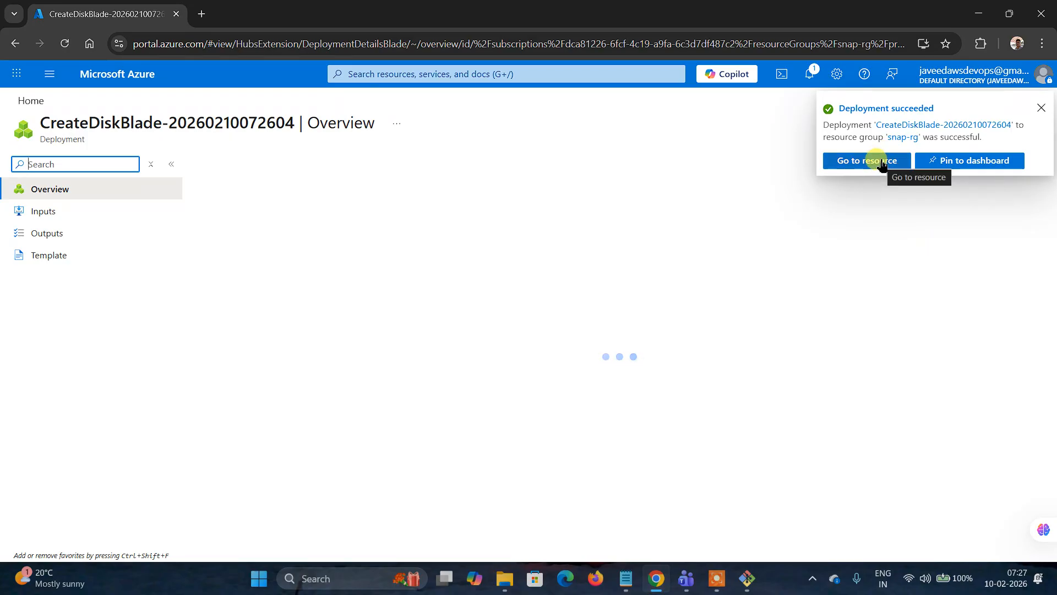
# Switch to the VM's Git Bash terminal session and move up to the parent directory with cd ..
pyautogui.click(749, 579)
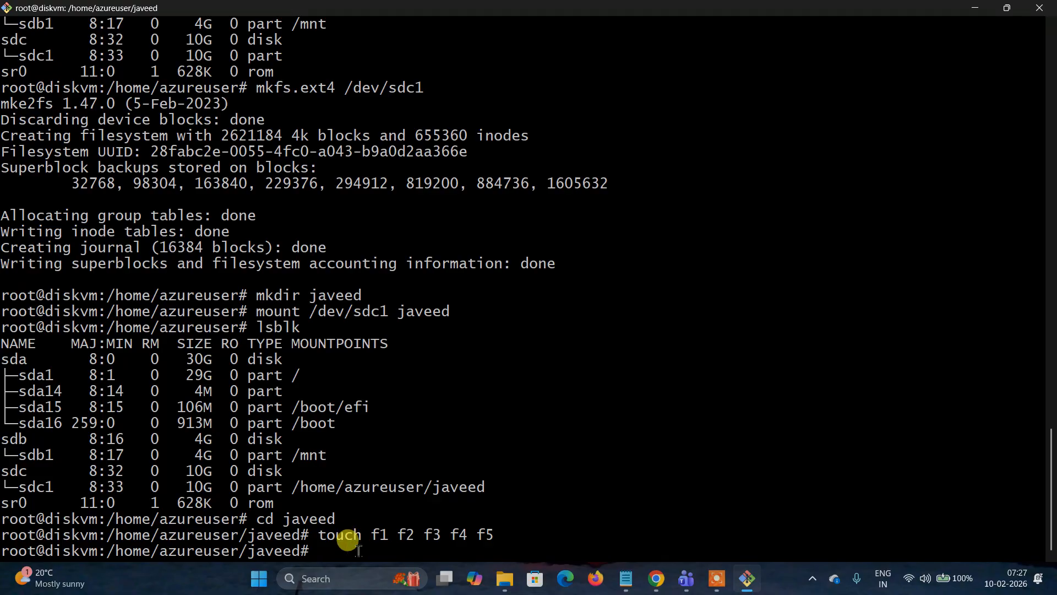
pyautogui.press('Up')
pyautogui.press('Up')
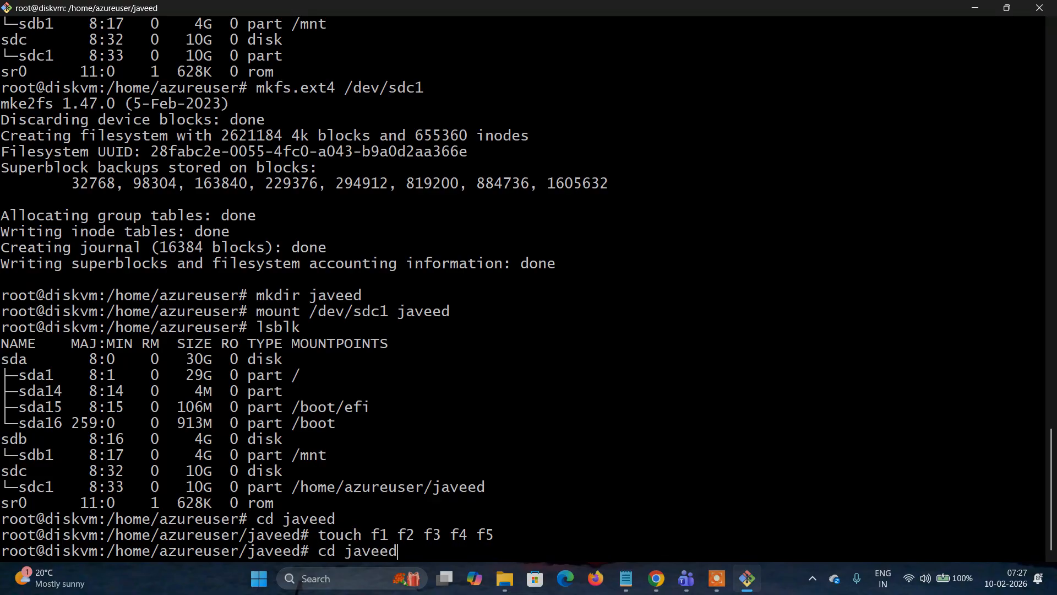
pyautogui.press('BackSpace')
pyautogui.press('BackSpace')
pyautogui.press('BackSpace')
pyautogui.press('BackSpace')
pyautogui.press('BackSpace')
pyautogui.press('BackSpace')
pyautogui.press('BackSpace')
pyautogui.press('BackSpace')
pyautogui.press('BackSpace')
pyautogui.write('cd ..')
pyautogui.press('Return')
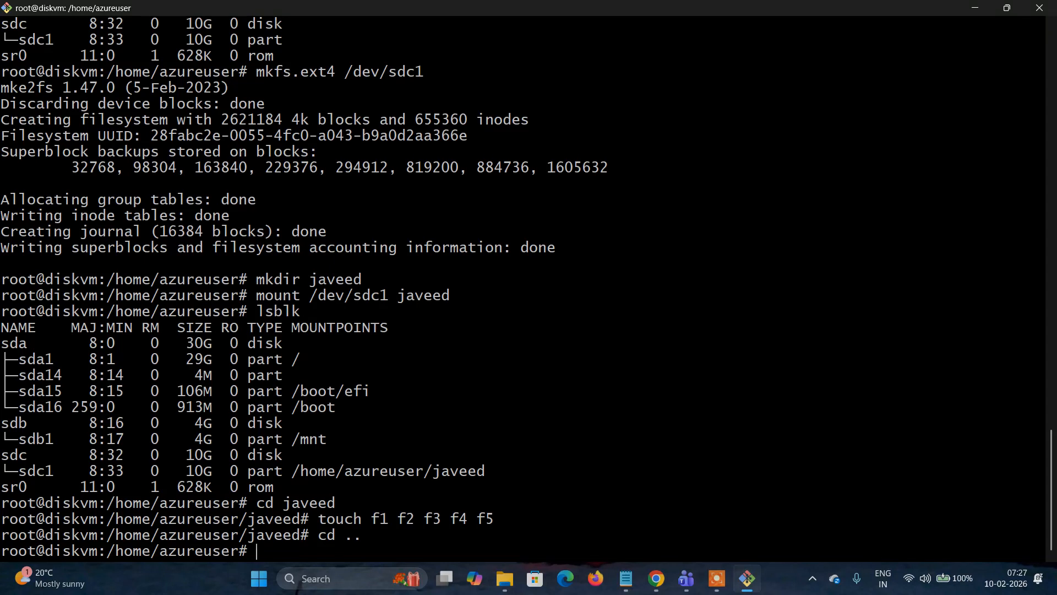
# List the VM's block devices with lsblk to check the disks before reattaching.
pyautogui.write('lsblk')
pyautogui.press('Return')
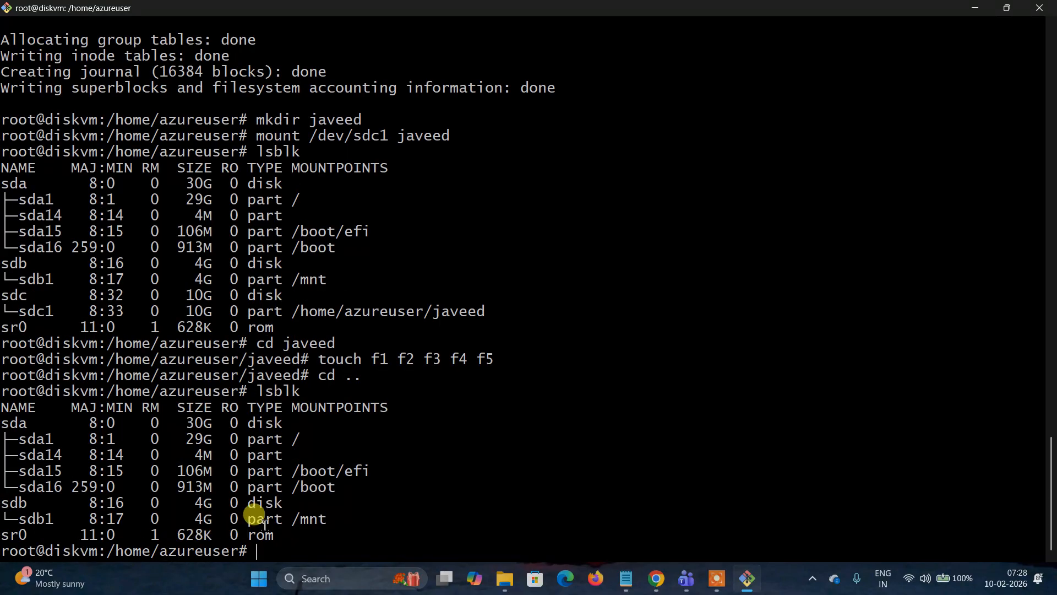
pyautogui.click(971, 9)
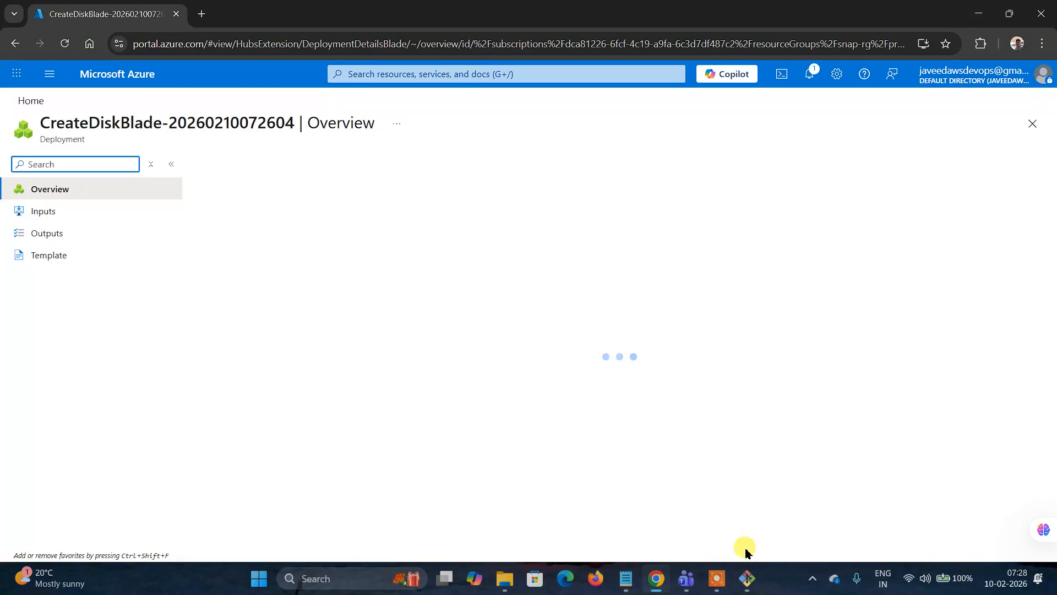
pyautogui.click(755, 581)
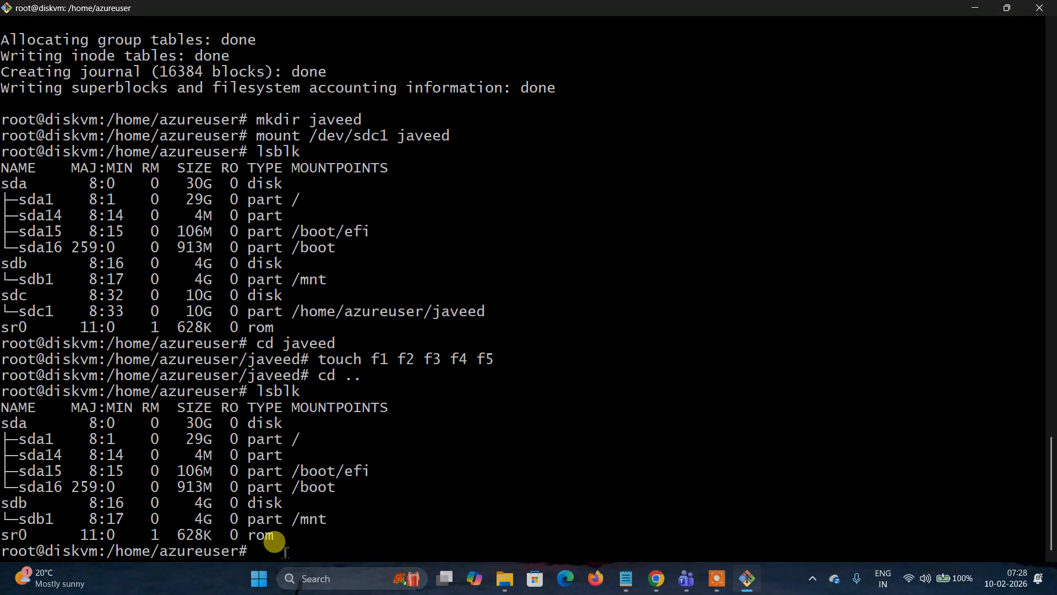
# Switch back to the Azure portal in Chrome and open the disk settings of the diskvm virtual machine.
pyautogui.click(664, 580)
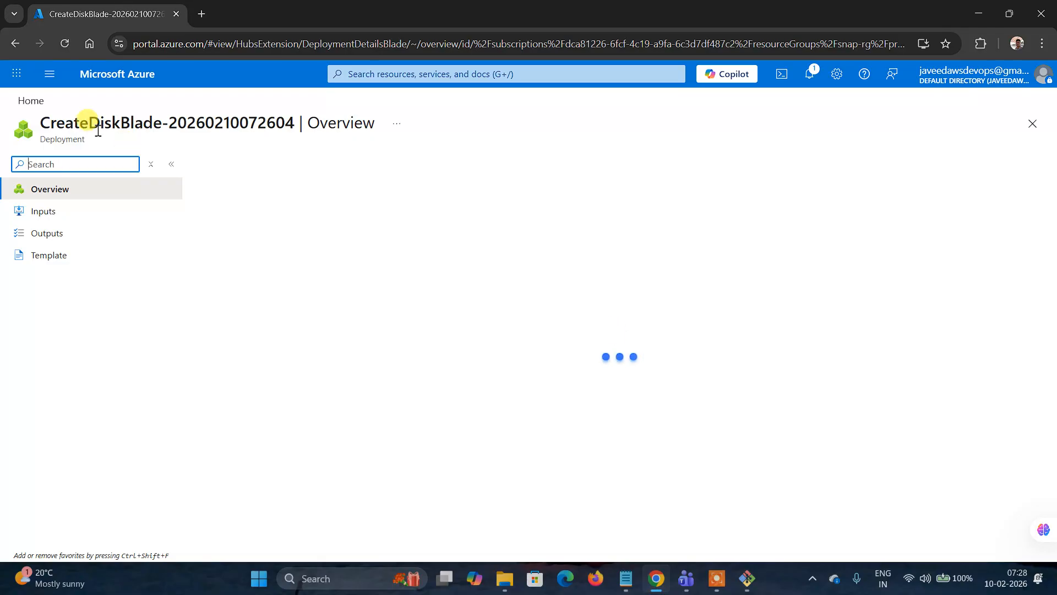
pyautogui.click(36, 108)
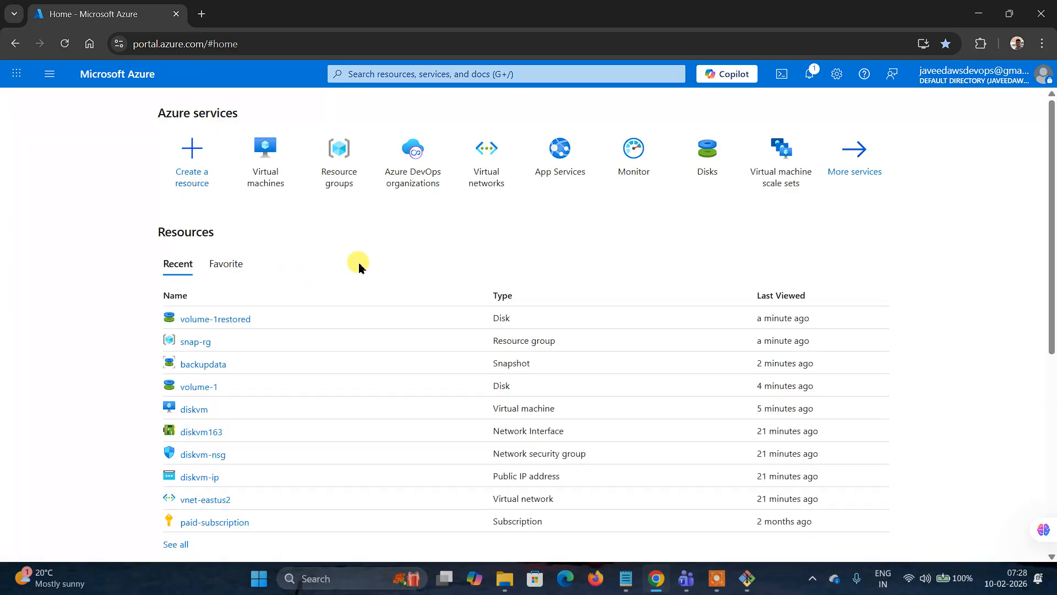
pyautogui.click(267, 159)
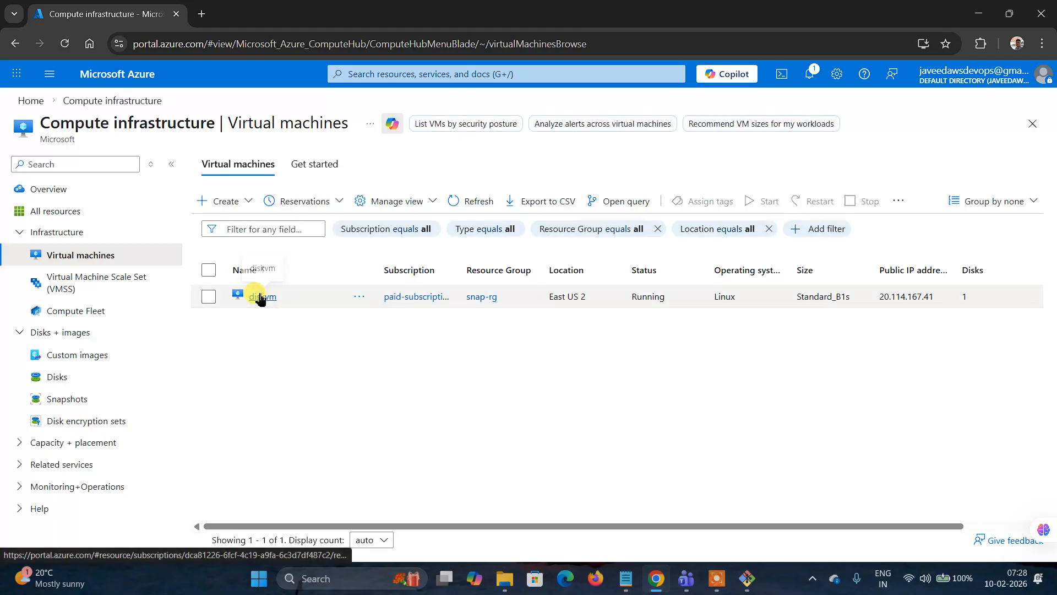
pyautogui.click(260, 297)
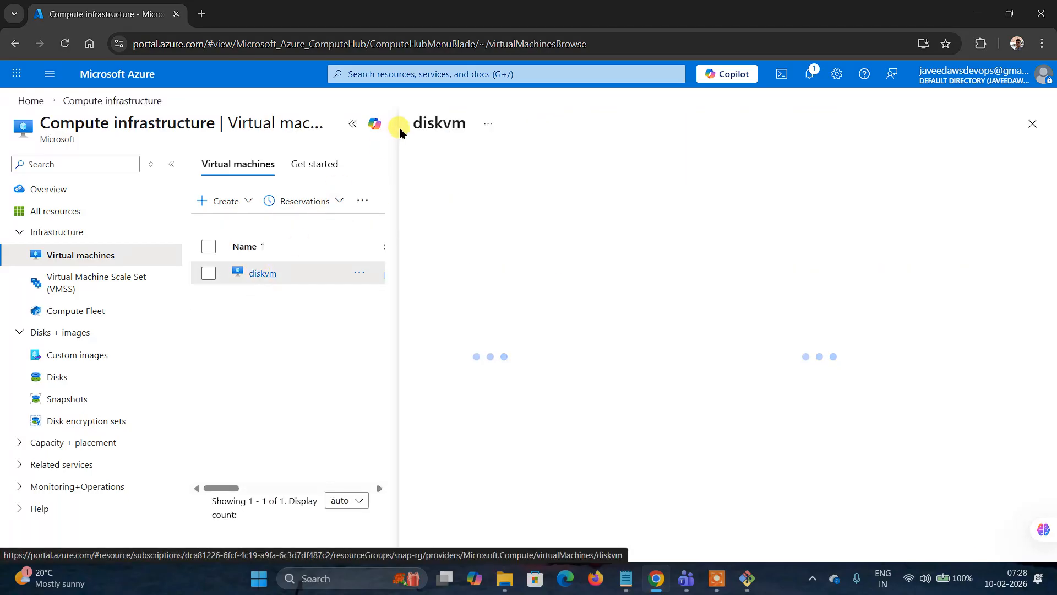
pyautogui.click(354, 123)
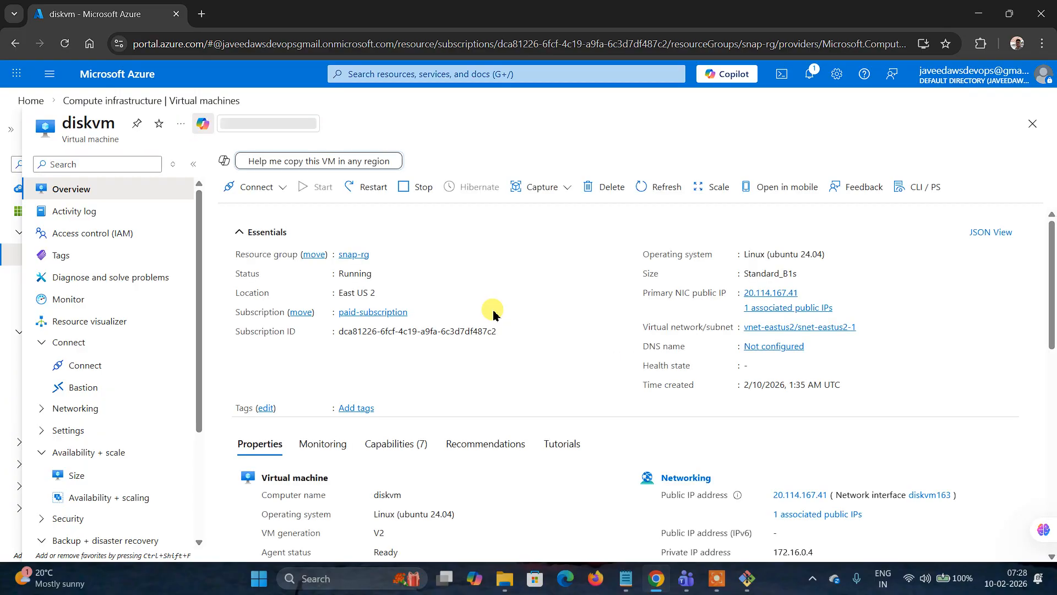
pyautogui.scroll(-8, 986, 308)
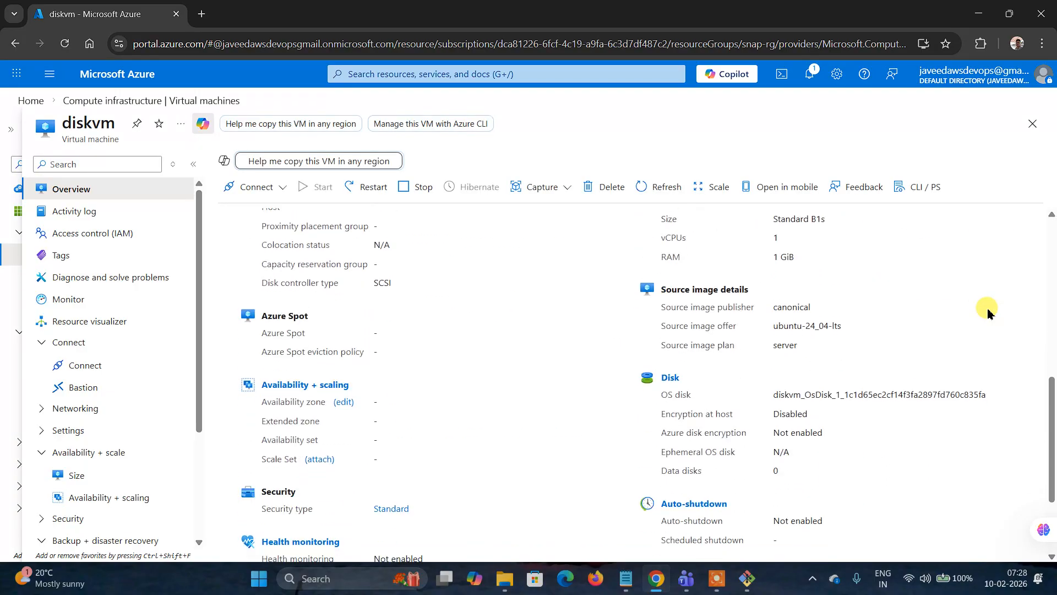
pyautogui.click(670, 377)
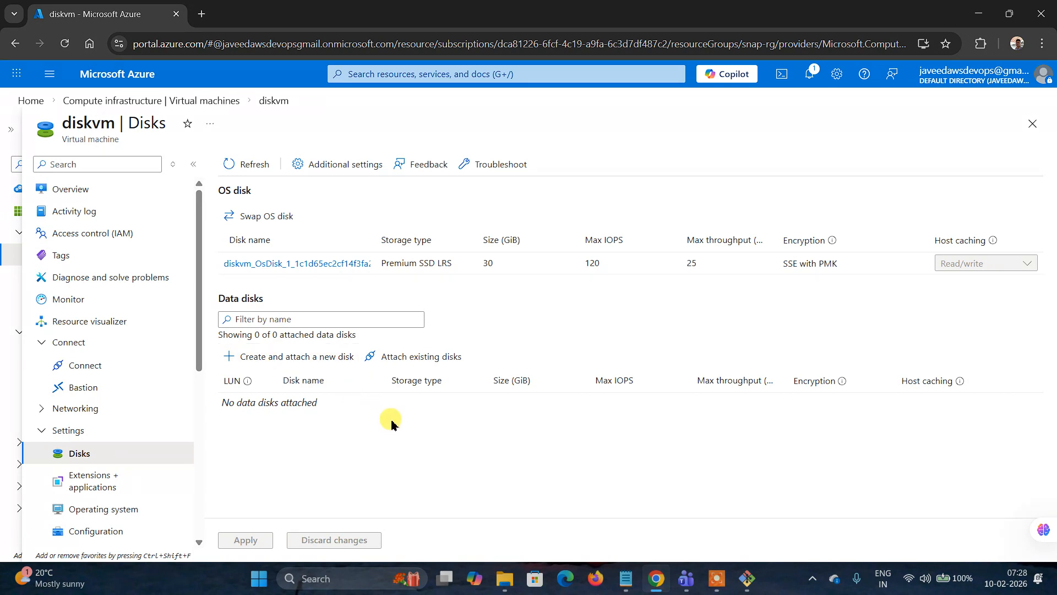
# Attach the existing disk volume-1restored to diskvm as a data disk at LUN 0 and apply the change.
pyautogui.click(412, 365)
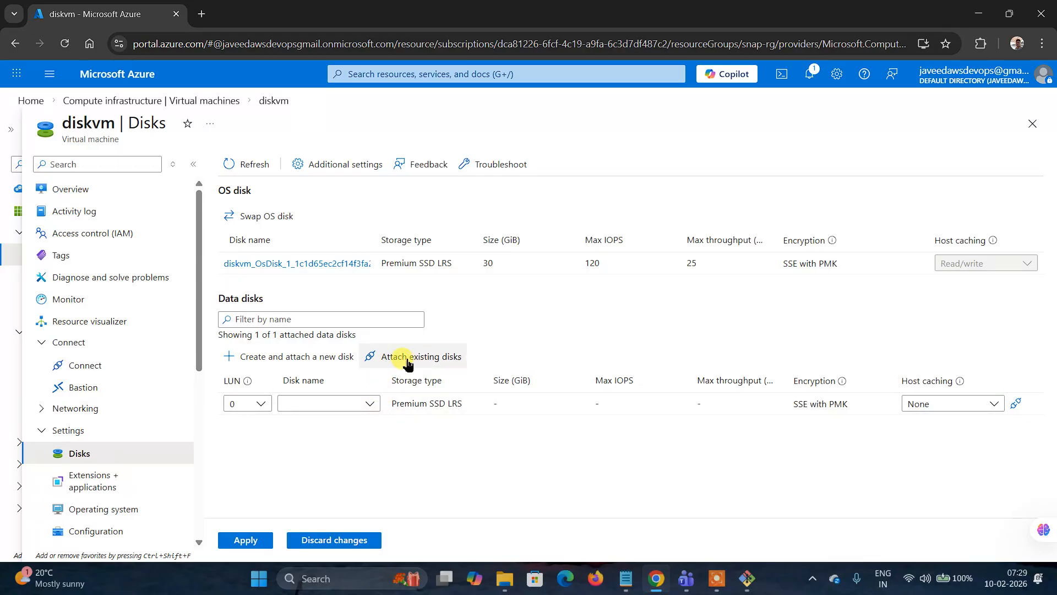
pyautogui.click(370, 404)
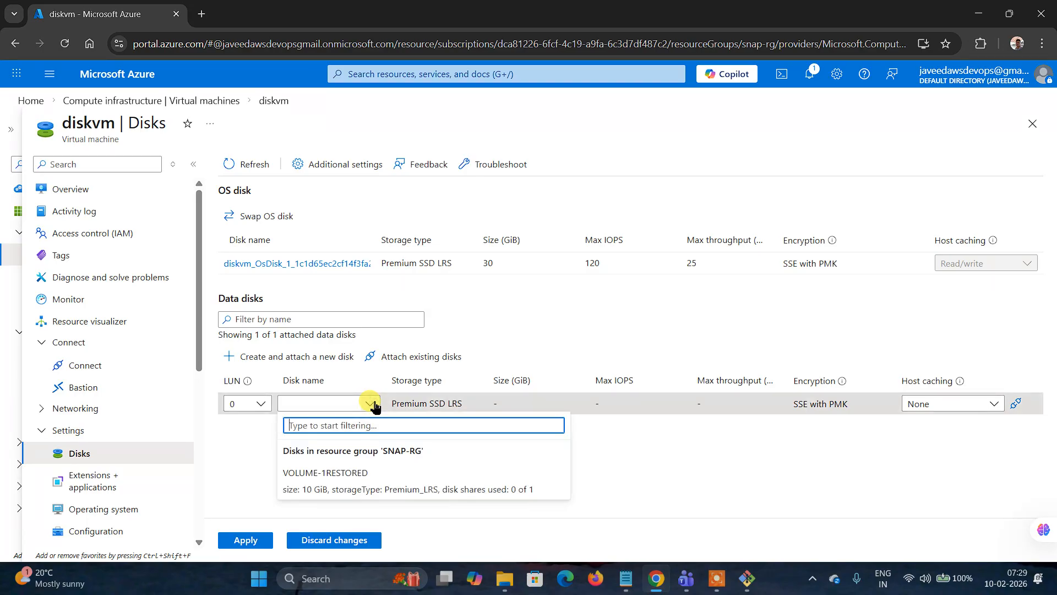
pyautogui.click(347, 477)
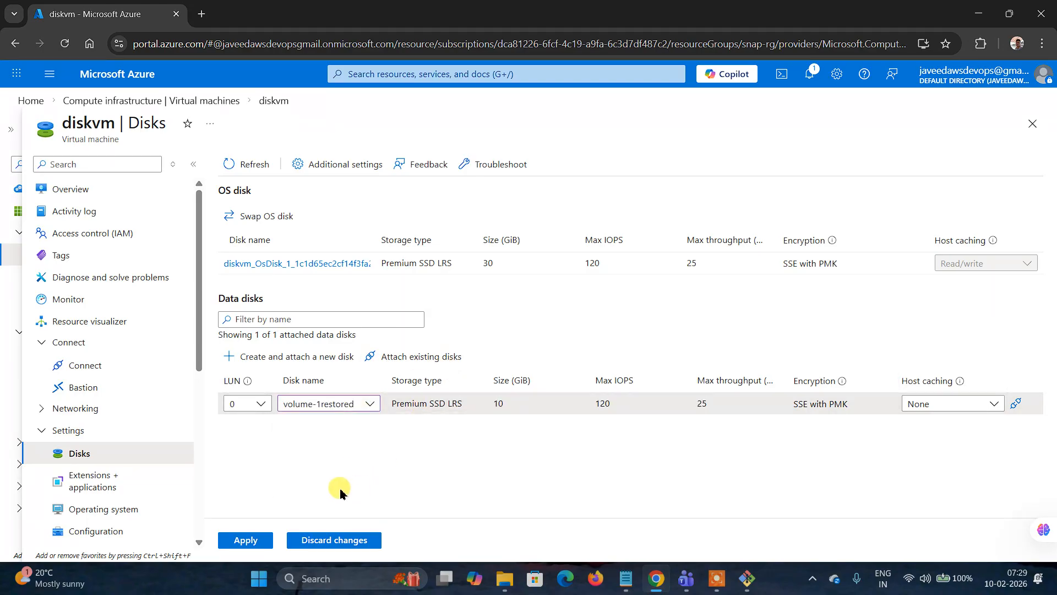
pyautogui.click(247, 539)
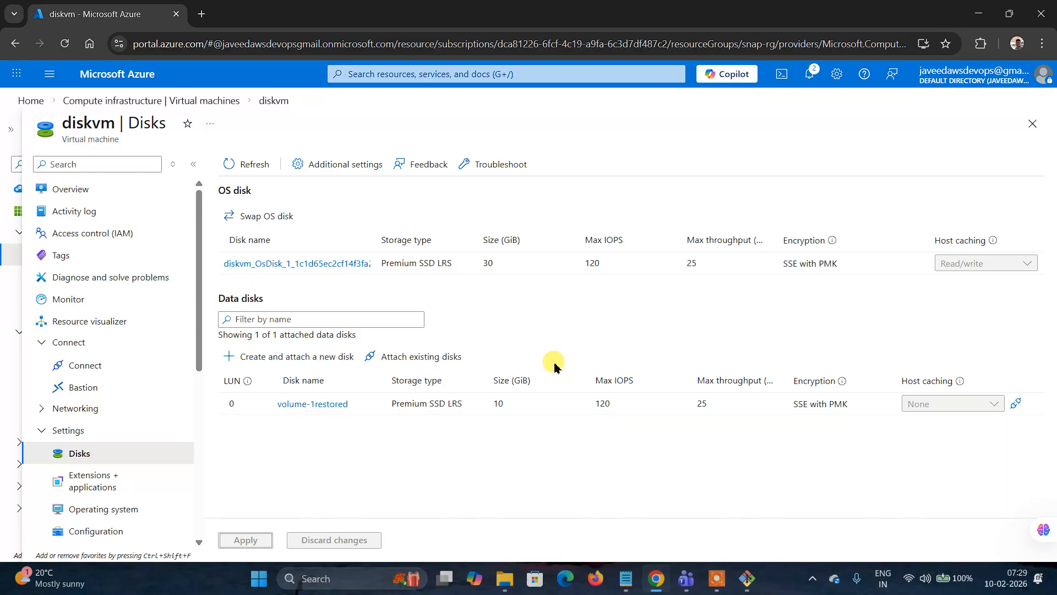
# Switch to the terminal, list the block devices again with lsblk, and examine the newly attached disk's entries.
pyautogui.click(747, 578)
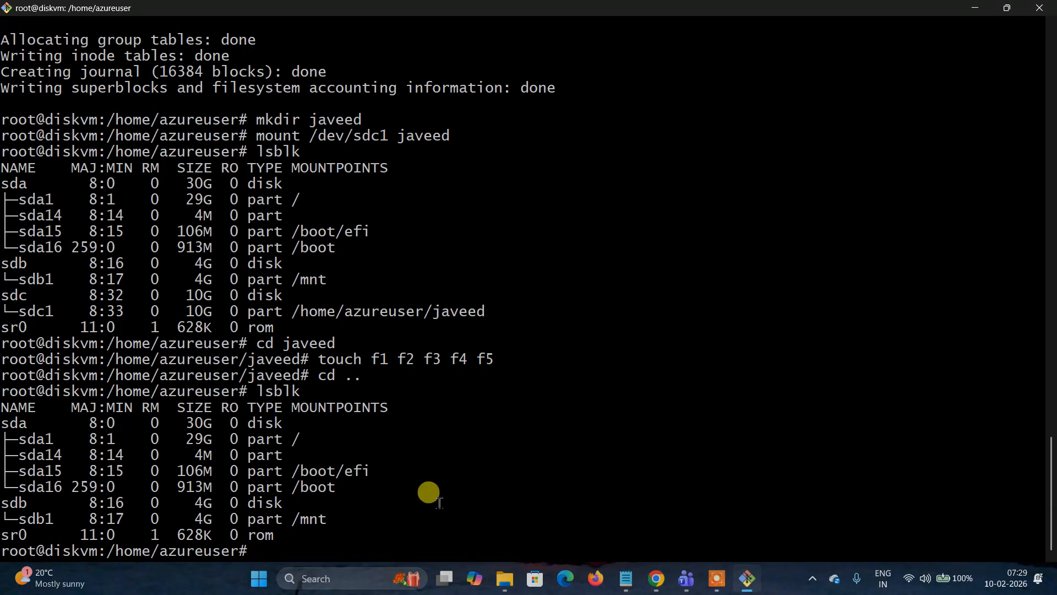
pyautogui.press('Up')
pyautogui.press('Return')
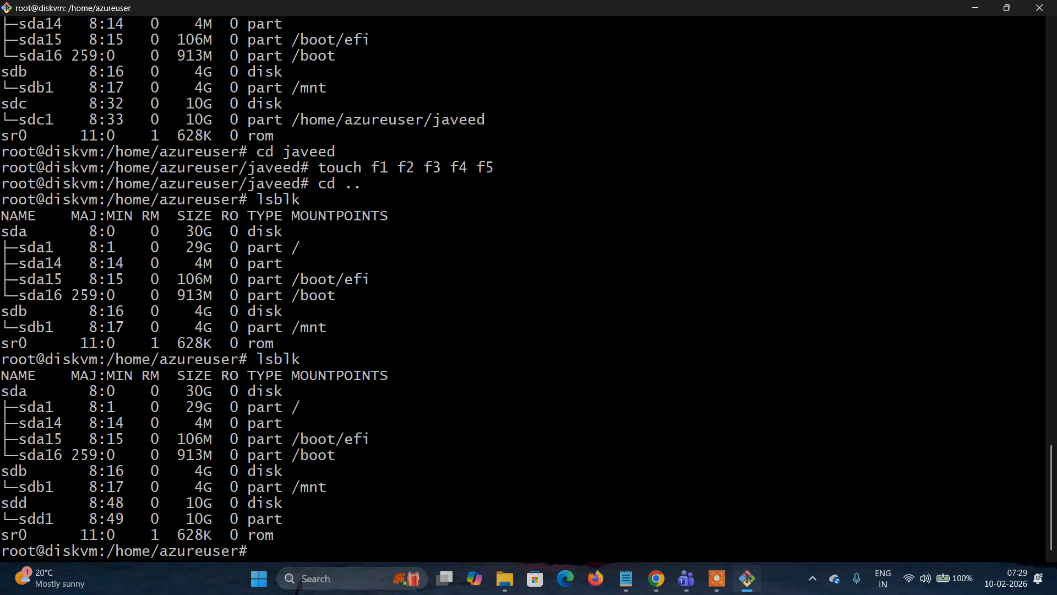
pyautogui.moveTo(4, 500); pyautogui.dragTo(299, 518)
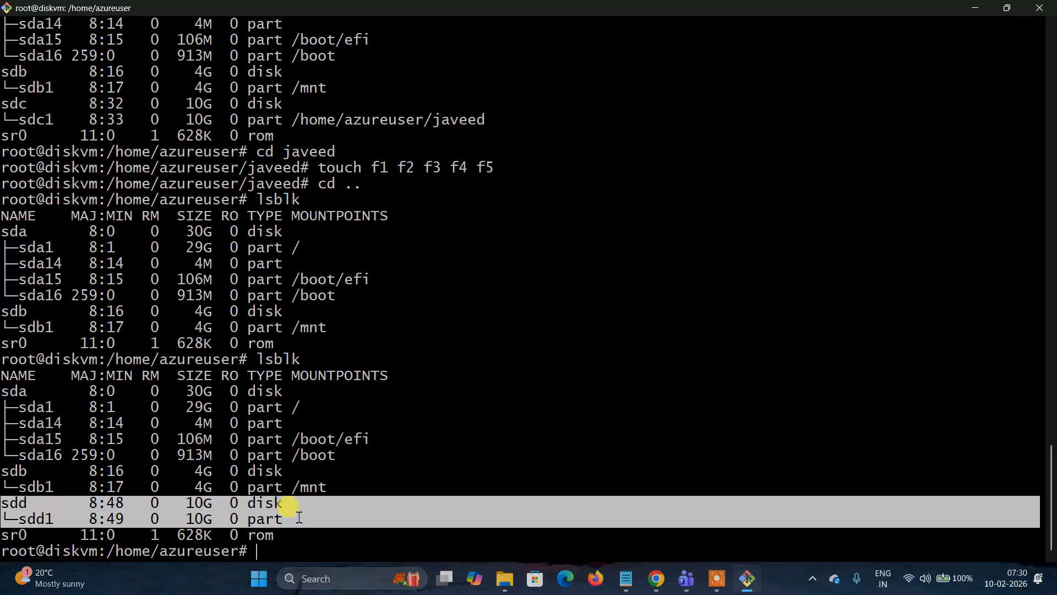
pyautogui.click(299, 517)
# List the contents of /home/azureuser and mount /dev/sdd1 on the existing directory there.
pyautogui.write('ls')
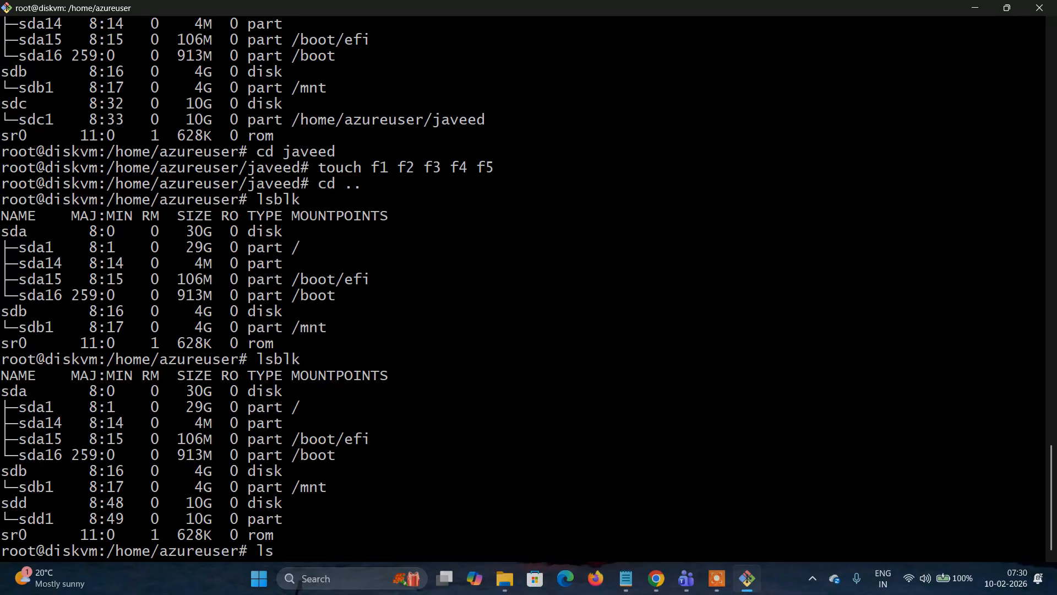
pyautogui.press('Return')
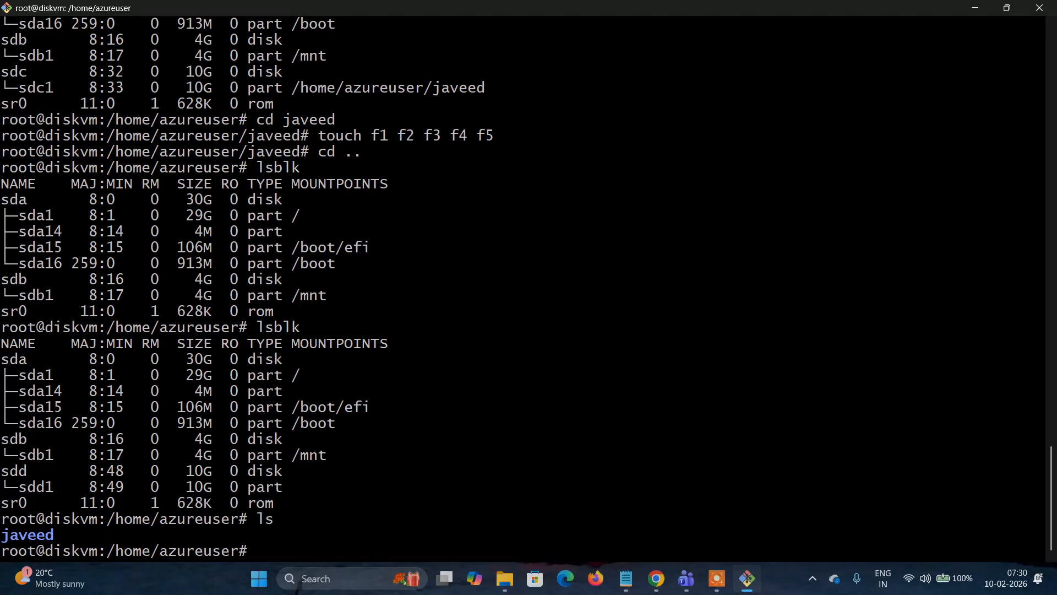
pyautogui.write('mount /dev/')
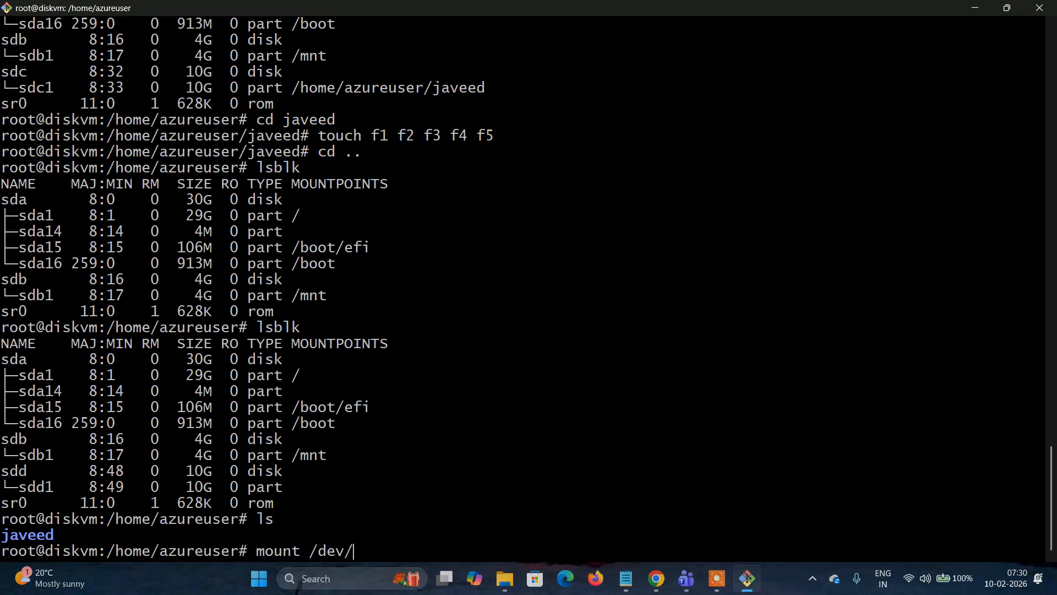
pyautogui.write('sdd1 javeed')
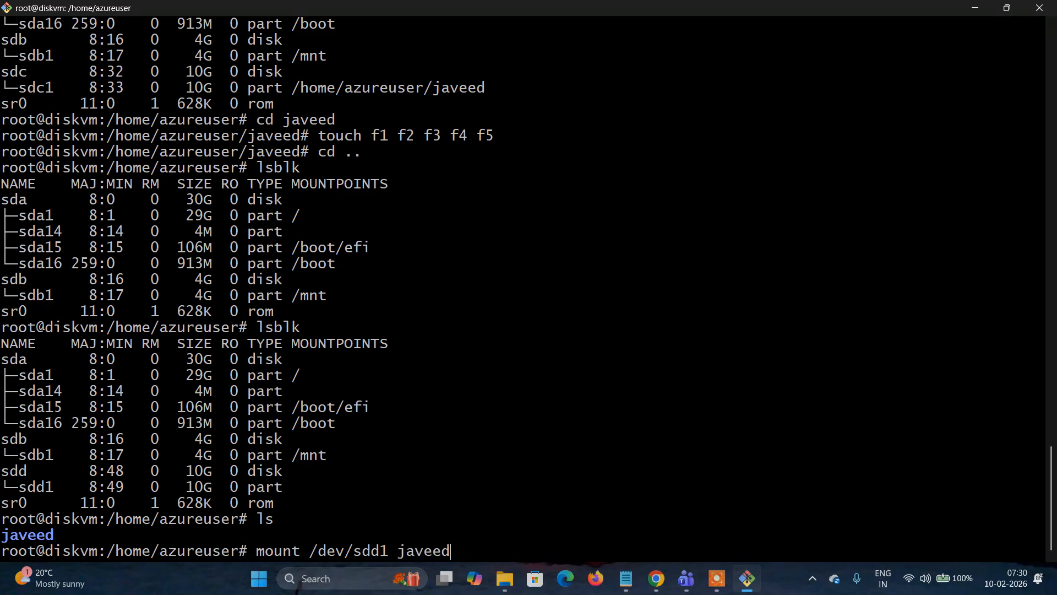
pyautogui.press('Return')
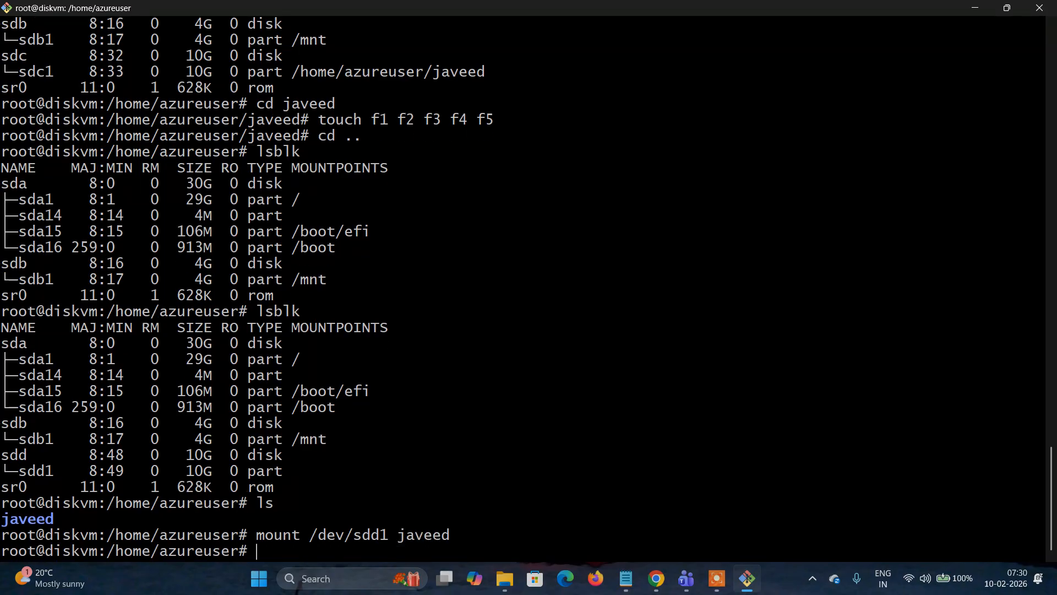
# Change into the mounted directory and list its files with ls to check the restored data.
pyautogui.write('cd javeed')
pyautogui.press('Return')
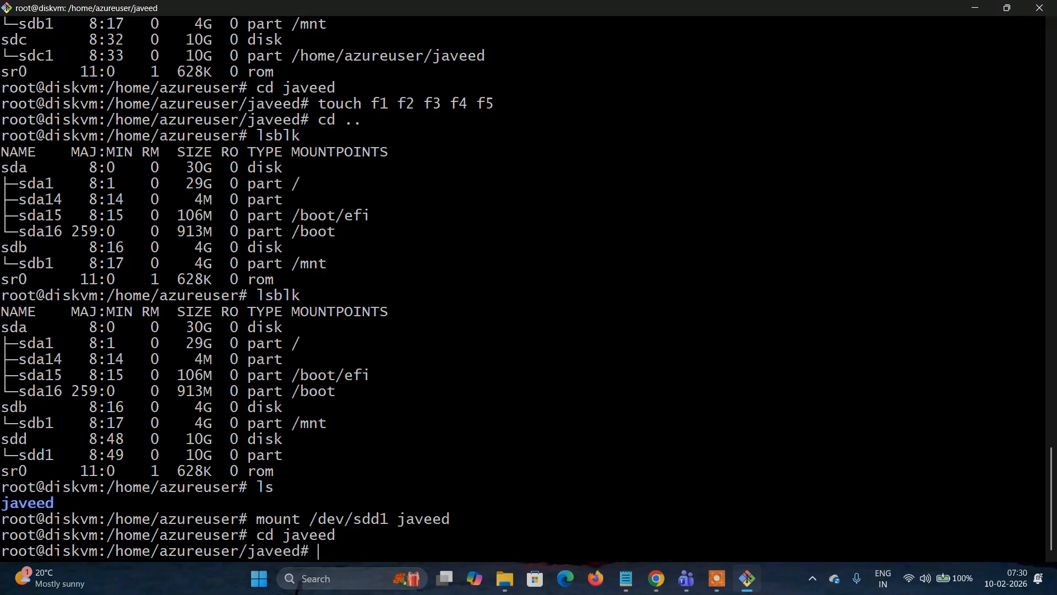
pyautogui.write('ls')
pyautogui.press('Return')
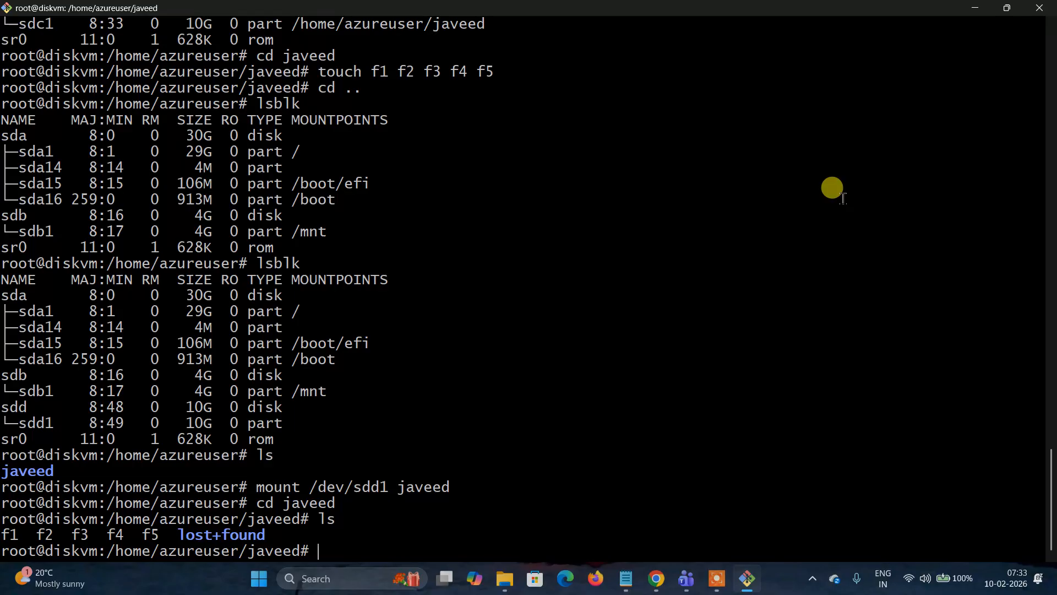
# Switch from the terminal to the Azure portal and open the full-width overview of virtual machine diskvm.
pyautogui.click(975, 8)
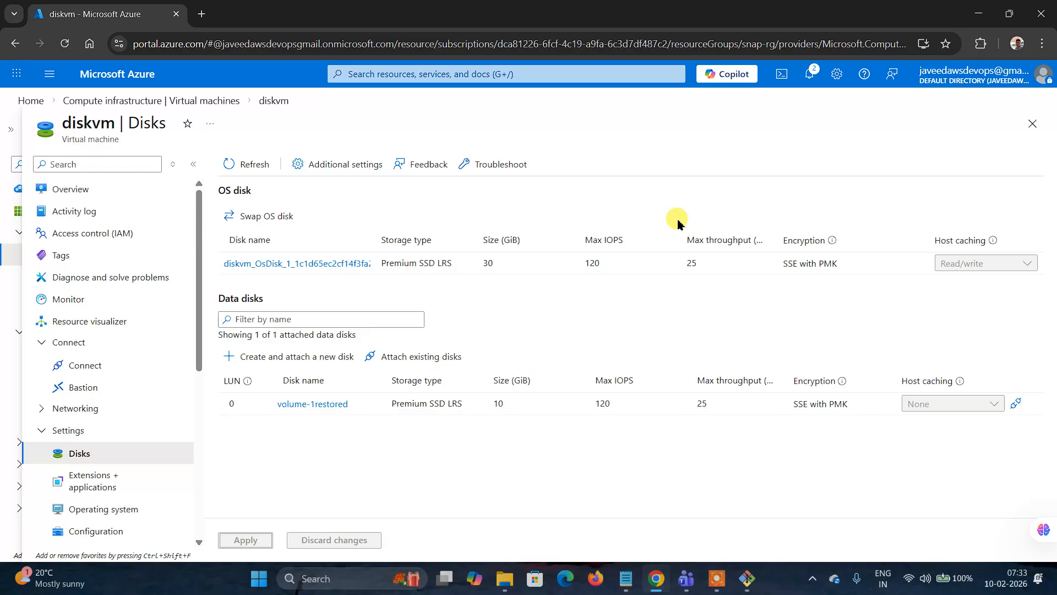
pyautogui.click(30, 101)
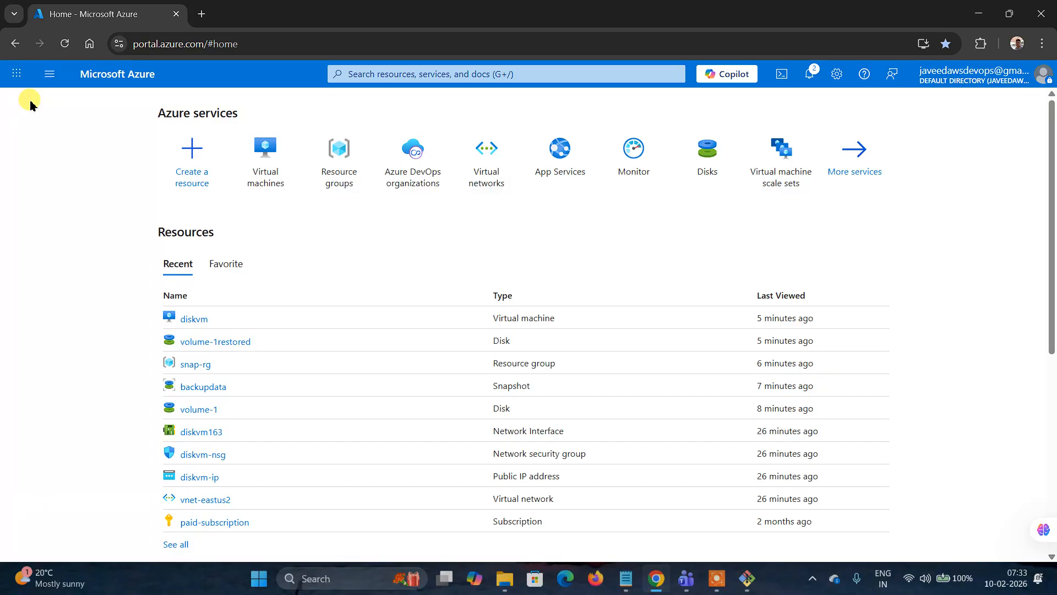
pyautogui.click(257, 152)
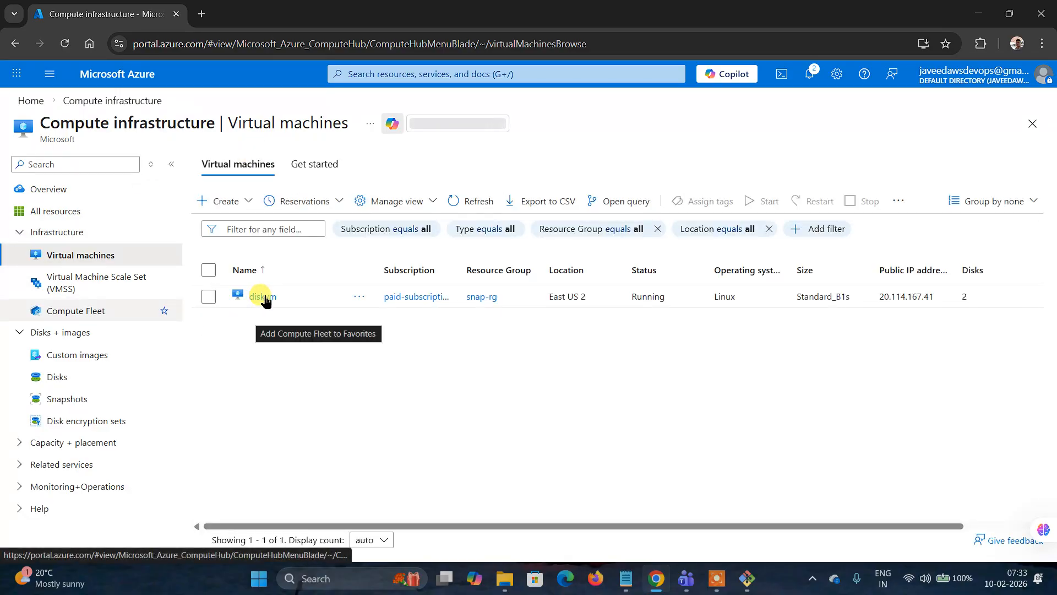
pyautogui.click(264, 297)
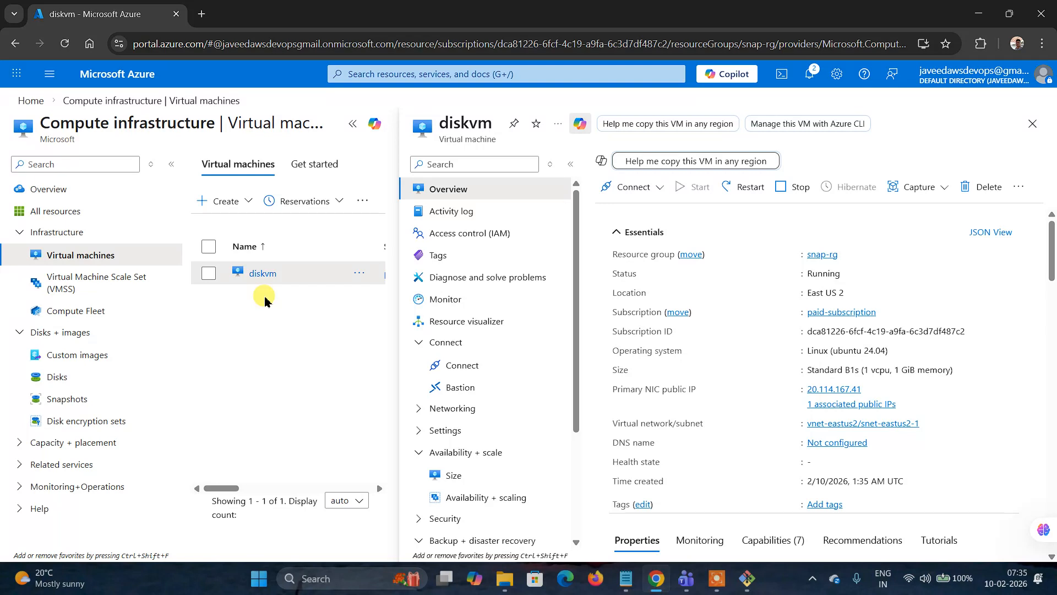
pyautogui.click(352, 124)
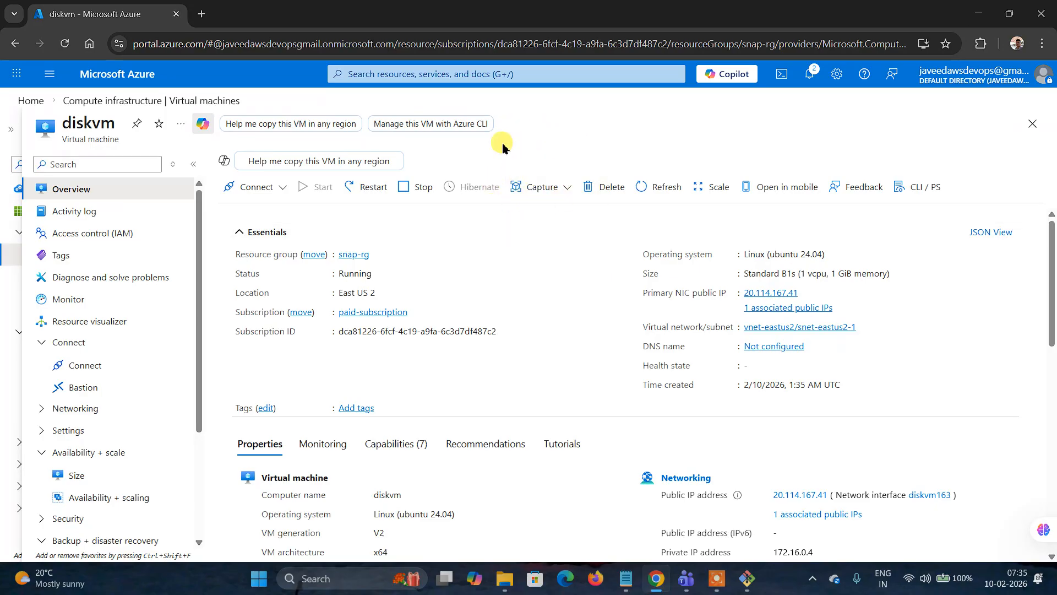
# Start capturing an image of diskvm and review the project, instance and gallery settings in the form.
pyautogui.click(573, 190)
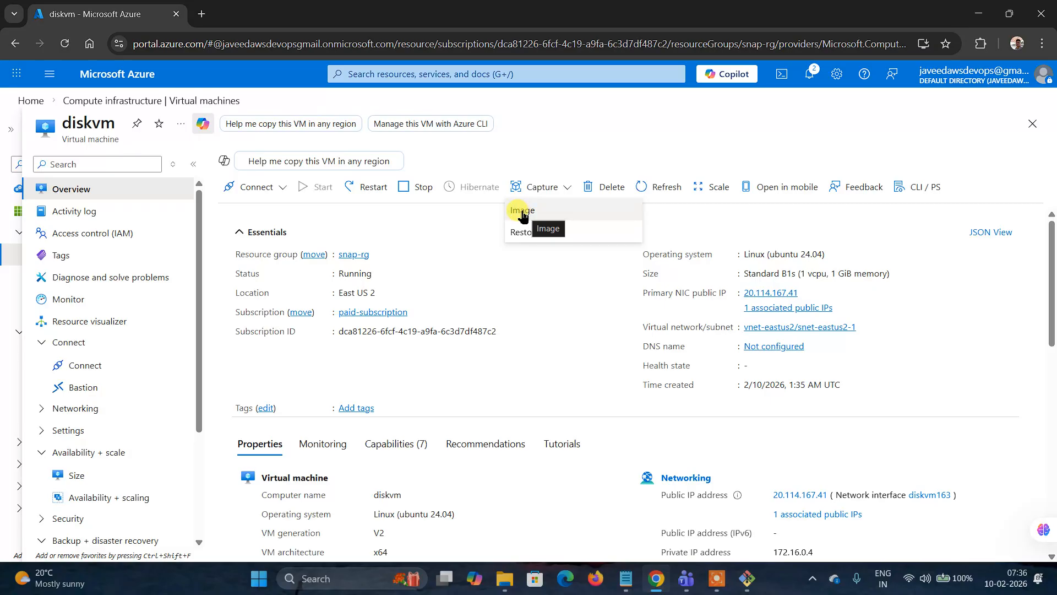
pyautogui.click(525, 212)
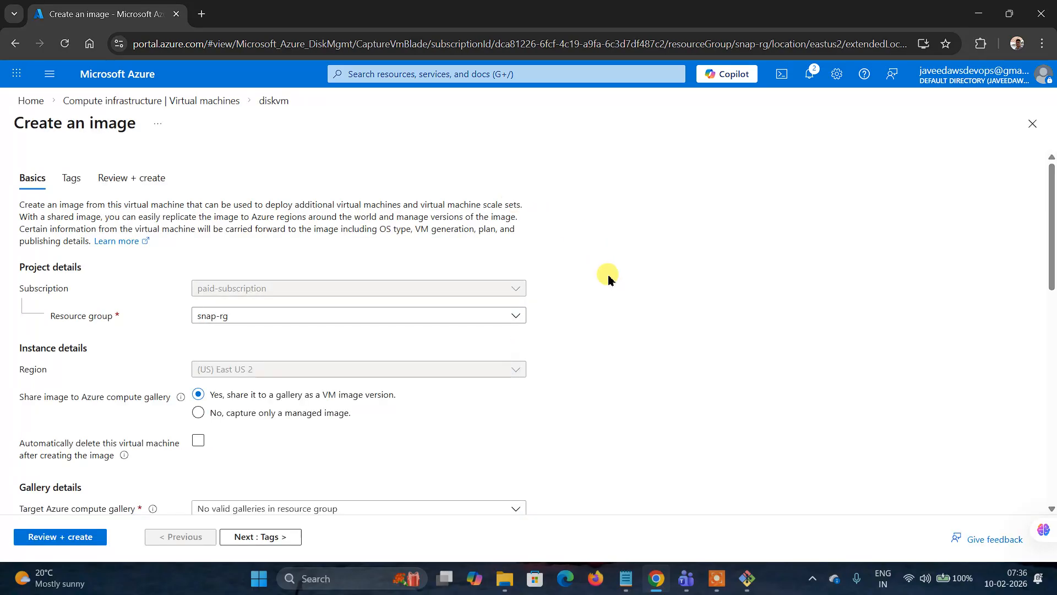
pyautogui.scroll(-1, 615, 289)
pyautogui.scroll(-1, 615, 289)
pyautogui.scroll(2, 615, 289)
pyautogui.scroll(-3, 615, 289)
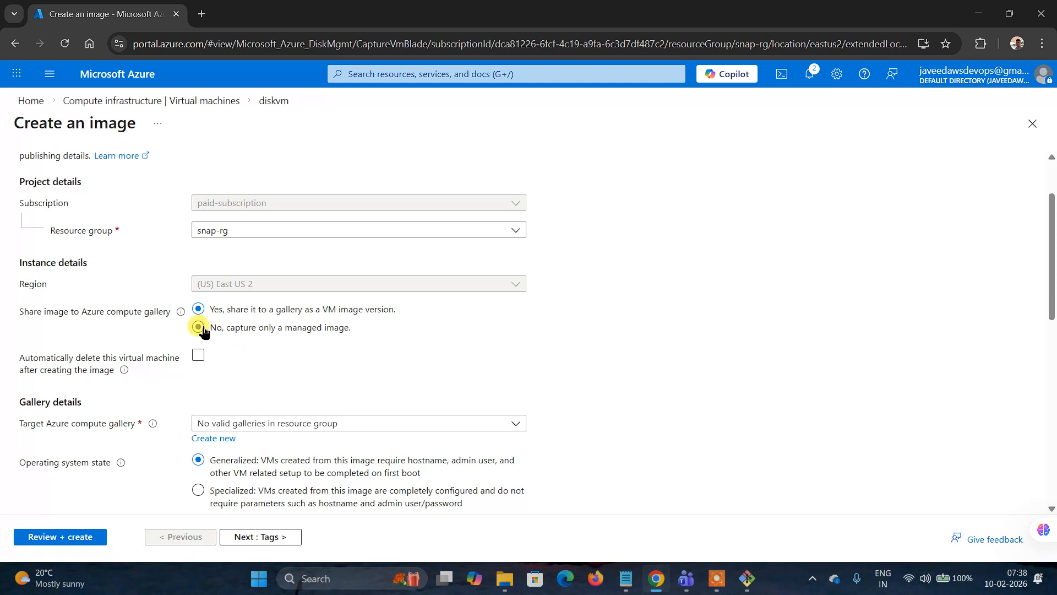
# Examine the automatic VM deletion option, the target gallery setting and the generalized and specialized operating system states.
pyautogui.click(198, 355)
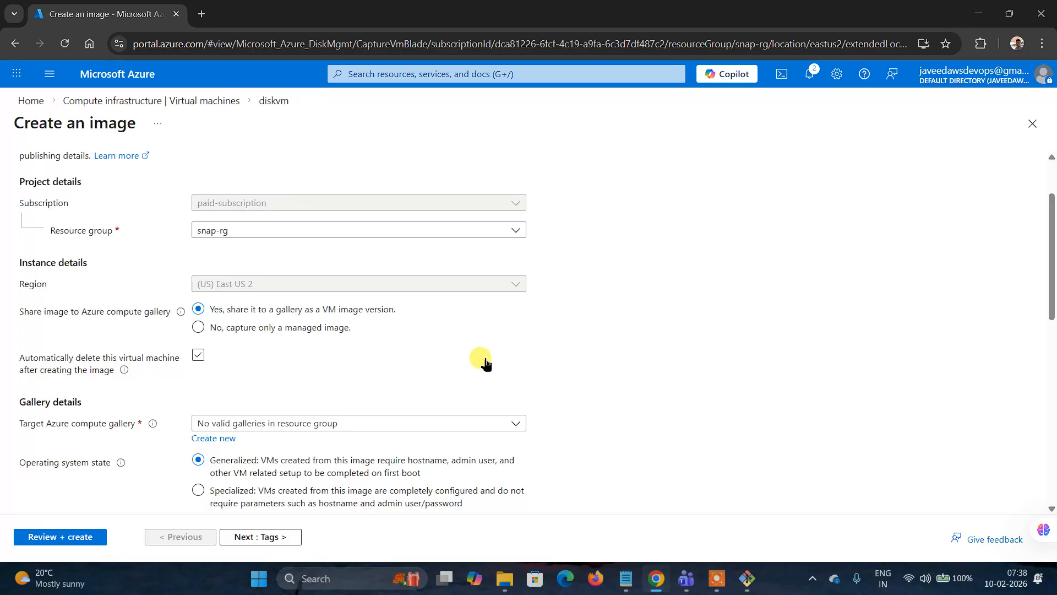
pyautogui.scroll(-2, 578, 395)
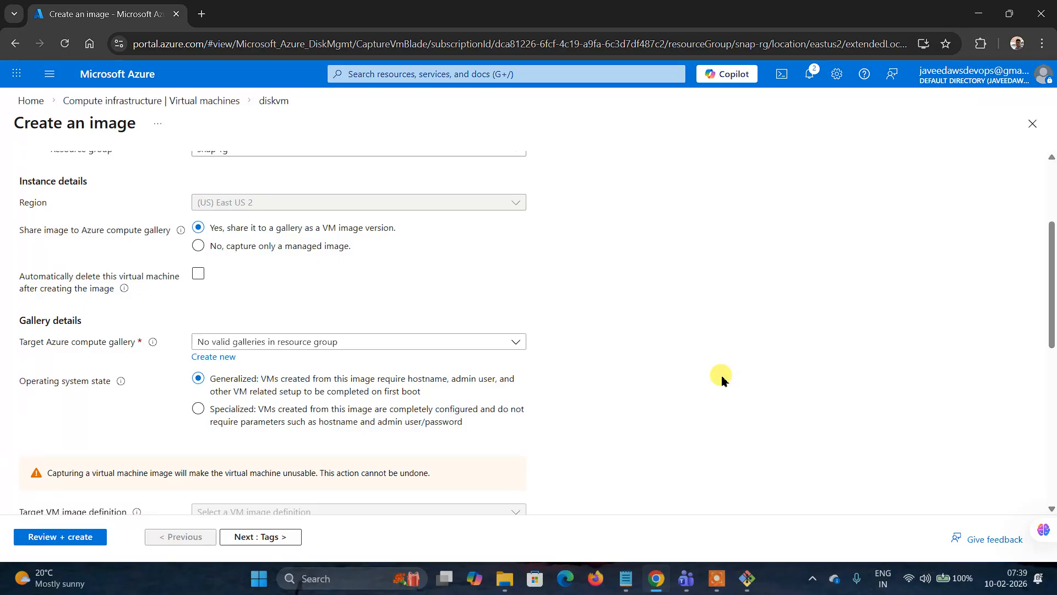
pyautogui.scroll(-1, 721, 380)
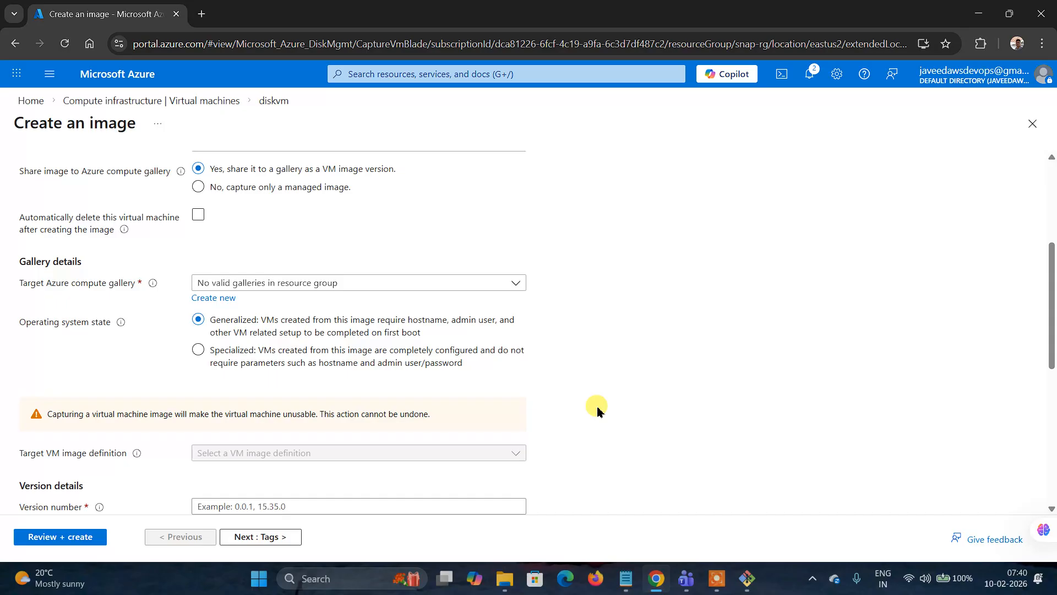
pyautogui.moveTo(336, 376); pyautogui.dragTo(480, 254)
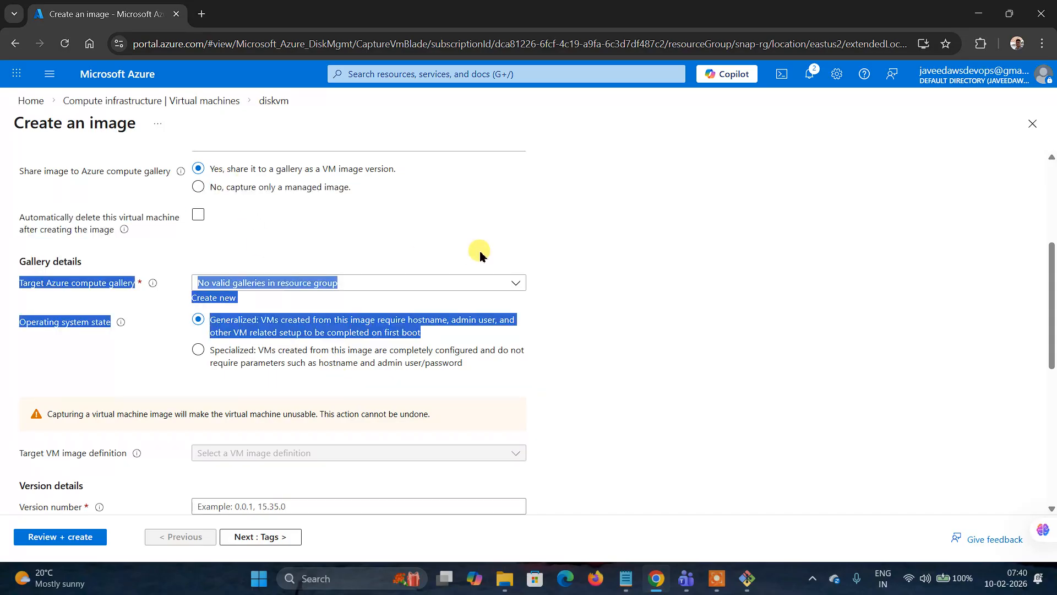
pyautogui.click(480, 255)
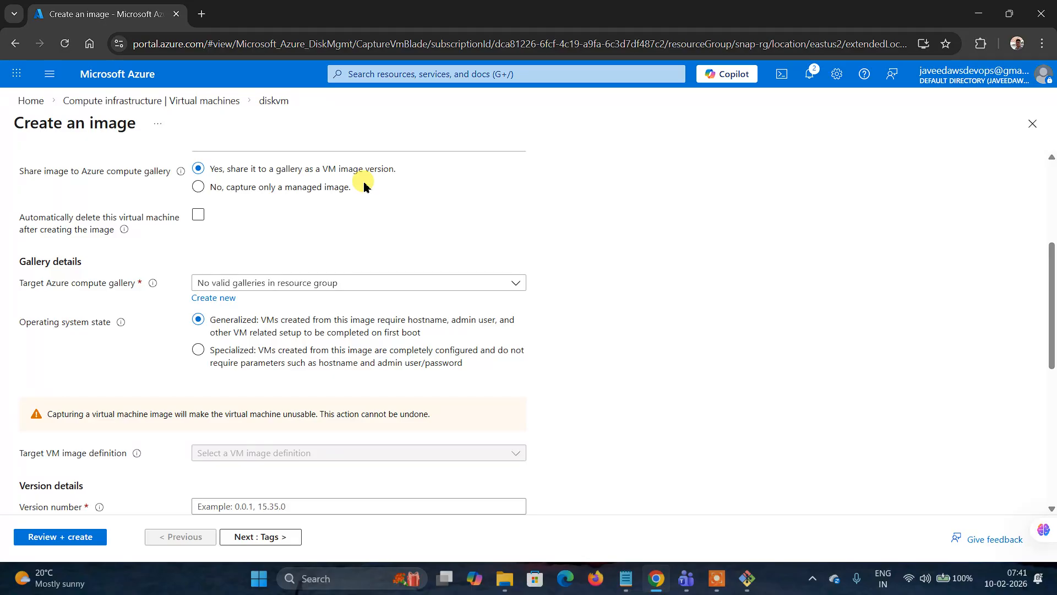
pyautogui.scroll(2, 528, 269)
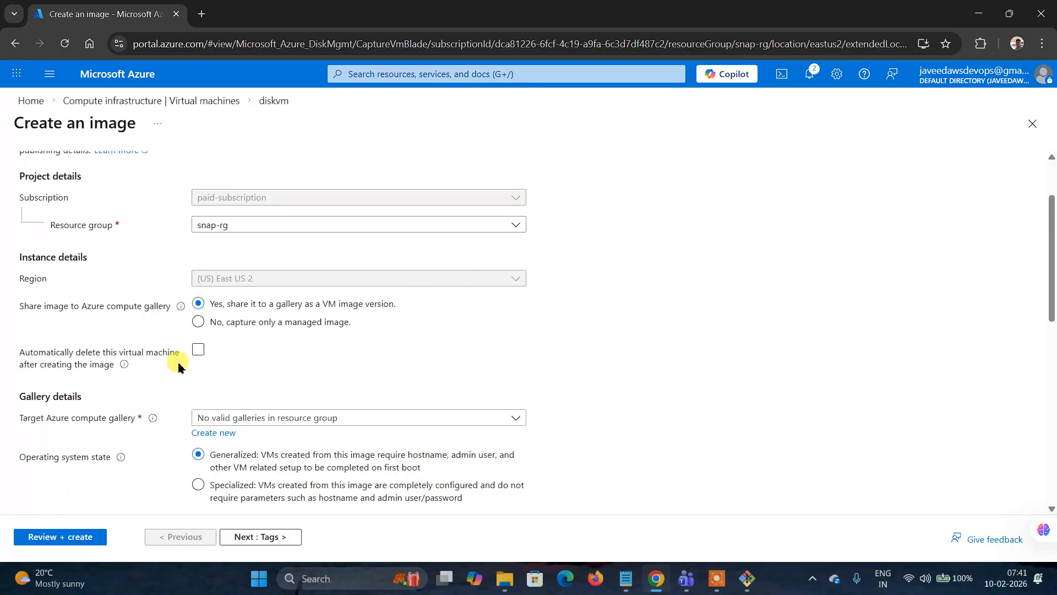
# Choose to capture only a managed image and enable automatic deletion of the virtual machine after creating the image.
pyautogui.click(199, 322)
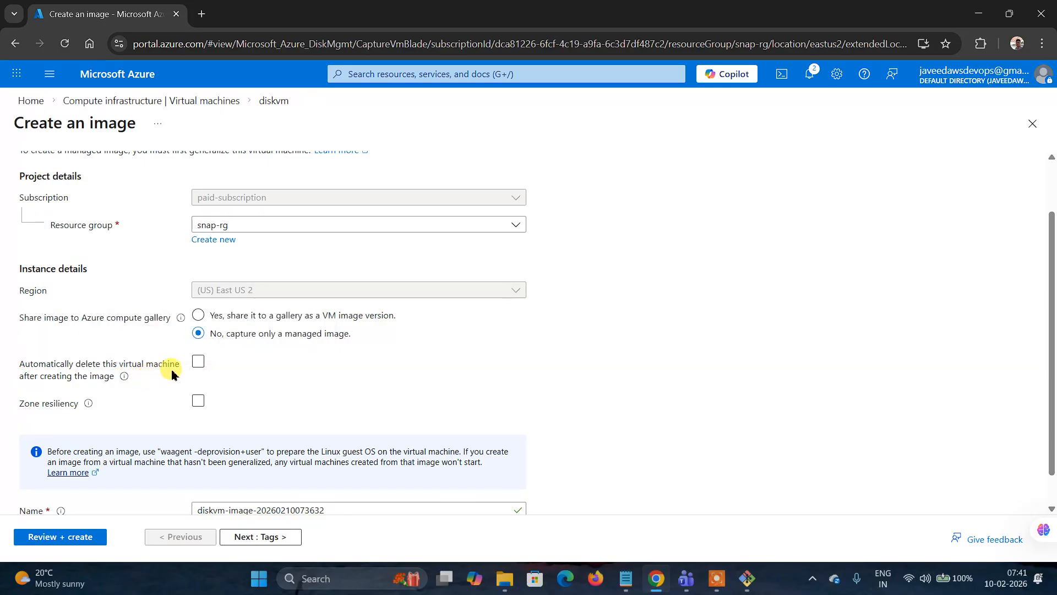
pyautogui.click(199, 363)
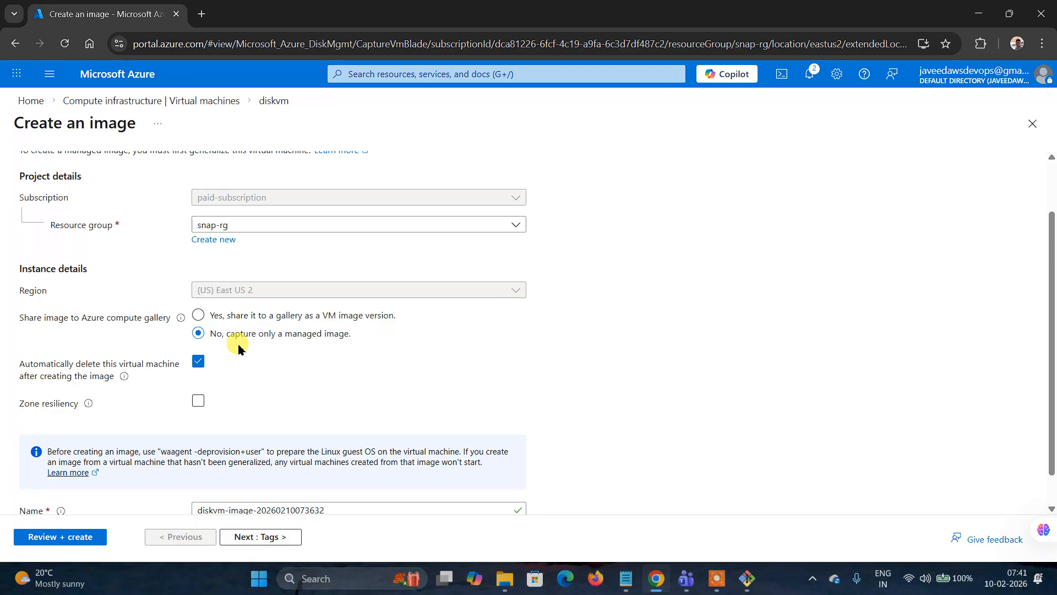
pyautogui.click(204, 362)
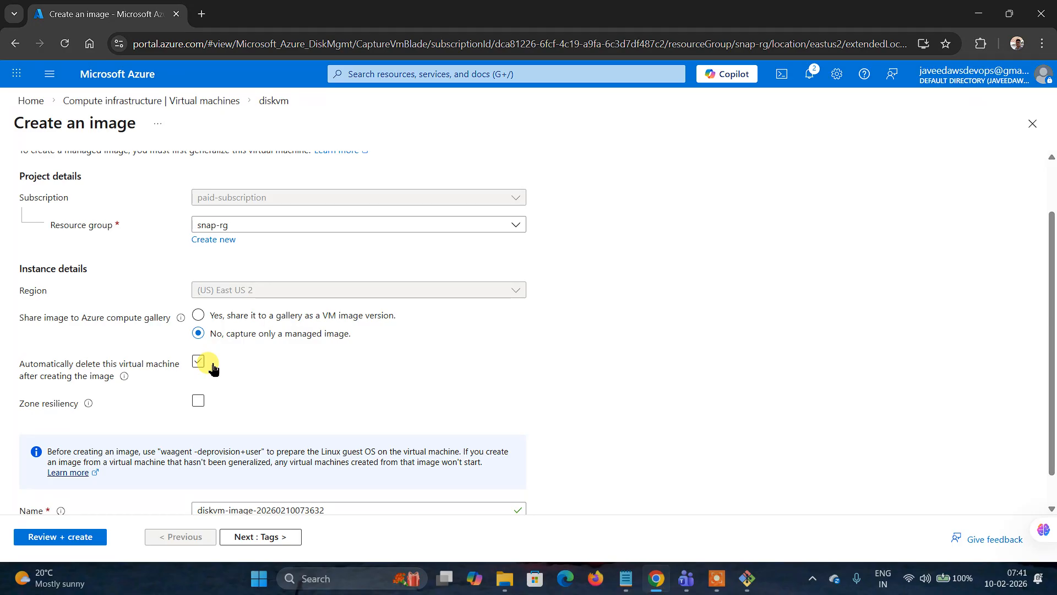
pyautogui.click(212, 366)
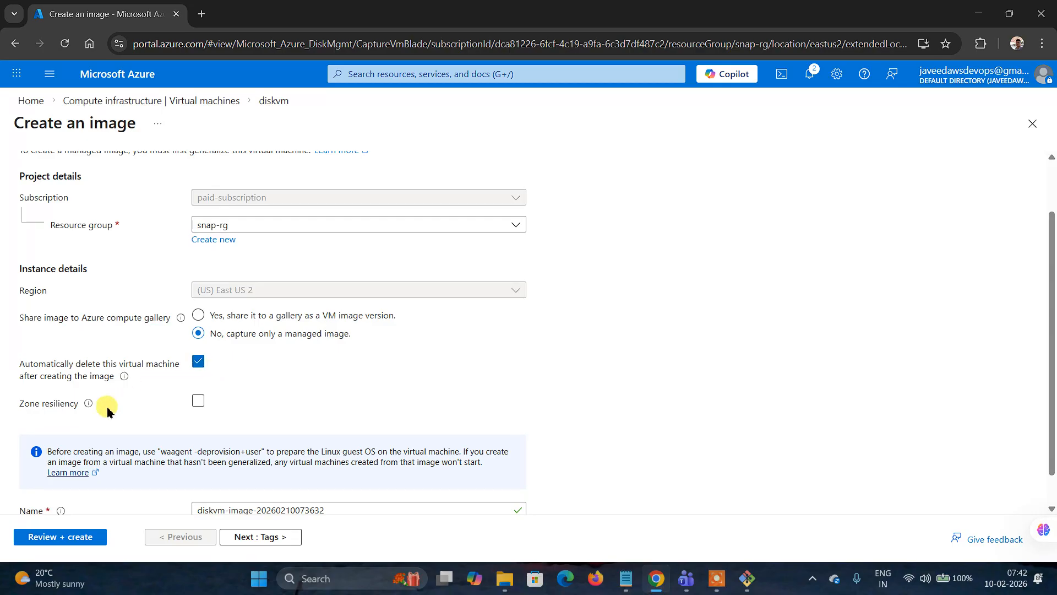
# Try zone resiliency with automatic VM deletion off, and return to automatic deletion on with zone resiliency off.
pyautogui.moveTo(91, 406)
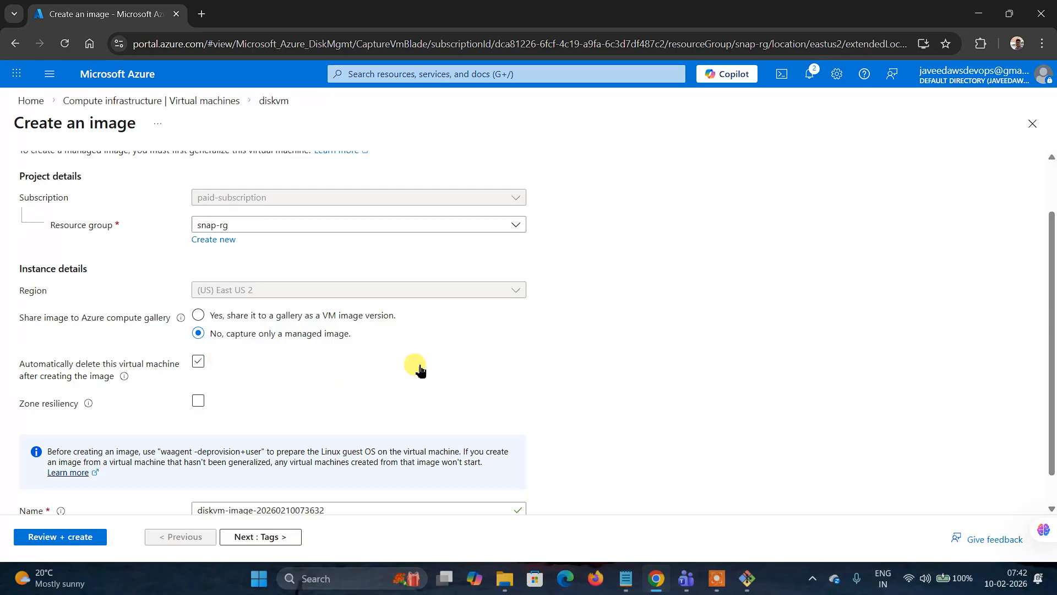
pyautogui.click(257, 365)
pyautogui.click(199, 400)
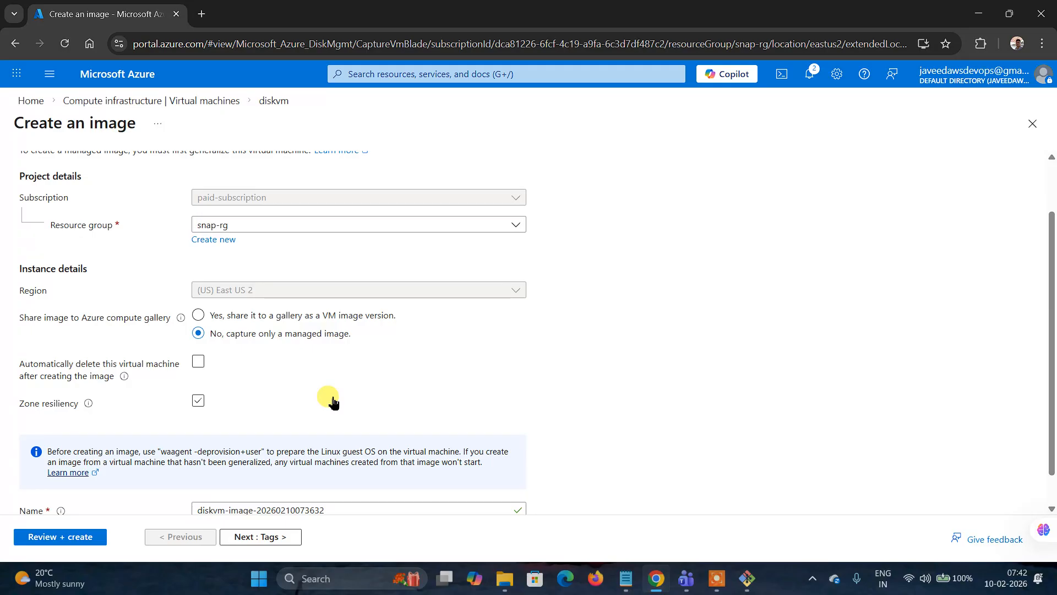
pyautogui.click(198, 362)
pyautogui.click(199, 362)
pyautogui.scroll(-1, 263, 370)
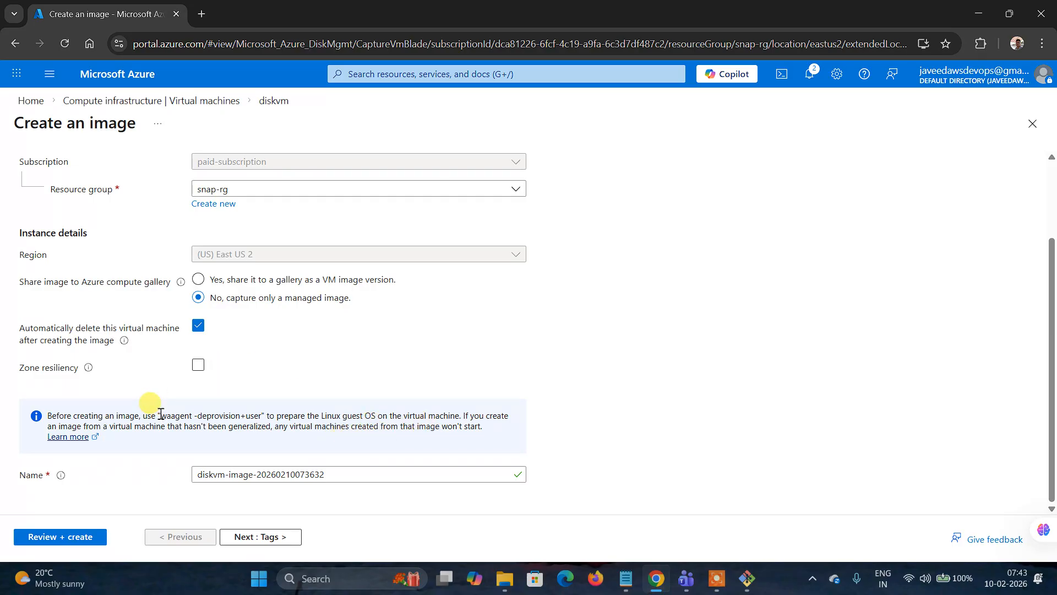
# Review and create the managed image of diskvm under its default name, and open the deployed image resource.
pyautogui.moveTo(160, 414); pyautogui.dragTo(265, 418)
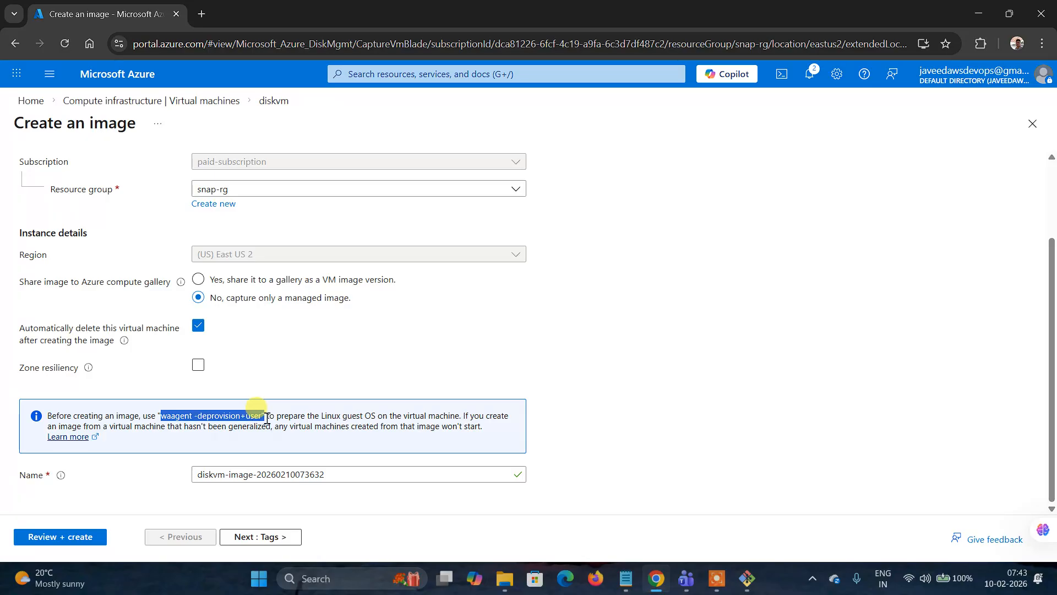
pyautogui.click(667, 322)
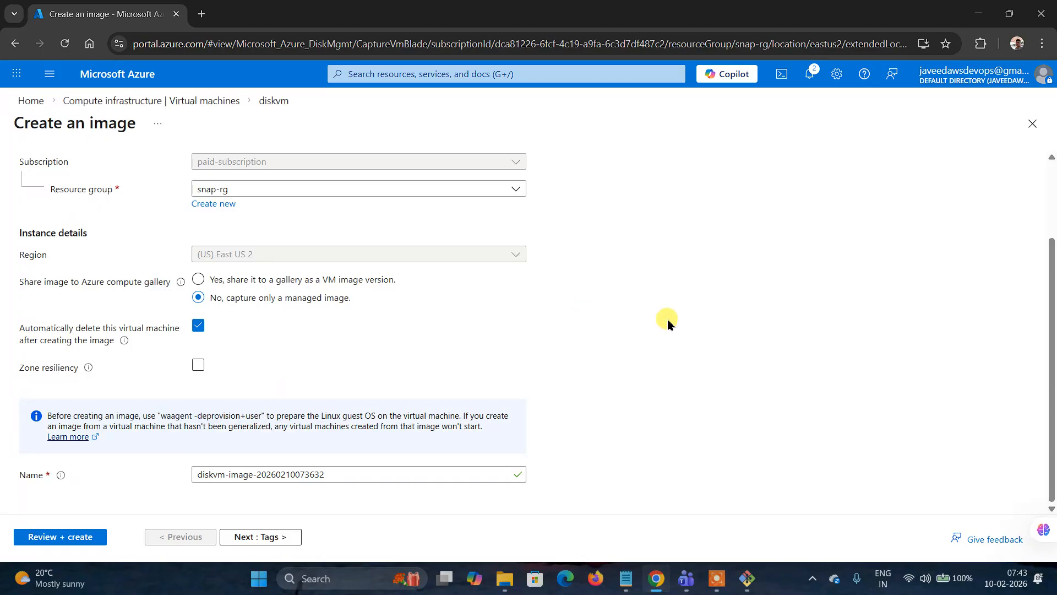
pyautogui.click(78, 540)
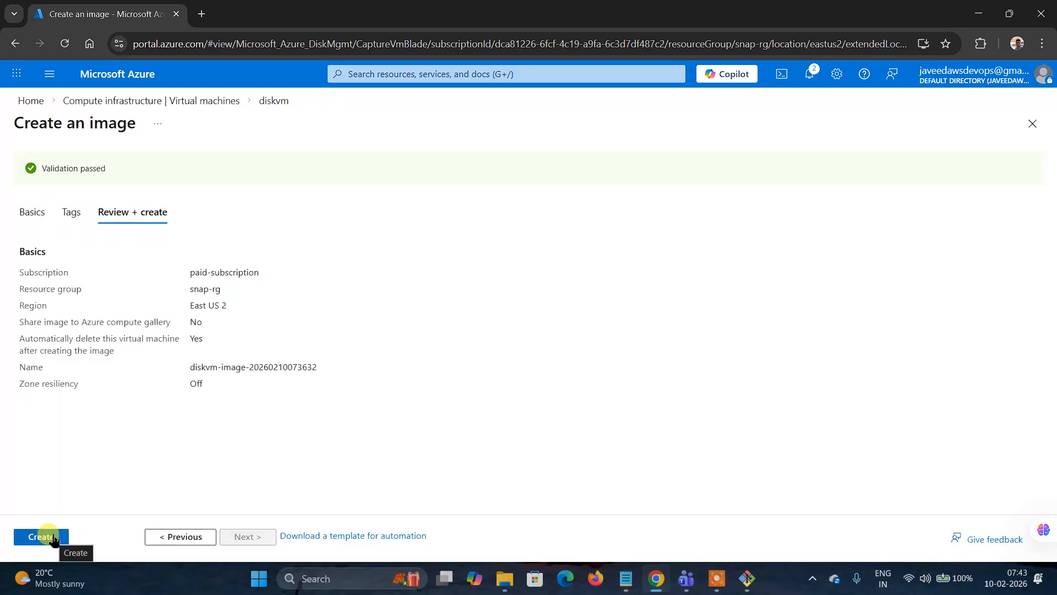
pyautogui.click(54, 537)
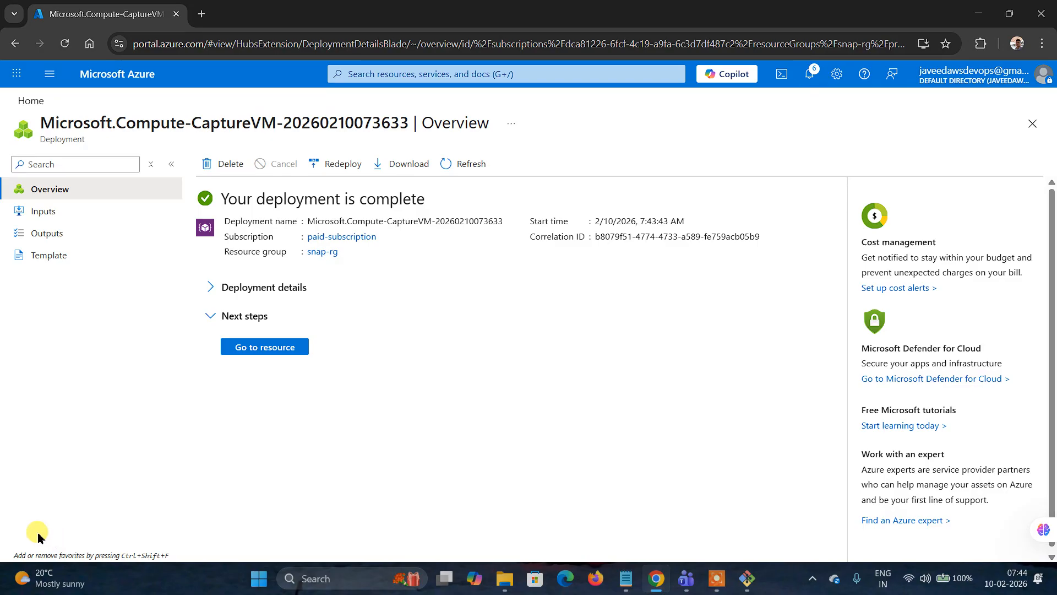
pyautogui.click(243, 355)
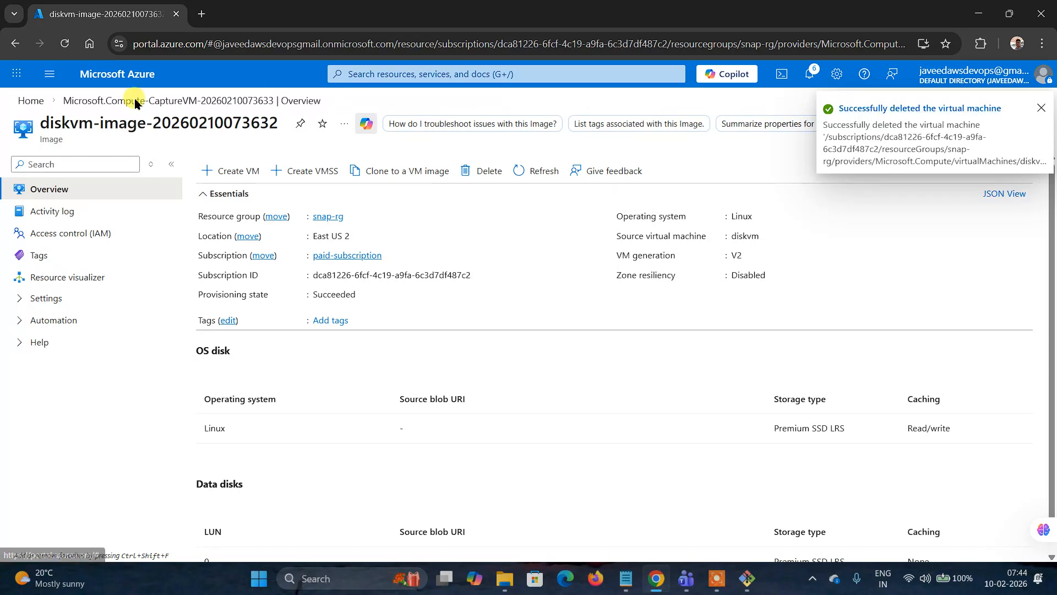
# Check the virtual machines list for diskvm and look through the recent resources on the portal home page.
pyautogui.click(32, 101)
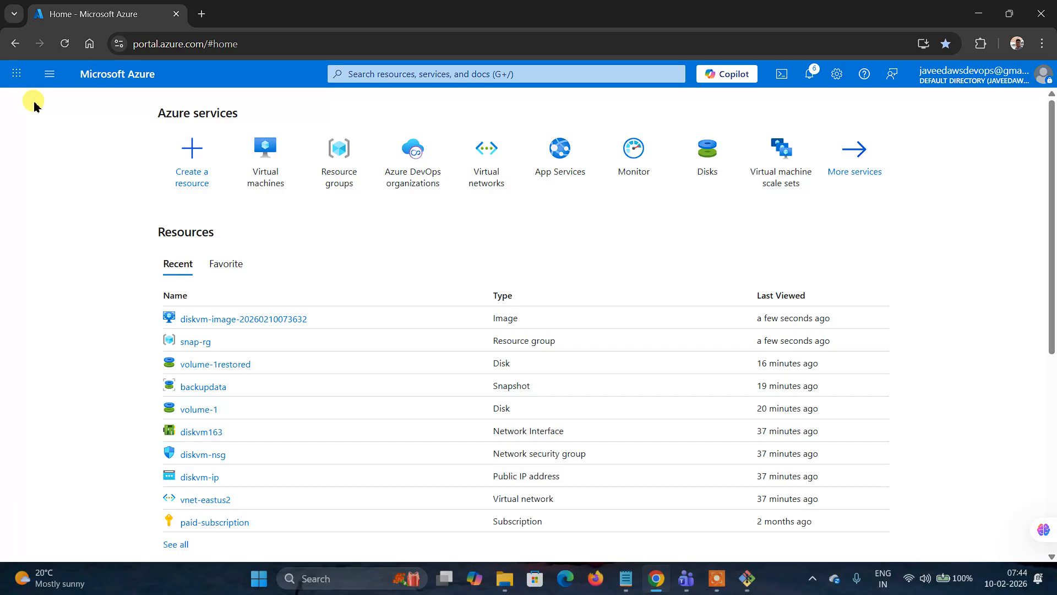
pyautogui.click(270, 155)
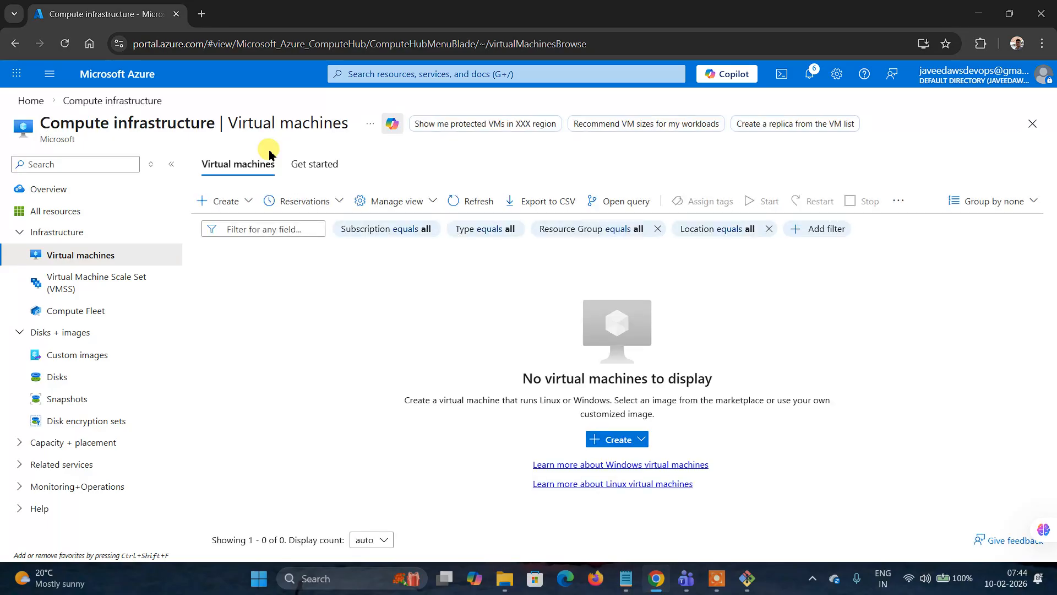
pyautogui.click(16, 43)
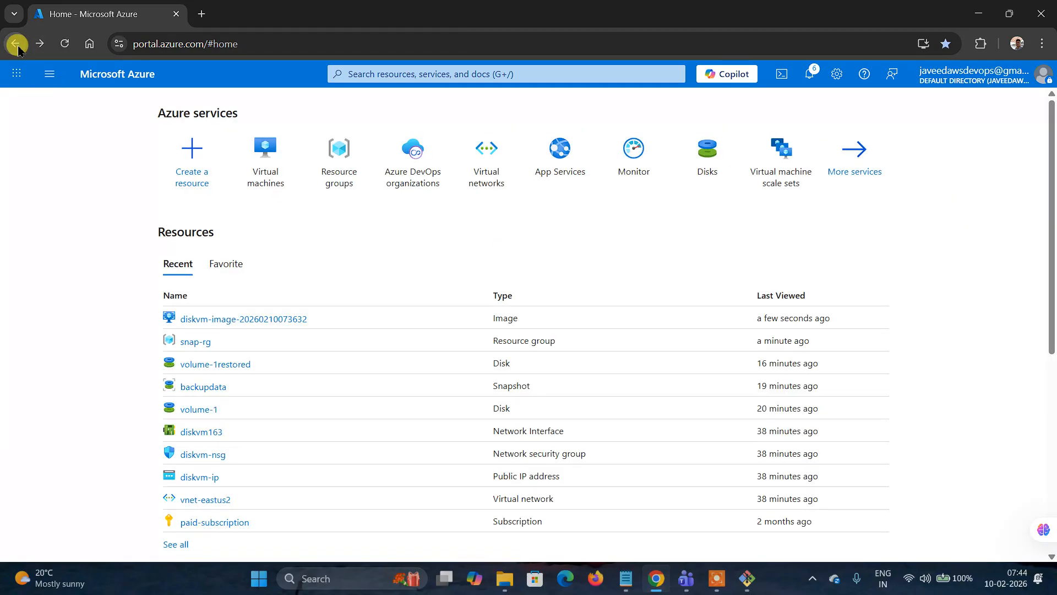
pyautogui.scroll(-1, 391, 325)
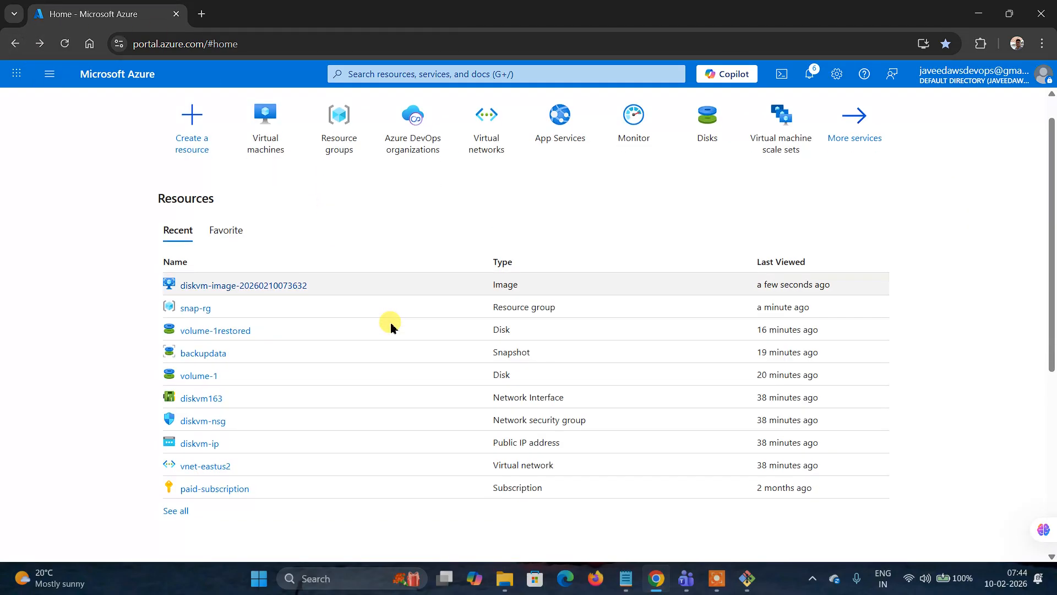
pyautogui.scroll(-5, 390, 326)
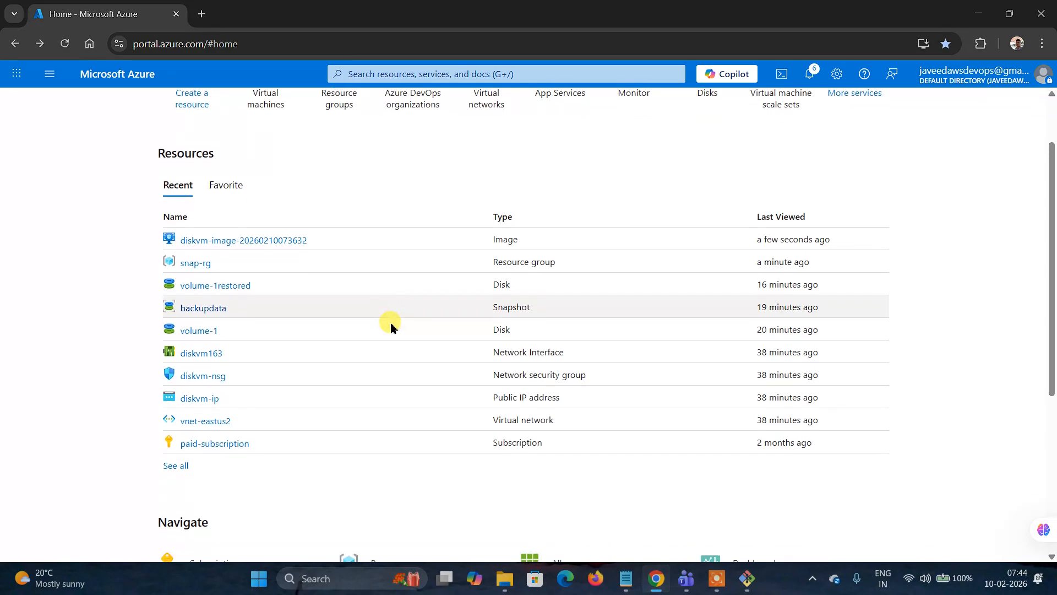
pyautogui.scroll(4, 390, 325)
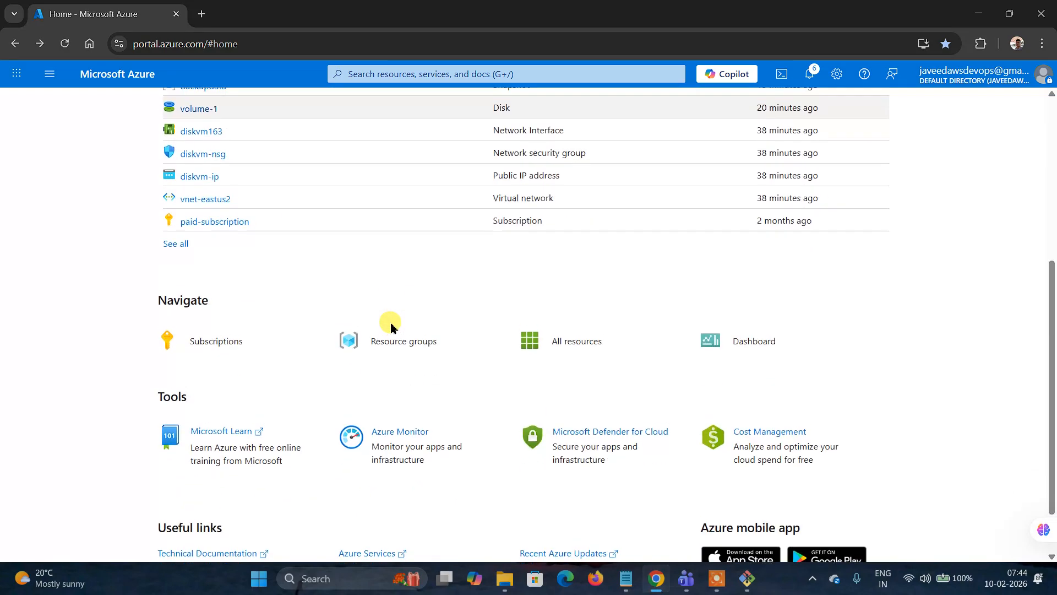
pyautogui.scroll(1, 391, 325)
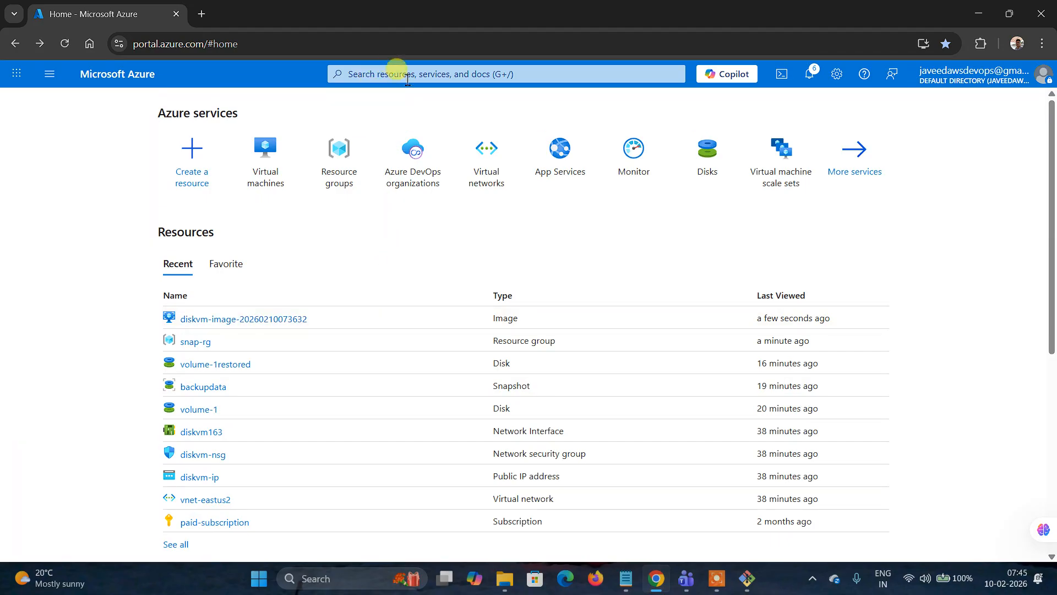
# Search the portal for "ima", open the Images service and open the image captured from diskvm.
pyautogui.click(364, 74)
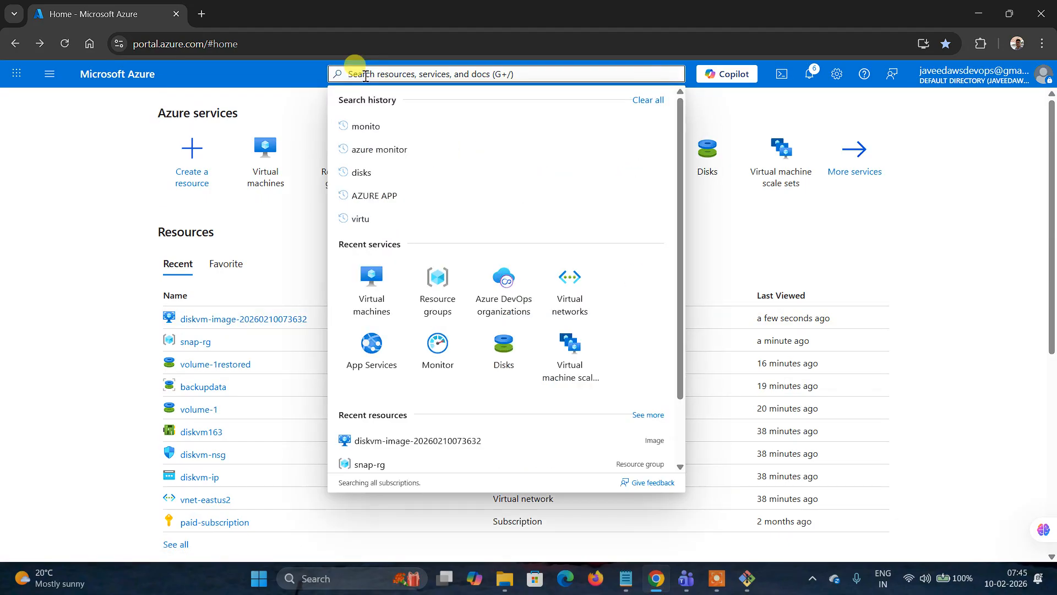
pyautogui.write('ima')
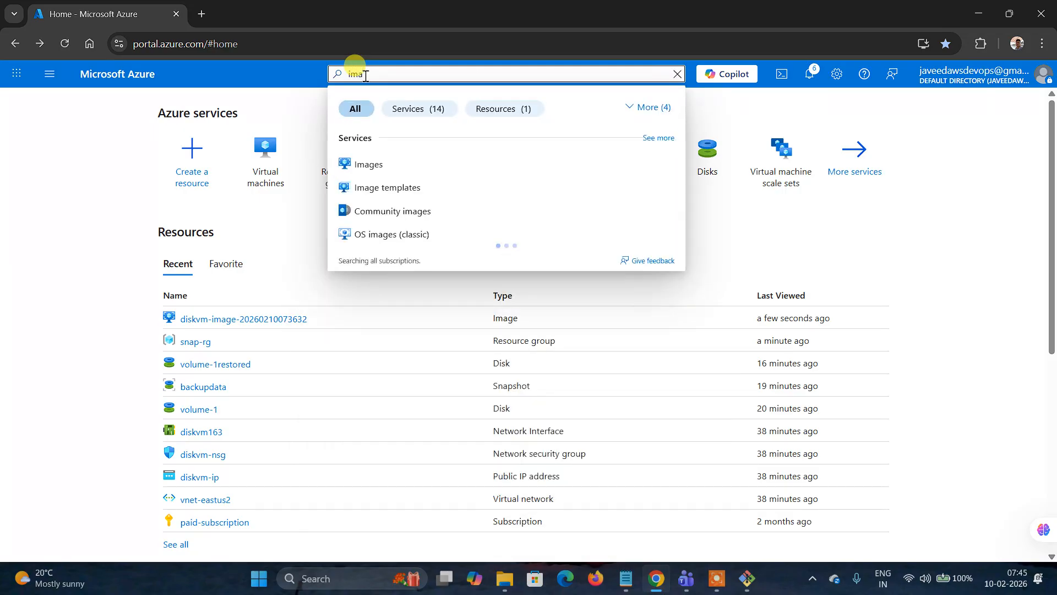
pyautogui.click(363, 164)
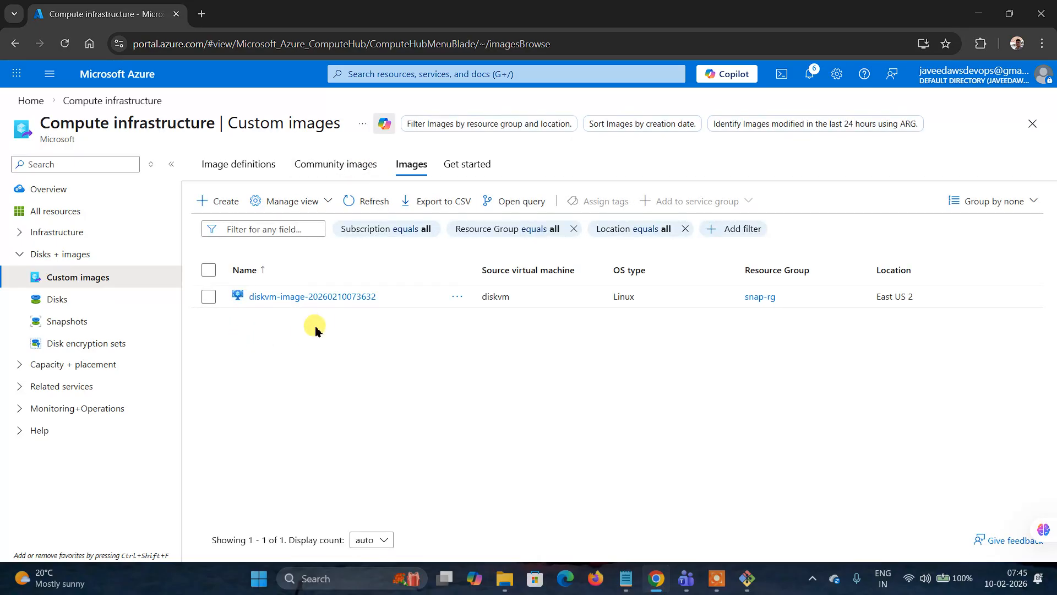
pyautogui.click(295, 299)
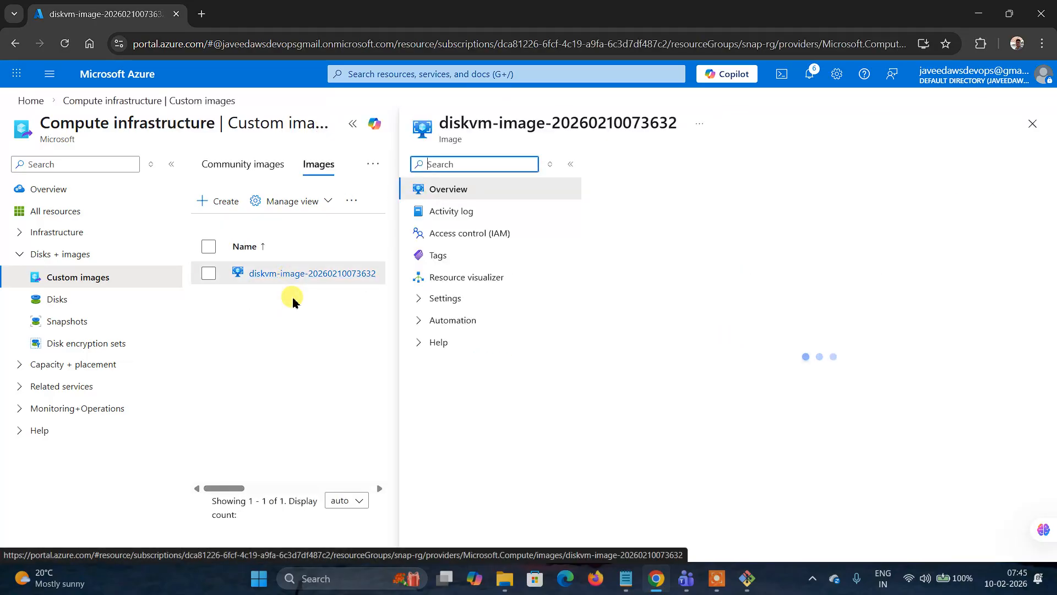
# Start creating a virtual machine from the captured diskvm image and look over its basic settings.
pyautogui.click(352, 126)
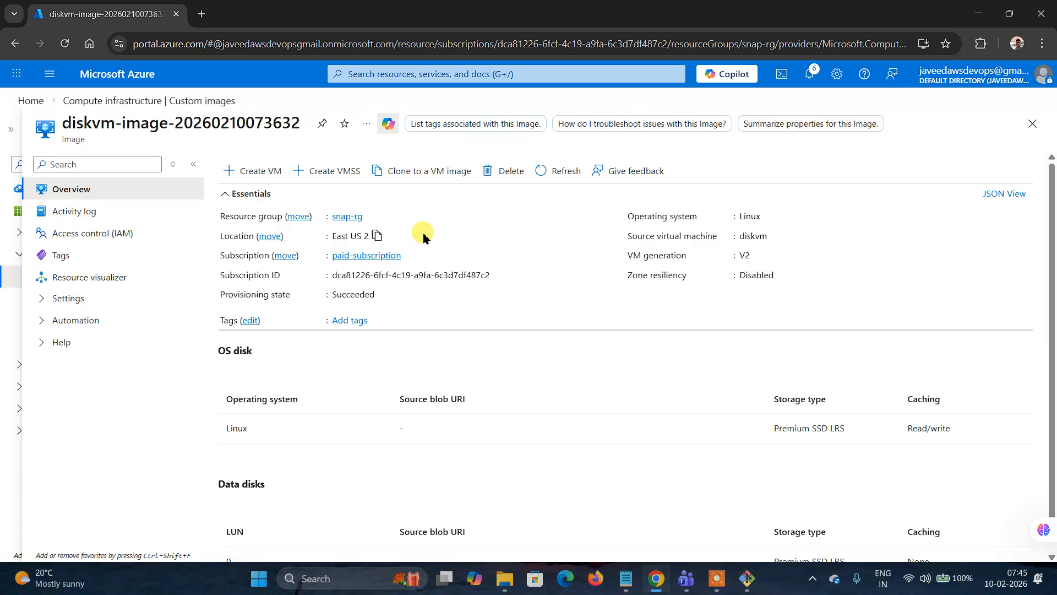
pyautogui.click(256, 174)
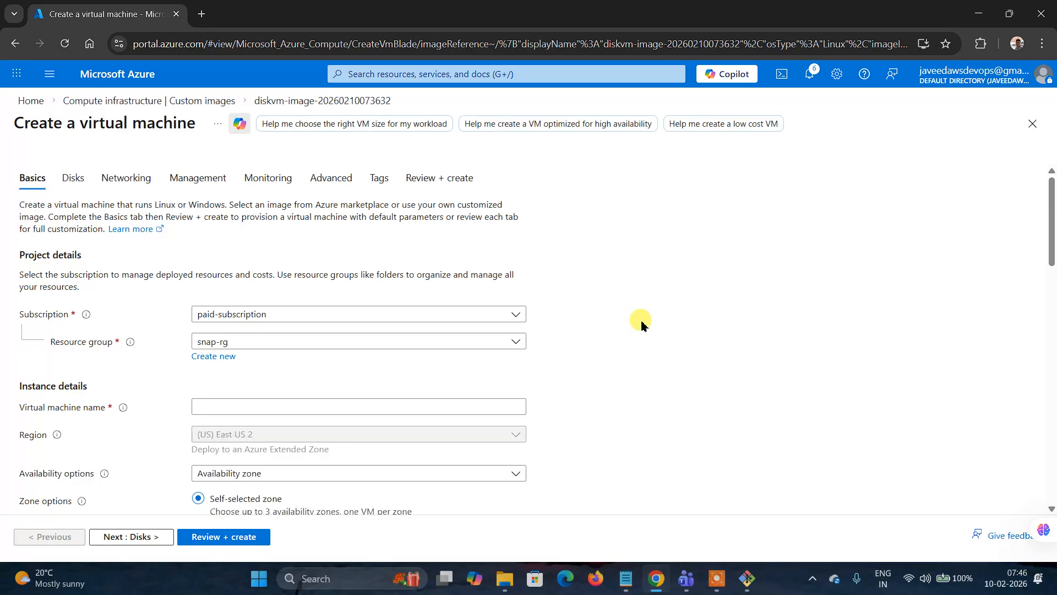
pyautogui.scroll(-3, 641, 325)
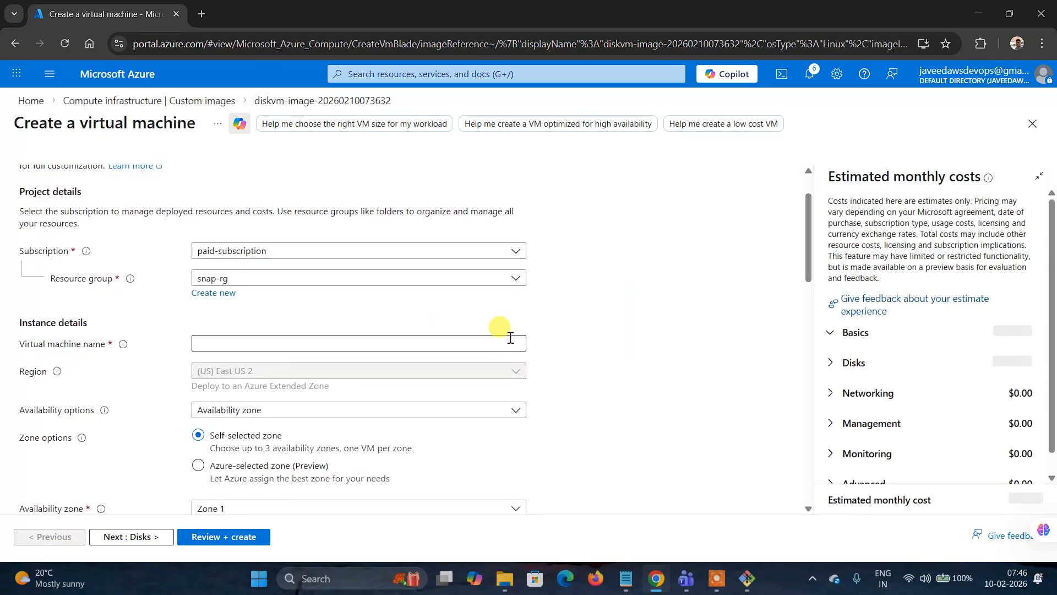
pyautogui.scroll(-3, 604, 339)
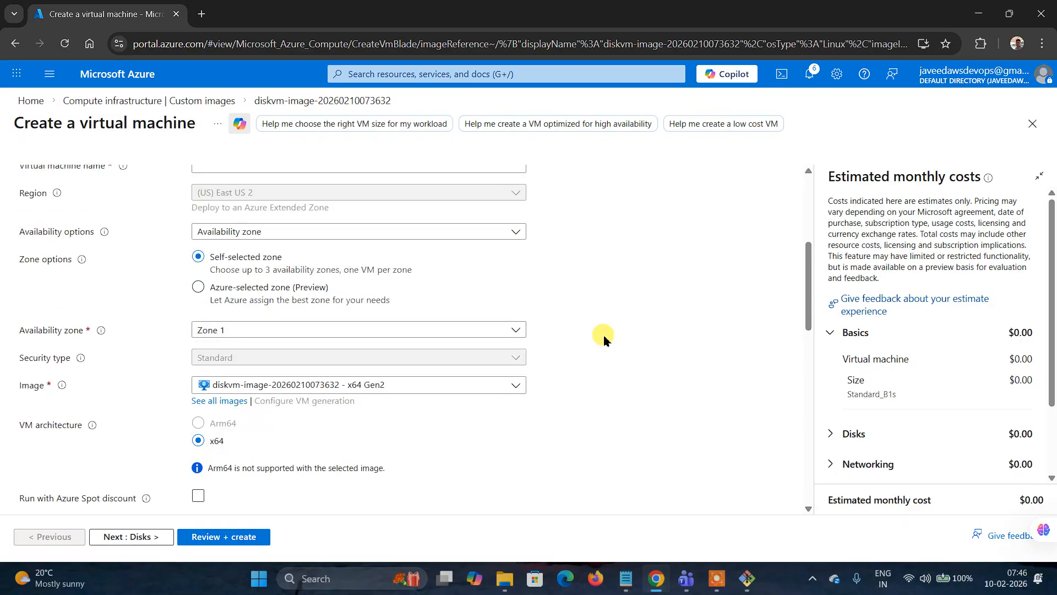
pyautogui.scroll(-2, 604, 339)
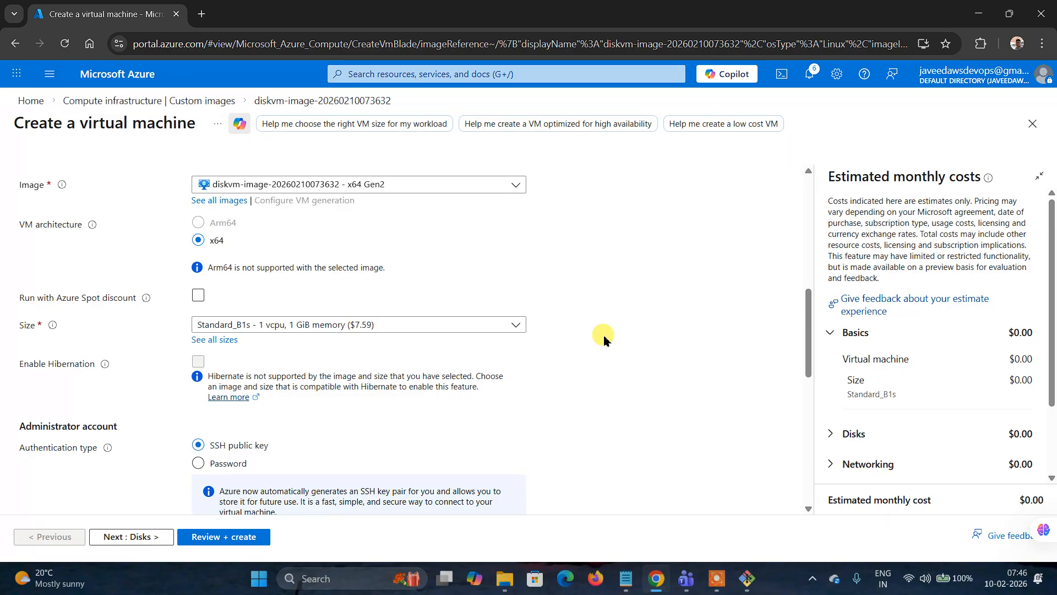
pyautogui.scroll(-2, 604, 340)
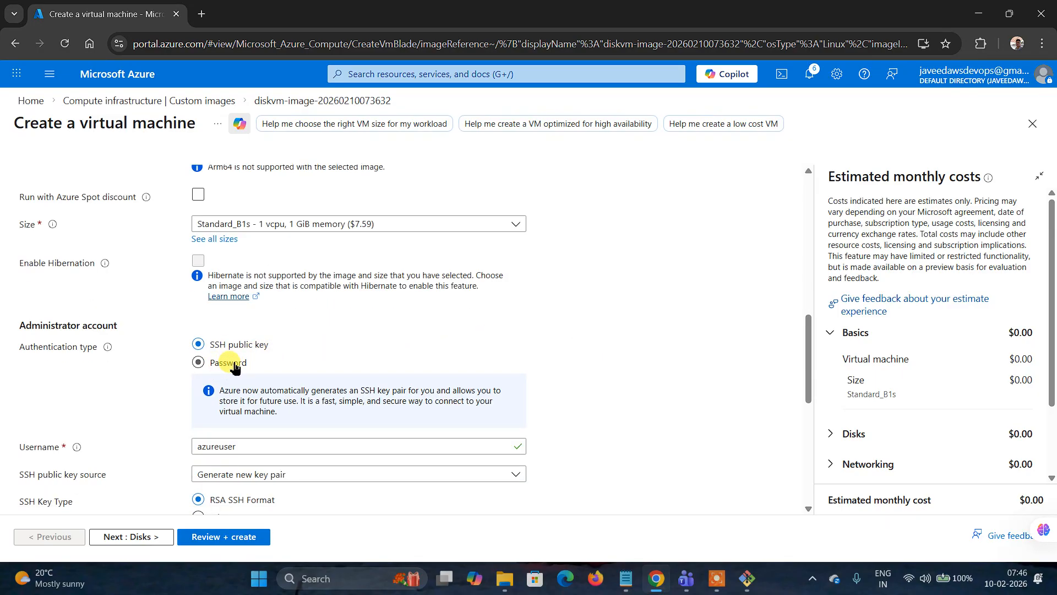
pyautogui.scroll(5, 572, 361)
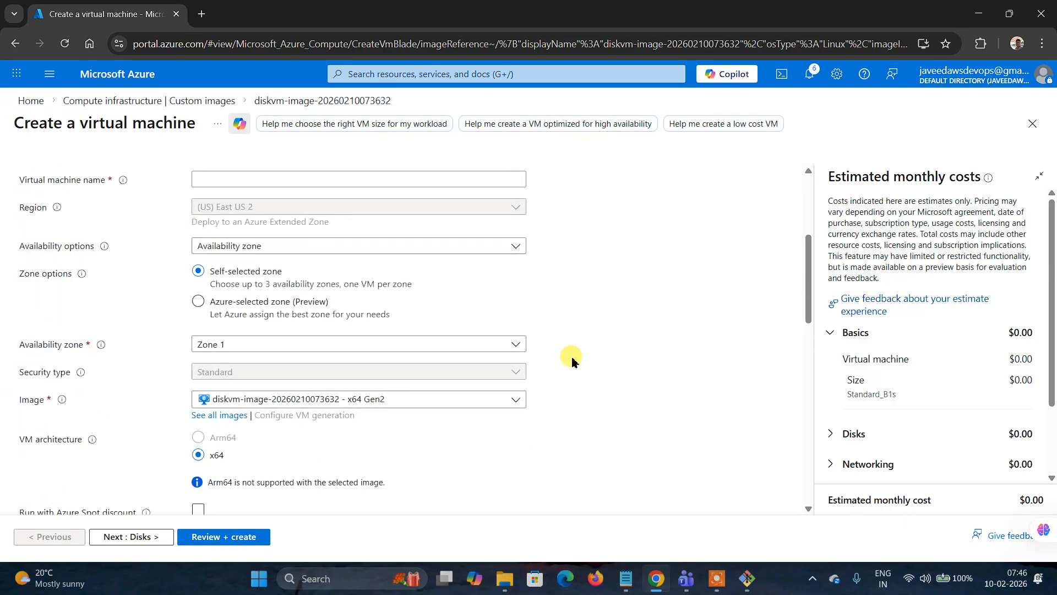
pyautogui.scroll(2, 573, 361)
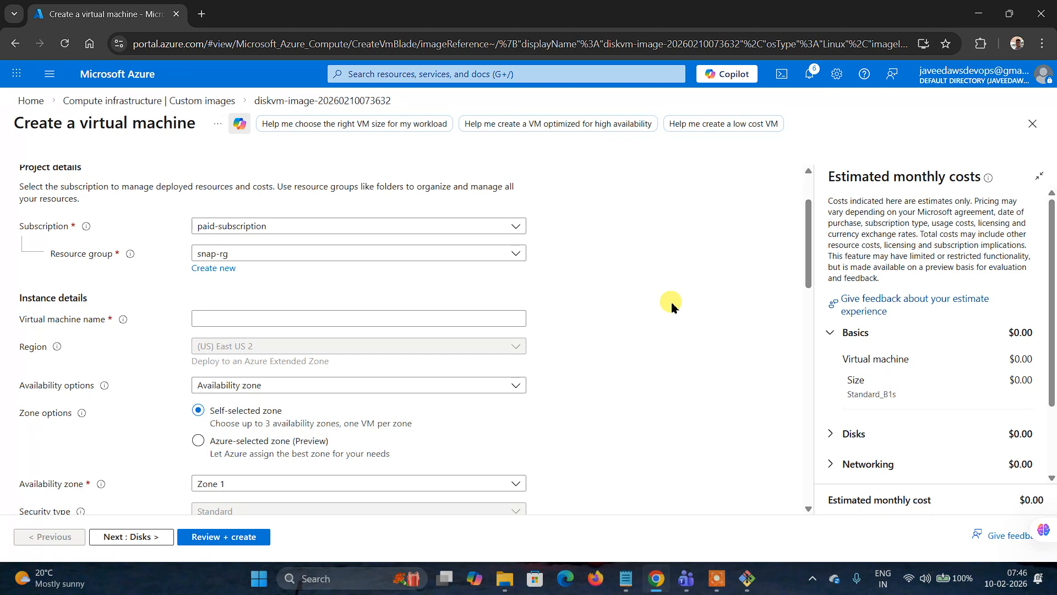
# Name the virtual machine restoredvm and set its availability options to No infrastructure redundancy required.
pyautogui.click(232, 318)
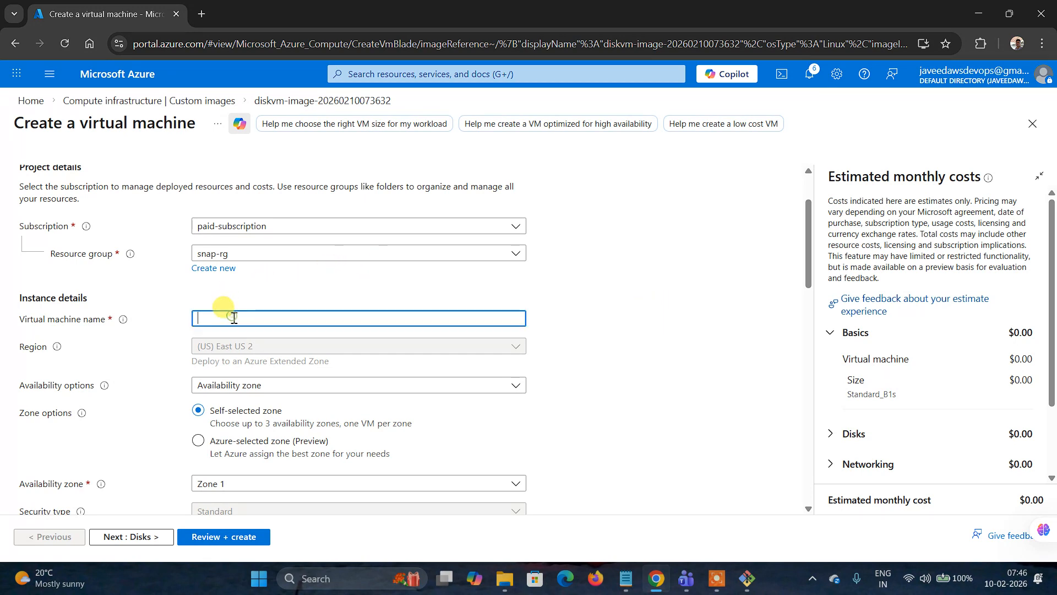
pyautogui.write('rsored')
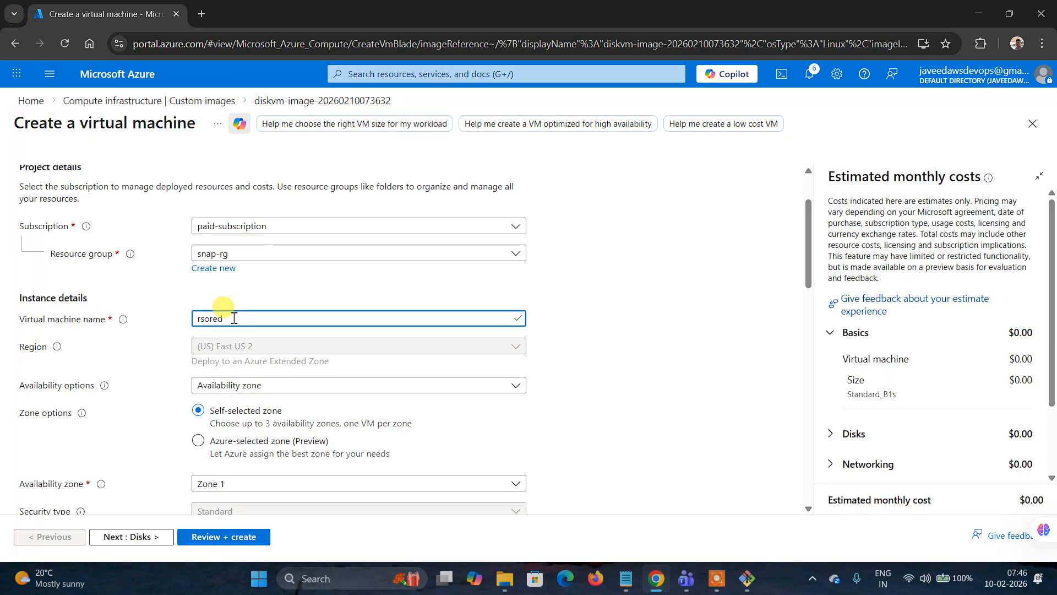
pyautogui.press('BackSpace')
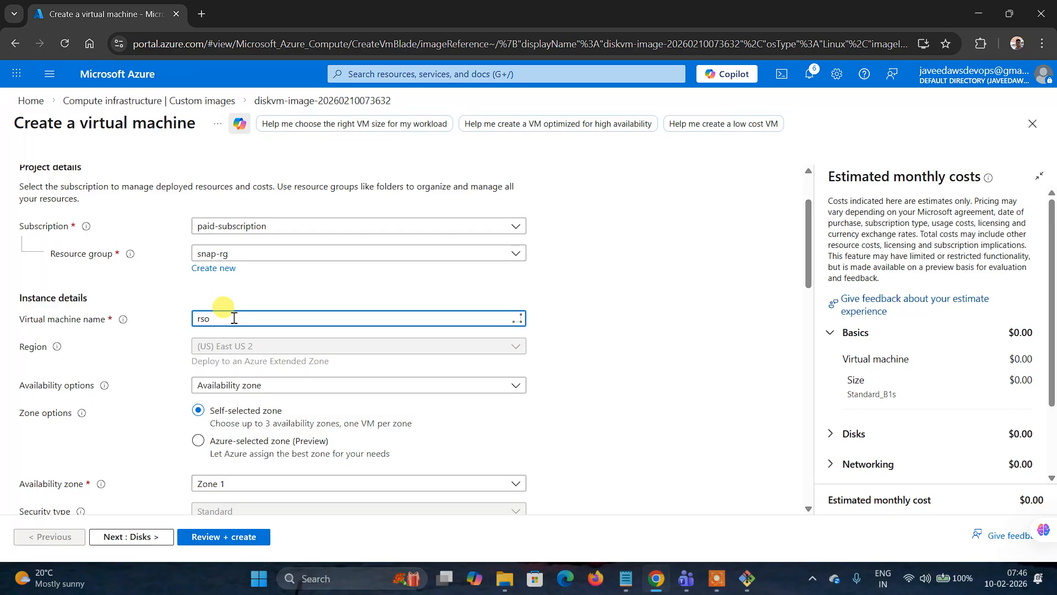
pyautogui.write('estored')
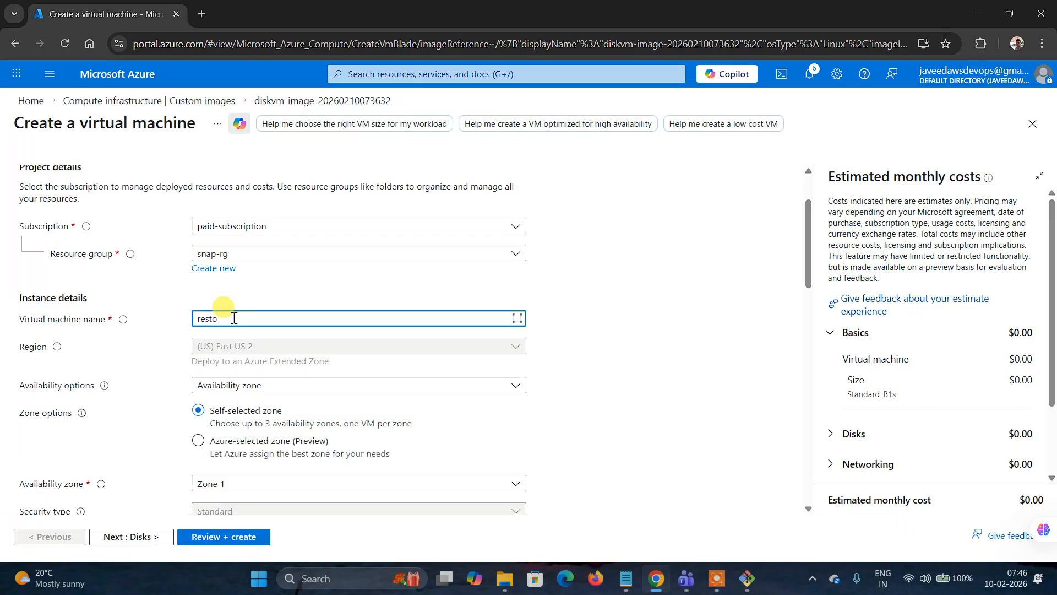
pyautogui.write('vm')
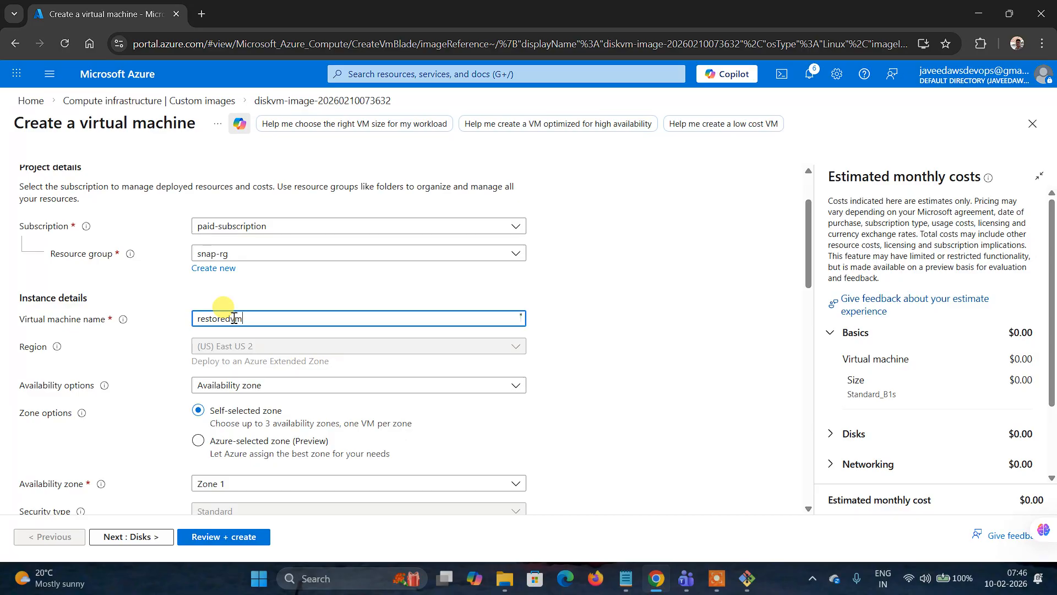
pyautogui.click(429, 388)
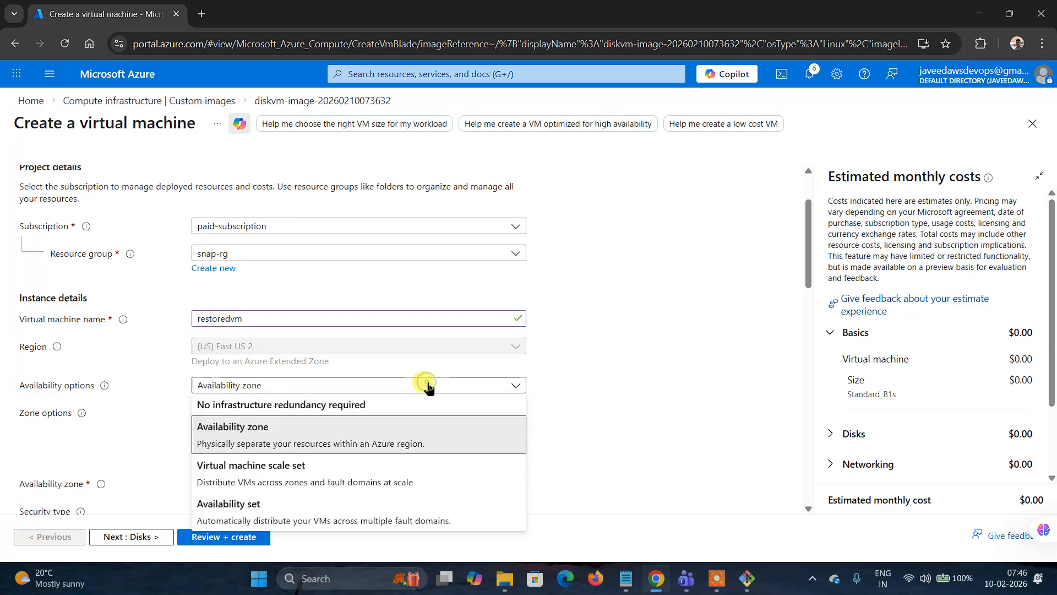
pyautogui.click(329, 404)
# Switch the administrator account to password authentication and enter azureuser as the username.
pyautogui.scroll(-4, 585, 391)
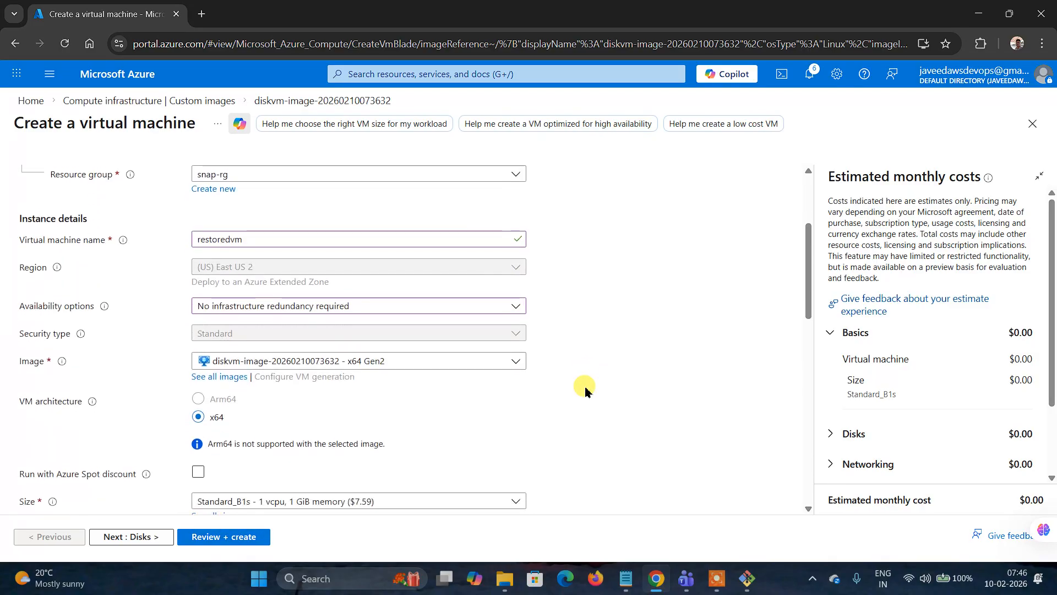
pyautogui.scroll(-3, 586, 391)
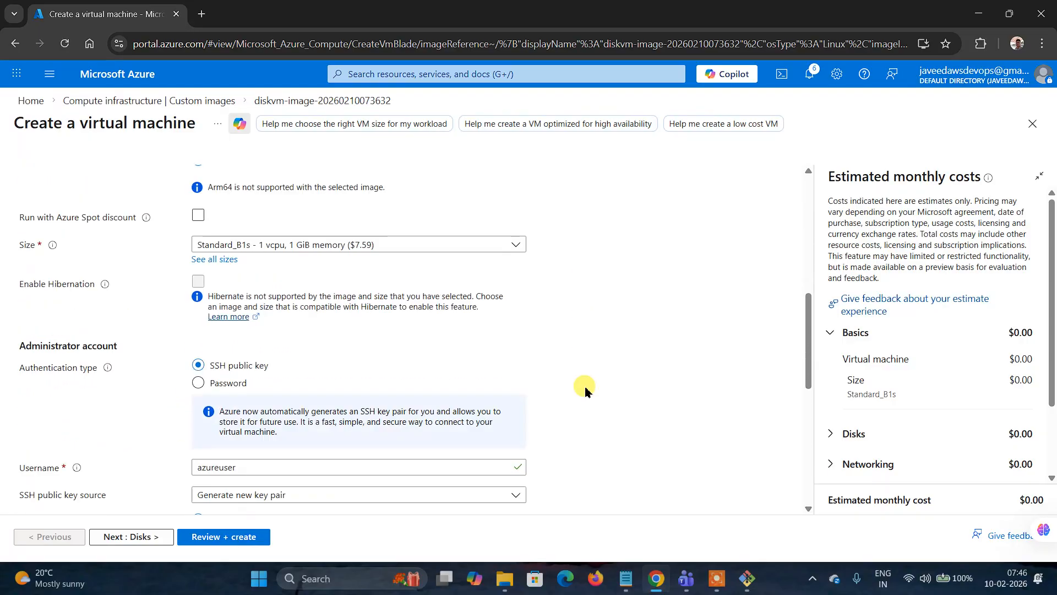
pyautogui.click(222, 282)
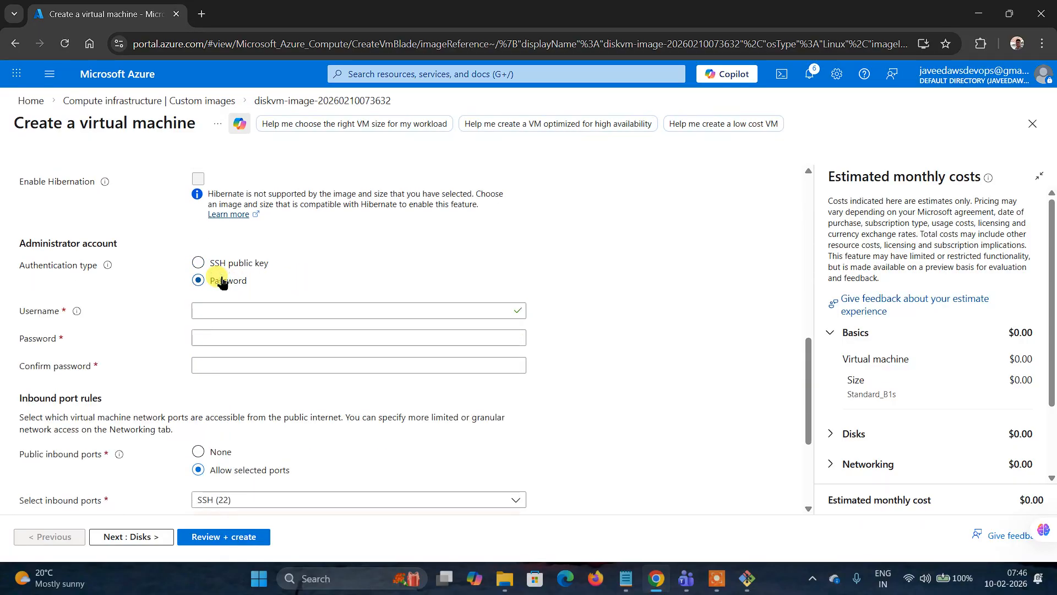
pyautogui.click(239, 309)
pyautogui.write('z')
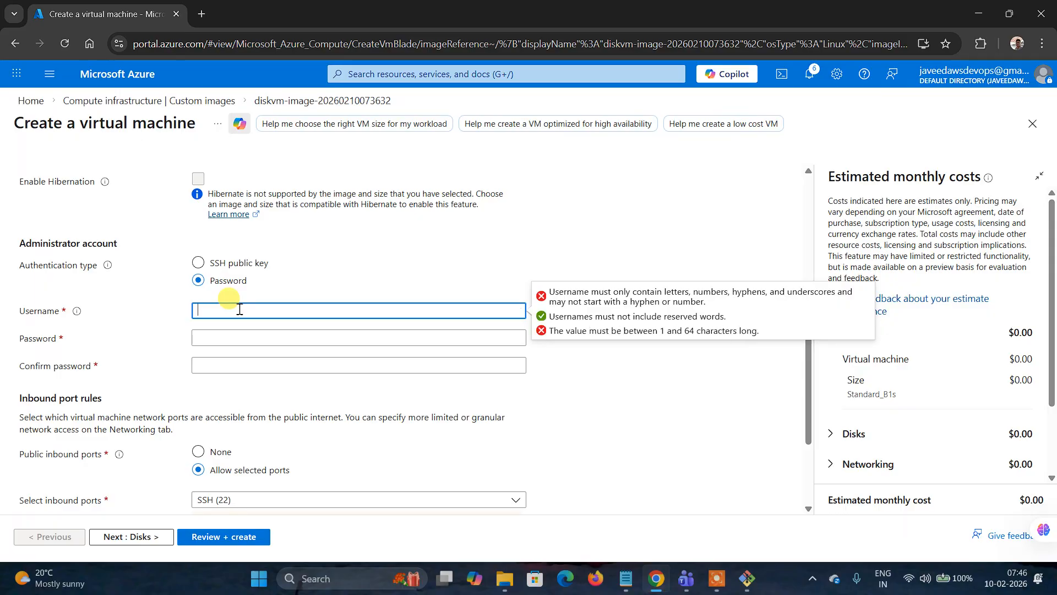
pyautogui.write('azureuser')
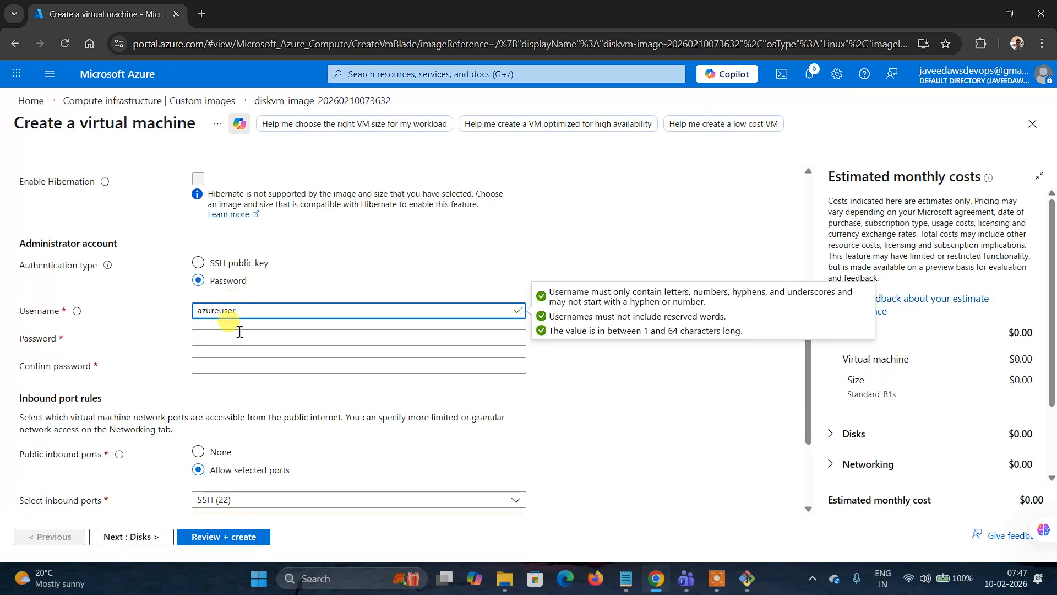
# Copy the account password from the Notepad note and paste it into the administrator password and confirmation fields.
pyautogui.click(237, 336)
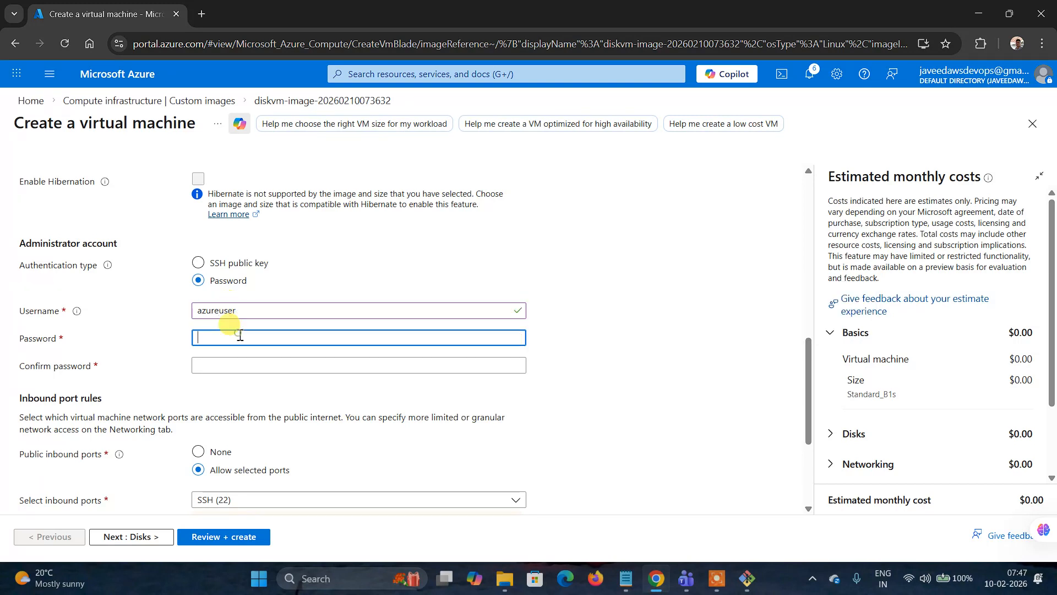
pyautogui.click(627, 578)
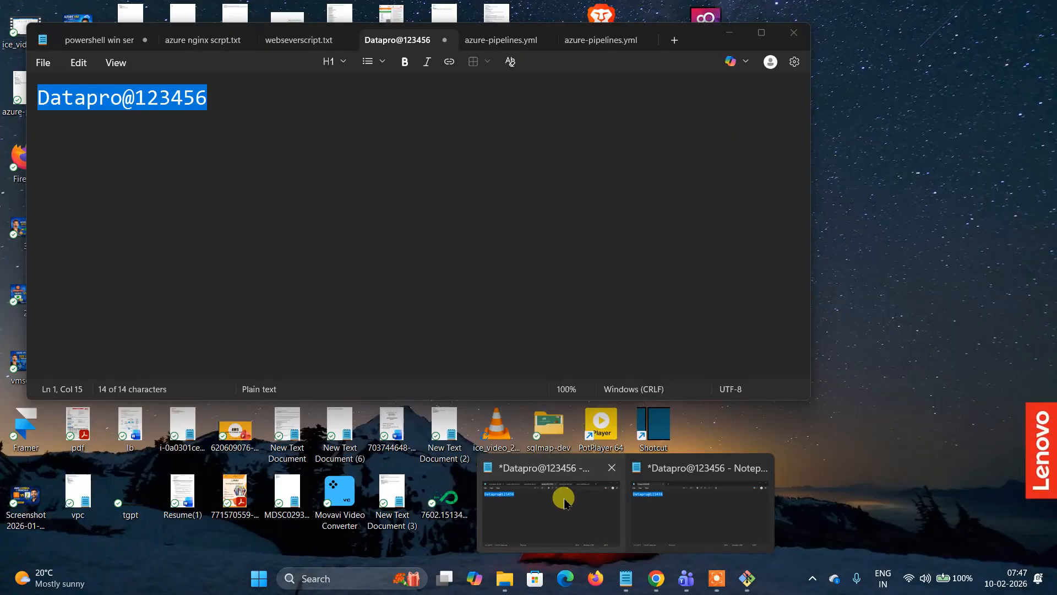
pyautogui.click(560, 496)
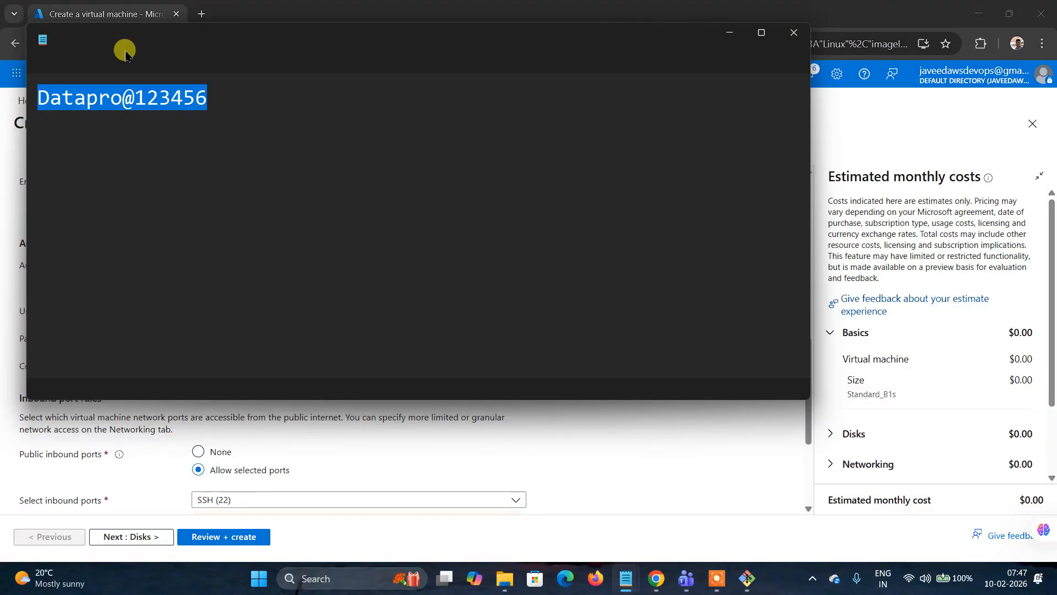
pyautogui.rightClick(137, 101)
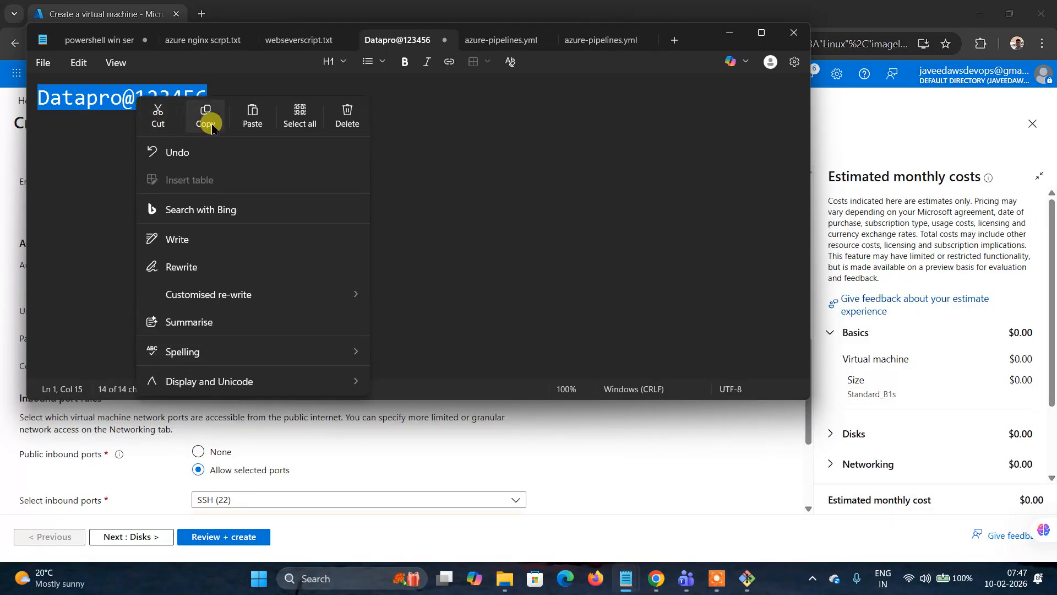
pyautogui.click(204, 110)
pyautogui.click(729, 33)
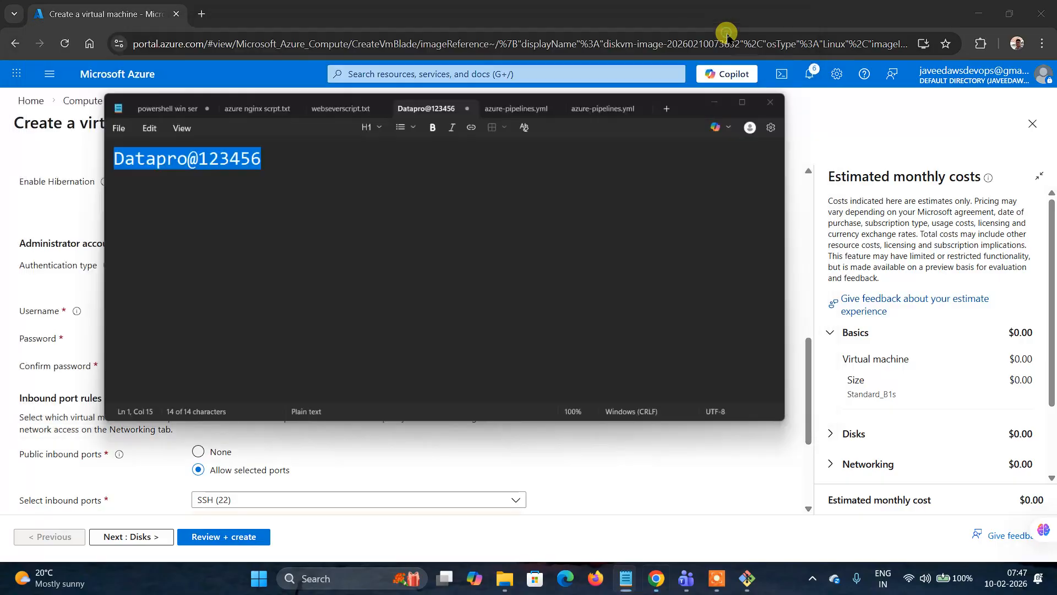
pyautogui.rightClick(271, 337)
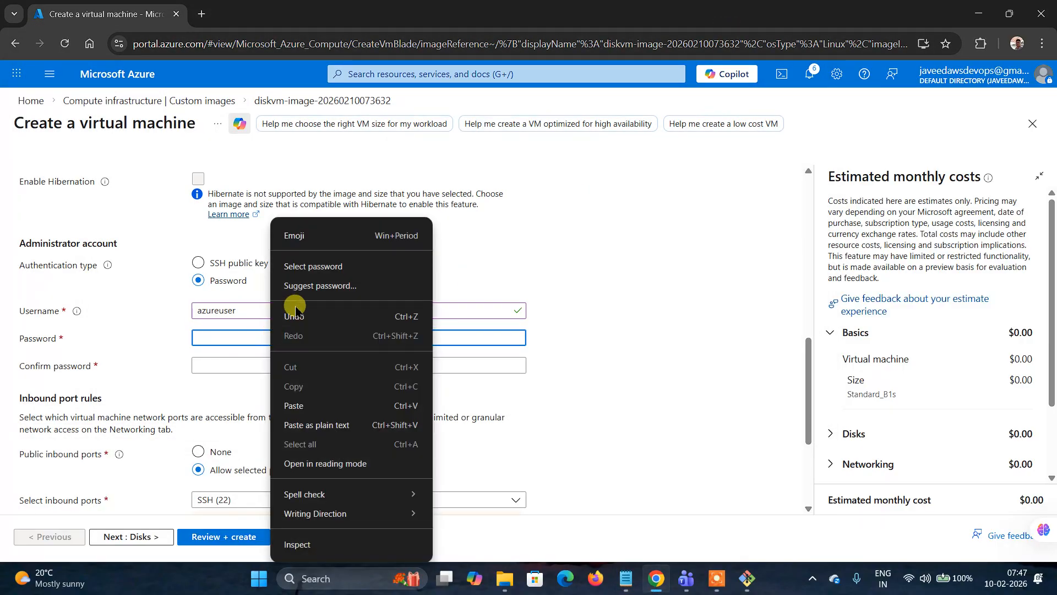
pyautogui.click(299, 406)
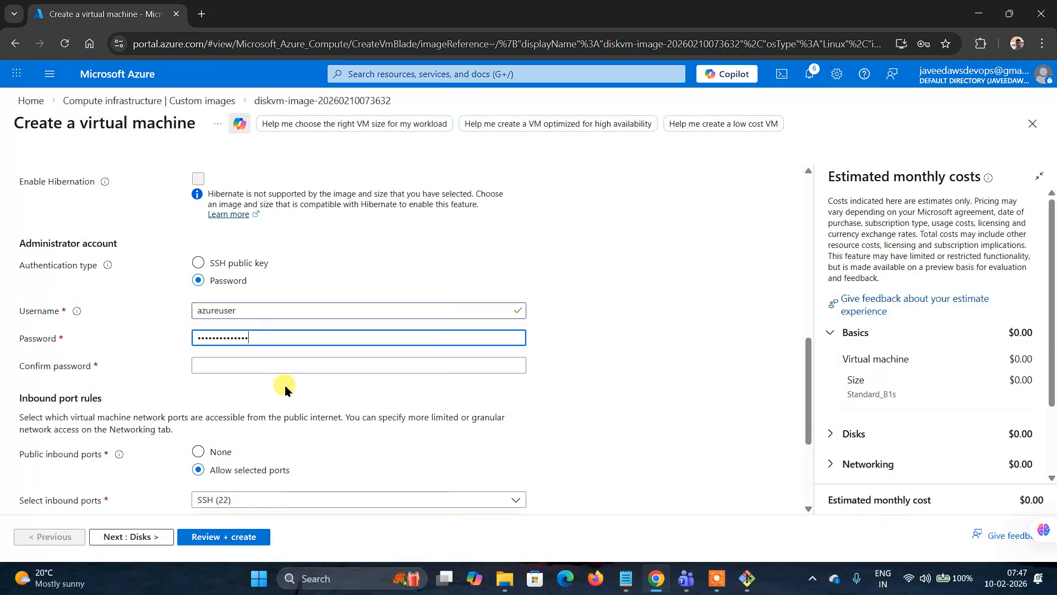
pyautogui.click(237, 365)
pyautogui.rightClick(246, 367)
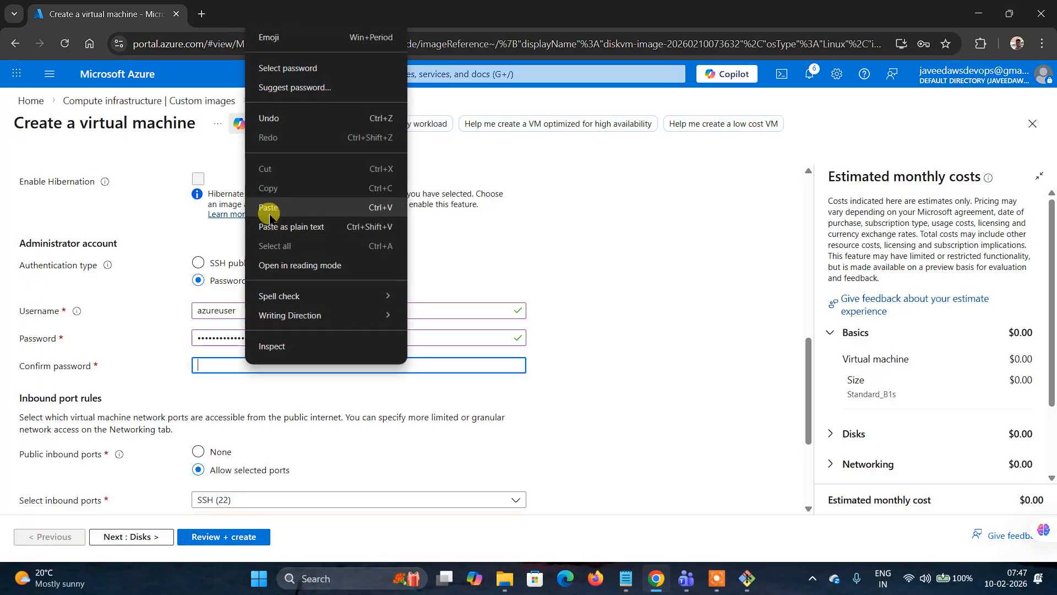
pyautogui.click(270, 208)
# Submit the virtual machine configuration for review and ignore the deployment recommendations.
pyautogui.scroll(-1, 628, 341)
pyautogui.scroll(-3, 628, 340)
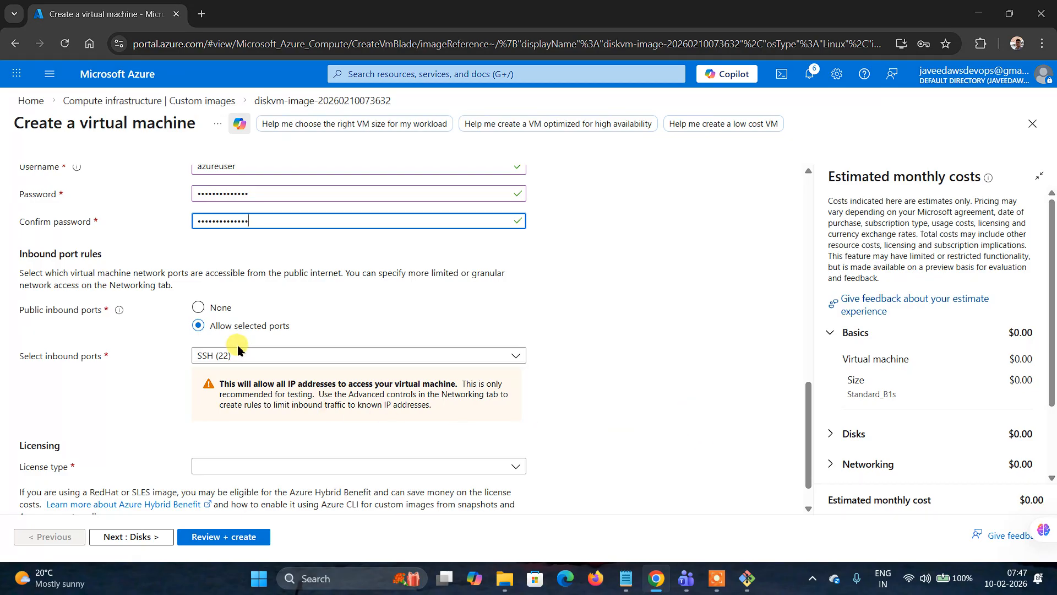
pyautogui.click(244, 537)
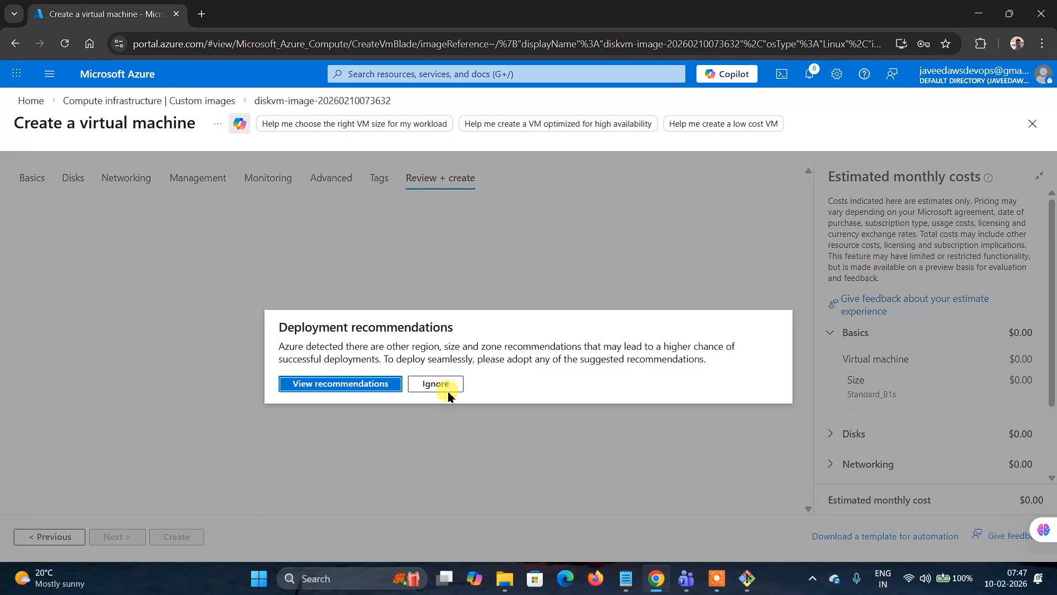
pyautogui.click(446, 389)
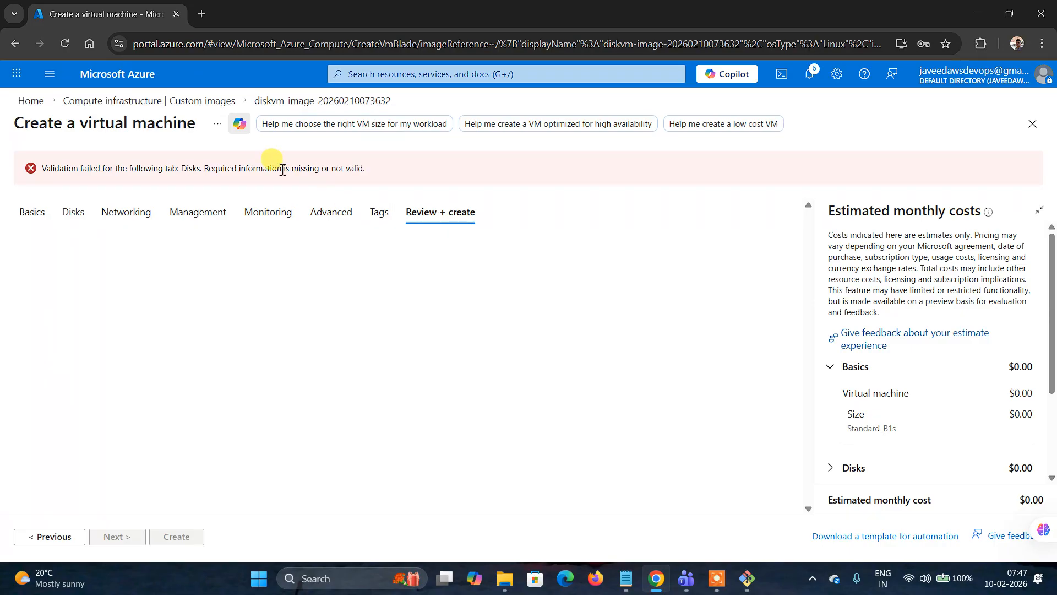
# Examine the virtual machine's disk settings for missing or invalid information.
pyautogui.click(68, 211)
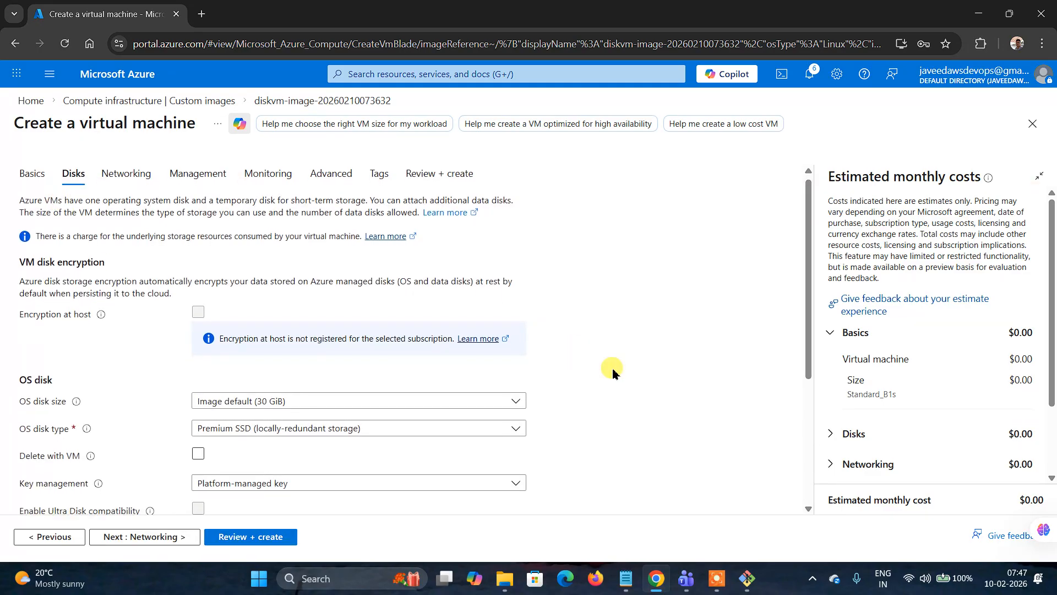
pyautogui.scroll(-5, 612, 370)
pyautogui.scroll(4, 149, 399)
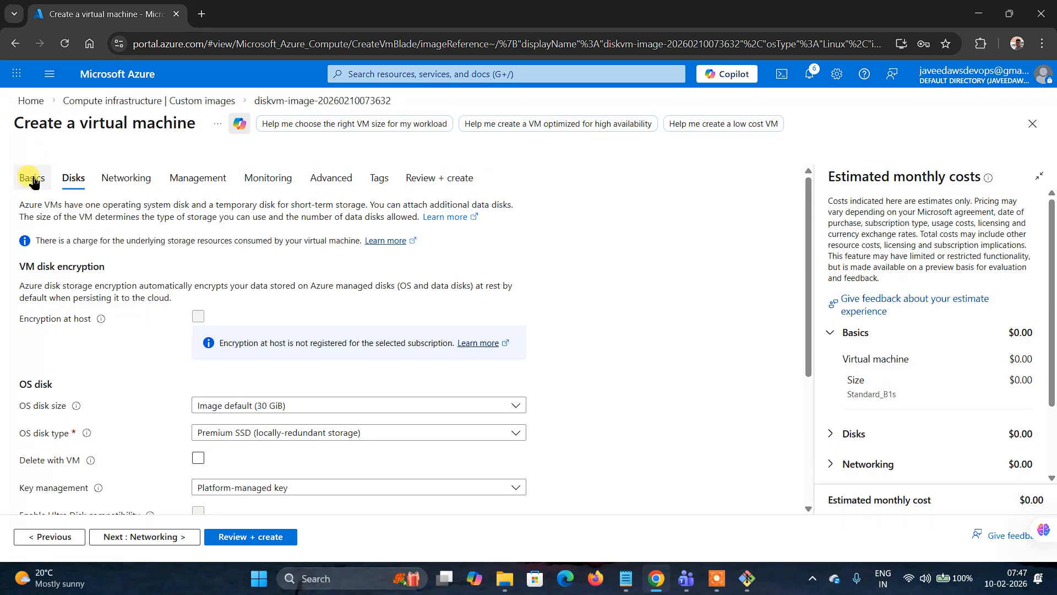
# Review the basic project and instance settings of restoredvm, including the list of available images.
pyautogui.click(34, 177)
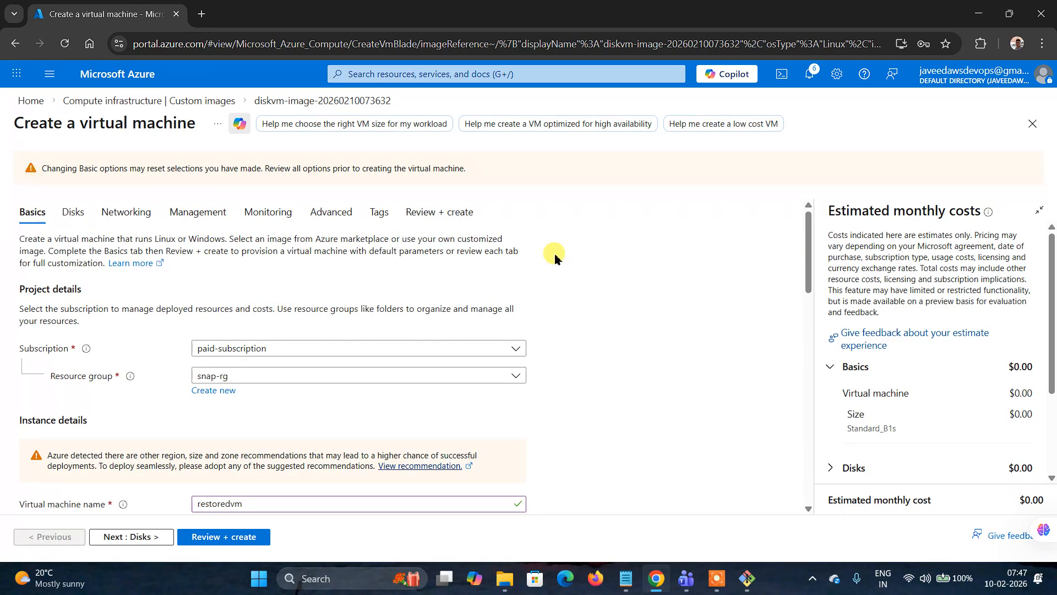
pyautogui.scroll(-3, 554, 259)
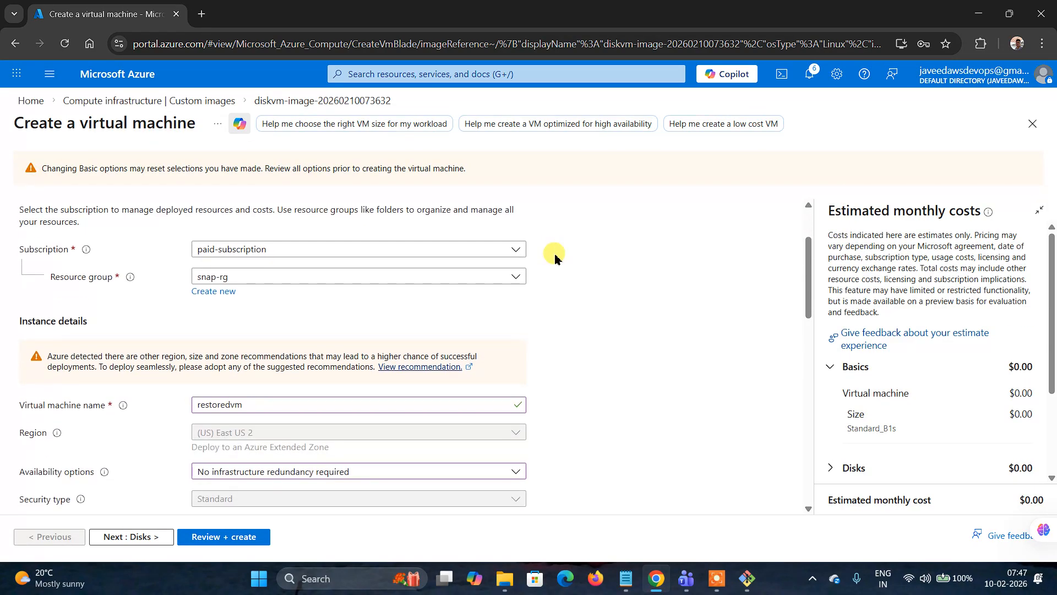
pyautogui.scroll(-3, 555, 259)
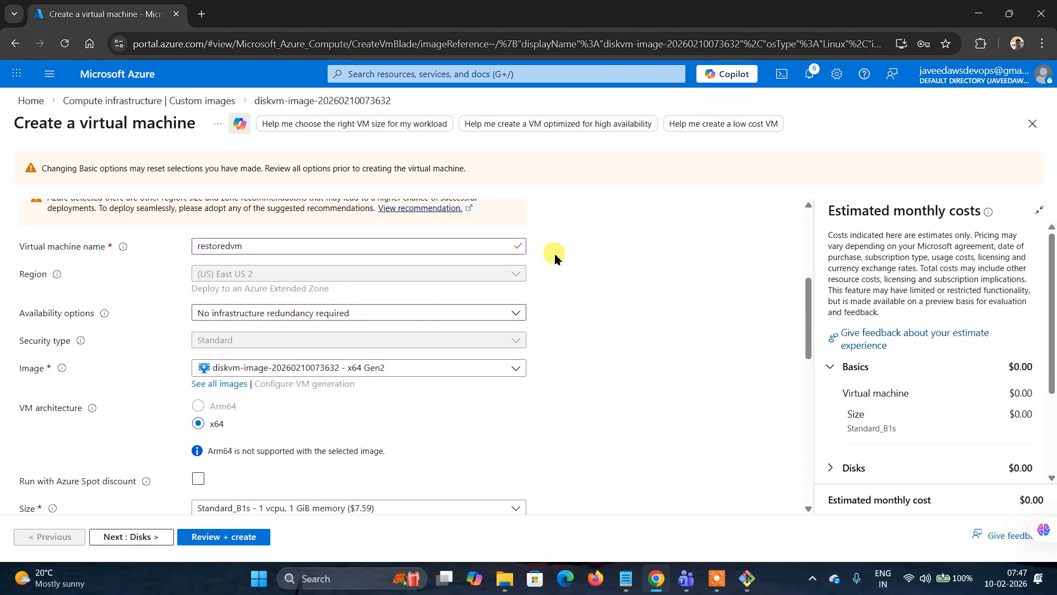
pyautogui.scroll(-2, 554, 259)
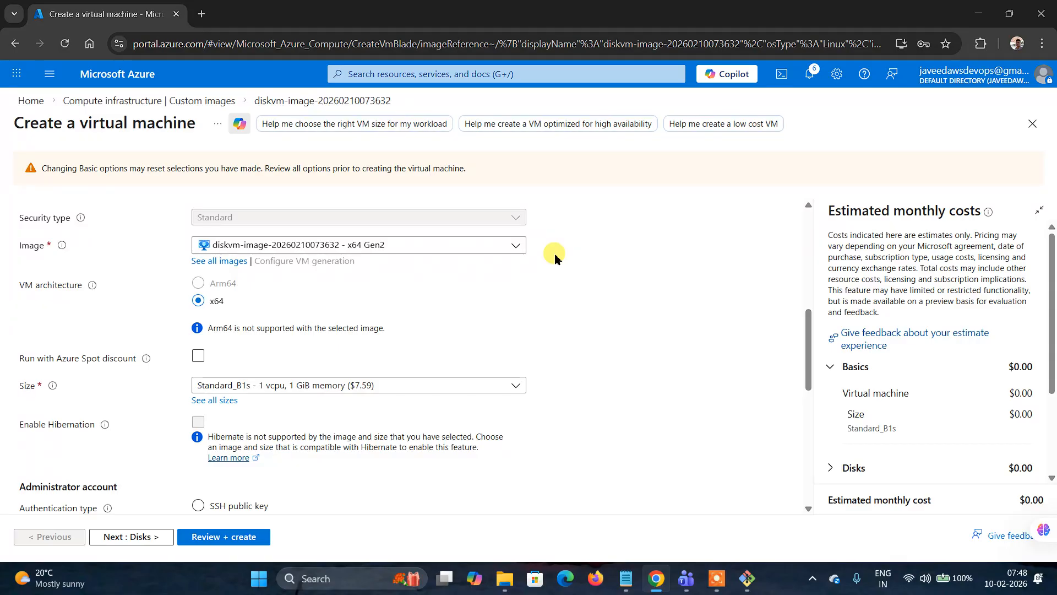
pyautogui.scroll(-1, 554, 258)
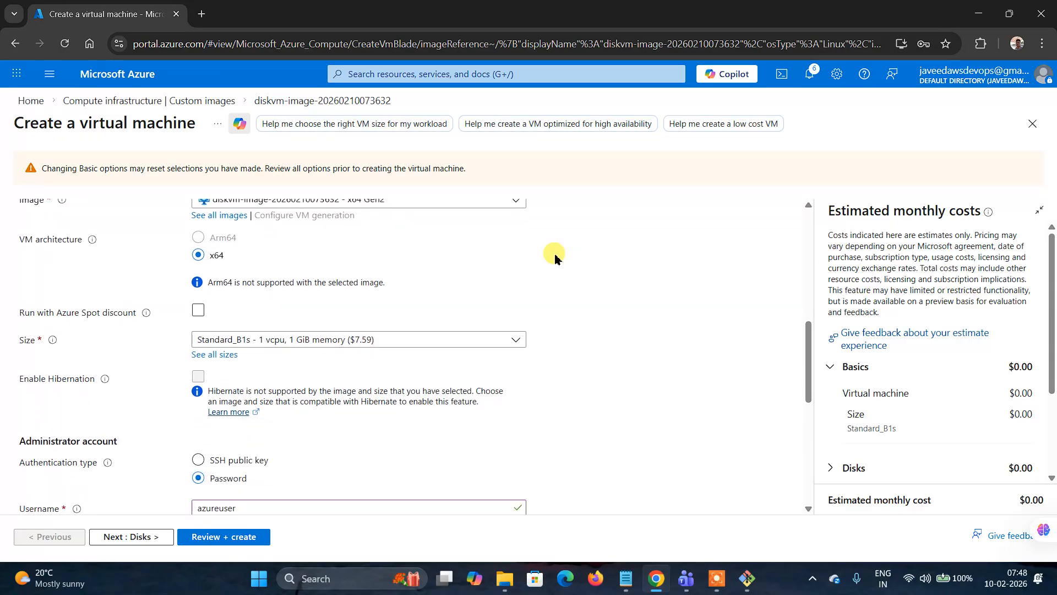
pyautogui.scroll(2, 555, 259)
pyautogui.click(515, 282)
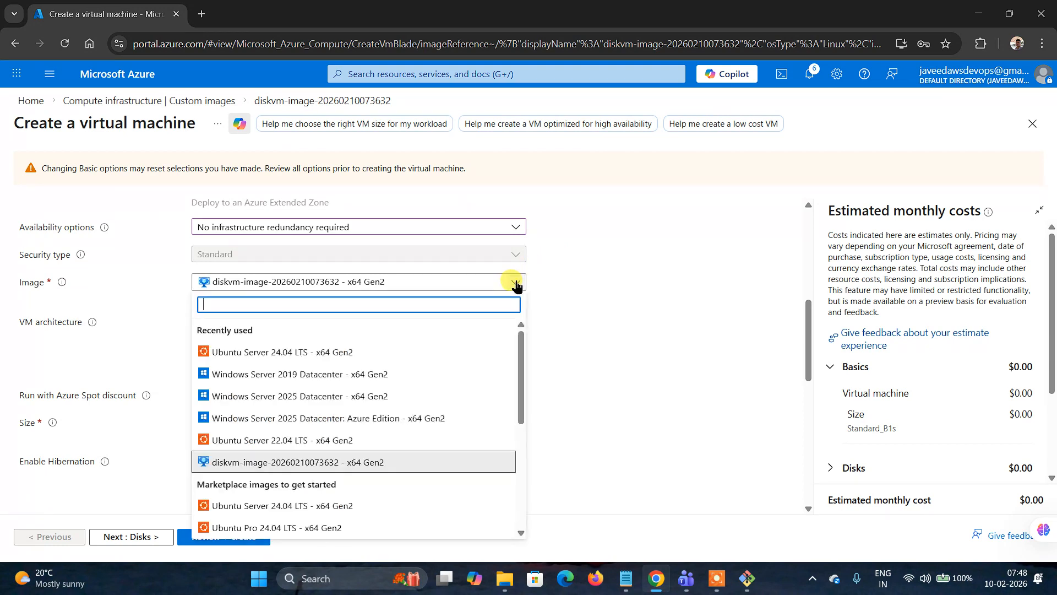
pyautogui.click(515, 284)
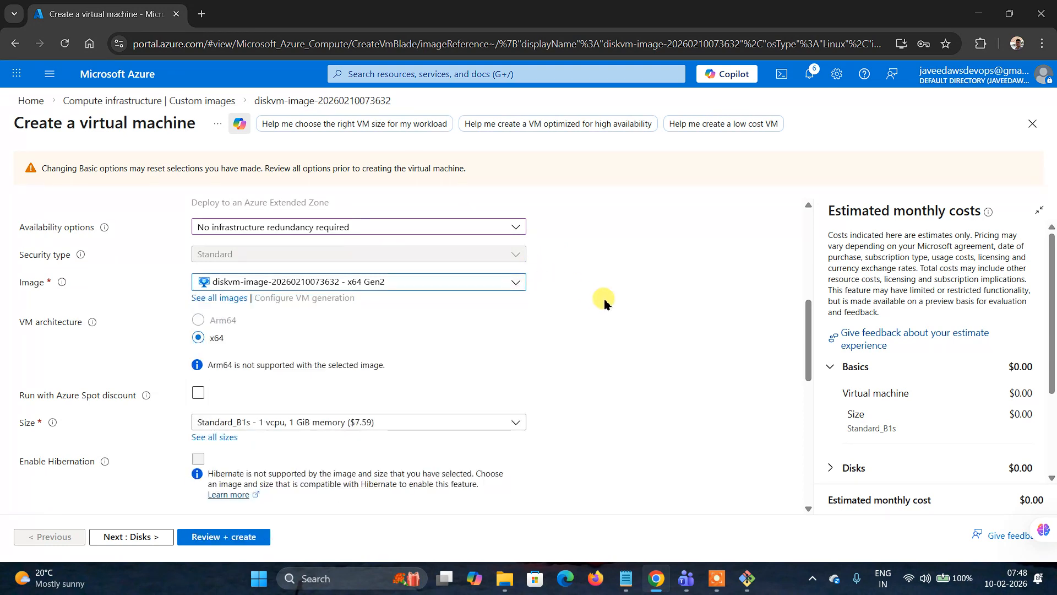
# Recheck the full basic configuration, from project and instance details to the administrator account, inbound port rules and licensing.
pyautogui.scroll(1, 604, 301)
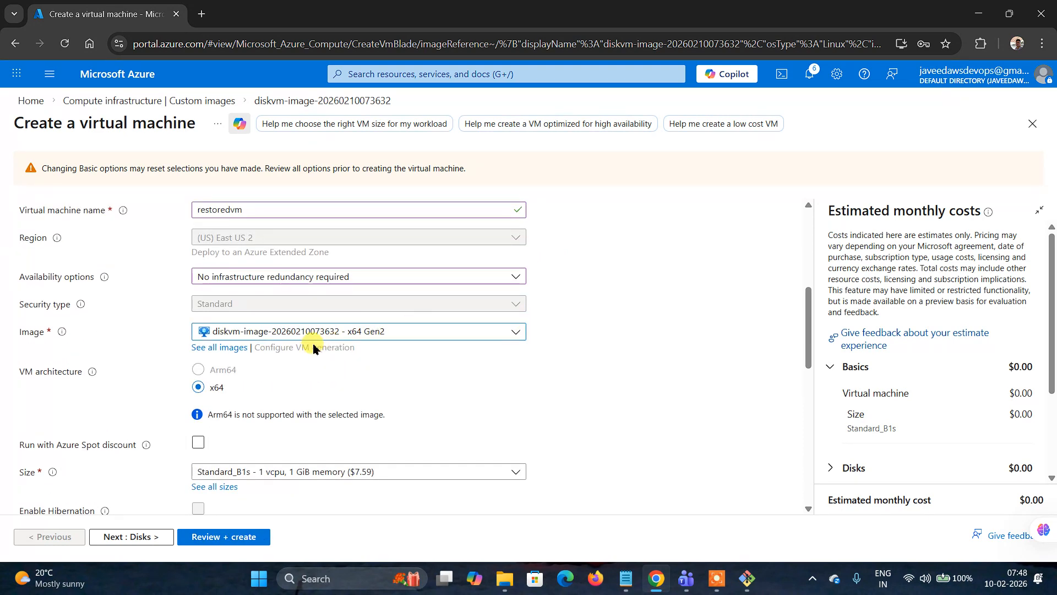
pyautogui.scroll(1, 587, 374)
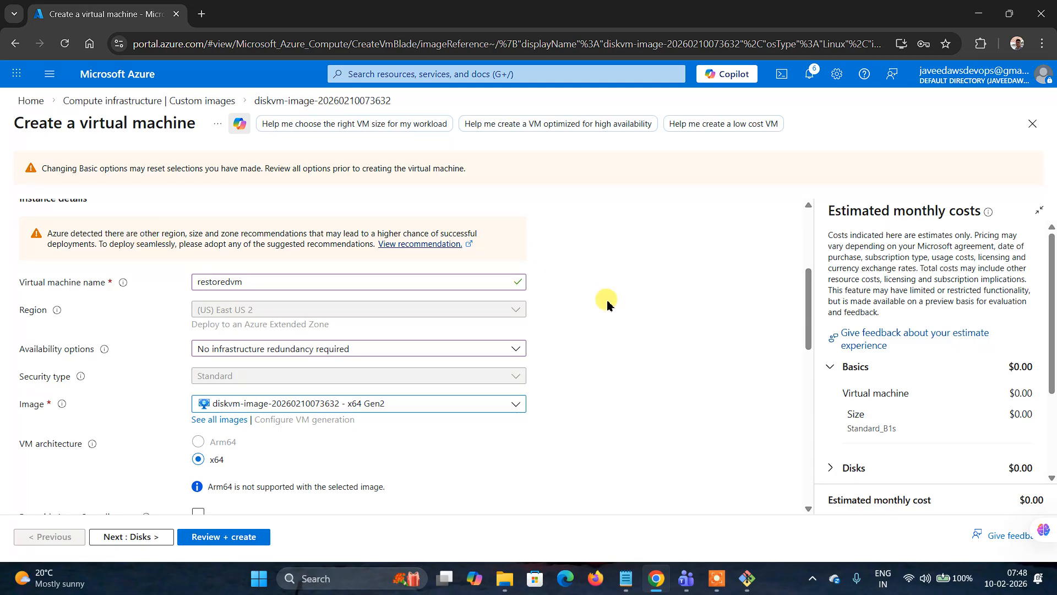
pyautogui.scroll(-2, 618, 314)
pyautogui.scroll(-2, 621, 318)
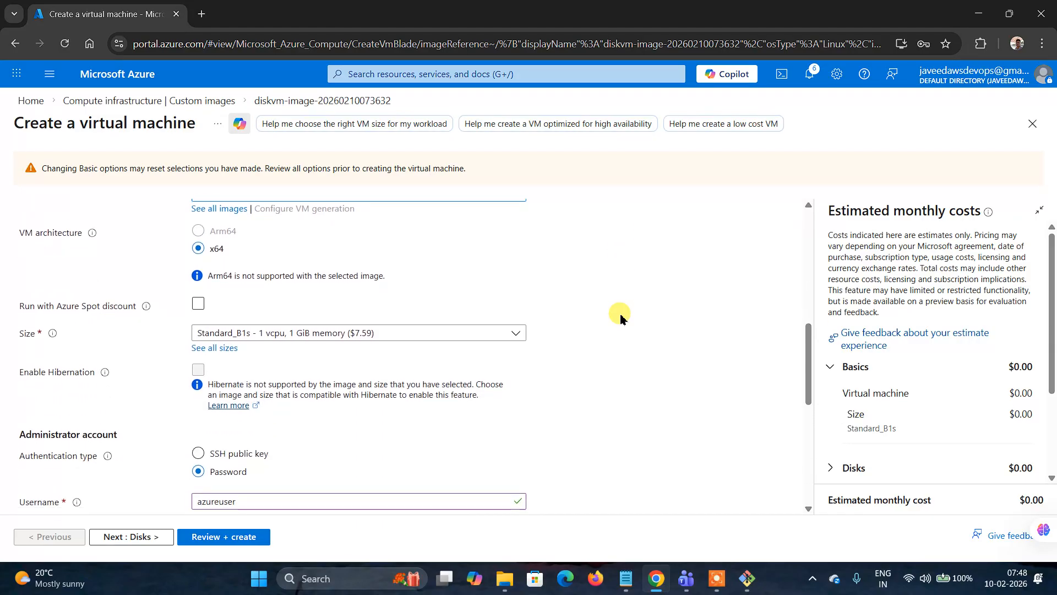
pyautogui.scroll(4, 620, 318)
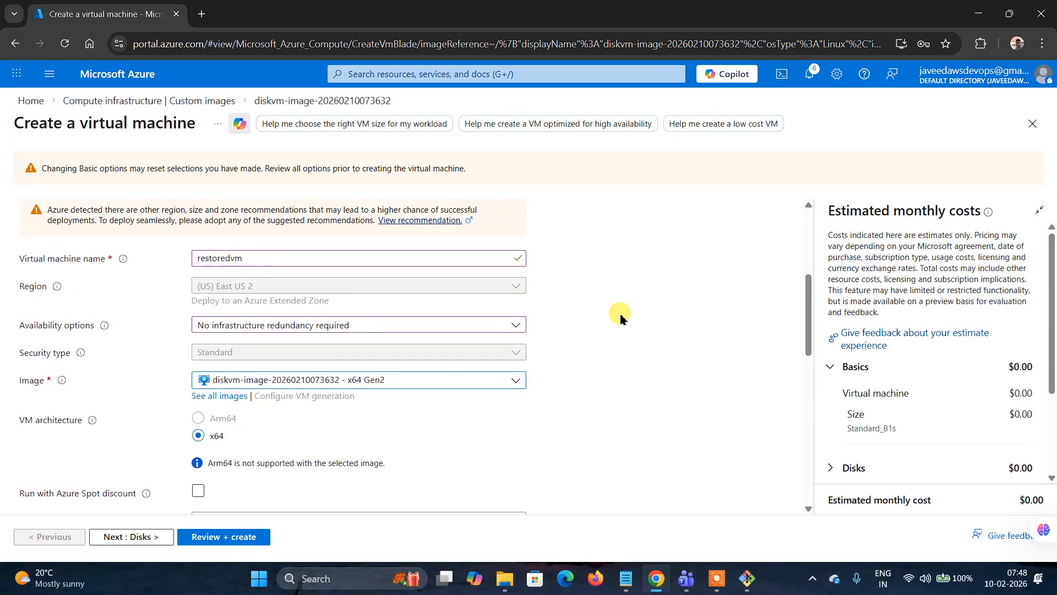
pyautogui.scroll(-5, 621, 318)
pyautogui.scroll(-2, 620, 318)
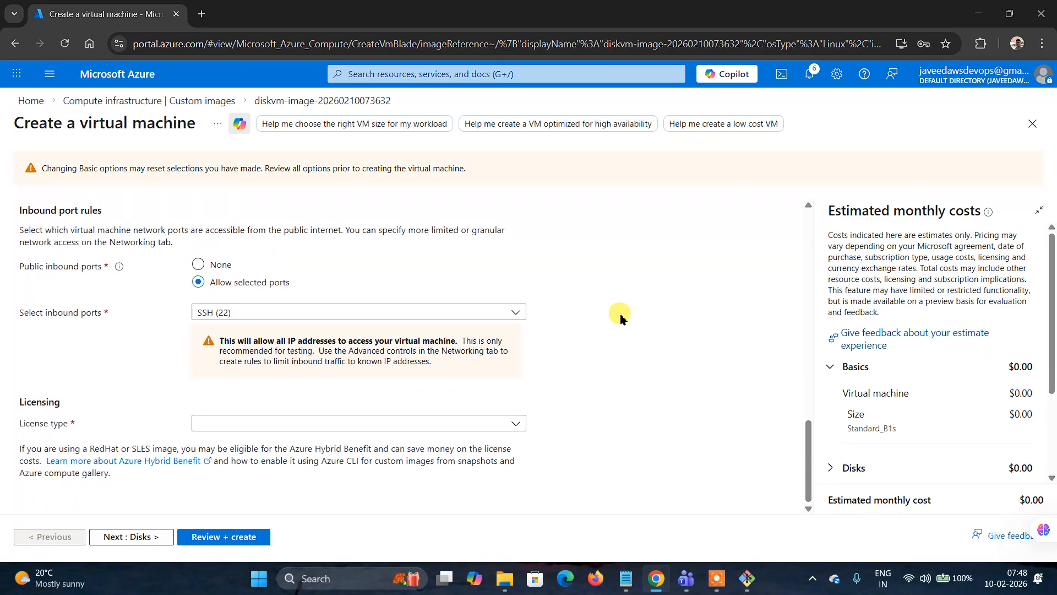
pyautogui.scroll(10, 621, 318)
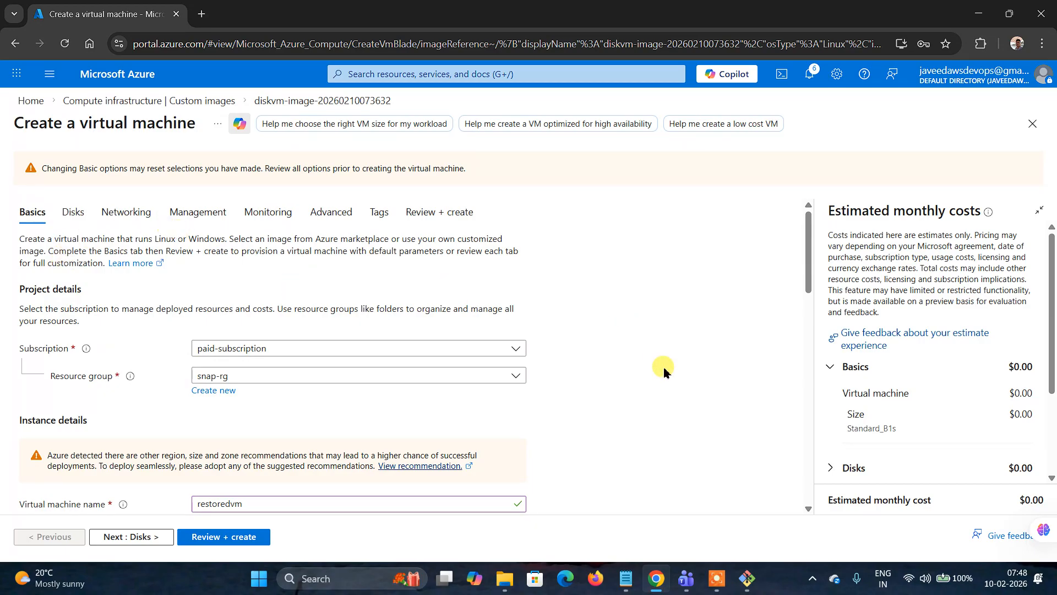
pyautogui.scroll(-1, 665, 372)
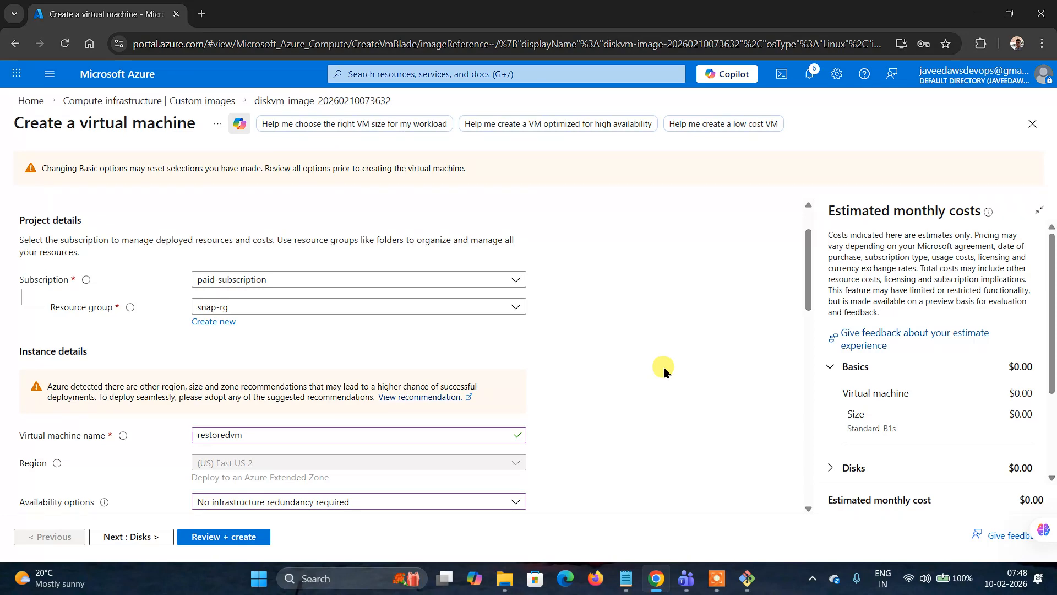
pyautogui.scroll(-2, 664, 372)
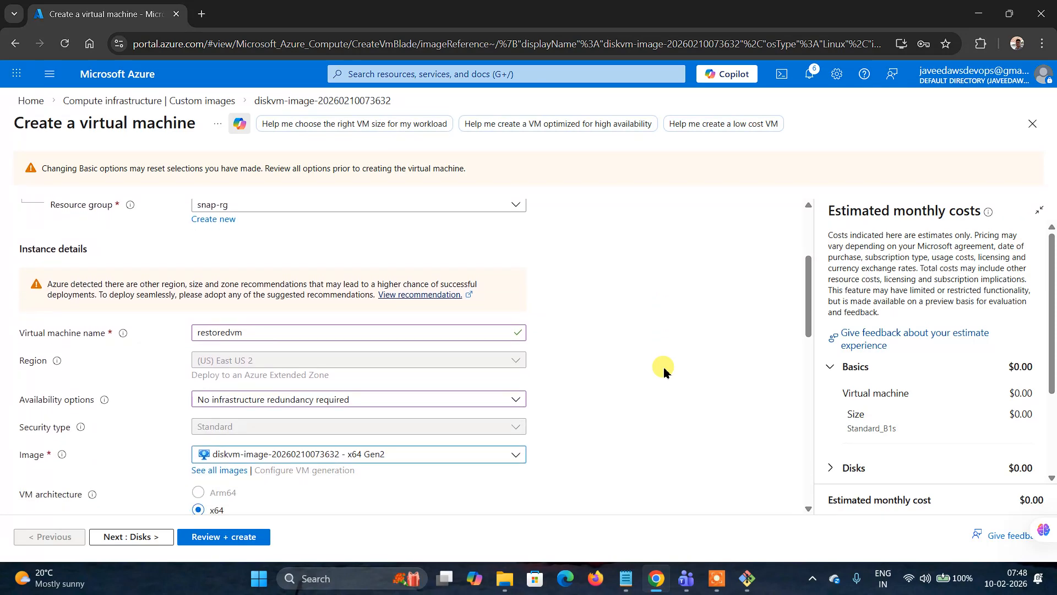
pyautogui.scroll(-1, 665, 372)
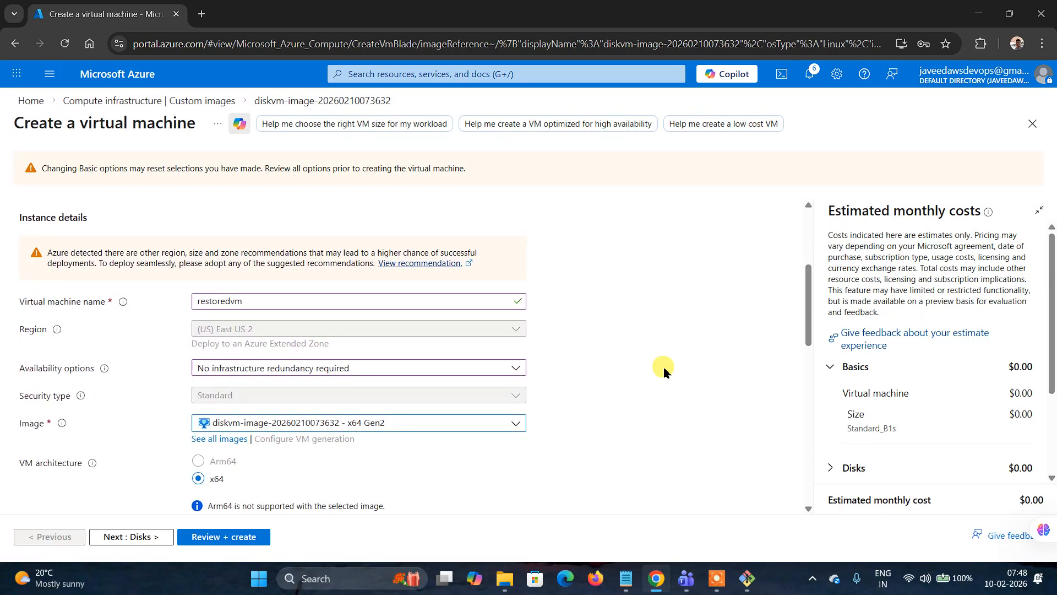
pyautogui.scroll(-3, 664, 371)
# Validate and create the restoredvm virtual machine, and open the deployed resource.
pyautogui.click(218, 537)
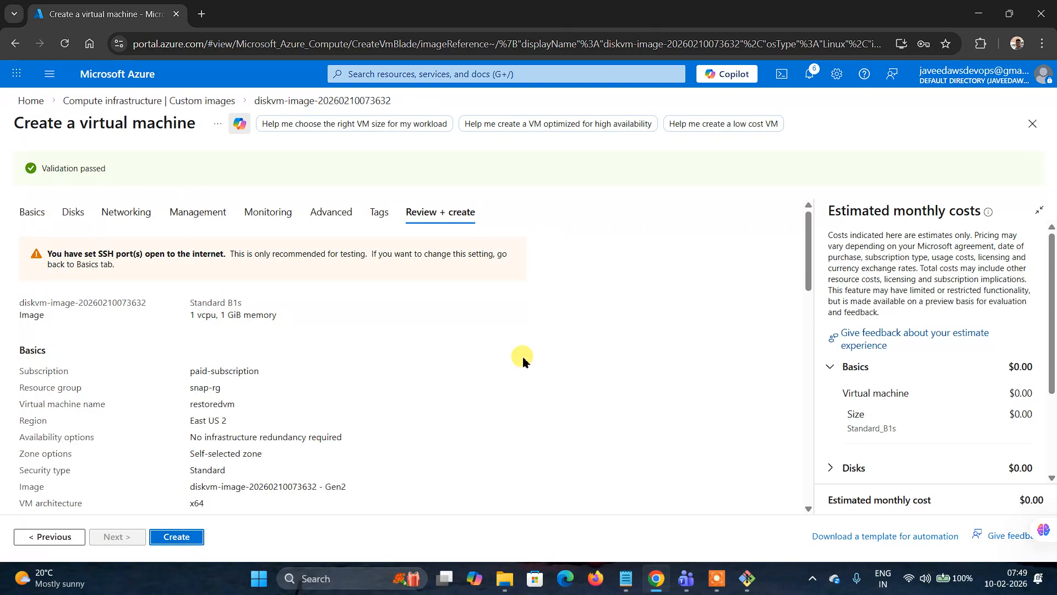
pyautogui.click(176, 536)
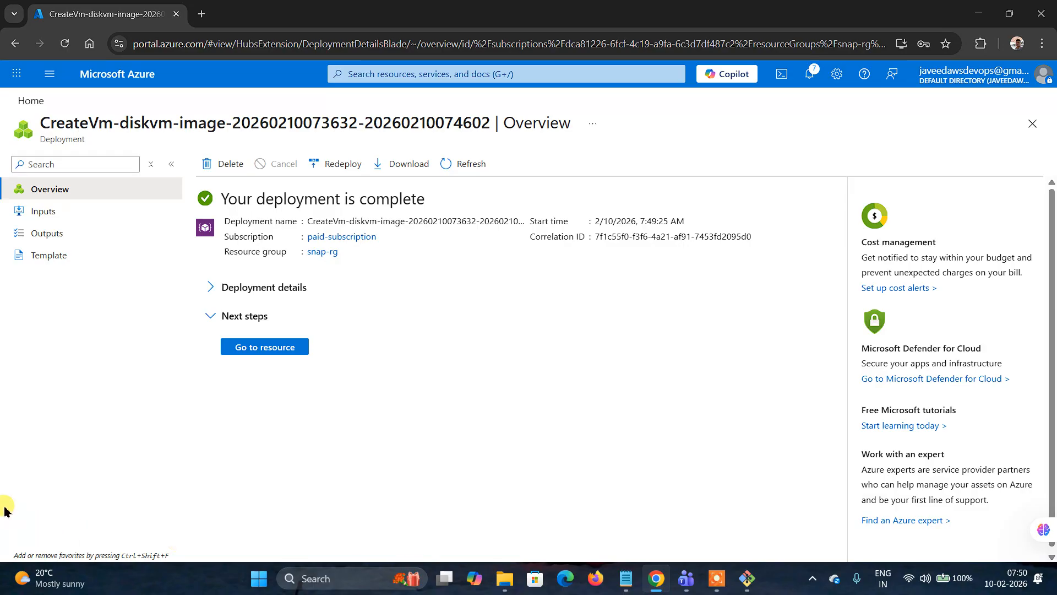
pyautogui.click(252, 348)
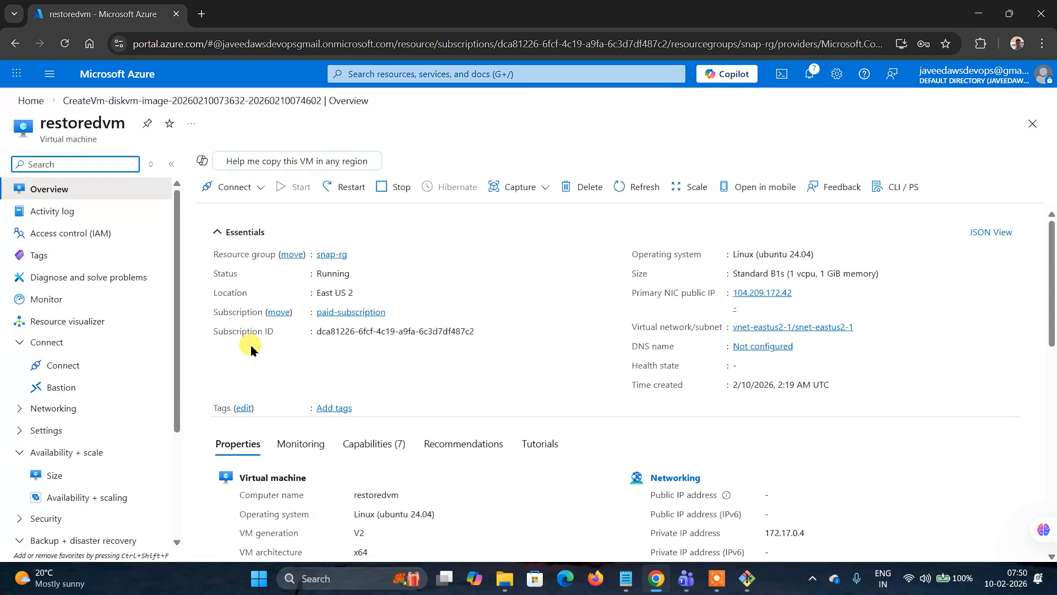
# Open restoredvm's connection options and copy its native SSH command.
pyautogui.click(249, 186)
pyautogui.click(221, 210)
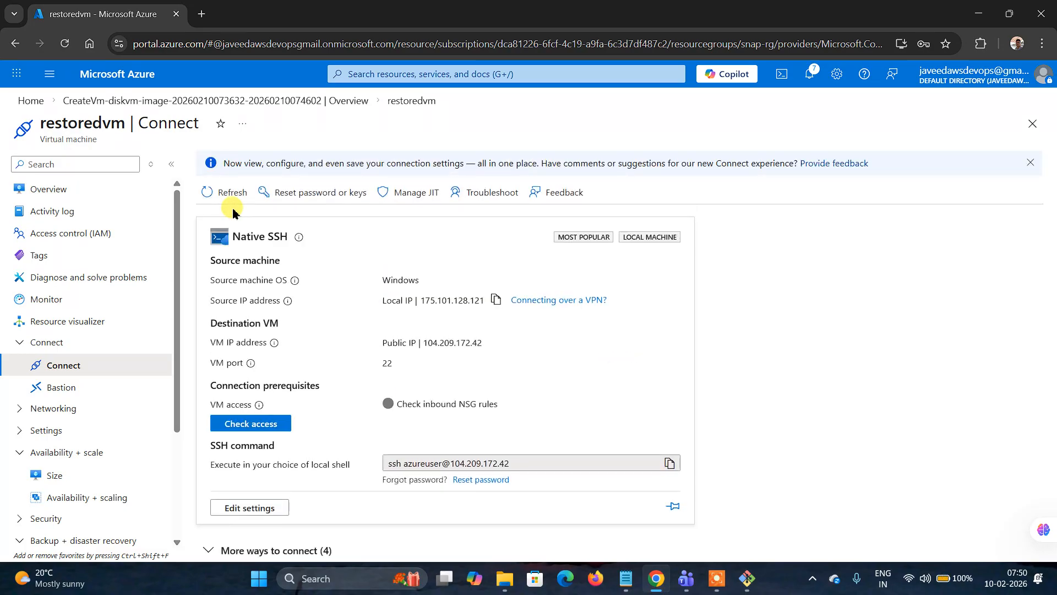
pyautogui.click(669, 463)
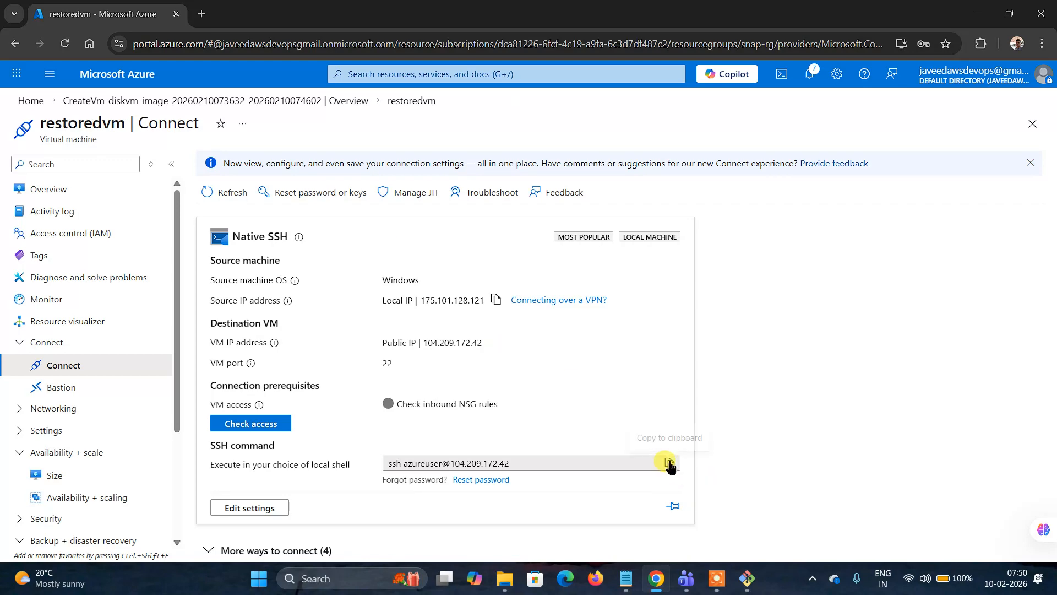
# Switch to File Explorer and open Git Bash in the DotNetClassicApp folder.
pyautogui.click(502, 588)
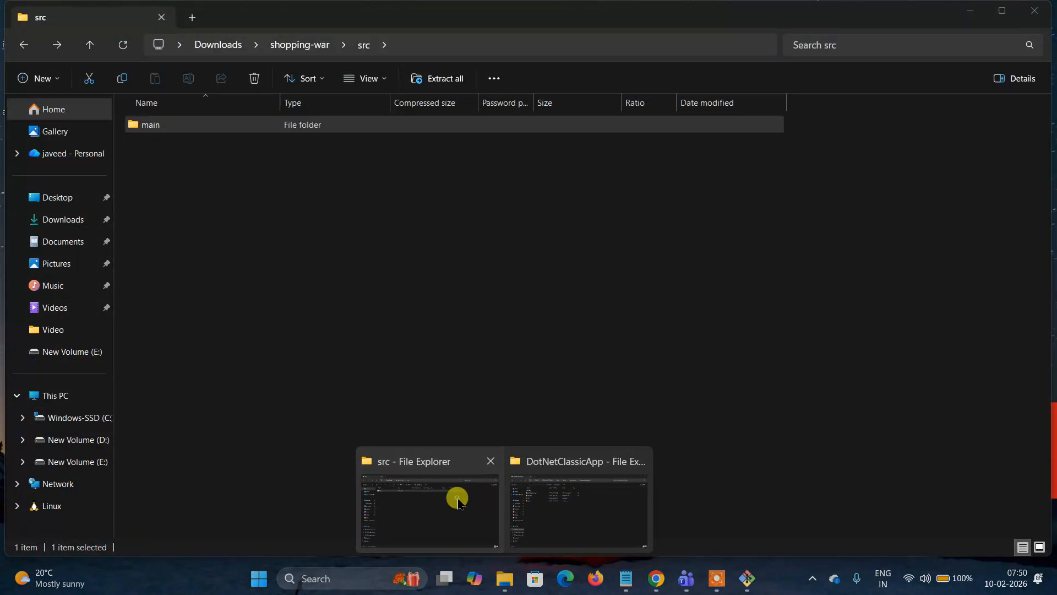
pyautogui.click(458, 501)
pyautogui.moveTo(504, 577)
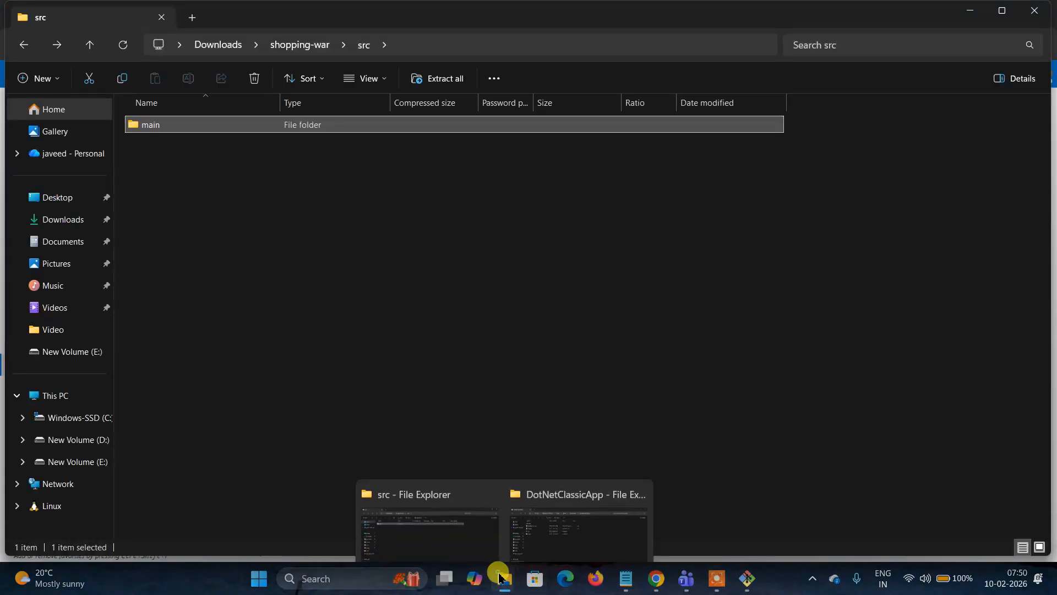
pyautogui.click(551, 533)
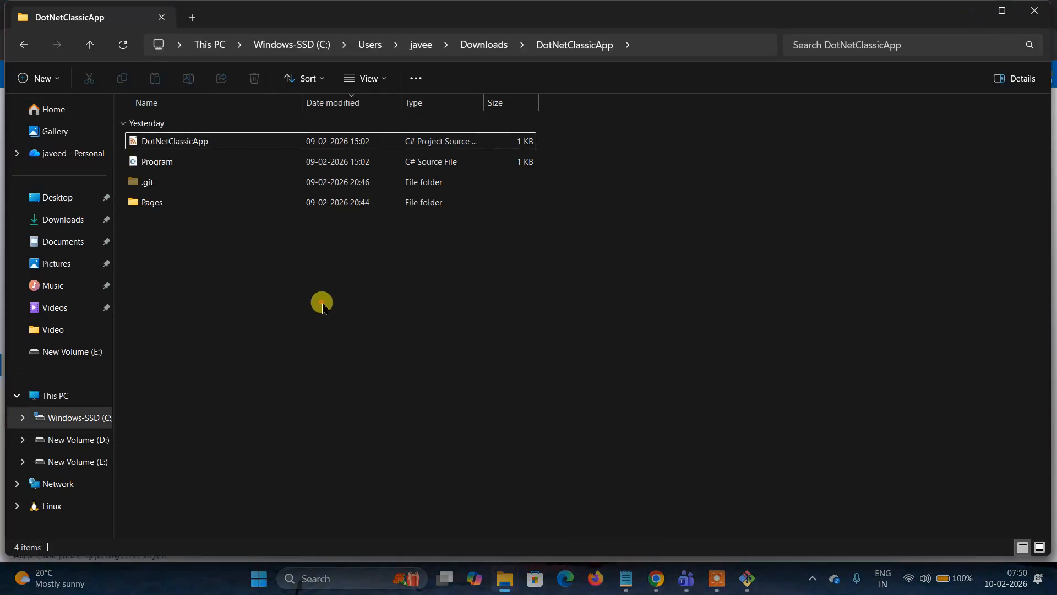
pyautogui.rightClick(322, 304)
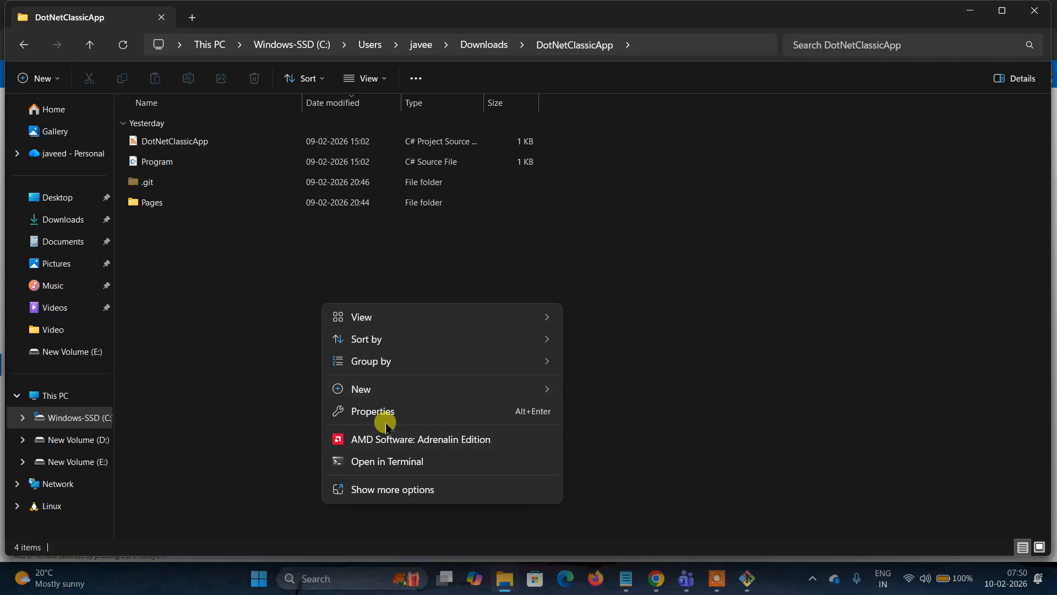
pyautogui.click(389, 488)
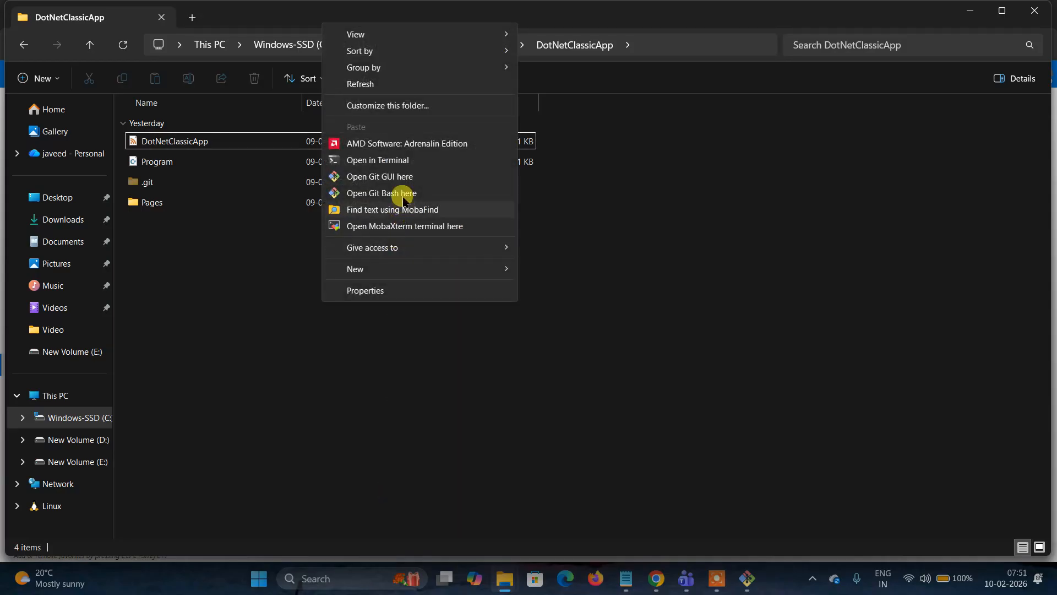
pyautogui.click(397, 192)
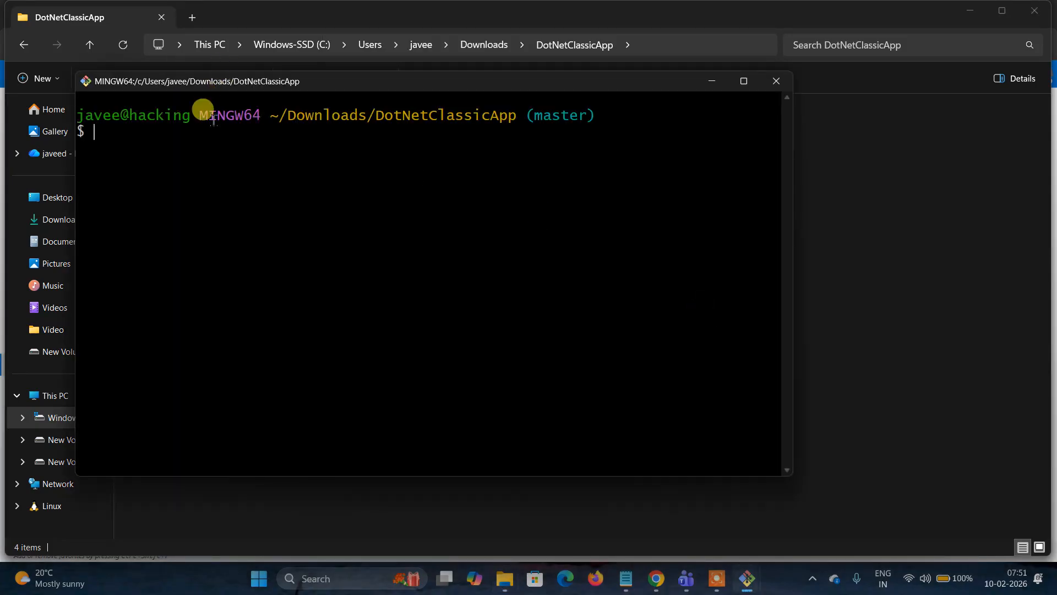
pyautogui.rightClick(210, 135)
pyautogui.click(237, 177)
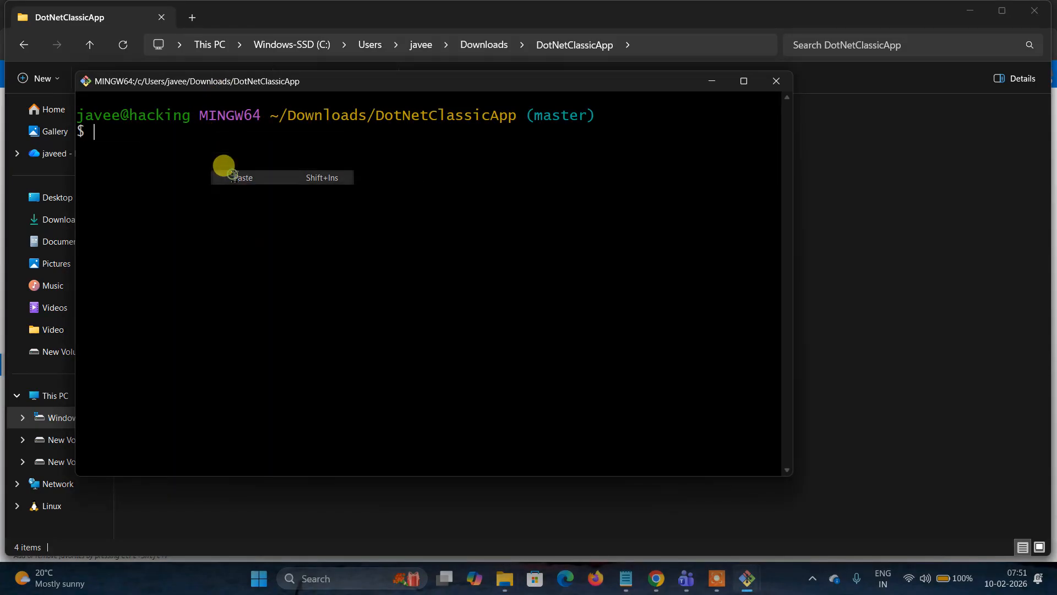
pyautogui.press('Return')
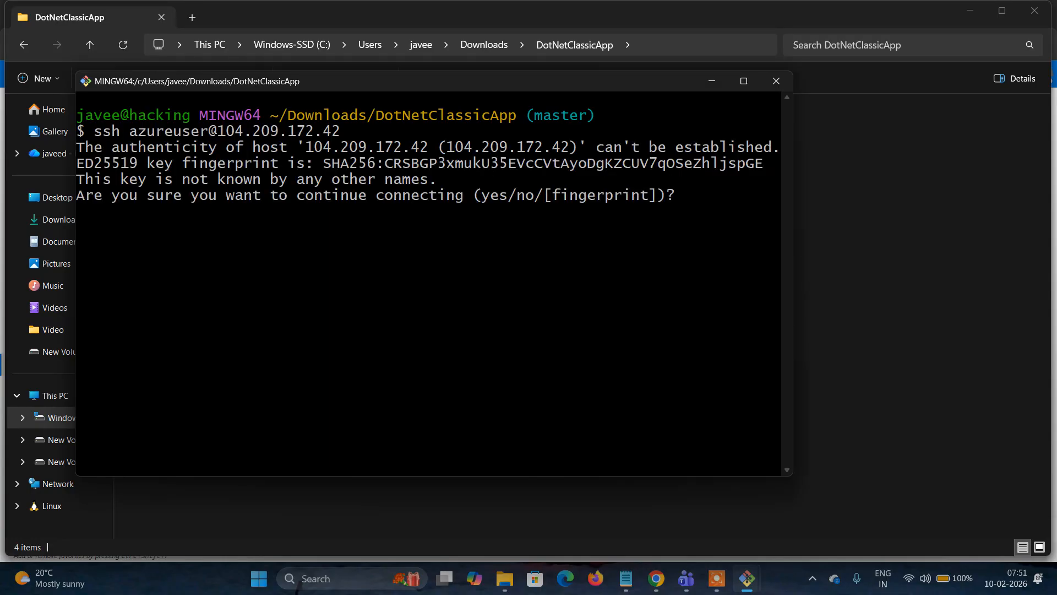
pyautogui.write('yes')
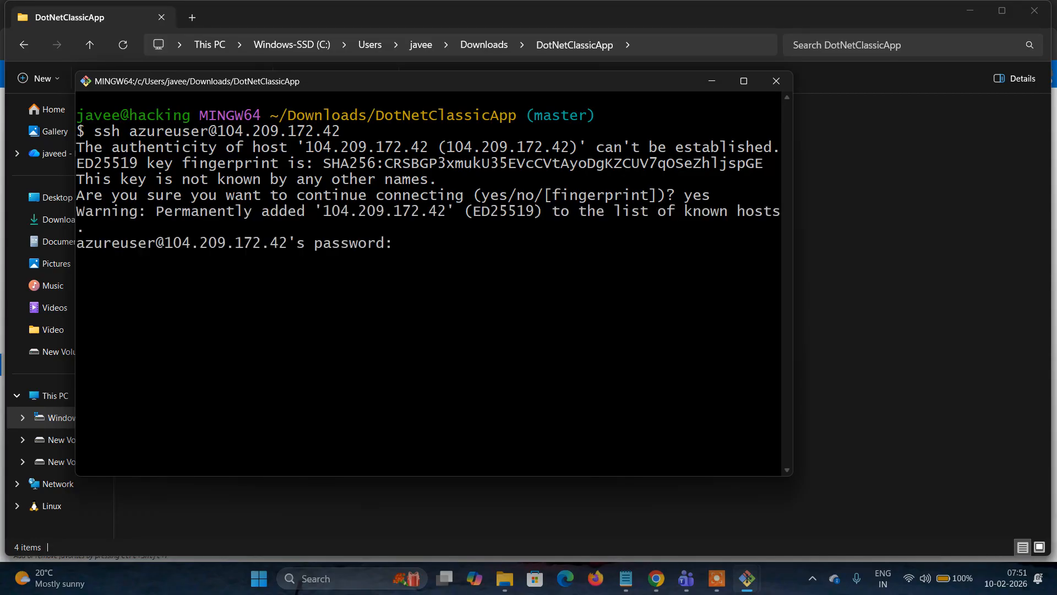
# Switch to Notepad, copy the saved account password from its note, and return to the Git Bash window.
pyautogui.click(625, 578)
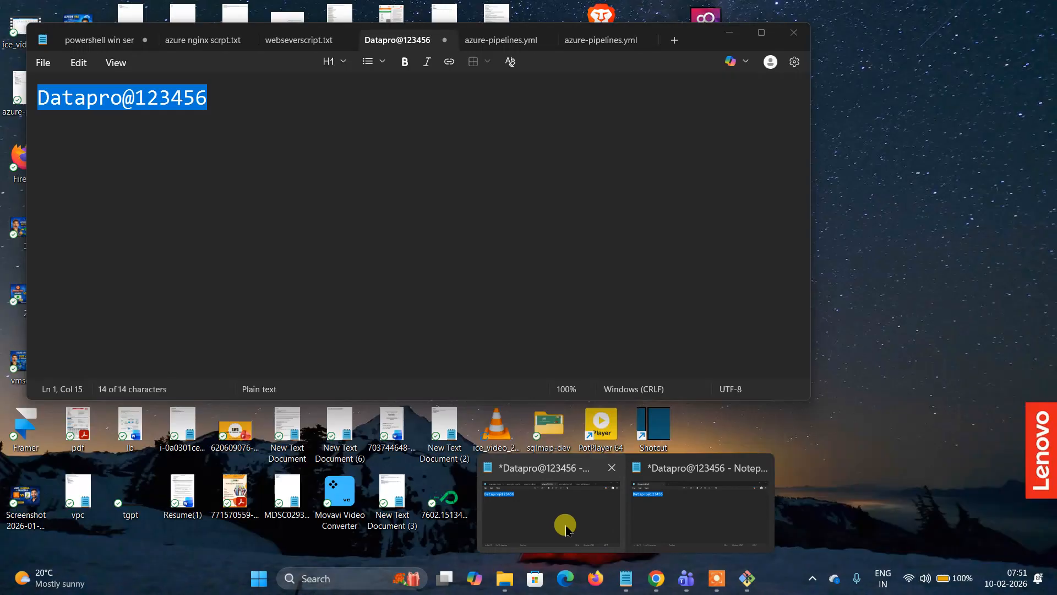
pyautogui.click(565, 524)
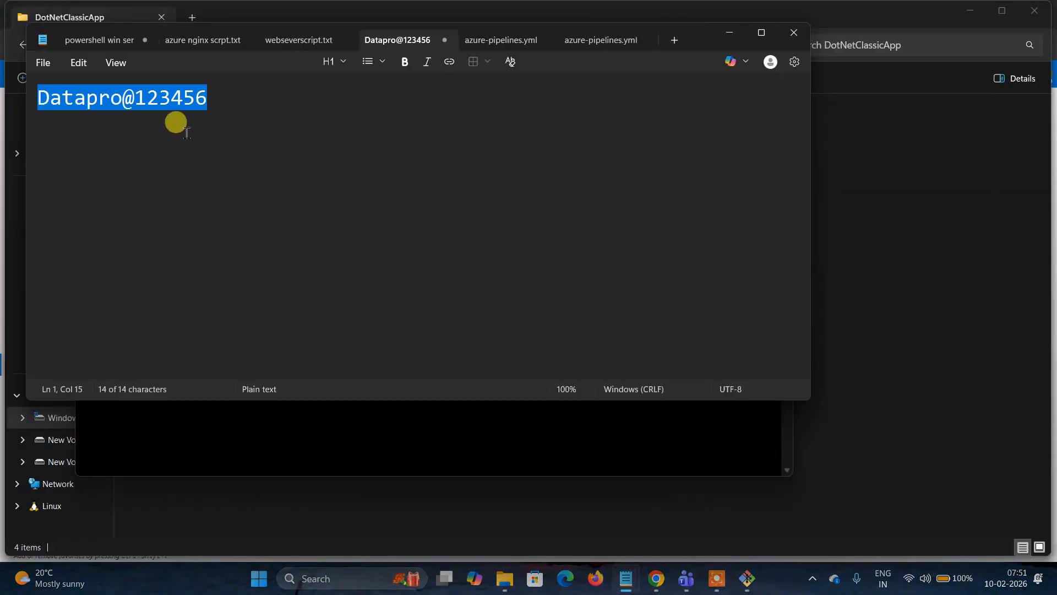
pyautogui.rightClick(180, 107)
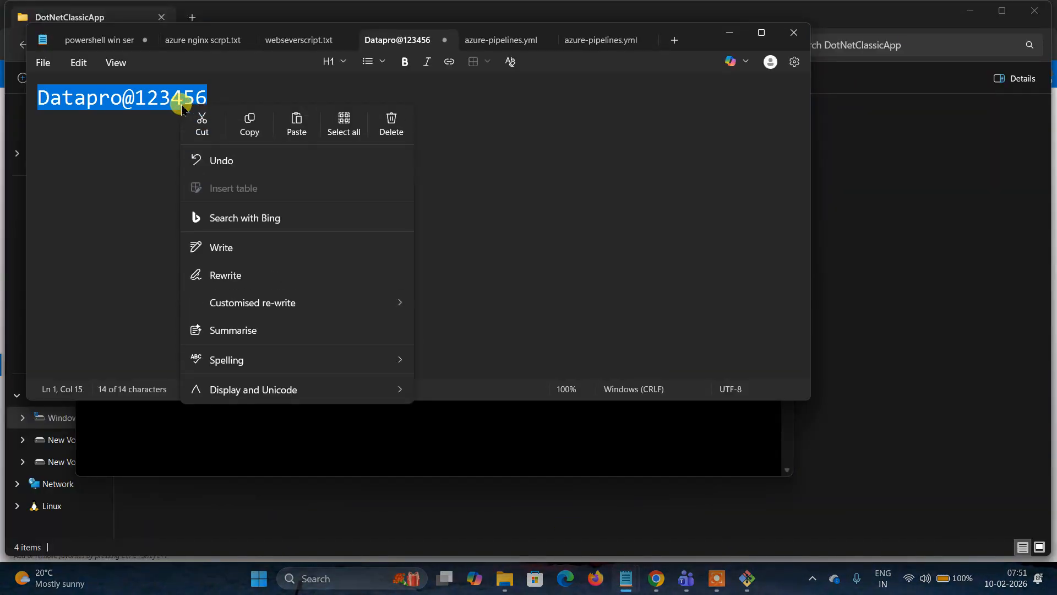
pyautogui.click(247, 129)
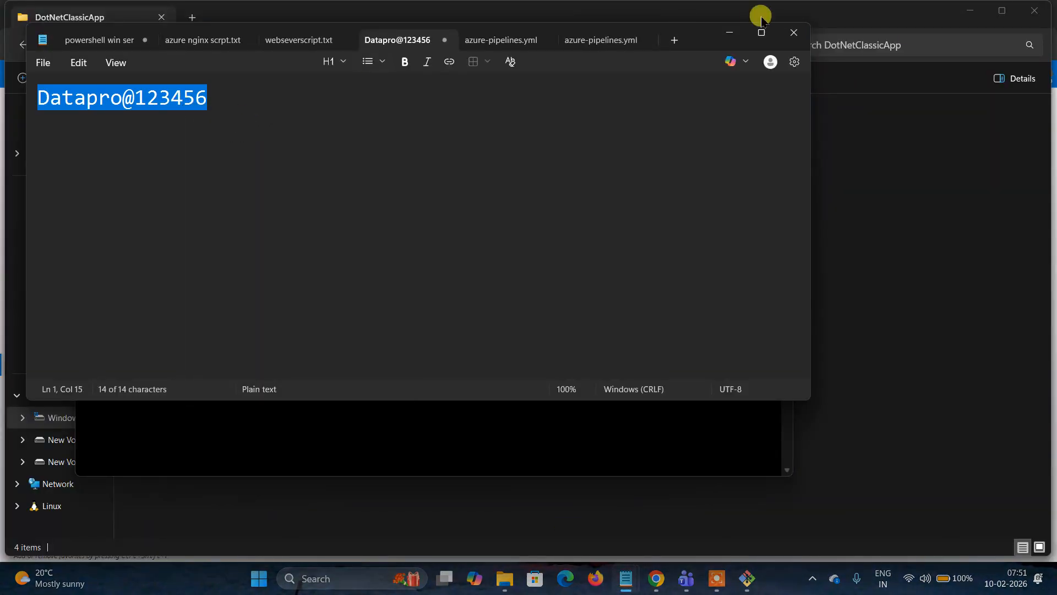
pyautogui.click(730, 31)
# Paste the azureuser account password at the SSH prompt and submit it to log in to restoredvm.
pyautogui.rightClick(436, 245)
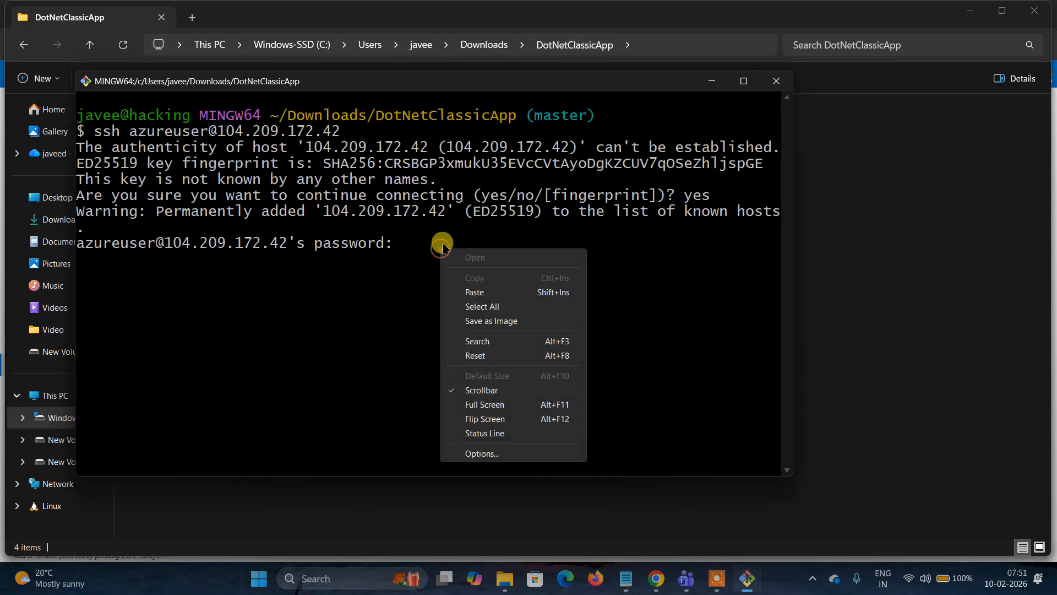
pyautogui.click(480, 293)
pyautogui.press('Return')
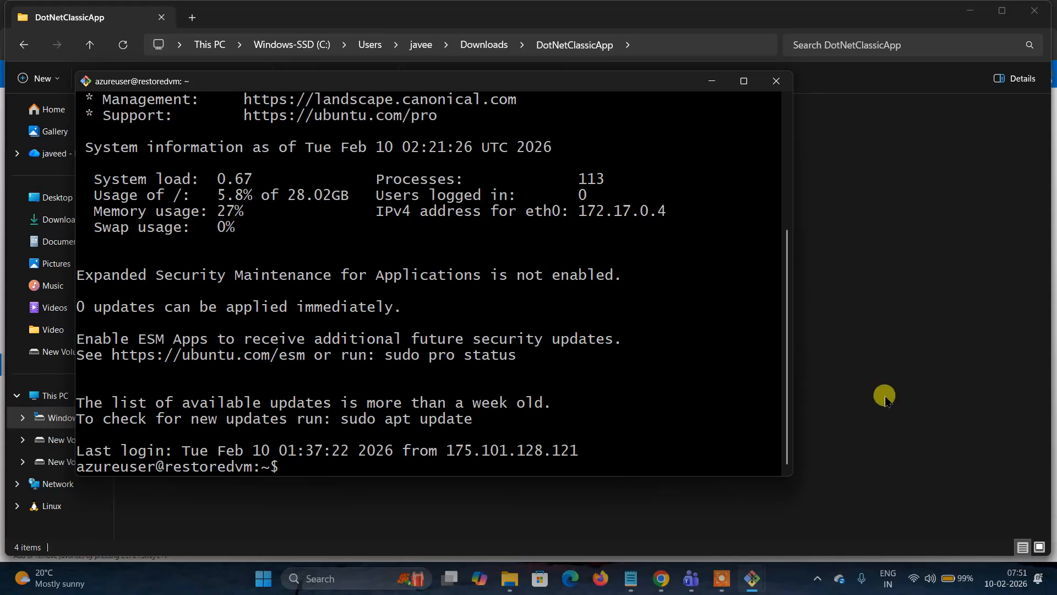
# Close the Git Bash window and confirm ending its running SSH session.
pyautogui.click(778, 83)
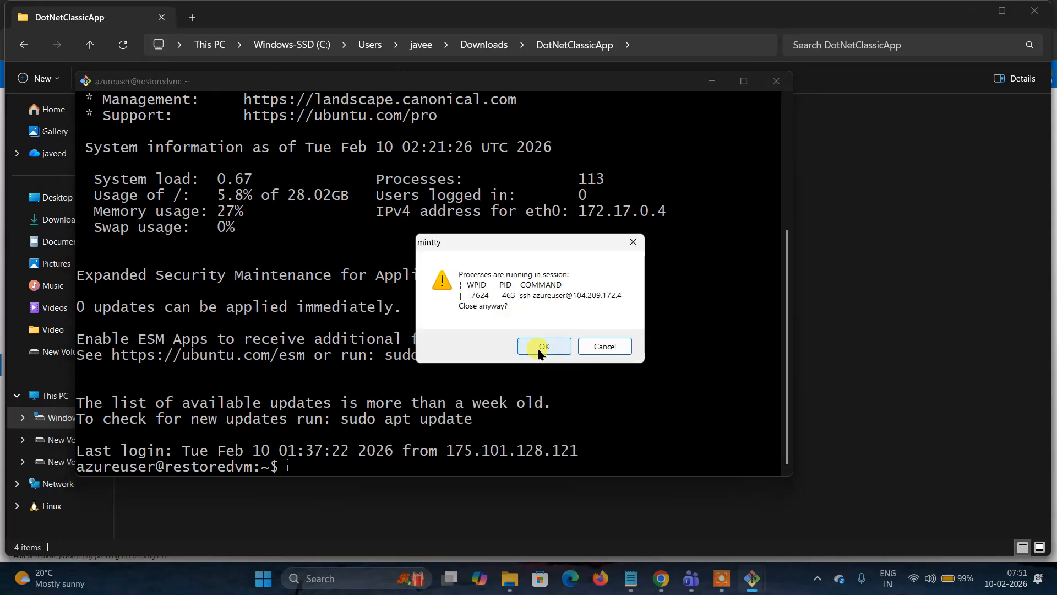
pyautogui.click(540, 348)
# Switch to the Daily Devops Session Schedule meeting in Microsoft Teams and leave it, confirming despite the active screen sharing.
pyautogui.moveTo(689, 584)
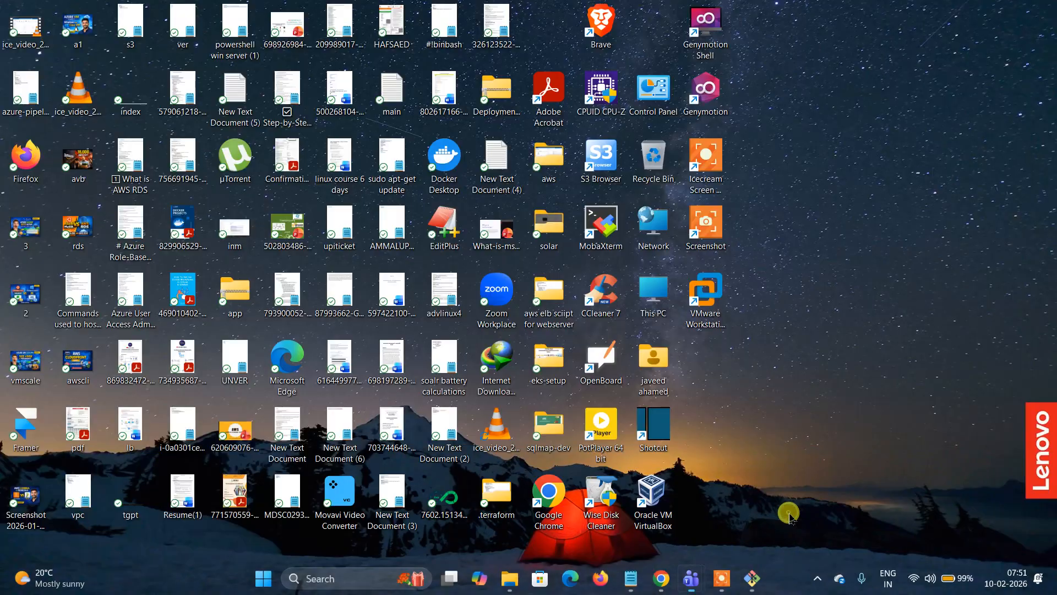
pyautogui.click(790, 507)
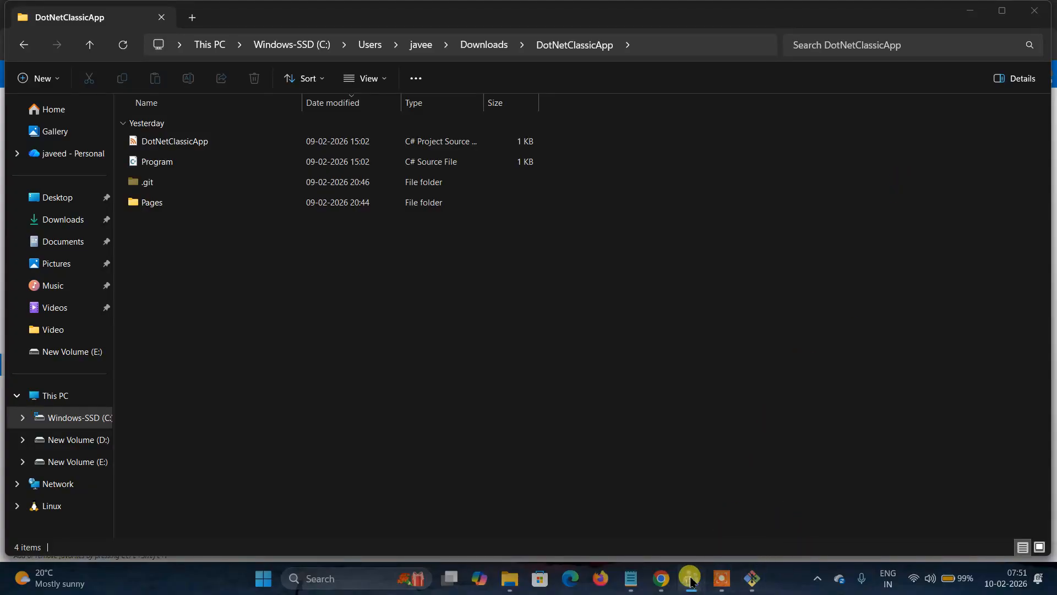
pyautogui.moveTo(691, 580)
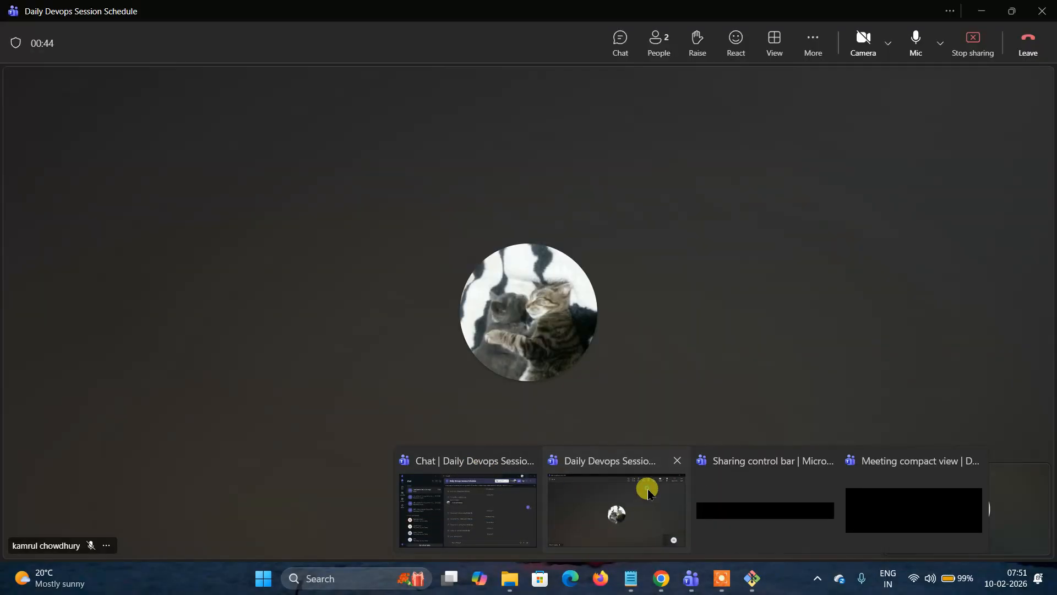
pyautogui.click(649, 494)
pyautogui.click(1023, 44)
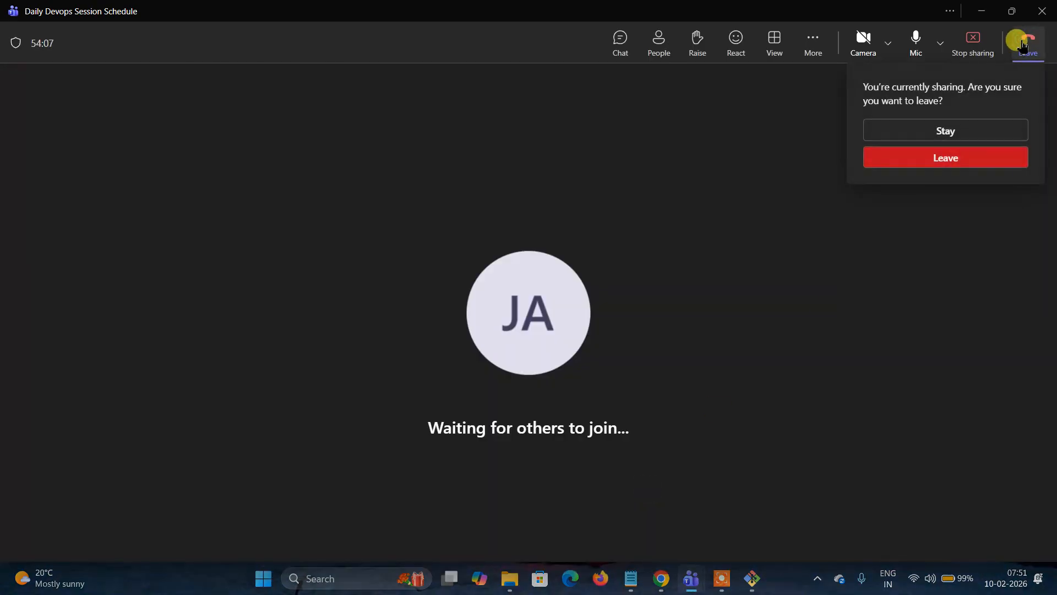
pyautogui.click(968, 158)
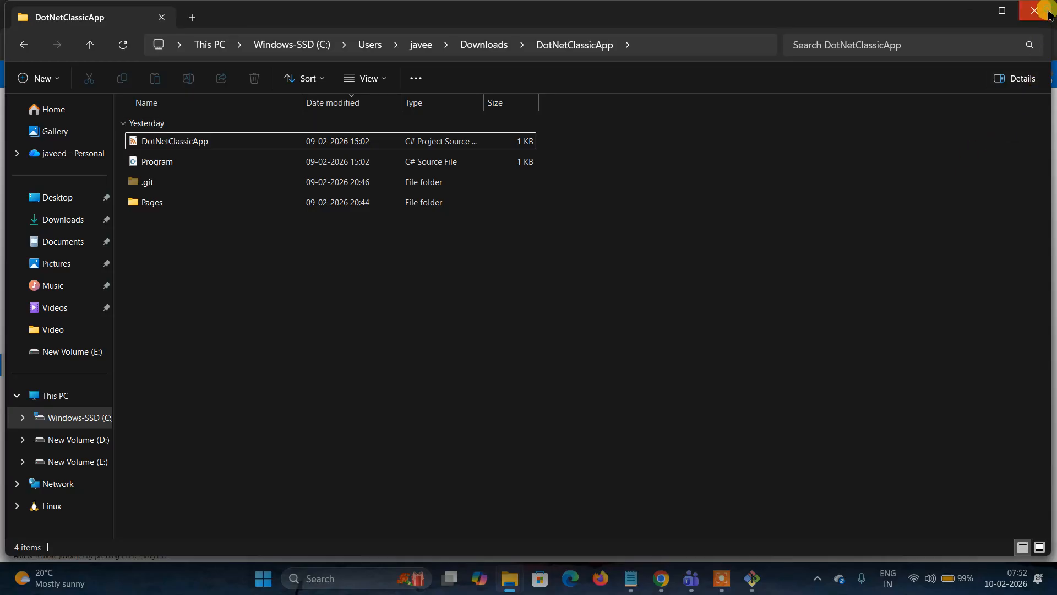
# Close the File Explorer window showing the DotNetClassicApp folder.
pyautogui.click(1047, 12)
pyautogui.click(723, 577)
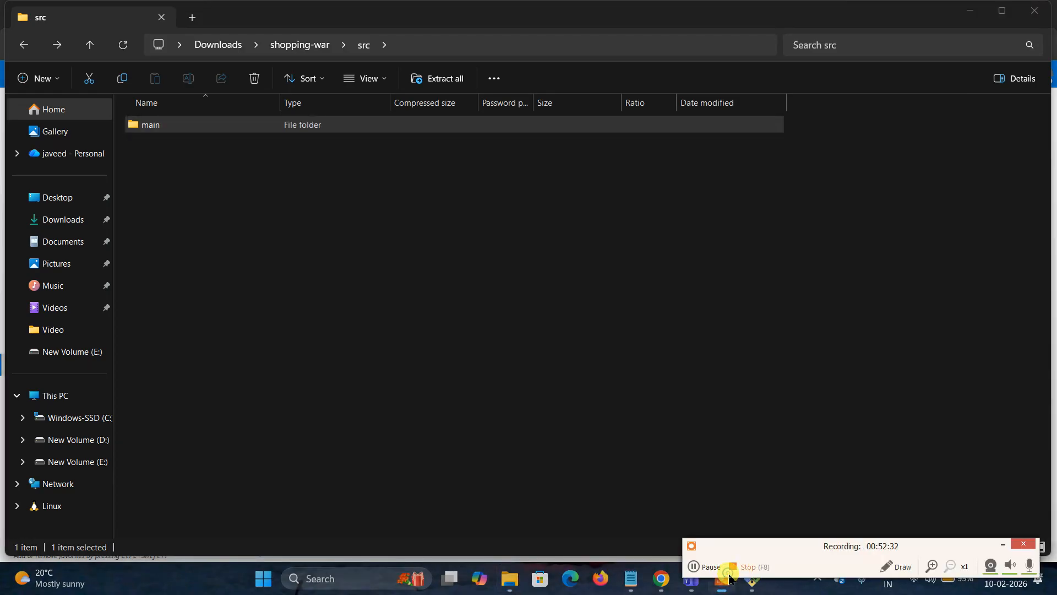